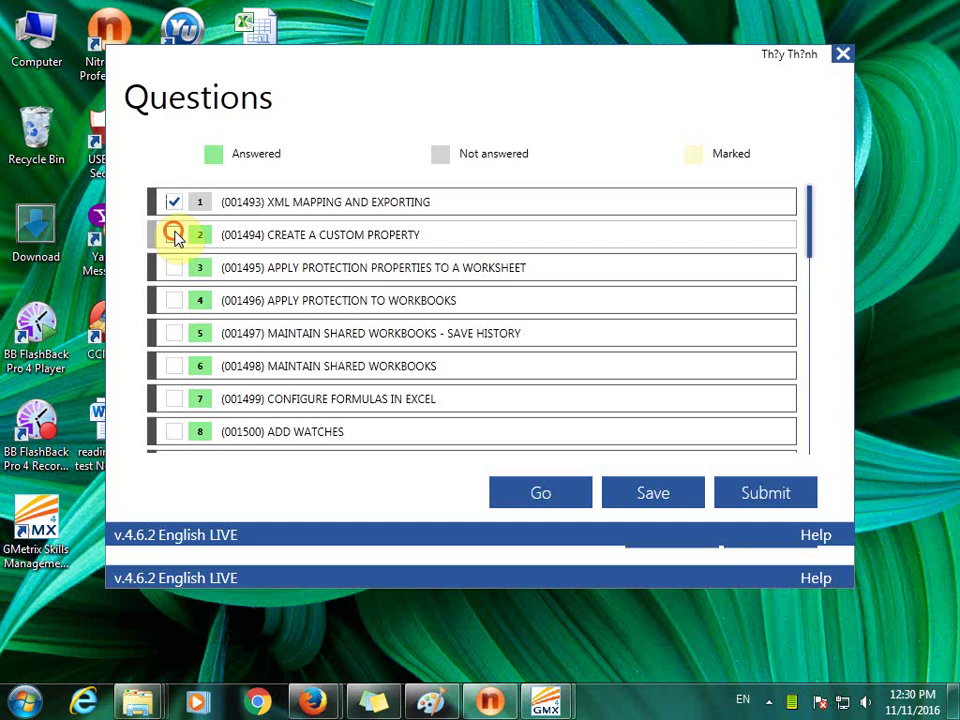
- Tick questions 2 through 30 so all 30 are chosen, and launch the practice test
{"action": "left_click", "coordinate": [174, 234]}
{"action": "left_click", "coordinate": [174, 267]}
{"action": "left_click", "coordinate": [174, 300]}
{"action": "left_click", "coordinate": [174, 333]}
{"action": "left_click", "coordinate": [174, 366]}
{"action": "left_click", "coordinate": [174, 398]}
{"action": "scroll", "coordinate": [176, 435], "scroll_direction": "down", "scroll_amount": 3}
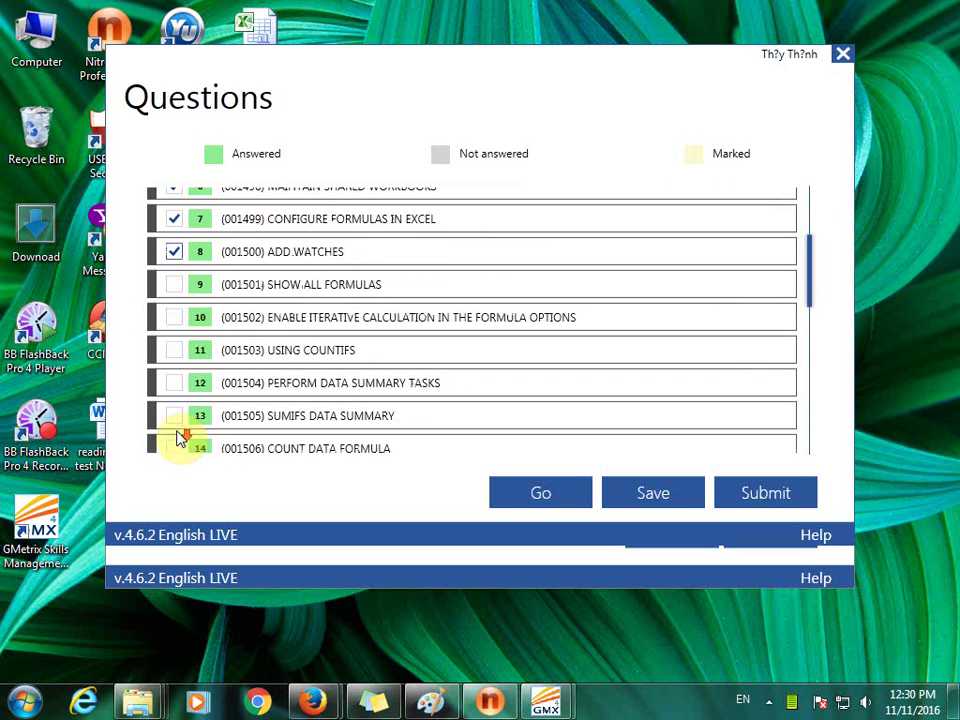
{"action": "left_click", "coordinate": [175, 284]}
{"action": "left_click", "coordinate": [176, 317]}
{"action": "left_click", "coordinate": [175, 350]}
{"action": "left_click", "coordinate": [175, 383]}
{"action": "left_click", "coordinate": [174, 416]}
{"action": "left_click", "coordinate": [174, 445]}
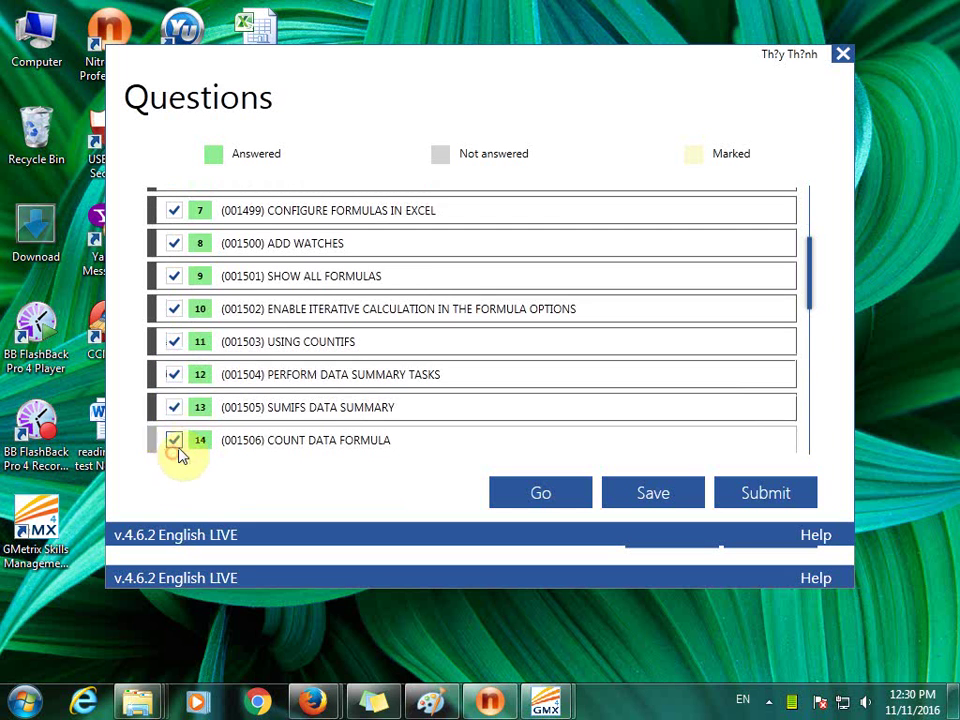
{"action": "scroll", "coordinate": [197, 429], "scroll_direction": "down", "scroll_amount": 3}
{"action": "scroll", "coordinate": [197, 424], "scroll_direction": "down", "scroll_amount": 3}
{"action": "left_click", "coordinate": [175, 293]}
{"action": "left_click", "coordinate": [175, 326]}
{"action": "left_click", "coordinate": [174, 359]}
{"action": "left_click", "coordinate": [174, 392]}
{"action": "left_click", "coordinate": [174, 424]}
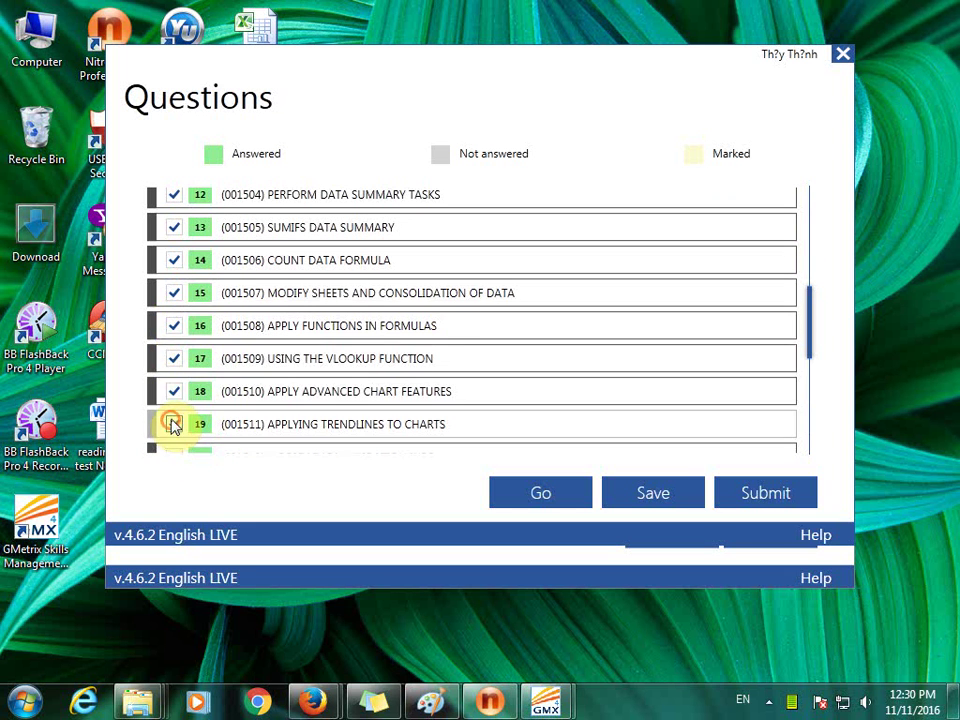
{"action": "scroll", "coordinate": [174, 421], "scroll_direction": "down", "scroll_amount": 5}
{"action": "scroll", "coordinate": [180, 380], "scroll_direction": "down", "scroll_amount": 3}
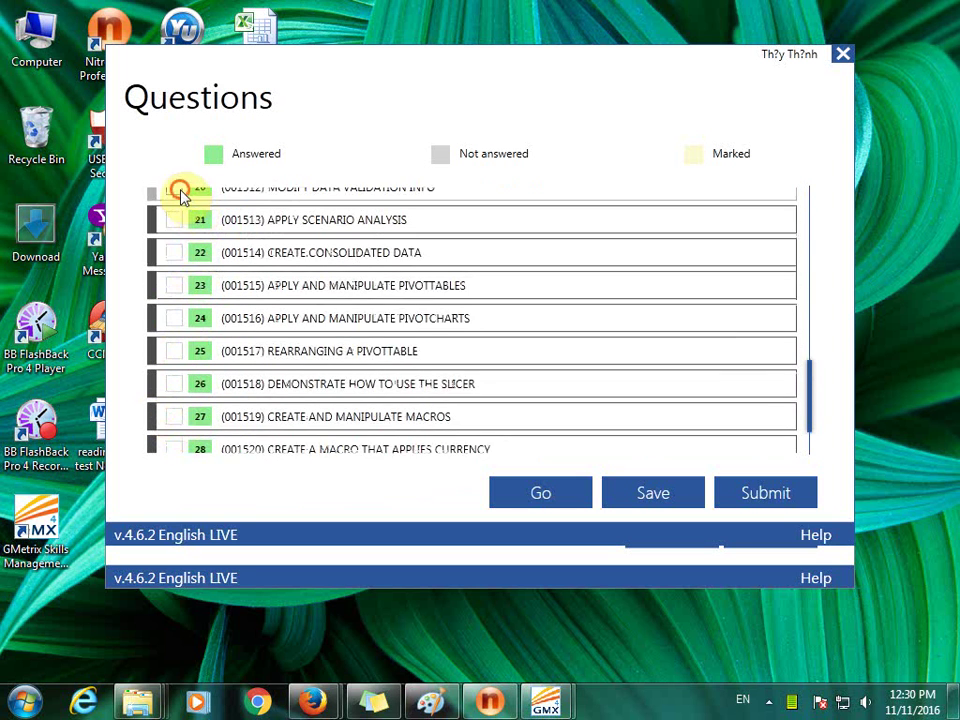
{"action": "left_click", "coordinate": [176, 190]}
{"action": "left_click", "coordinate": [176, 233]}
{"action": "left_click", "coordinate": [175, 267]}
{"action": "left_click", "coordinate": [174, 299]}
{"action": "left_click", "coordinate": [174, 332]}
{"action": "left_click", "coordinate": [174, 365]}
{"action": "left_click", "coordinate": [175, 400]}
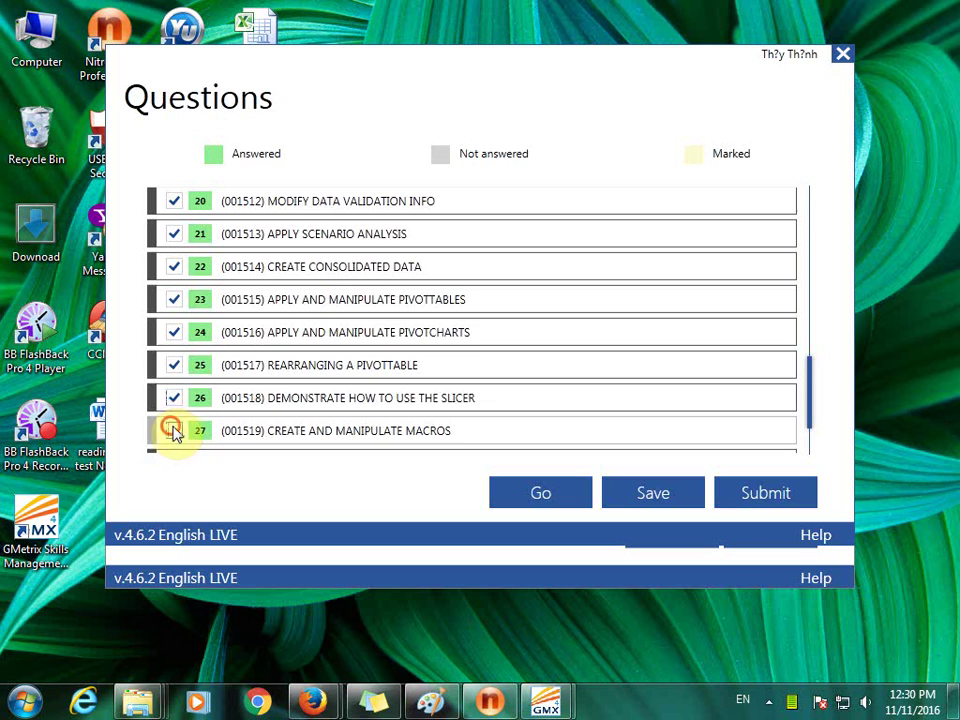
{"action": "left_click", "coordinate": [173, 429]}
{"action": "scroll", "coordinate": [178, 422], "scroll_direction": "down", "scroll_amount": 3}
{"action": "left_click", "coordinate": [174, 369]}
{"action": "left_click", "coordinate": [174, 401]}
{"action": "left_click", "coordinate": [174, 434]}
{"action": "left_click", "coordinate": [530, 503]}
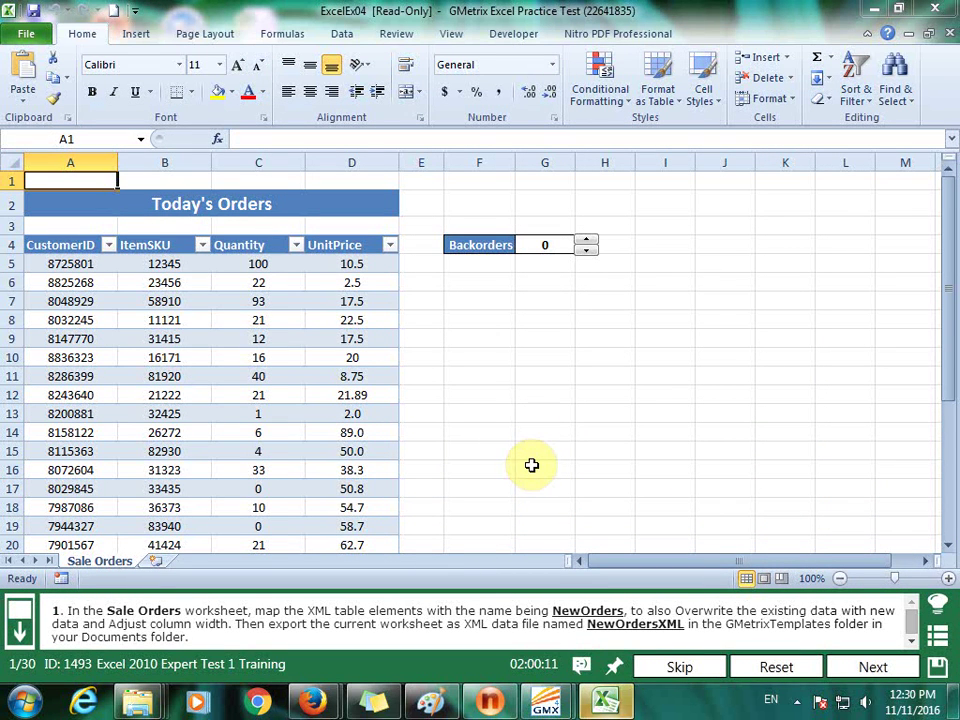
- In XML Map Properties, name the map NewOrders, adjust column width, and overwrite existing data
{"action": "left_click", "coordinate": [528, 34]}
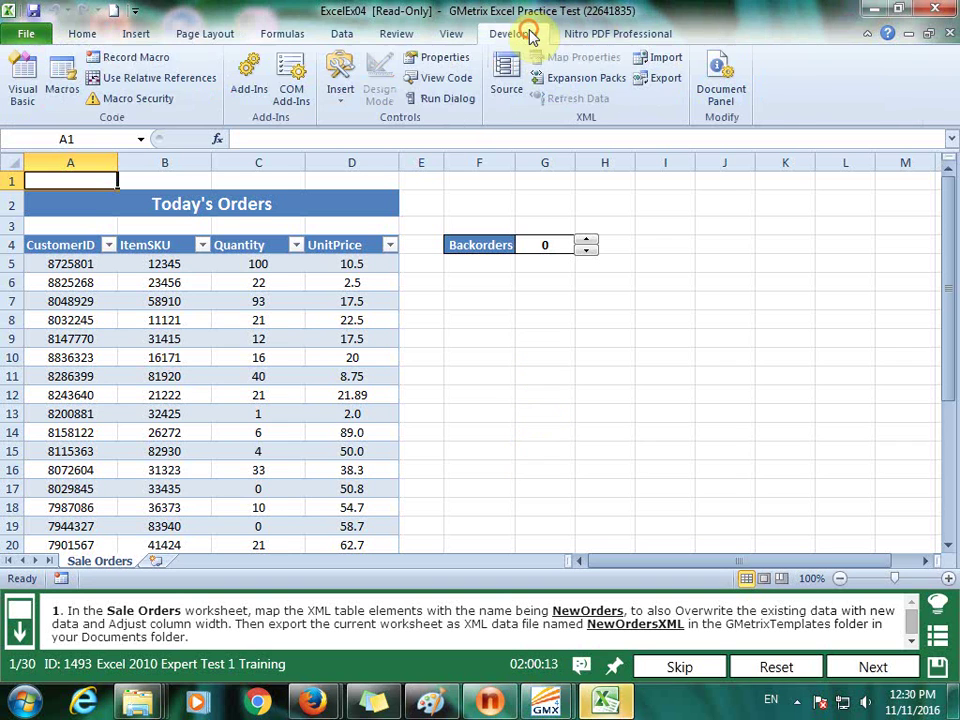
{"action": "left_click", "coordinate": [287, 313]}
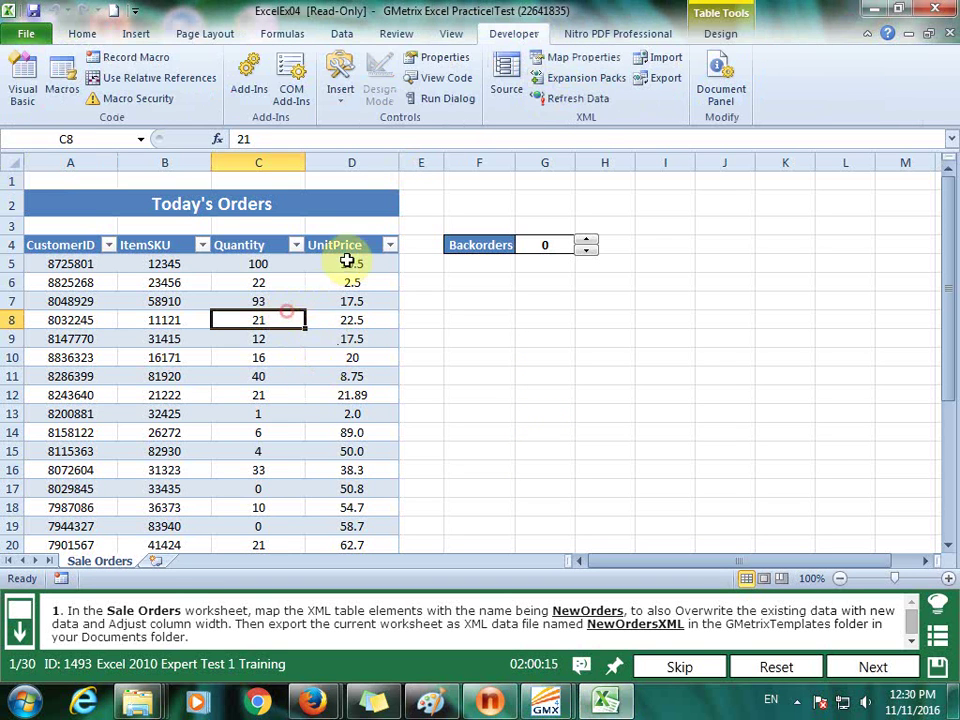
{"action": "left_click", "coordinate": [585, 60]}
{"action": "double_click", "coordinate": [297, 115]}
{"action": "type", "text": "NewOrders"}
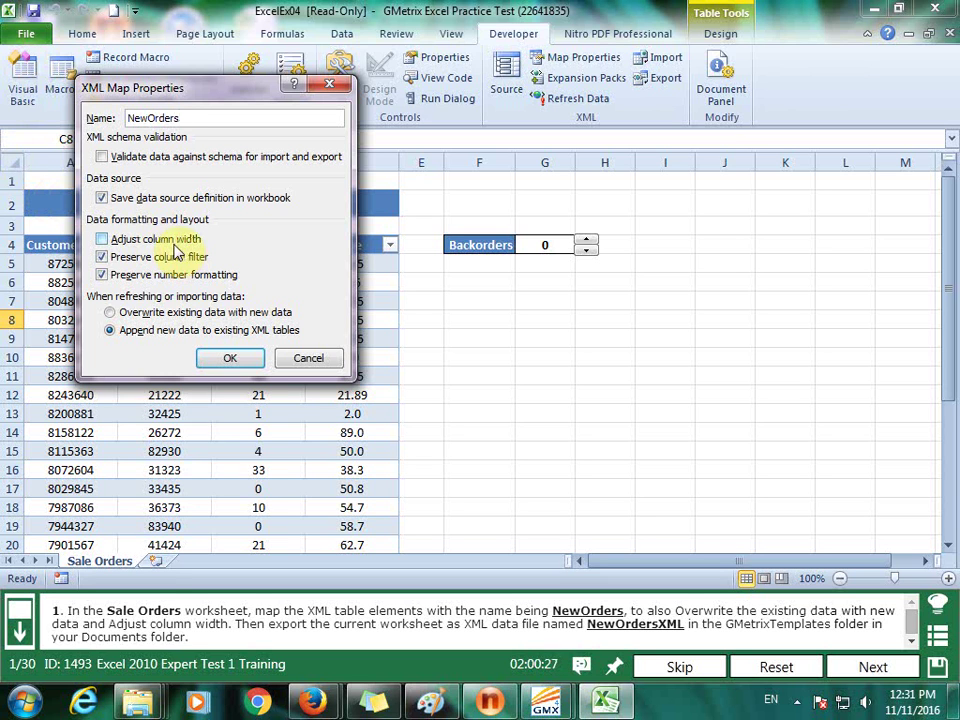
{"action": "left_click", "coordinate": [175, 240]}
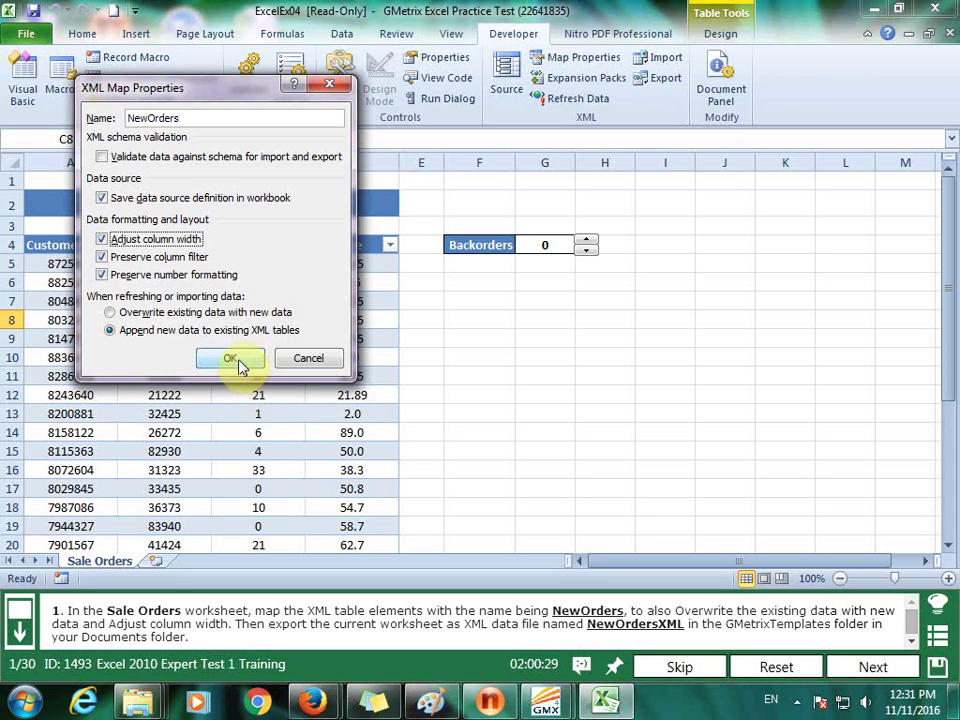
{"action": "left_click", "coordinate": [232, 314]}
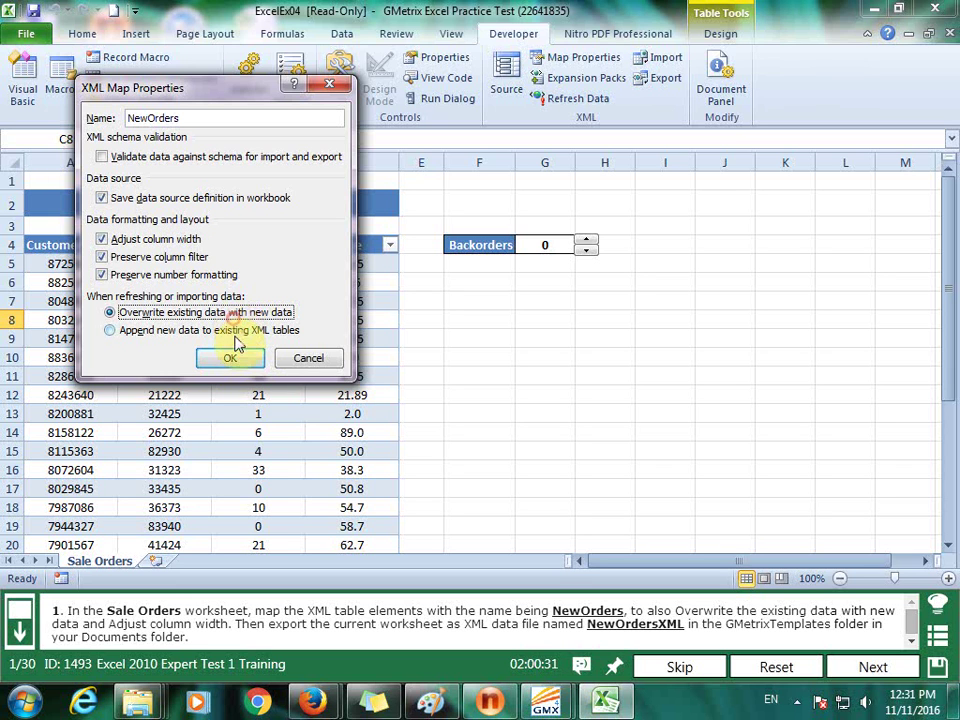
{"action": "left_click", "coordinate": [238, 357]}
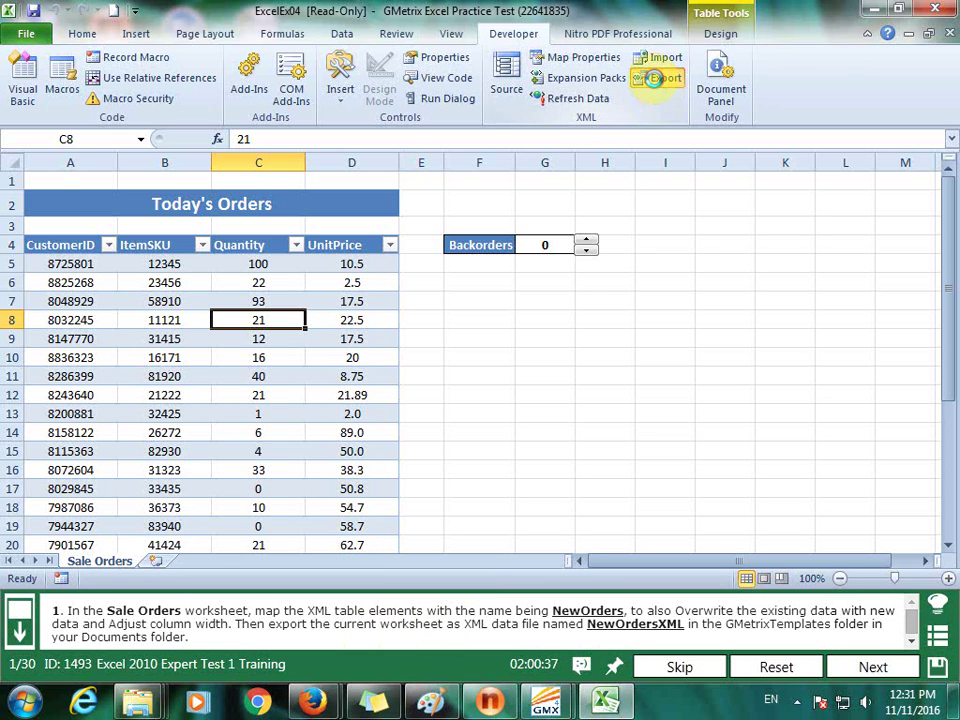
- Export the XML data as NewOrdersXML into GMetrixTemplates and advance past the feedback
{"action": "left_click", "coordinate": [658, 78]}
{"action": "double_click", "coordinate": [258, 201]}
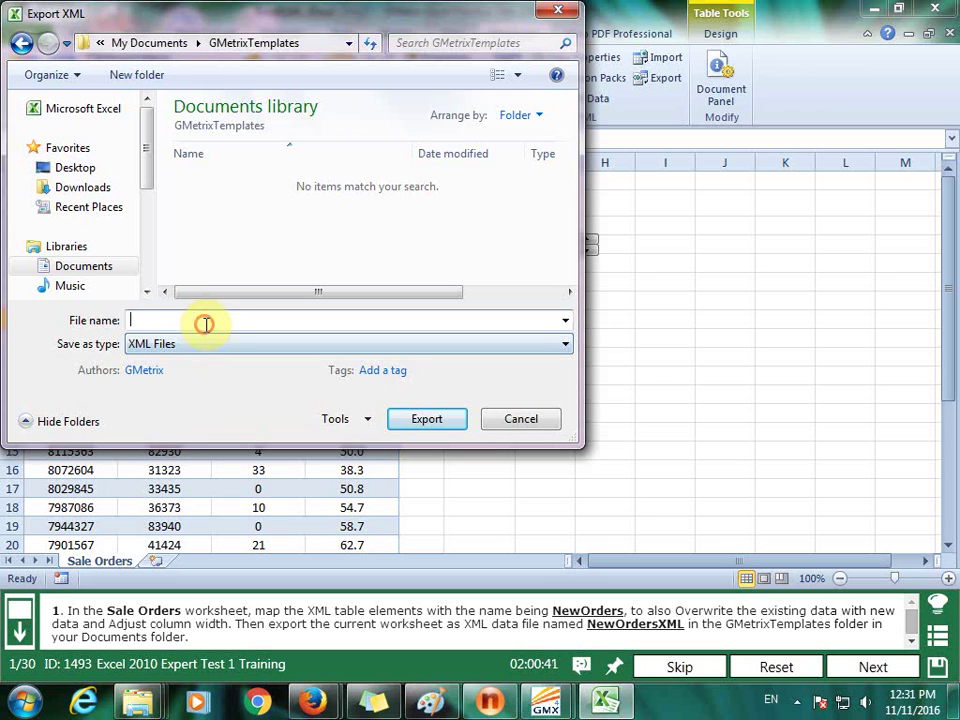
{"action": "type", "text": "NewOrdersXML"}
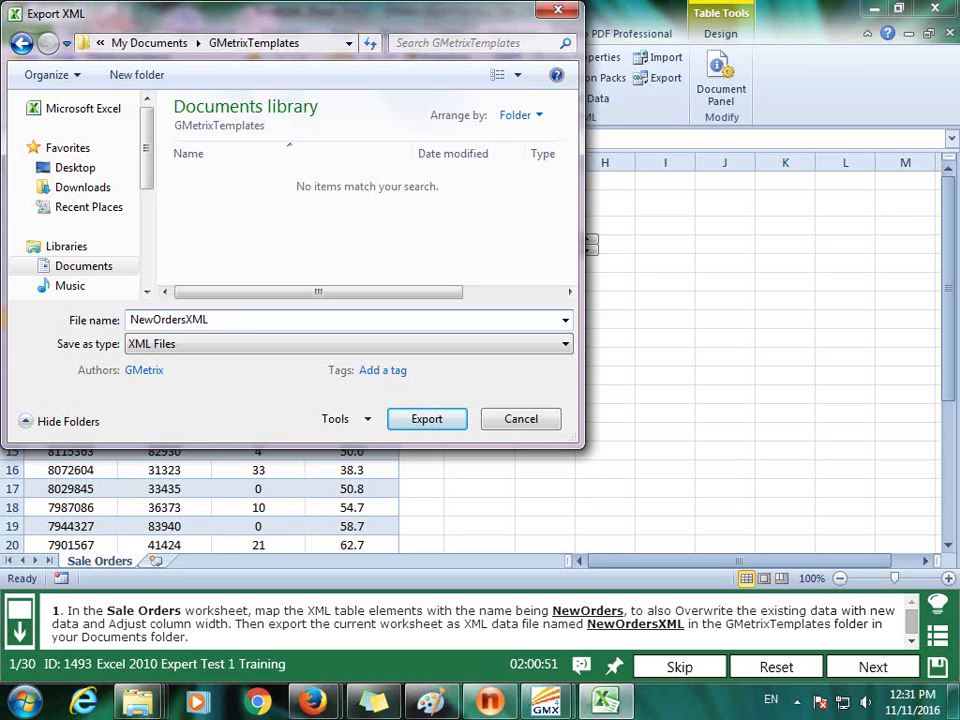
{"action": "key", "text": "Tab"}
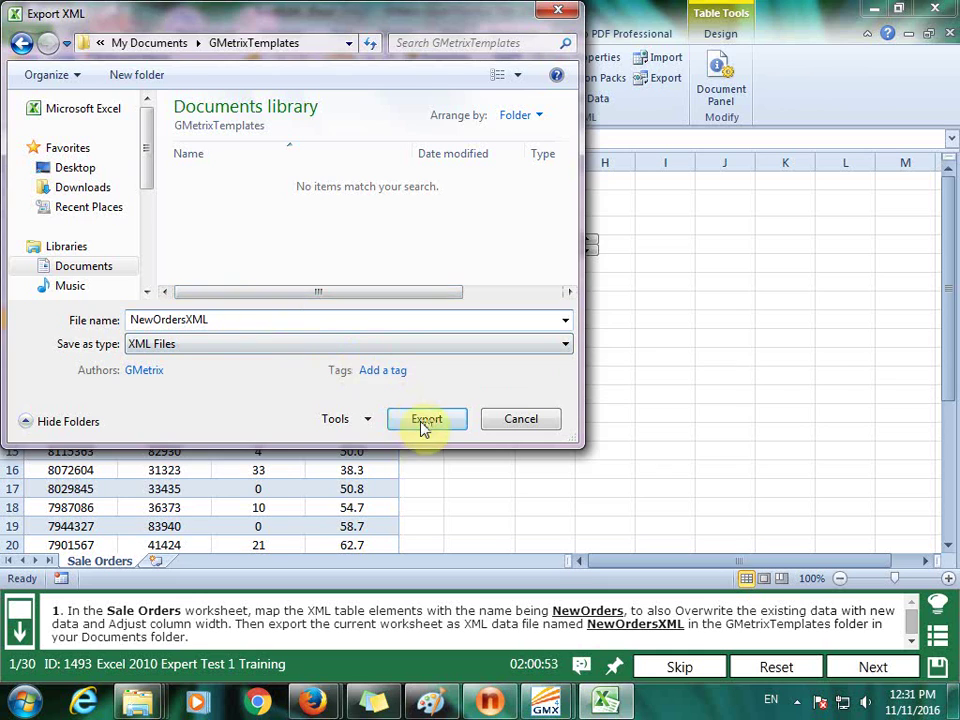
{"action": "left_click", "coordinate": [425, 421]}
{"action": "left_click", "coordinate": [873, 667]}
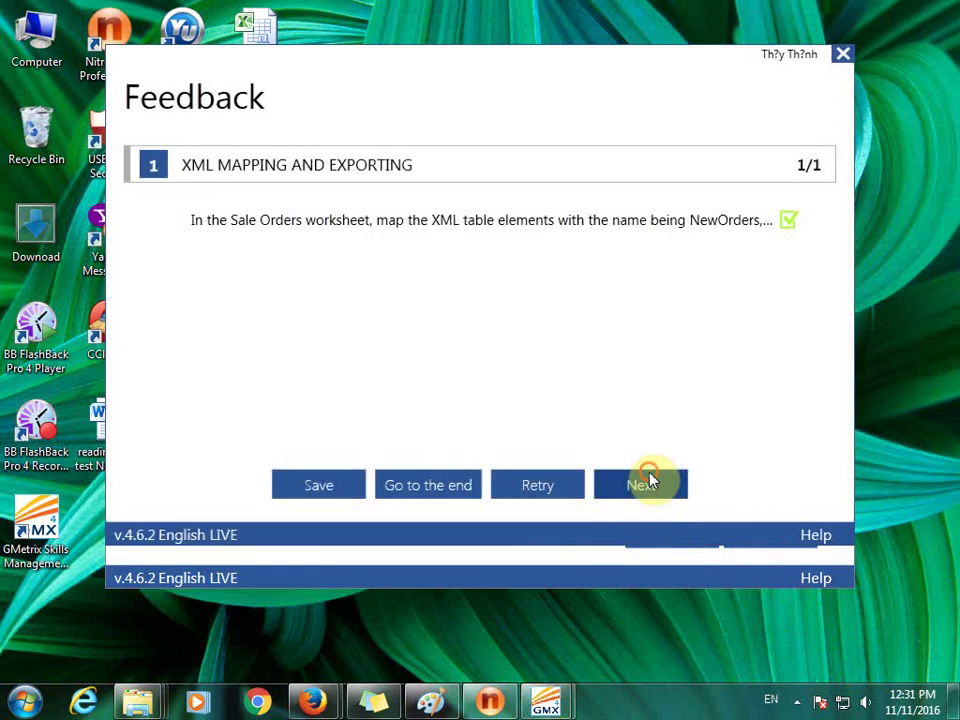
{"action": "left_click", "coordinate": [653, 481]}
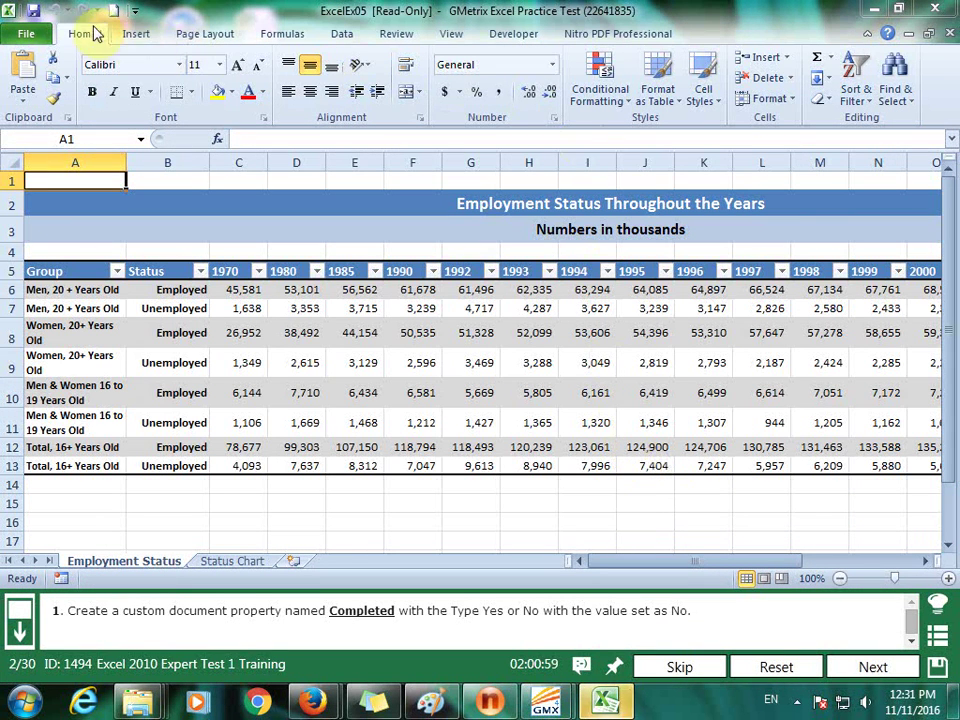
- In Advanced Properties, add custom property Completed, type Yes or no, value No, then submit
{"action": "left_click", "coordinate": [28, 32]}
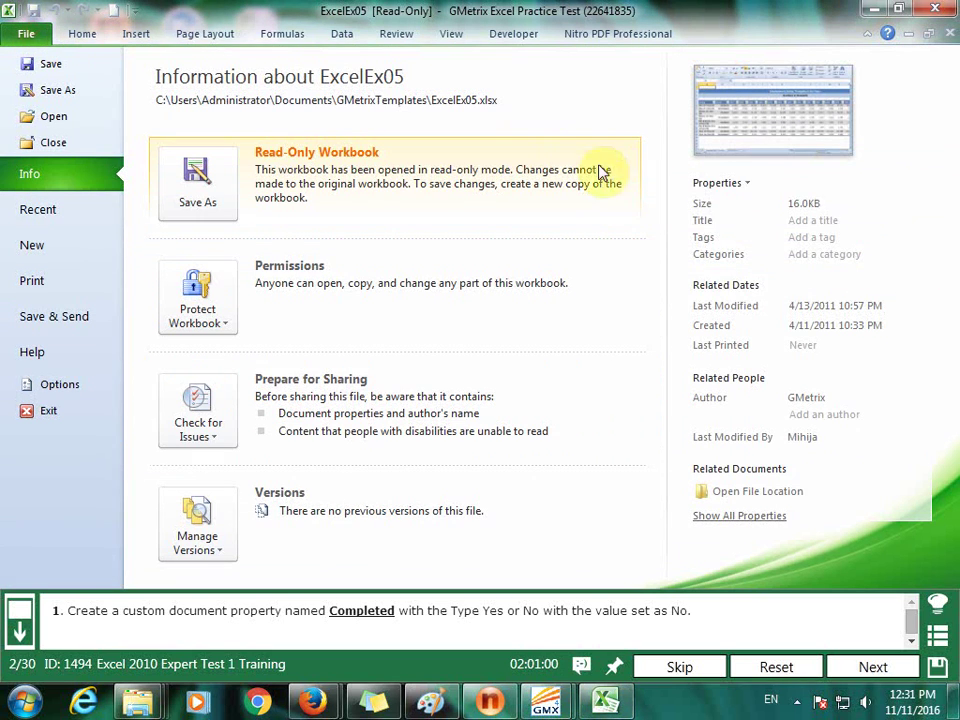
{"action": "left_click", "coordinate": [745, 186]}
{"action": "left_click", "coordinate": [712, 254]}
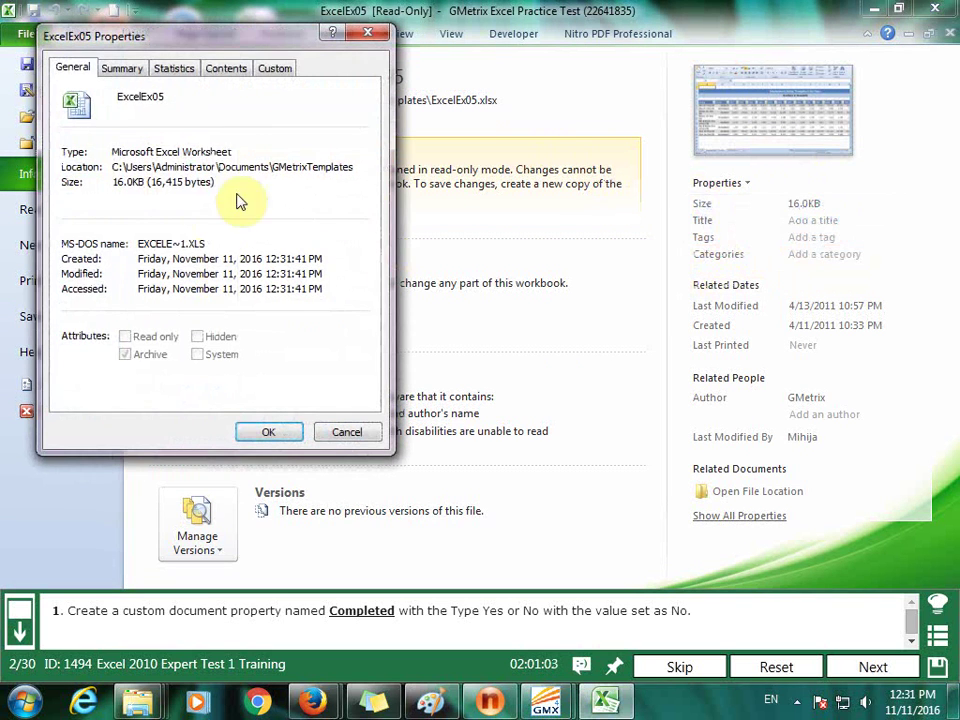
{"action": "left_click", "coordinate": [276, 72]}
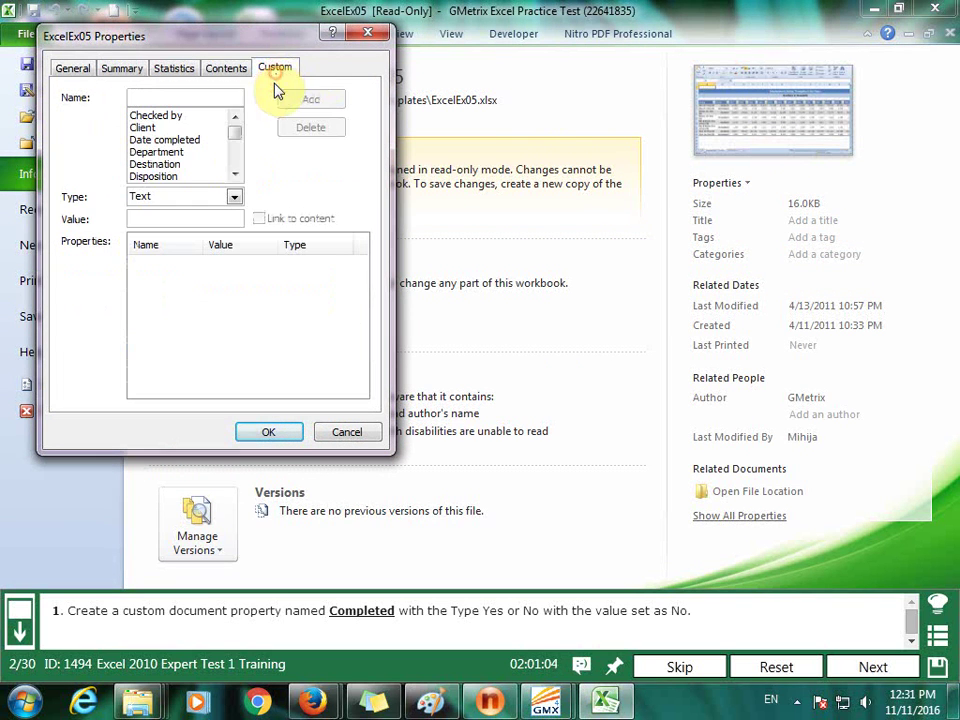
{"action": "left_click", "coordinate": [142, 96]}
{"action": "type", "text": "Completed"}
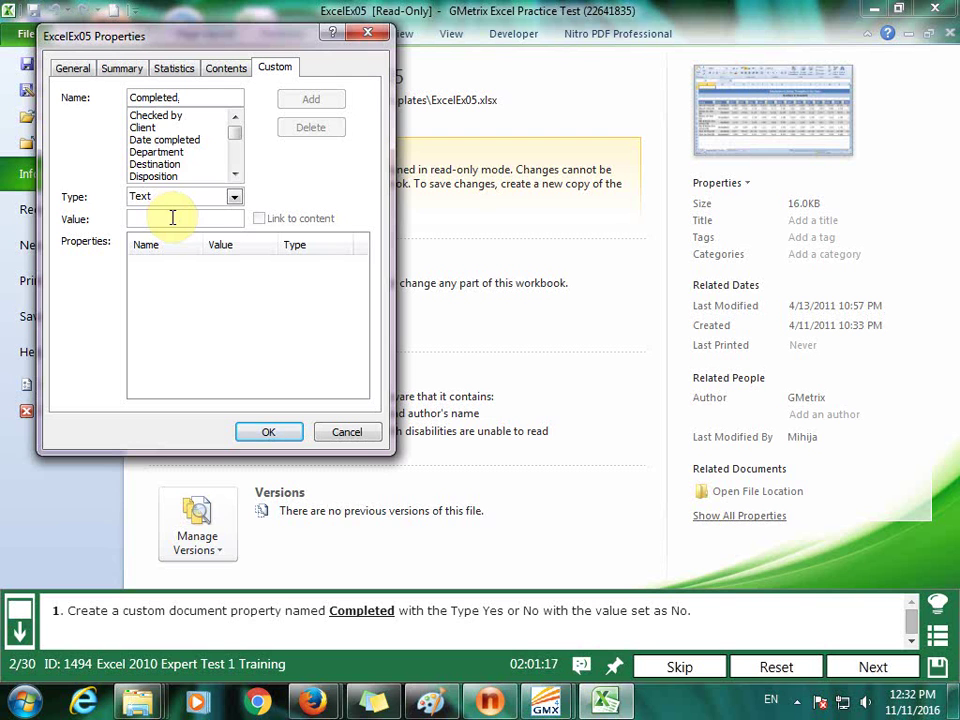
{"action": "left_click", "coordinate": [203, 205]}
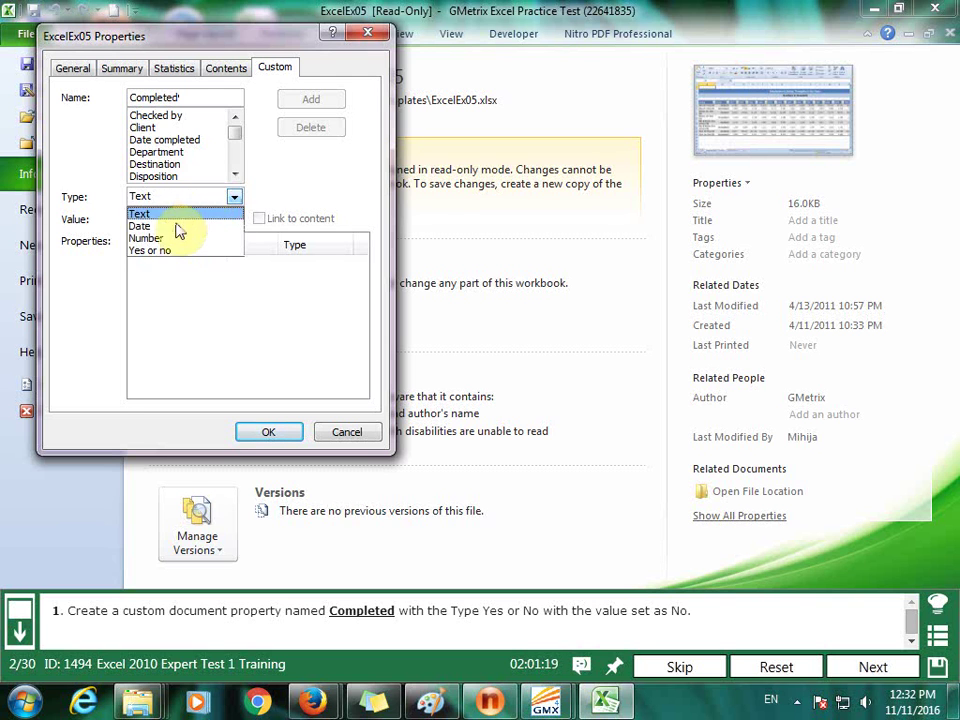
{"action": "left_click", "coordinate": [170, 251]}
{"action": "left_click", "coordinate": [198, 218]}
{"action": "left_click", "coordinate": [330, 102]}
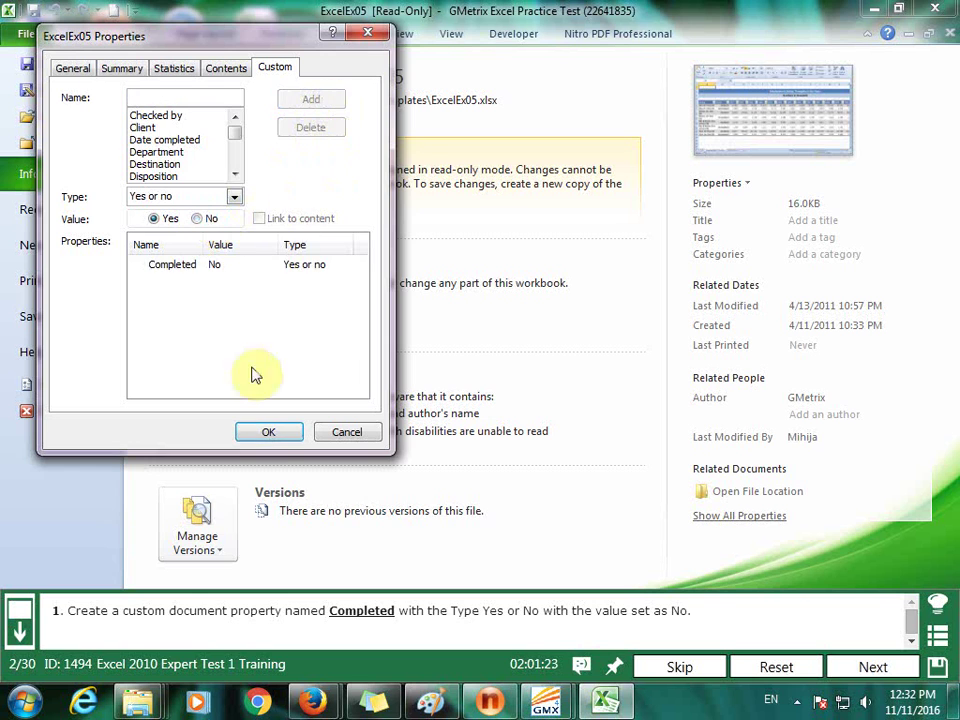
{"action": "left_click", "coordinate": [270, 433]}
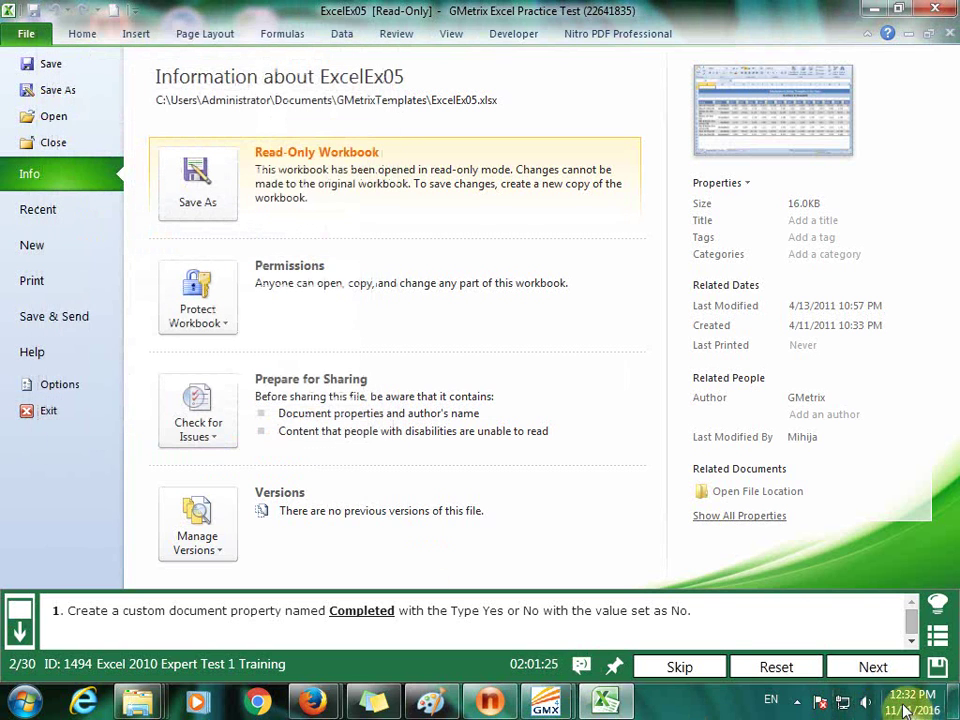
{"action": "left_click", "coordinate": [880, 666]}
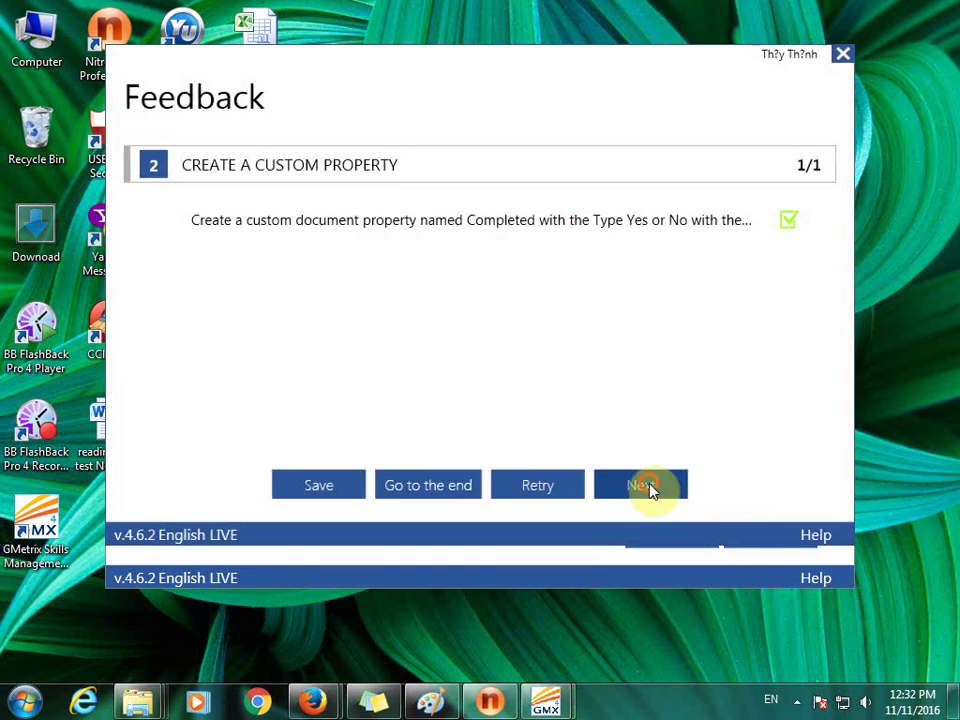
- Continue to question 3 and confirm every cell on Office Records stays Locked
{"action": "left_click", "coordinate": [649, 490]}
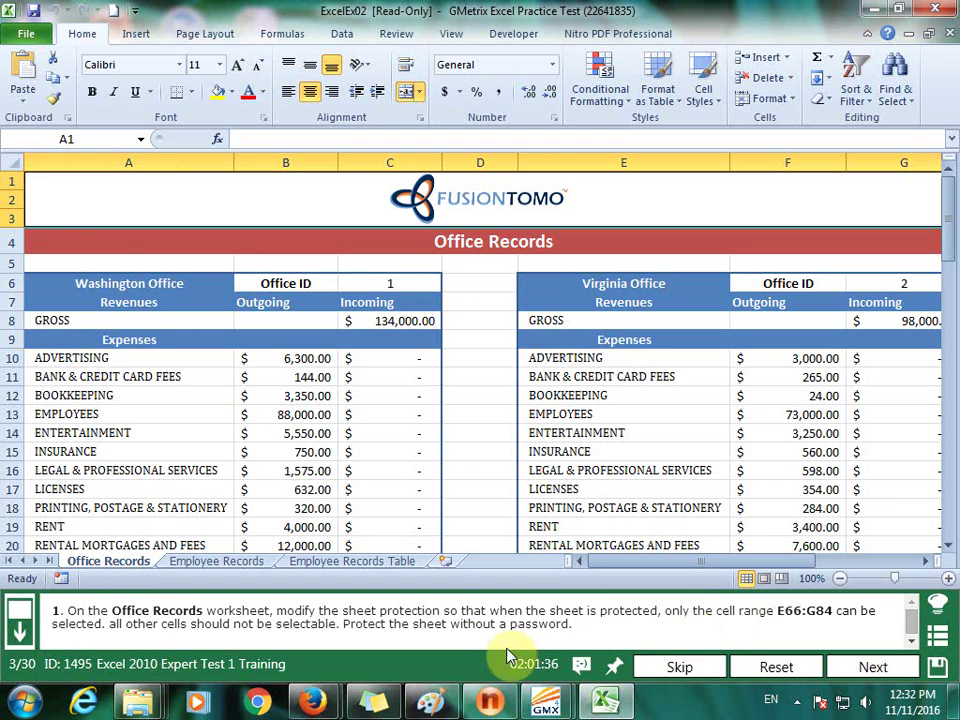
{"action": "left_click", "coordinate": [12, 166]}
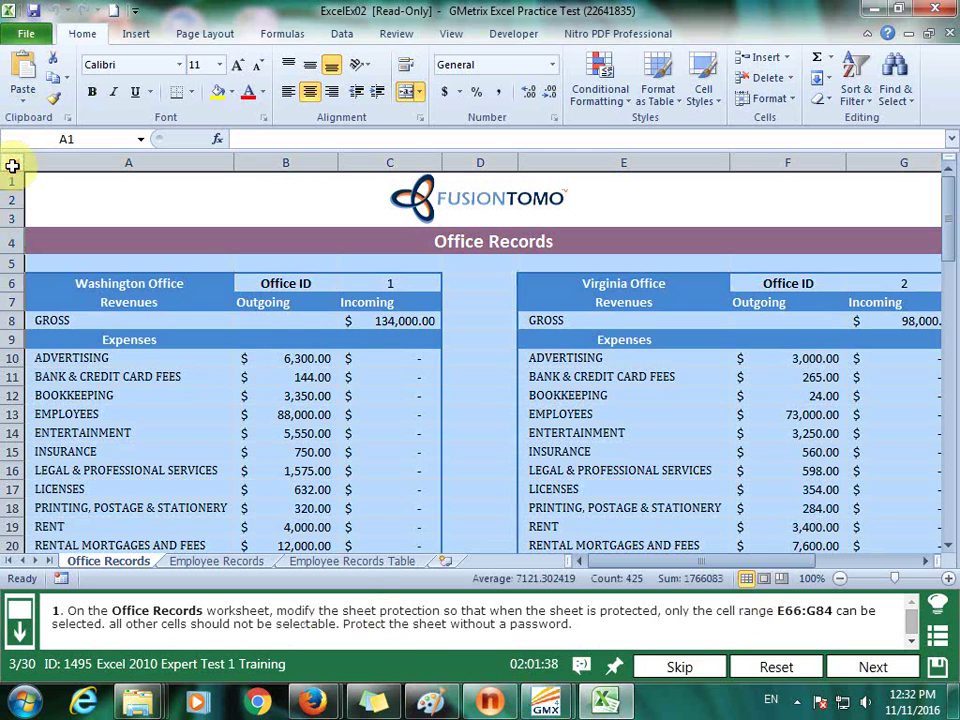
{"action": "right_click", "coordinate": [12, 166]}
{"action": "left_click", "coordinate": [98, 421]}
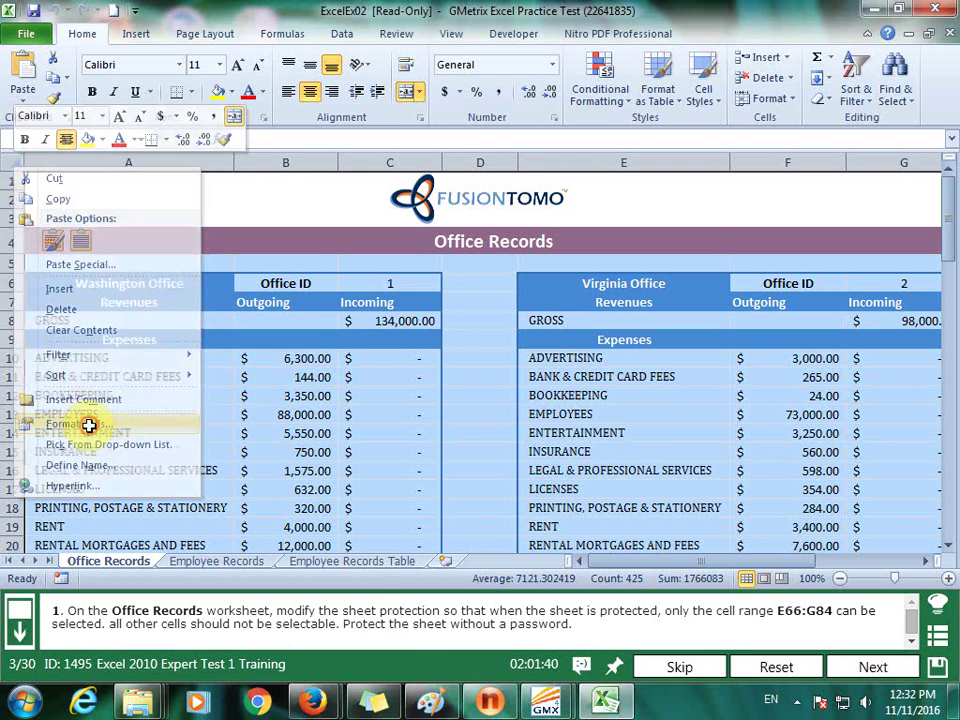
{"action": "left_click", "coordinate": [305, 199]}
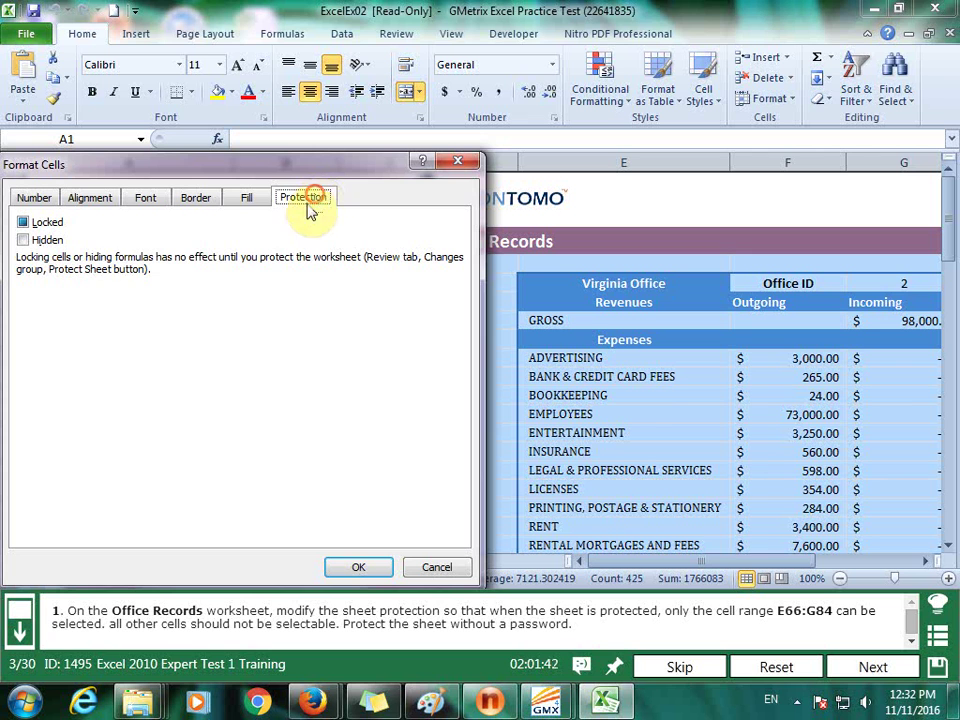
{"action": "left_click", "coordinate": [362, 567]}
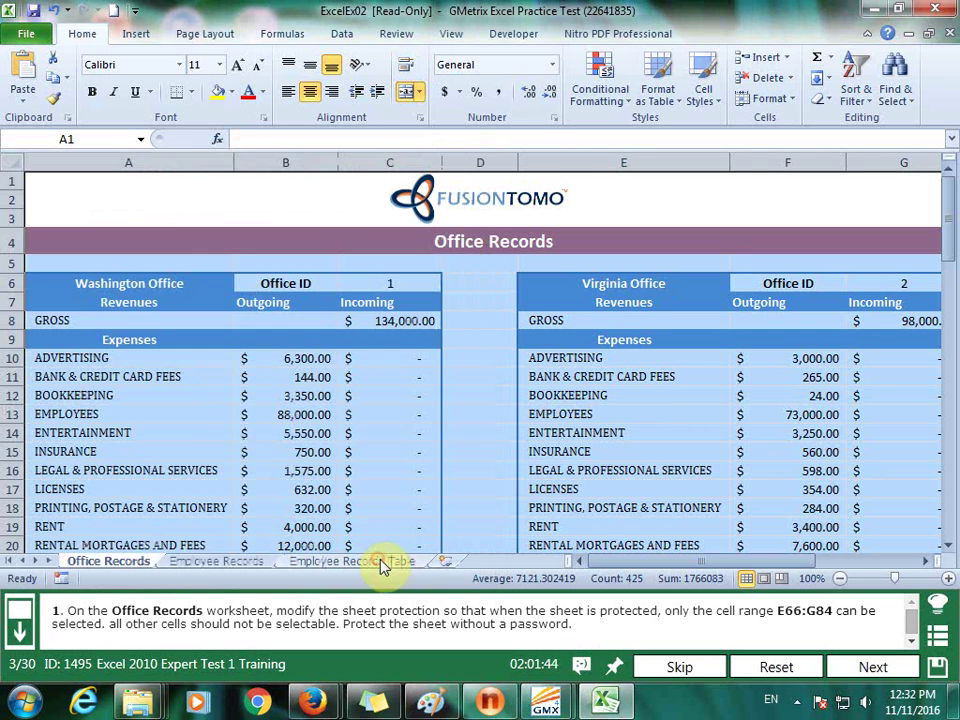
{"action": "left_click", "coordinate": [129, 204]}
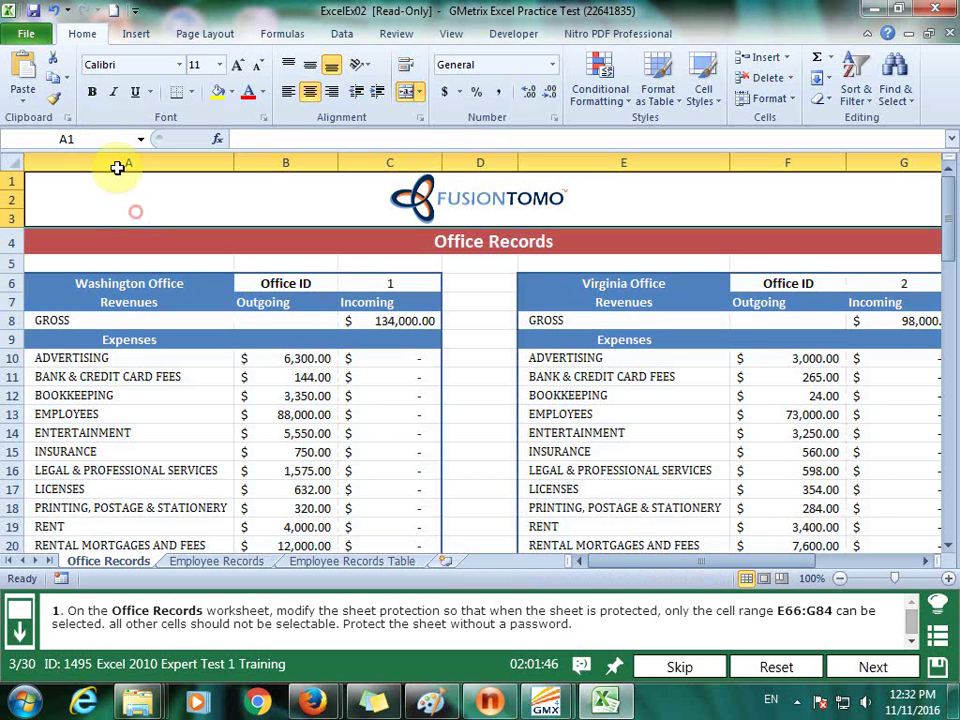
{"action": "left_click", "coordinate": [101, 145]}
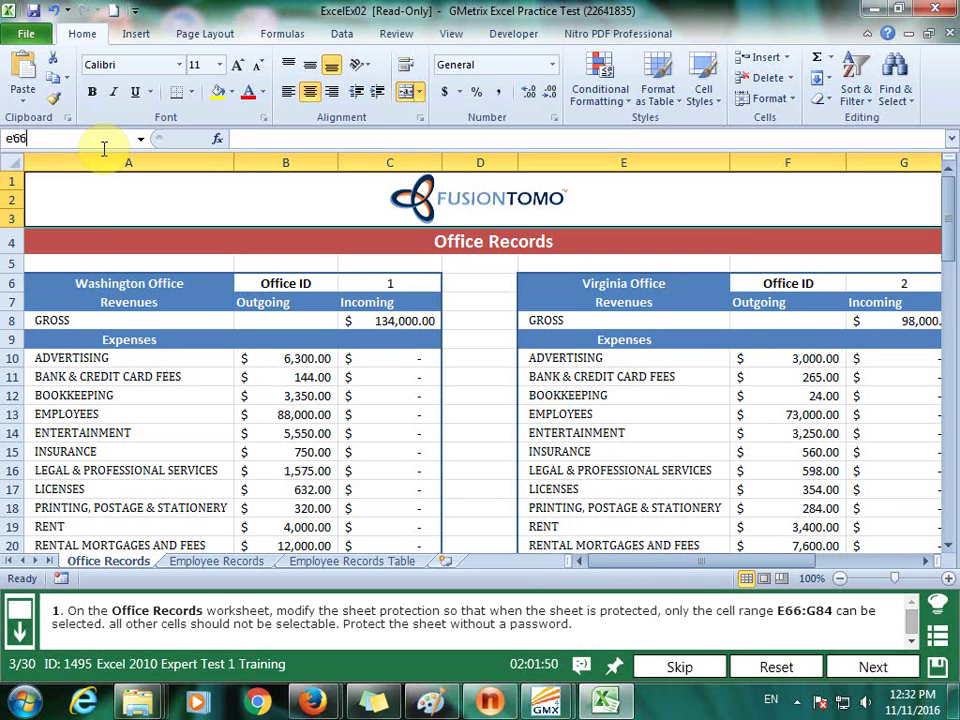
{"action": "type", "text": "e66:g84"}
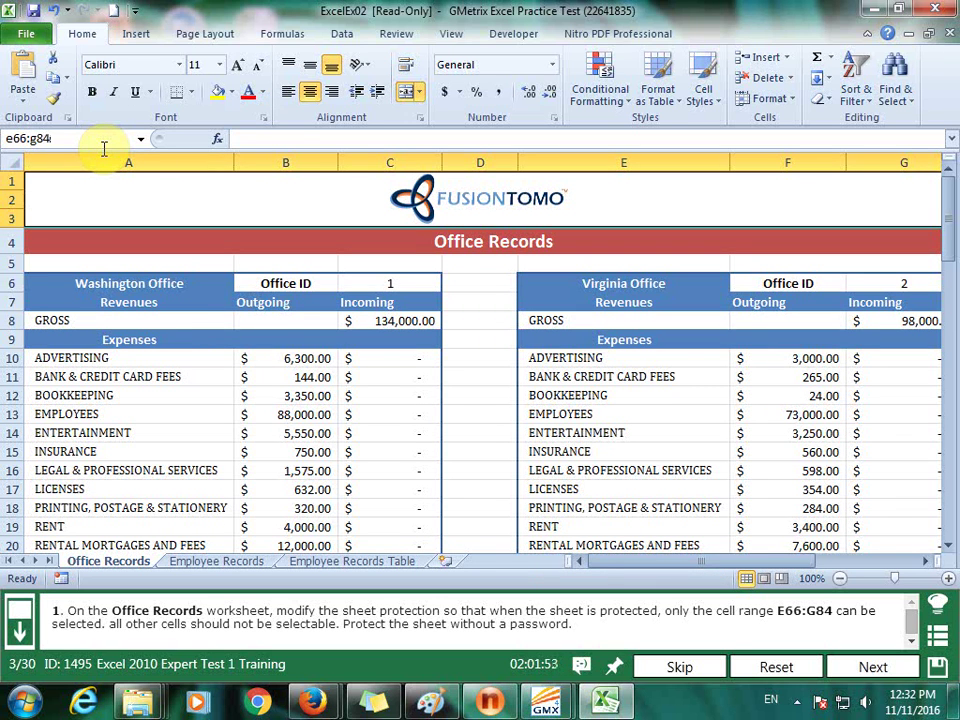
- Select E66:G84 and clear the Locked option in its cell protection settings
{"action": "key", "text": "Return"}
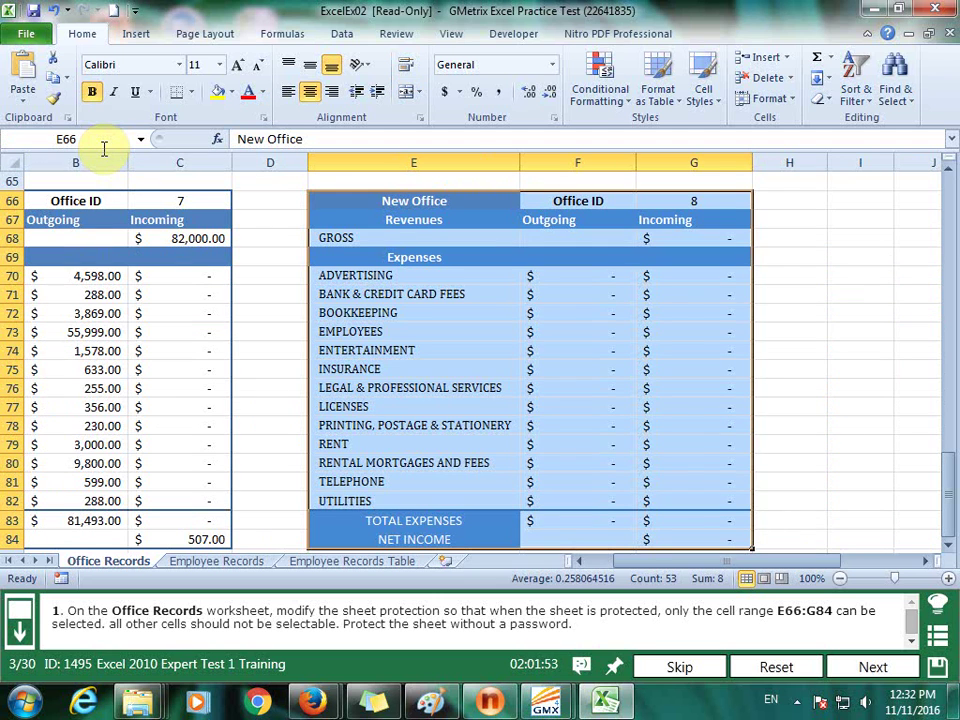
{"action": "right_click", "coordinate": [418, 240]}
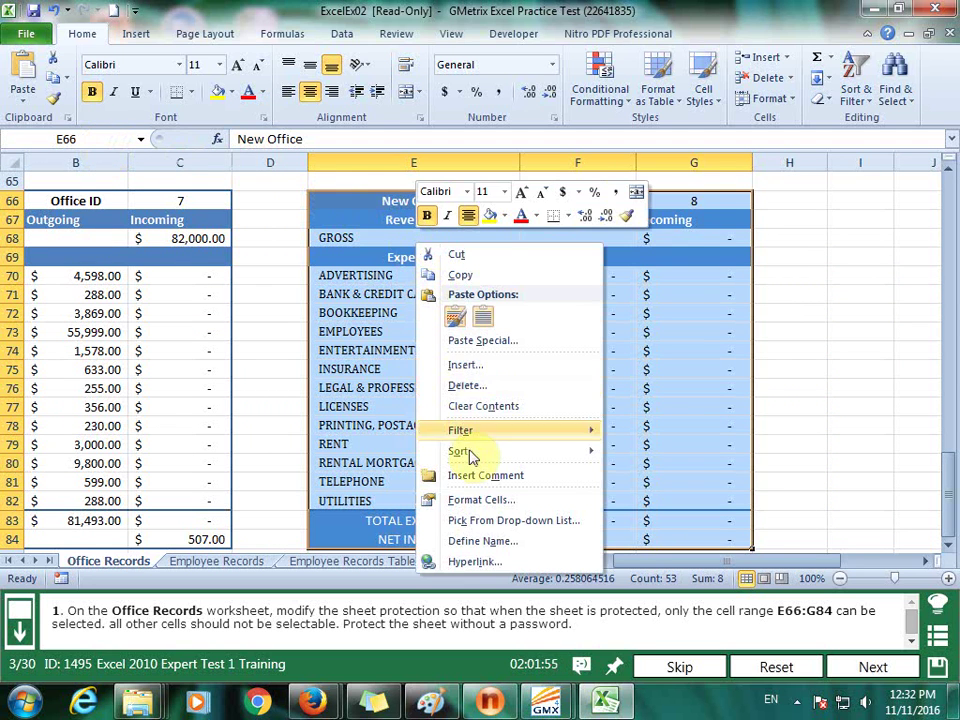
{"action": "left_click", "coordinate": [493, 500]}
{"action": "left_click", "coordinate": [270, 221]}
{"action": "left_click", "coordinate": [598, 567]}
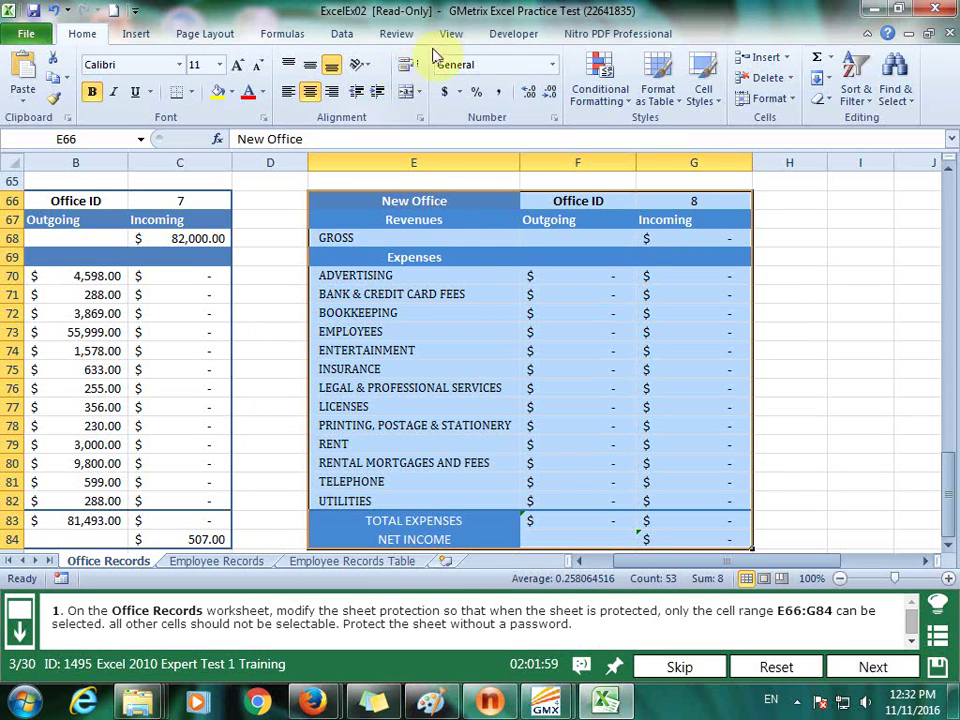
- Protect the sheet with Select locked cells unchecked, then submit and advance to question 4
{"action": "left_click", "coordinate": [458, 33]}
{"action": "left_click", "coordinate": [396, 33]}
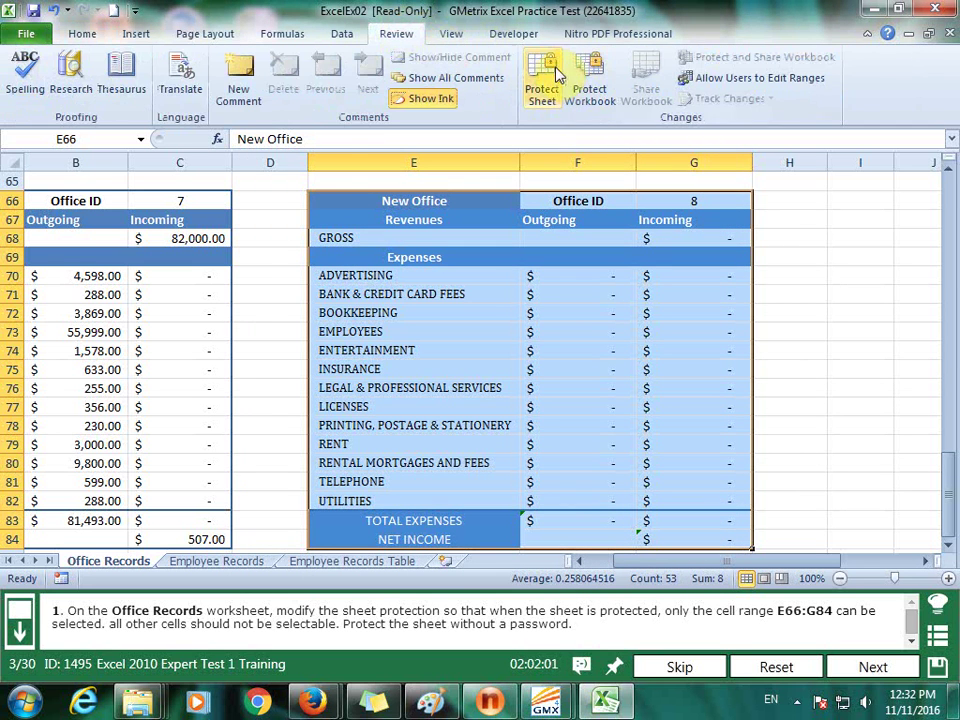
{"action": "left_click", "coordinate": [545, 75]}
{"action": "left_click", "coordinate": [111, 204]}
{"action": "left_click", "coordinate": [200, 350]}
{"action": "left_click", "coordinate": [611, 366]}
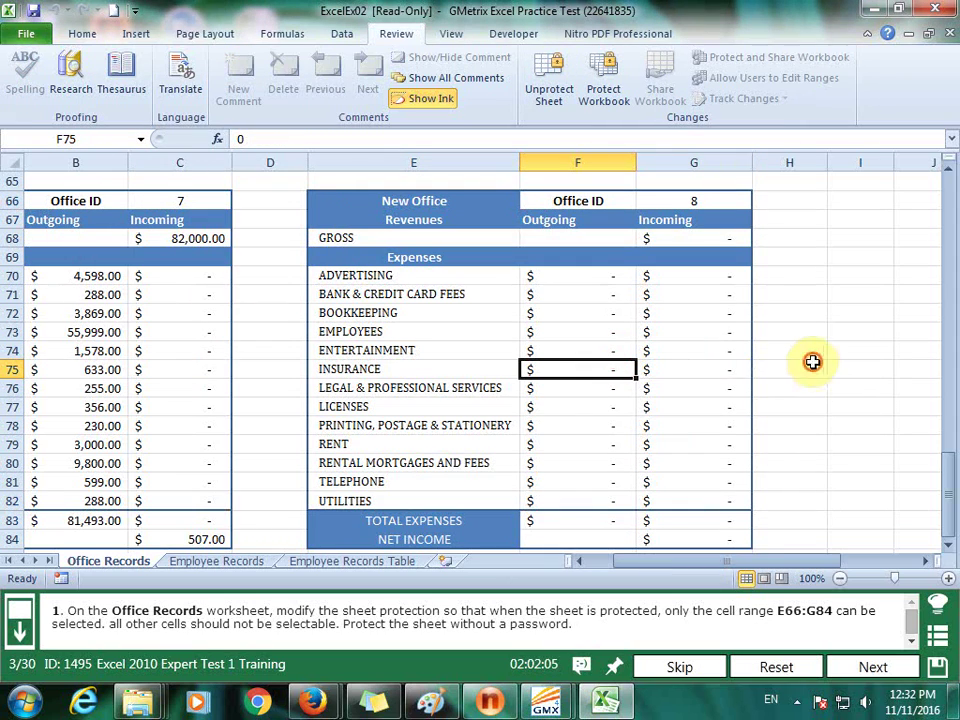
{"action": "left_click", "coordinate": [893, 670]}
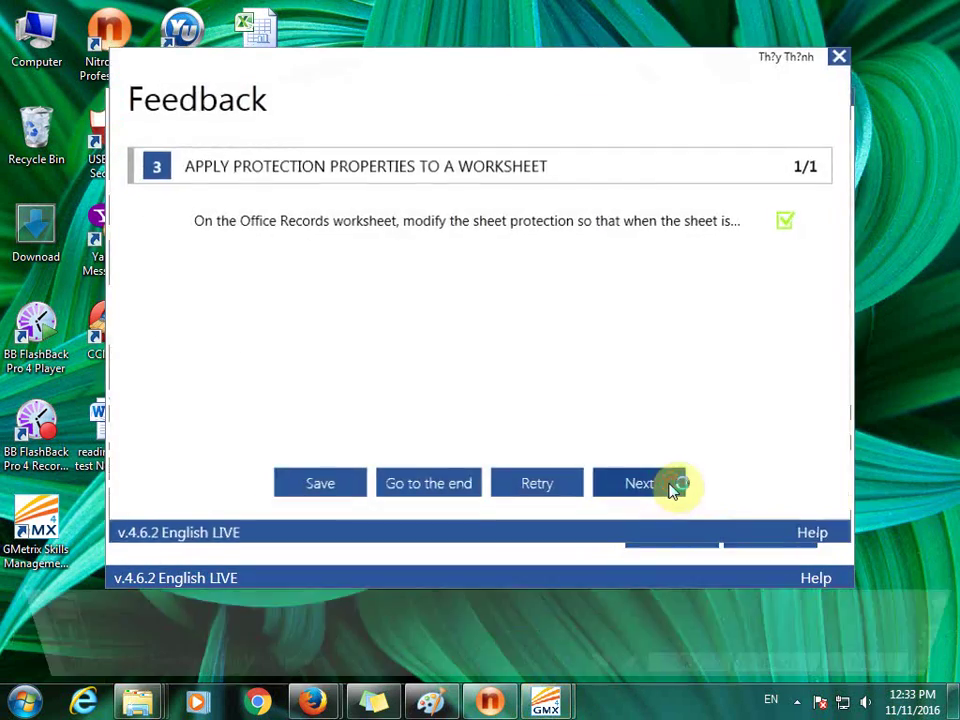
{"action": "left_click", "coordinate": [672, 486]}
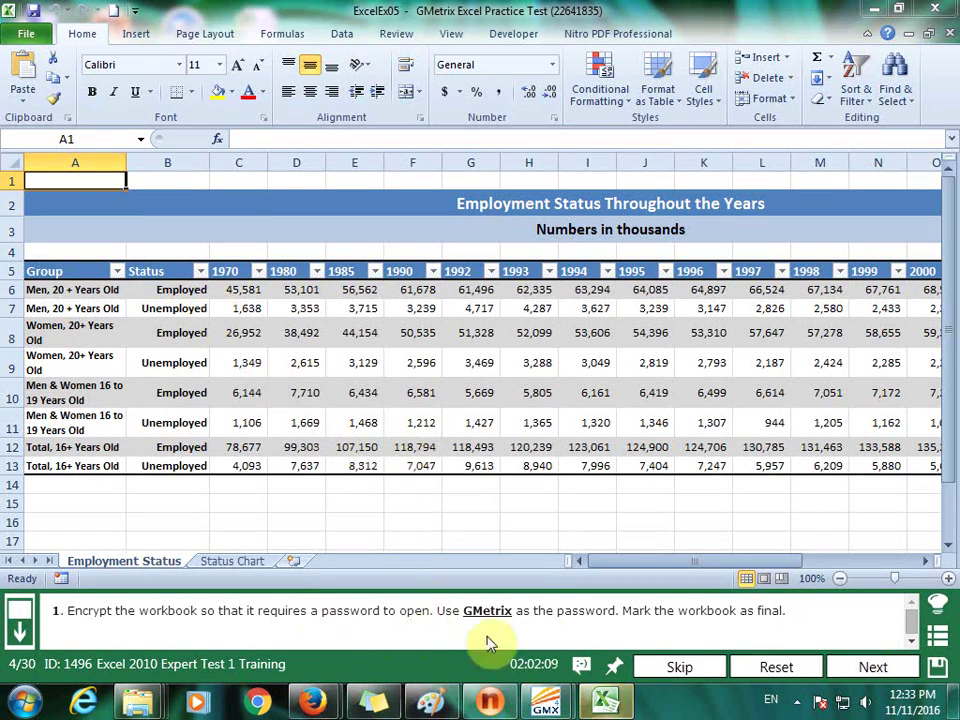
- Encrypt the workbook with a password, entering and confirming the password
{"action": "left_click", "coordinate": [26, 33]}
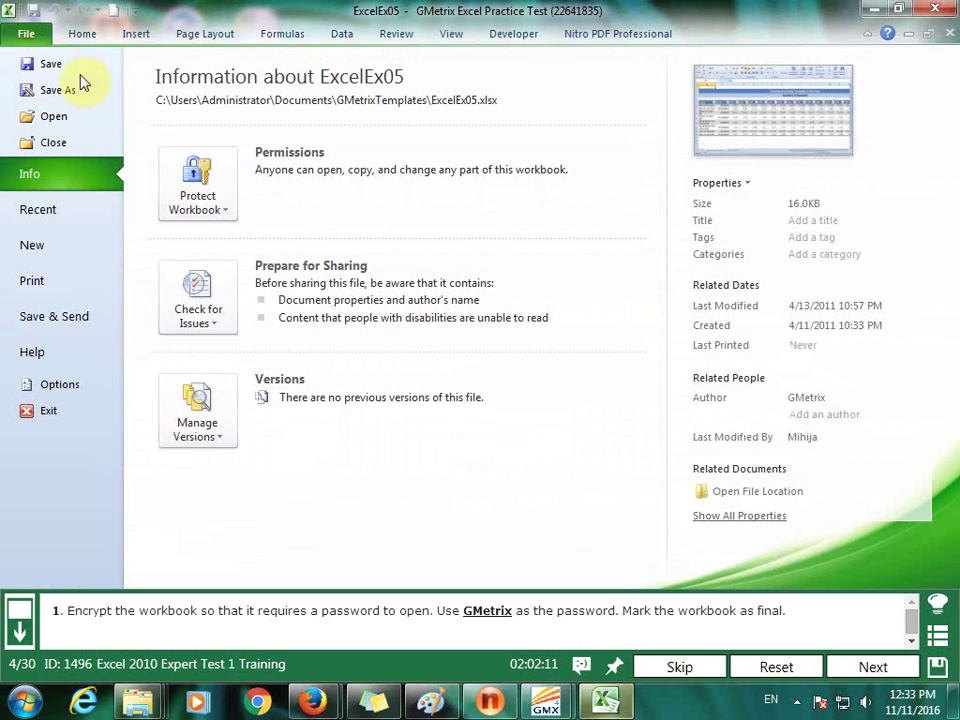
{"action": "left_click", "coordinate": [205, 205]}
{"action": "left_click", "coordinate": [265, 295]}
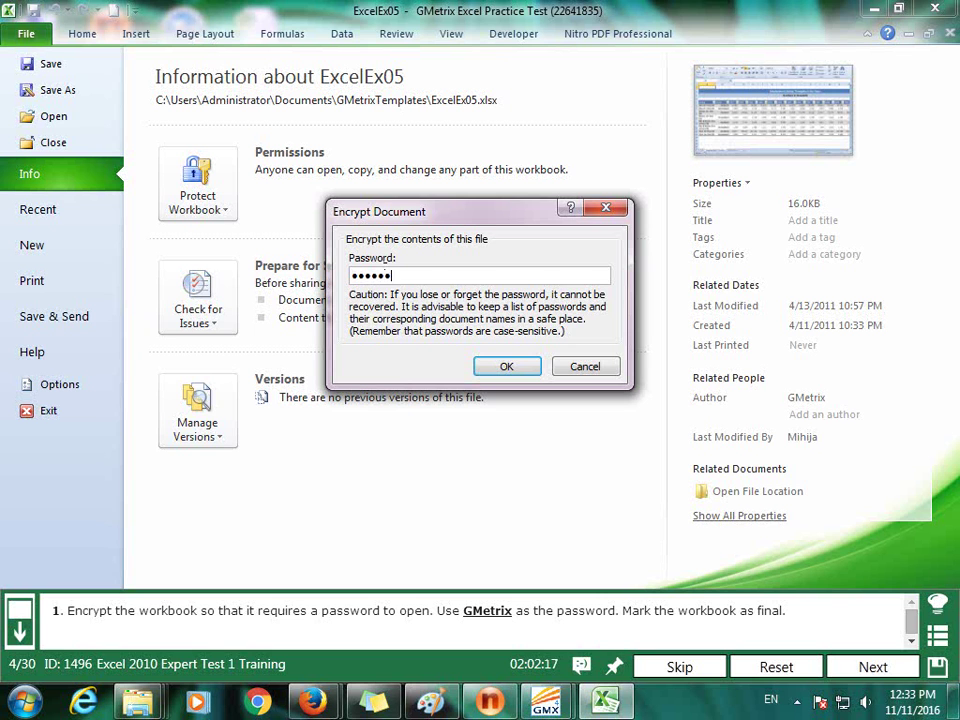
{"action": "left_click", "coordinate": [512, 367]}
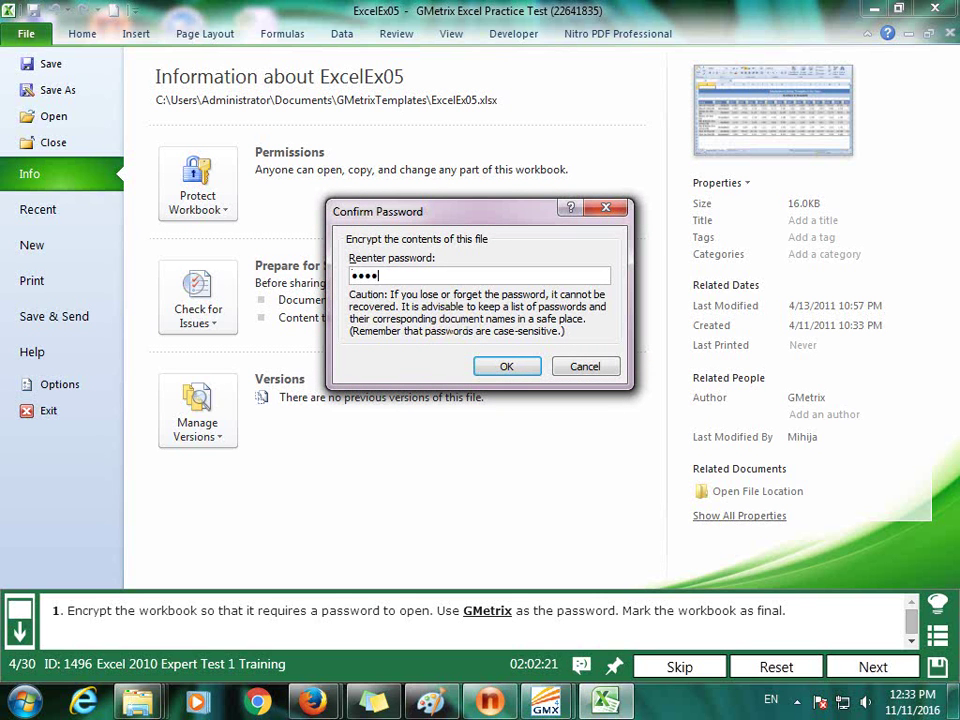
{"action": "left_click", "coordinate": [506, 366]}
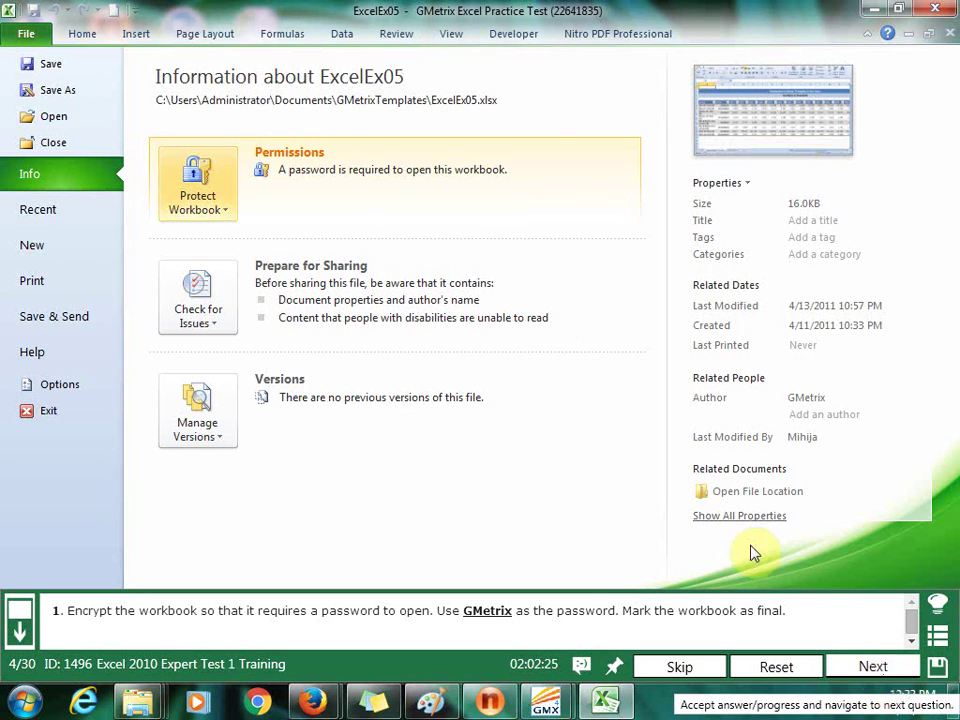
- Mark the workbook as final, then submit and advance to question 5
{"action": "left_click", "coordinate": [230, 207]}
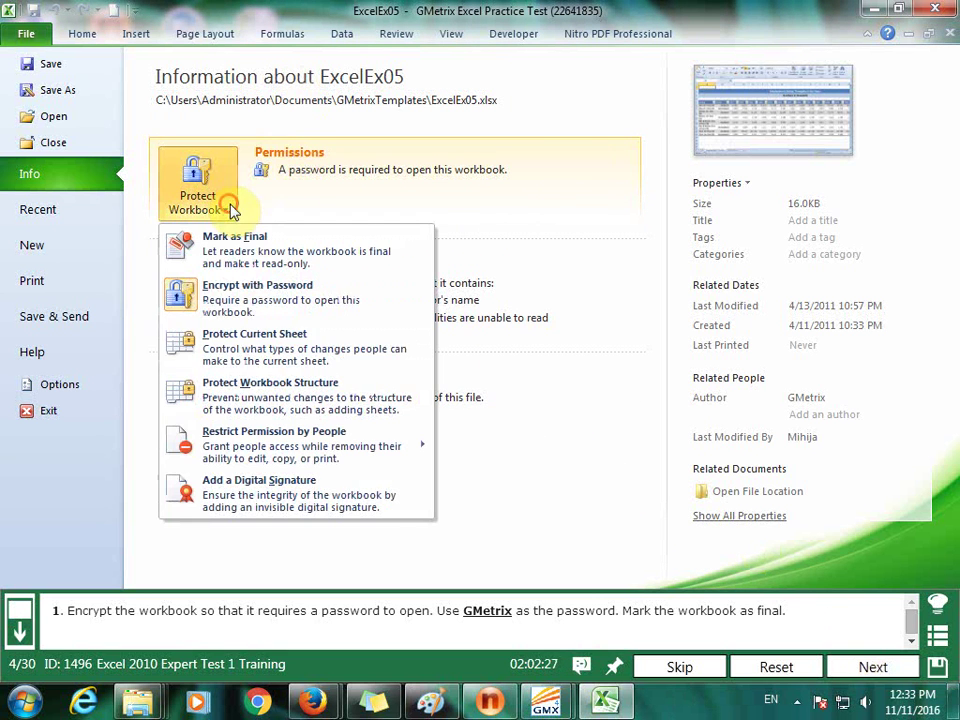
{"action": "left_click", "coordinate": [280, 264]}
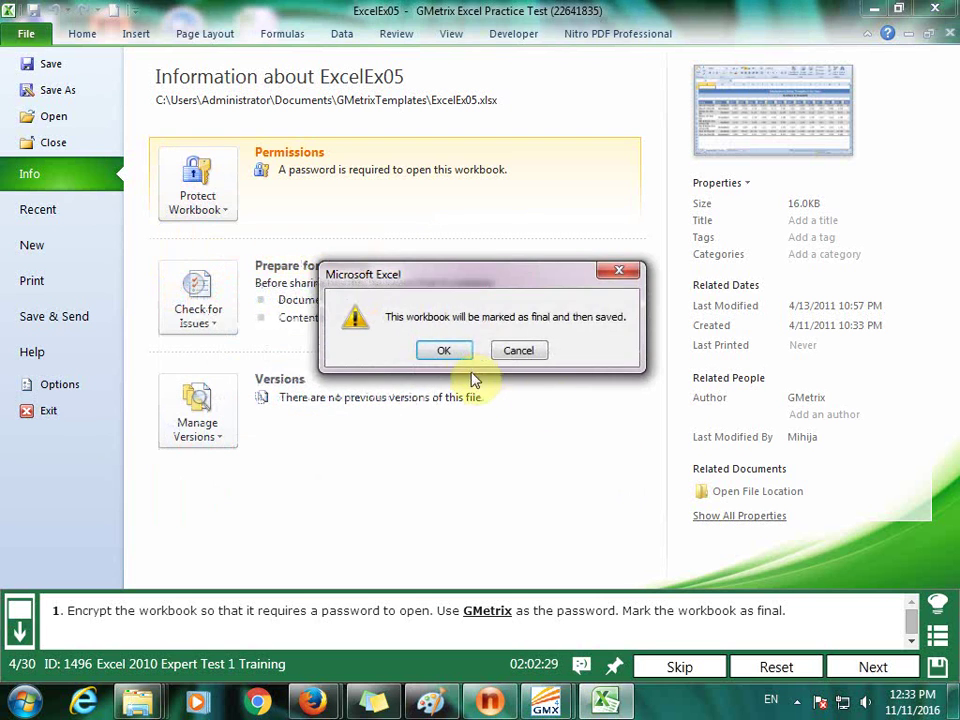
{"action": "left_click", "coordinate": [439, 349]}
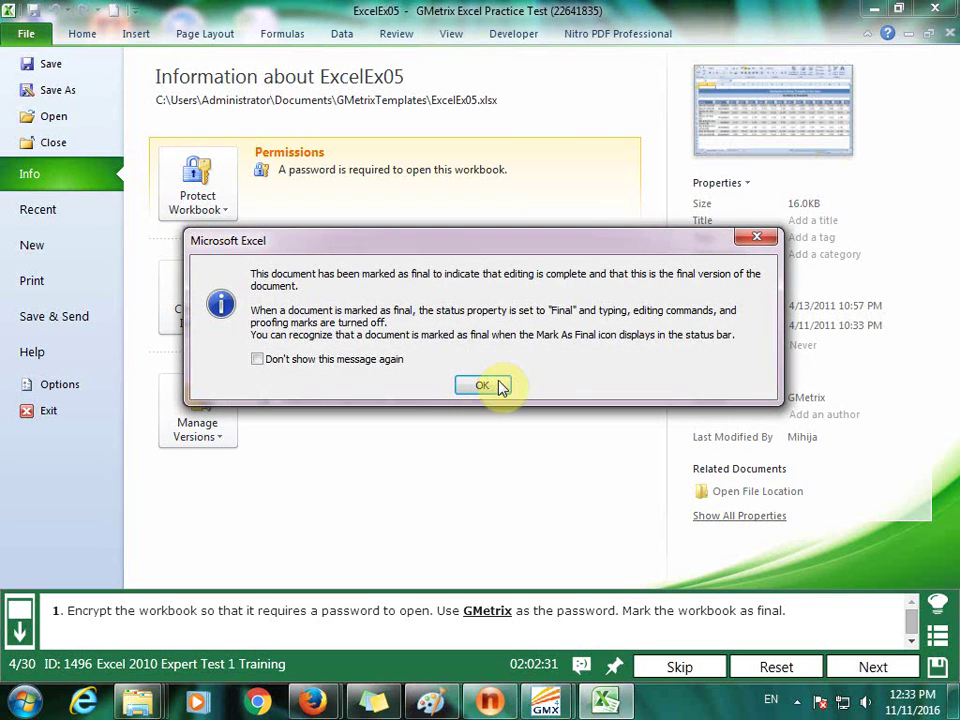
{"action": "left_click", "coordinate": [485, 385]}
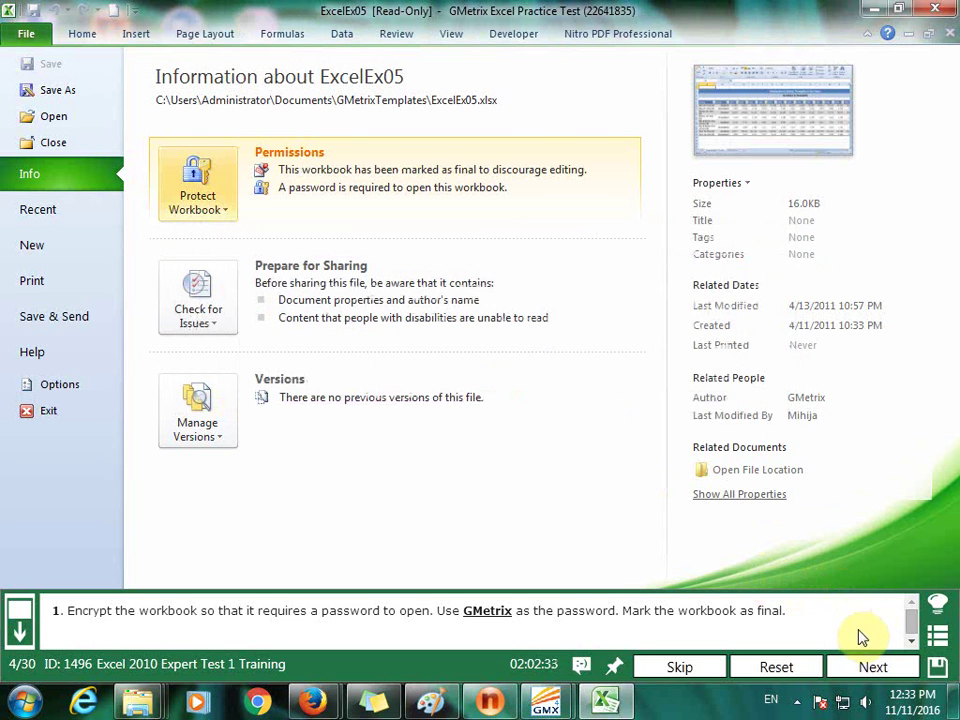
{"action": "left_click", "coordinate": [868, 667]}
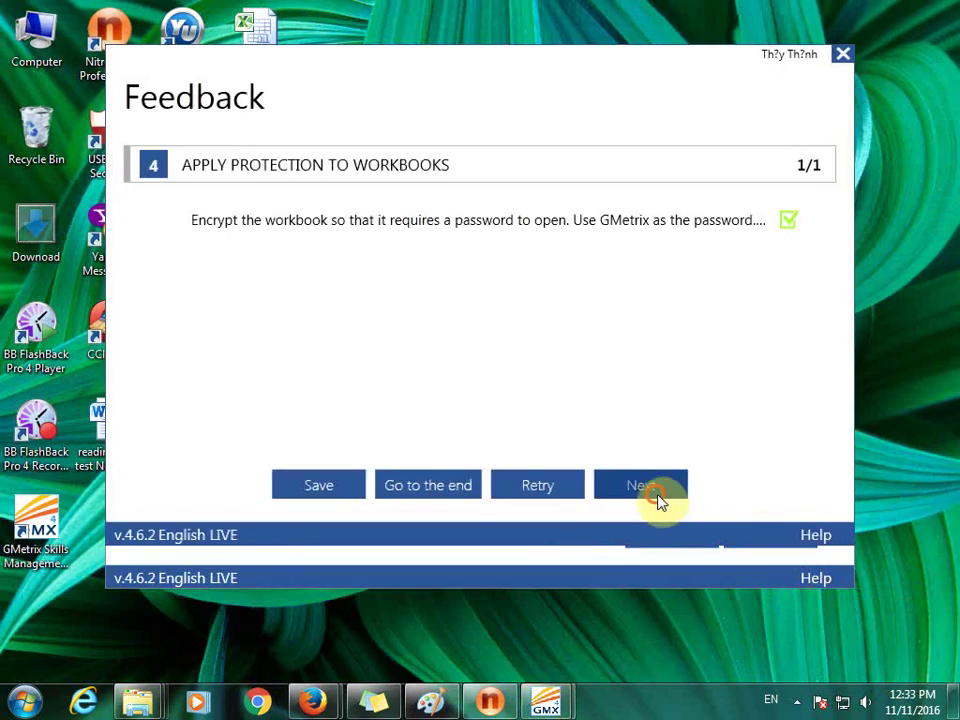
{"action": "left_click", "coordinate": [655, 490]}
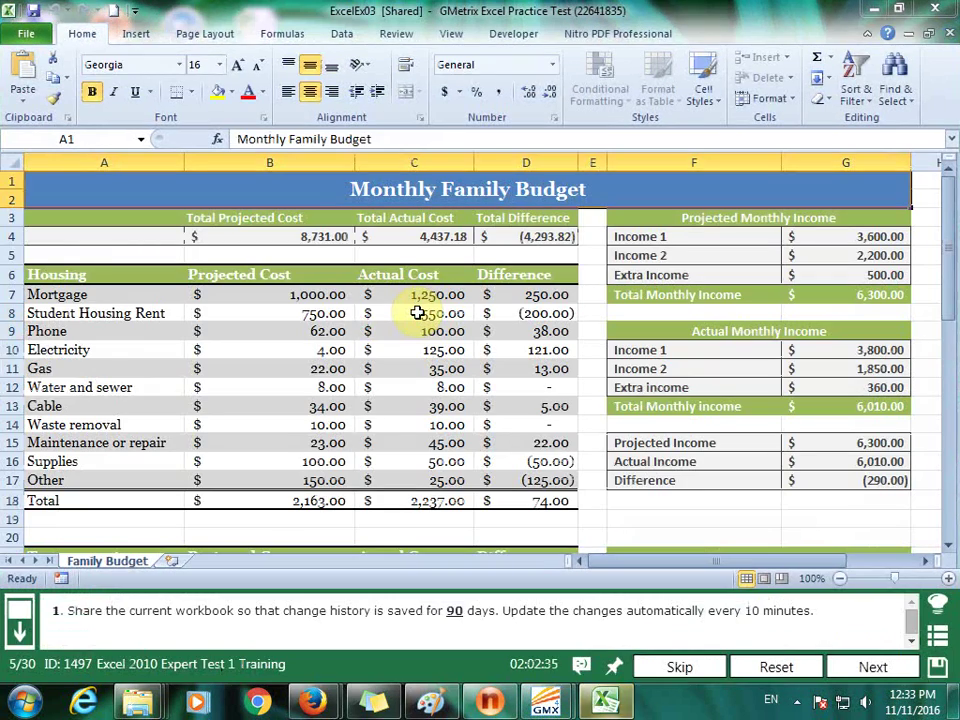
- In Share Workbook Advanced, keep 90 days of history, update every 10 minutes, and advance
{"action": "left_click", "coordinate": [403, 33]}
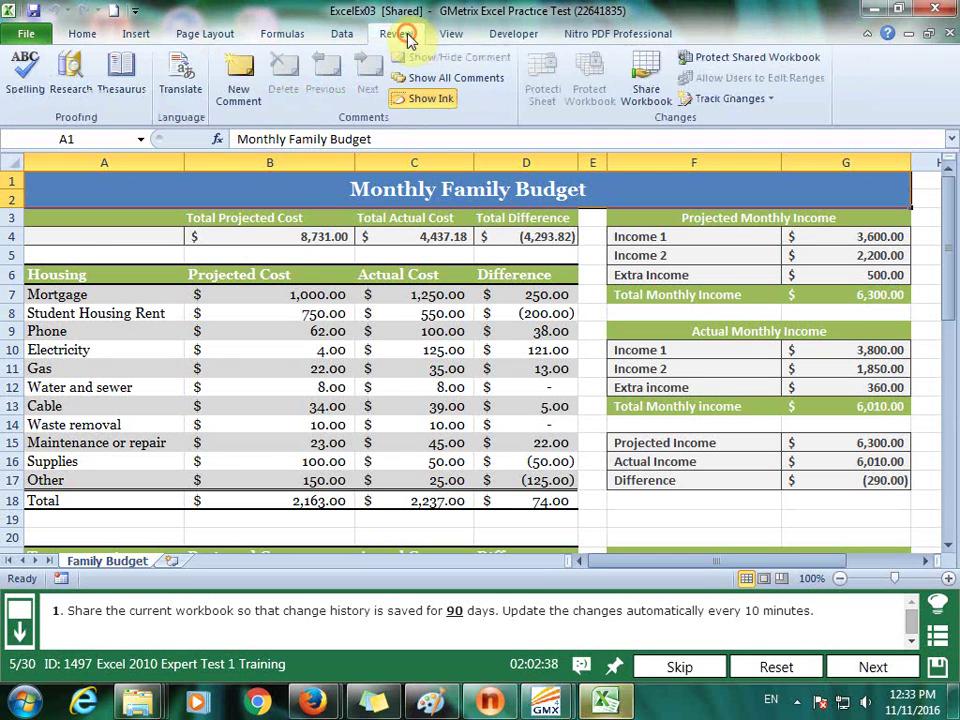
{"action": "left_click", "coordinate": [646, 75]}
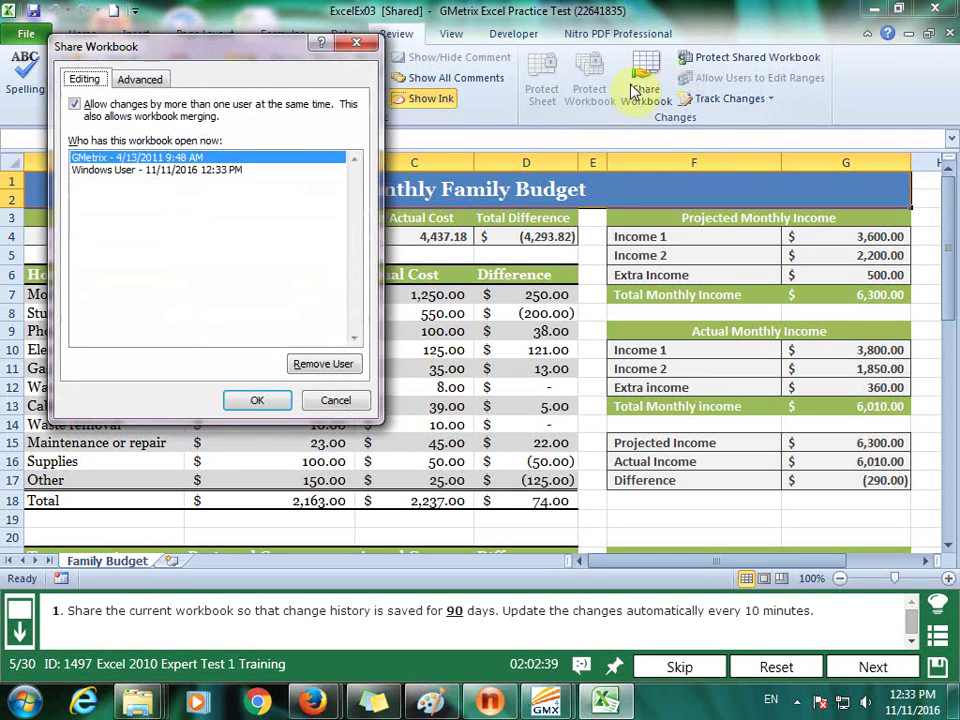
{"action": "left_click", "coordinate": [142, 78]}
{"action": "left_click_drag", "start_coordinate": [236, 122], "coordinate": [129, 119]}
{"action": "type", "text": "90"}
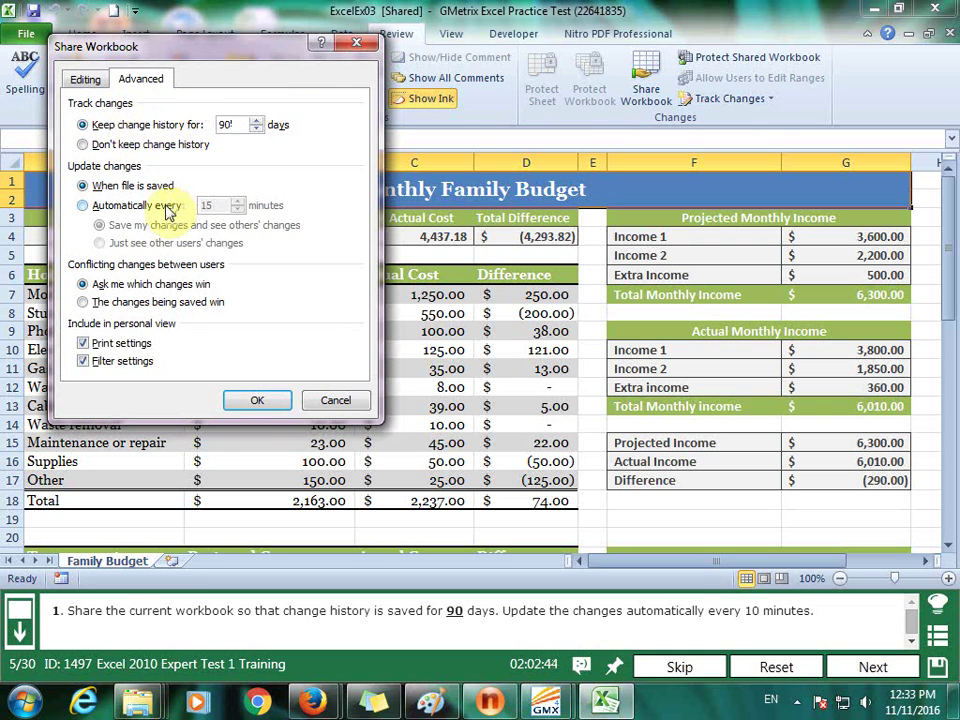
{"action": "left_click", "coordinate": [160, 205]}
{"action": "left_click_drag", "start_coordinate": [214, 205], "coordinate": [180, 205]}
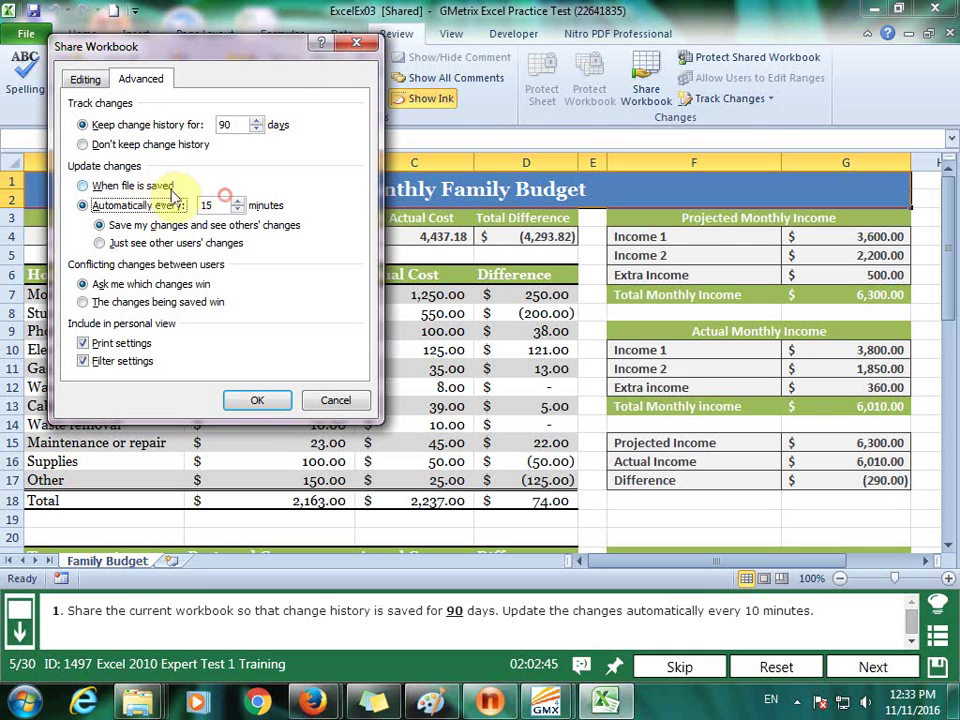
{"action": "type", "text": "0"}
{"action": "left_click", "coordinate": [257, 400]}
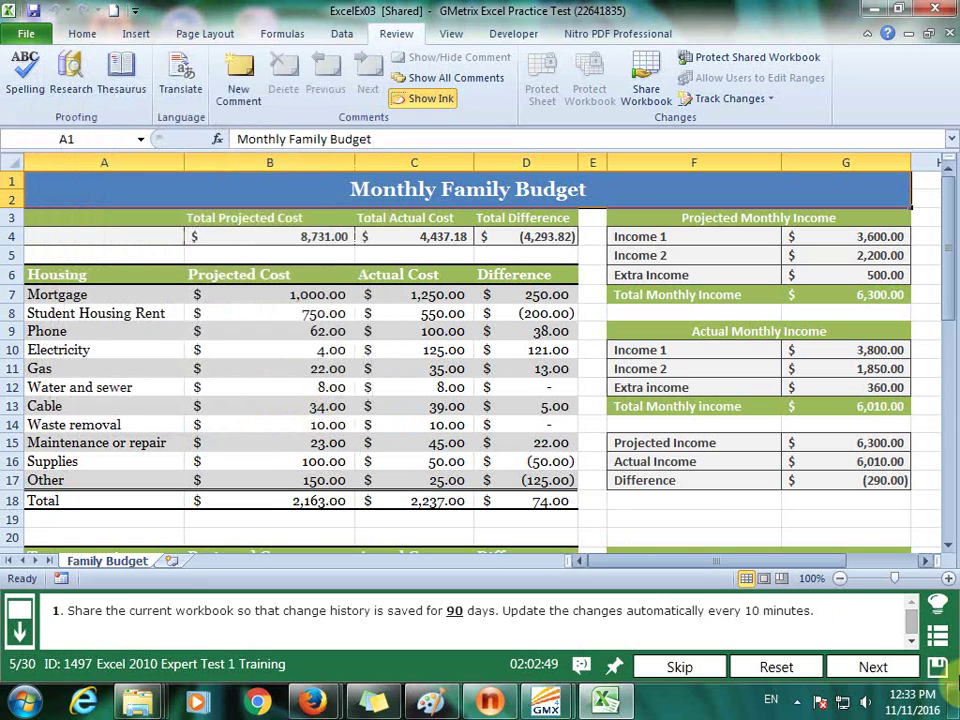
{"action": "left_click", "coordinate": [873, 666]}
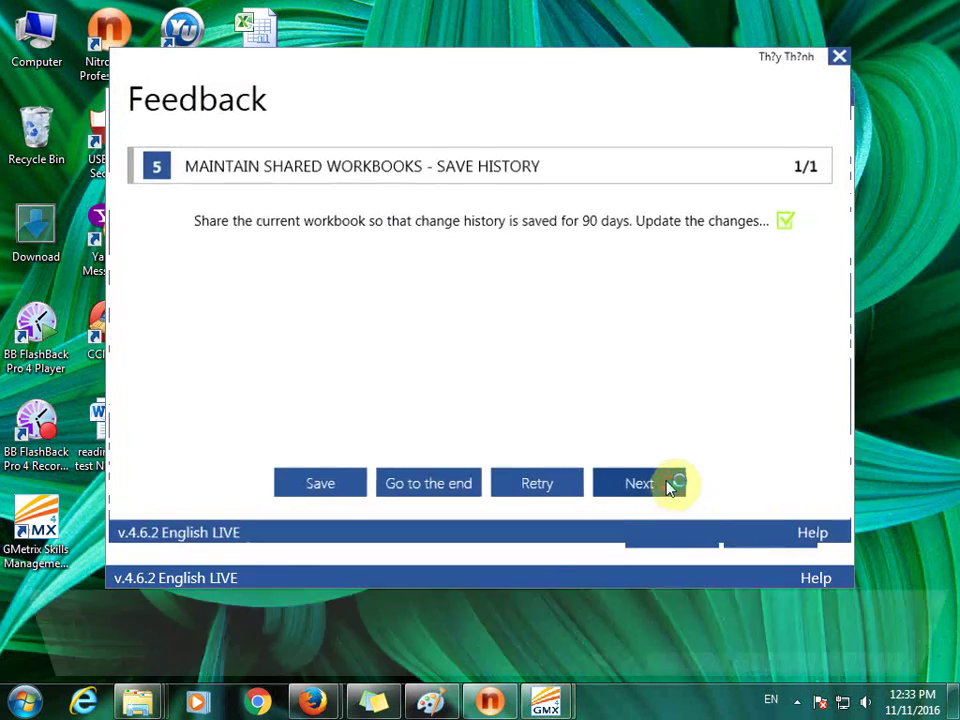
{"action": "left_click", "coordinate": [672, 485]}
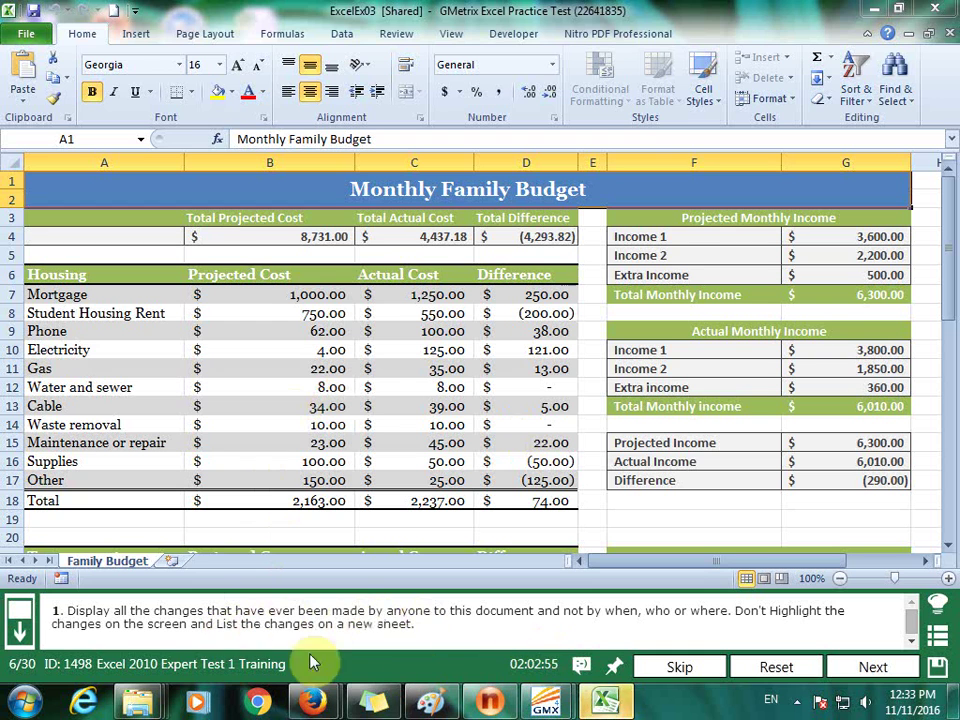
- Via Highlight Changes, list all changes on a new History sheet without on-screen highlighting, and advance
{"action": "left_click", "coordinate": [385, 35]}
{"action": "left_click", "coordinate": [735, 98]}
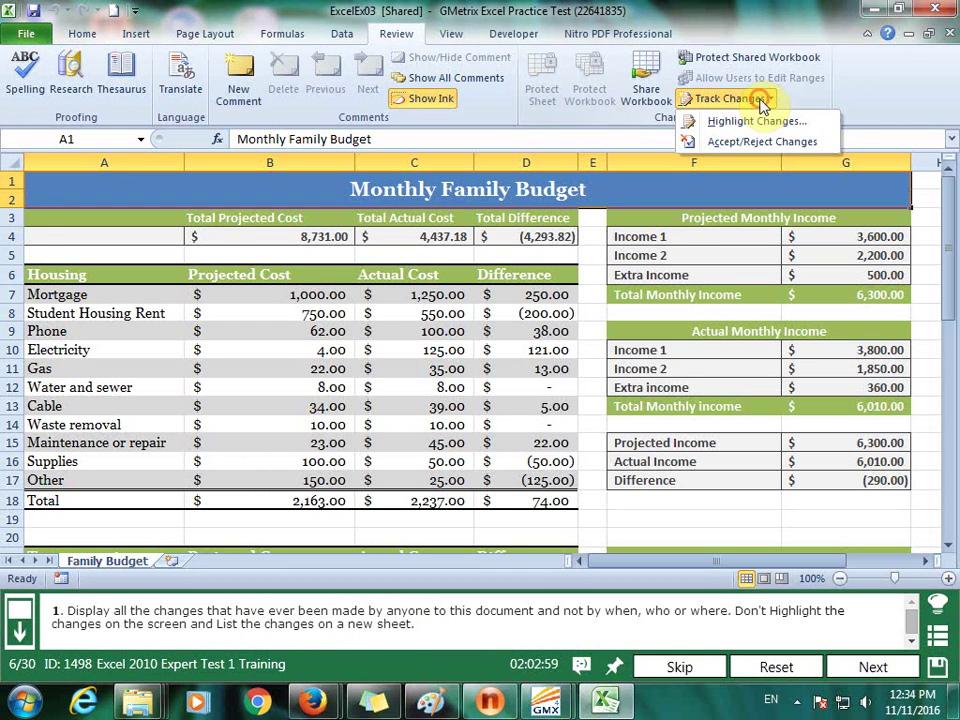
{"action": "left_click", "coordinate": [766, 122]}
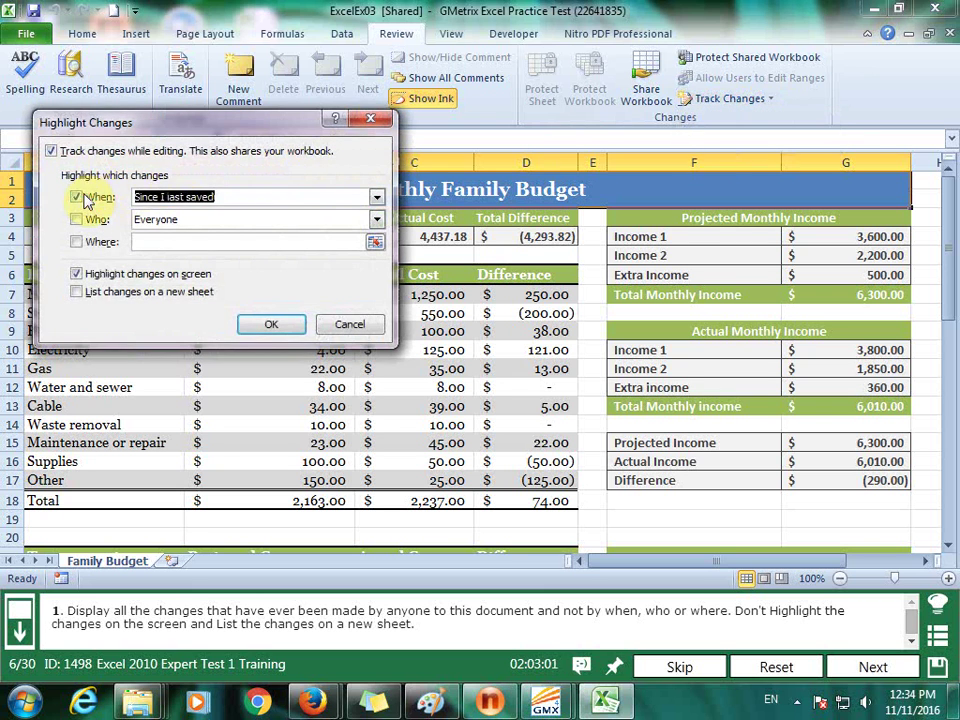
{"action": "left_click", "coordinate": [76, 292]}
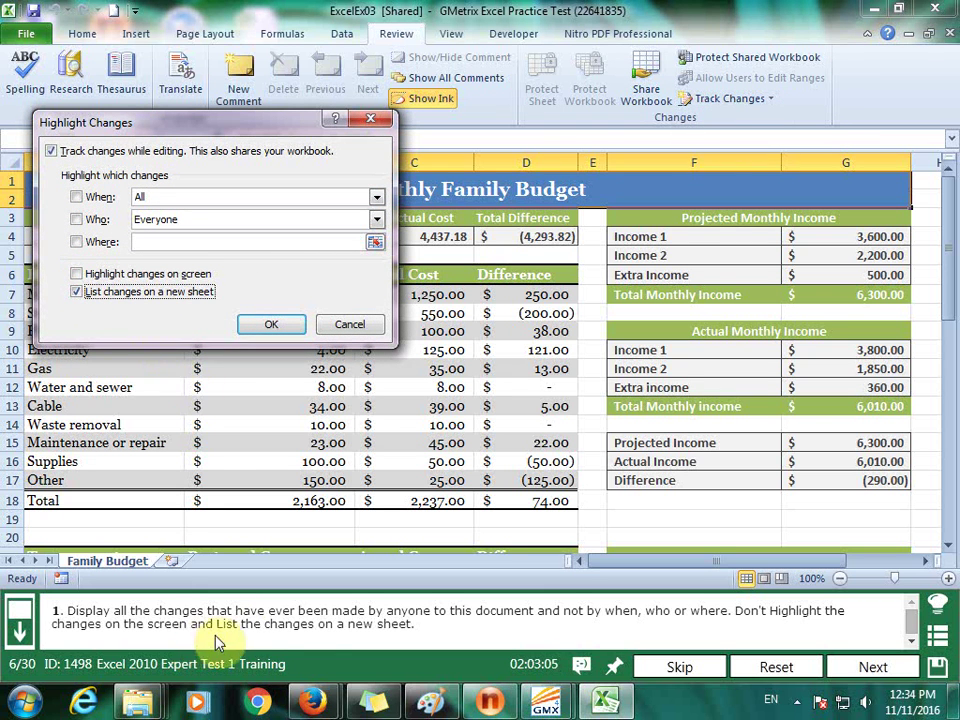
{"action": "left_click", "coordinate": [276, 326]}
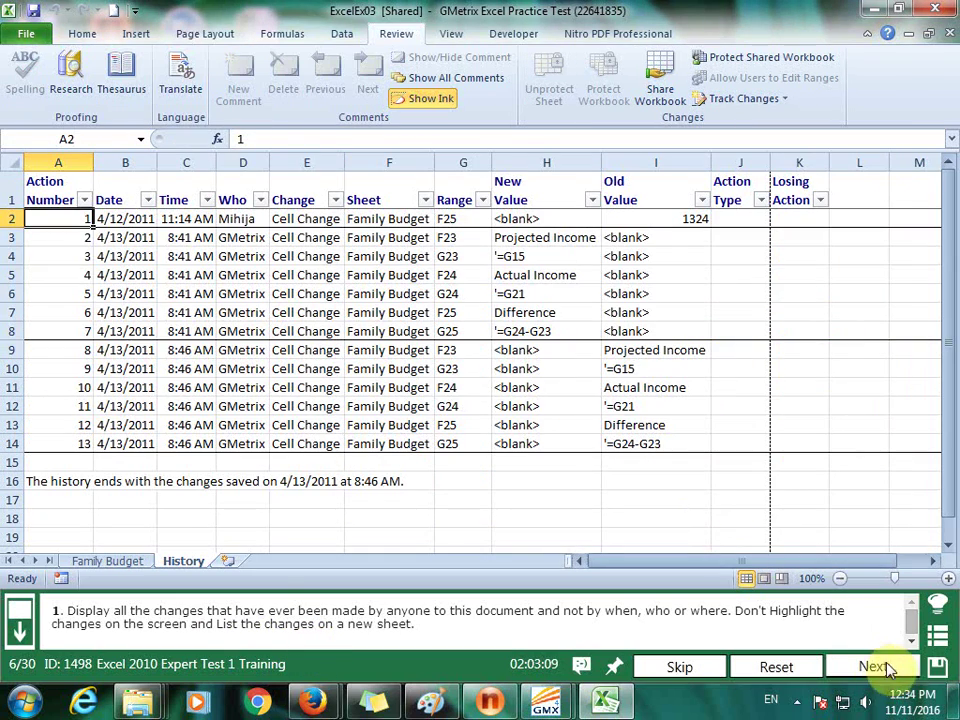
{"action": "left_click", "coordinate": [880, 667]}
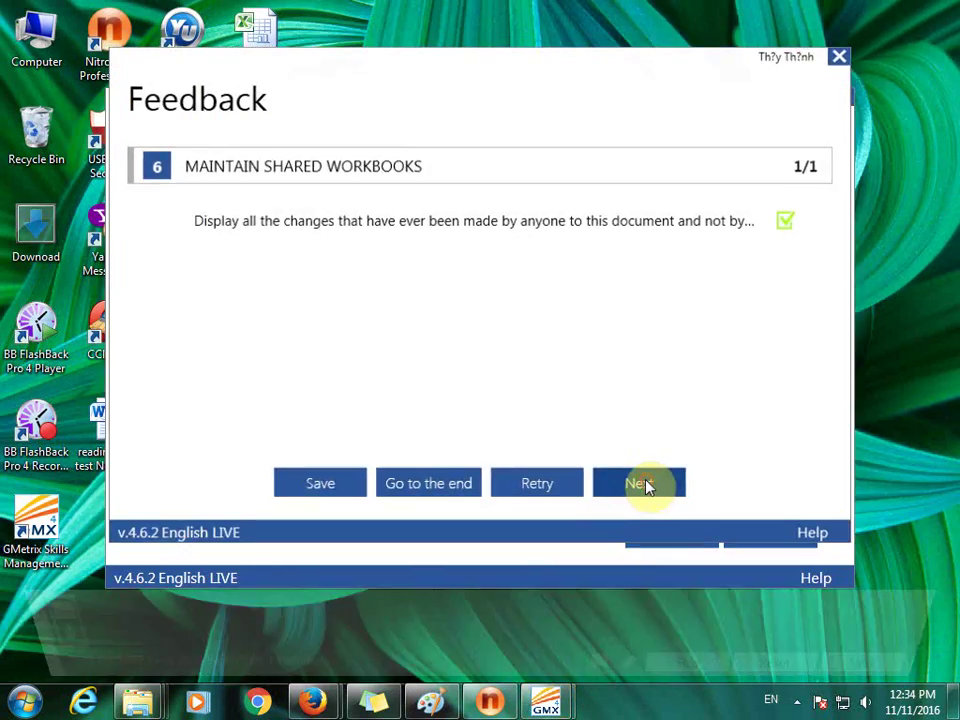
{"action": "left_click", "coordinate": [645, 485]}
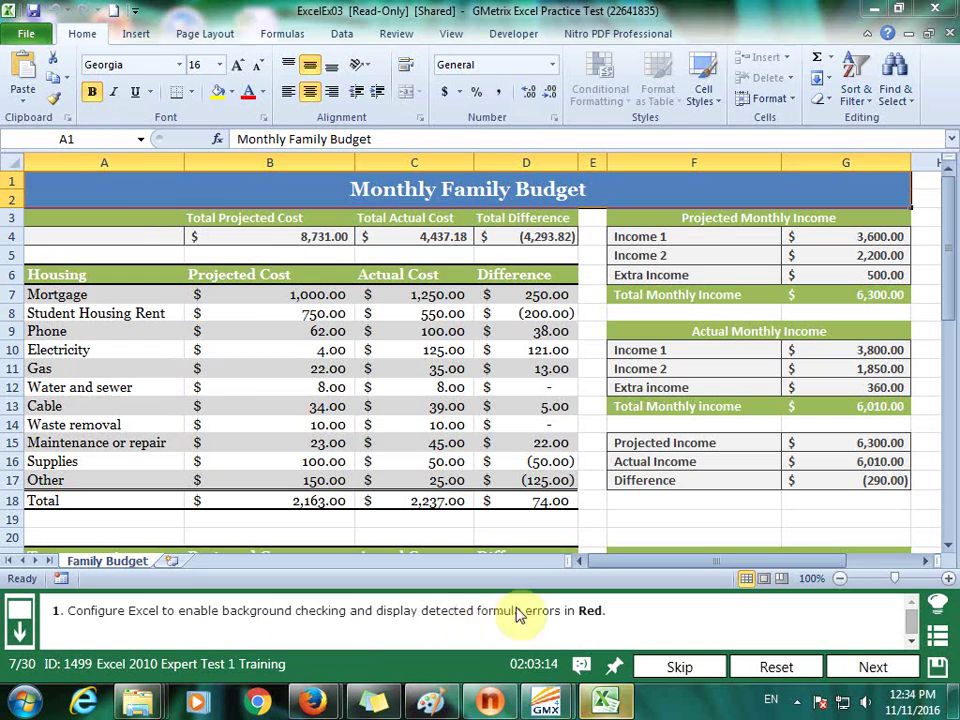
- In Excel Options Formulas, enable background error checking with Red error indicators, then submit
{"action": "left_click", "coordinate": [28, 30]}
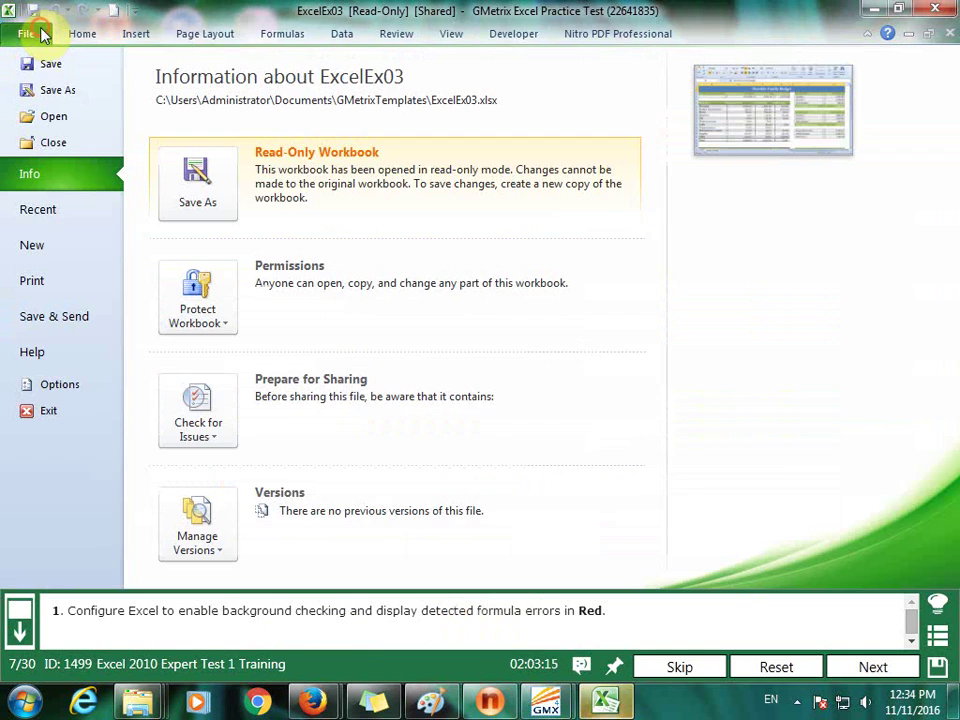
{"action": "left_click", "coordinate": [62, 385]}
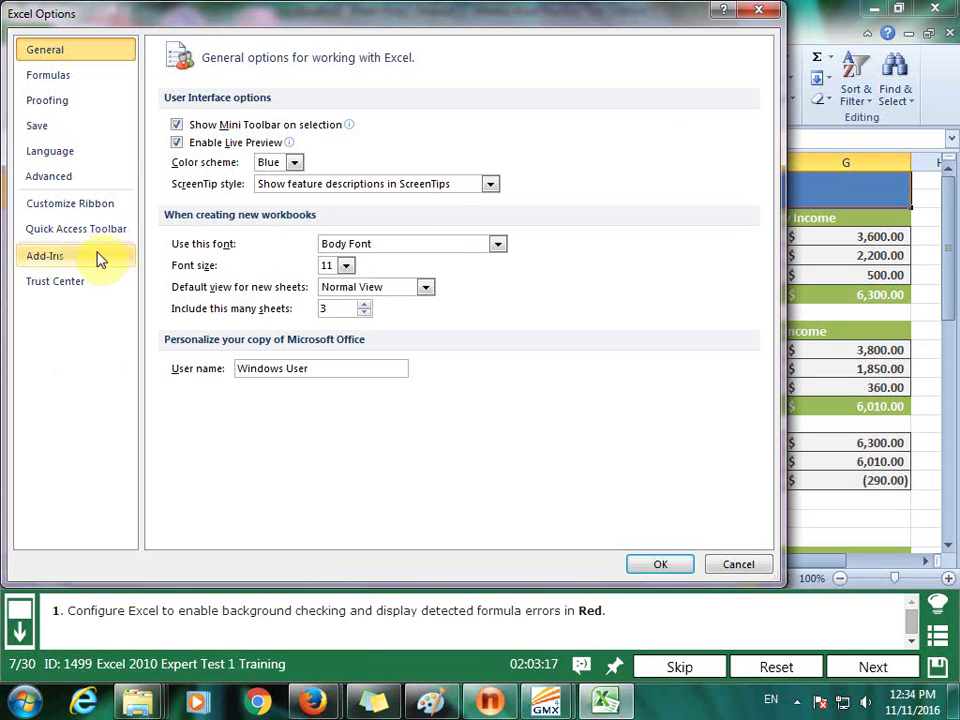
{"action": "left_click", "coordinate": [64, 99]}
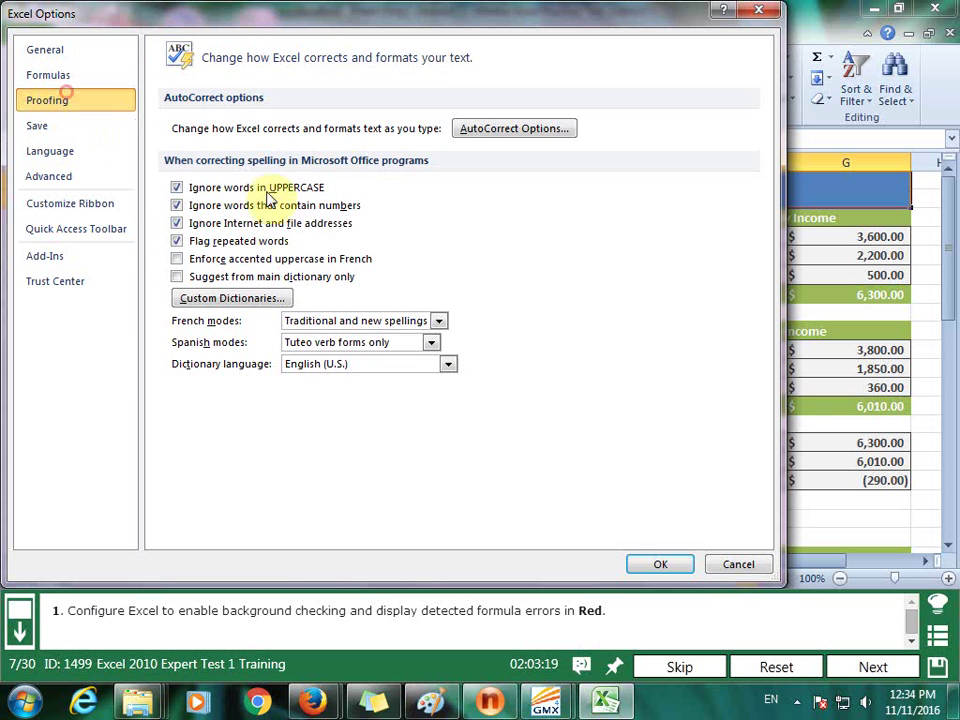
{"action": "left_click", "coordinate": [70, 76]}
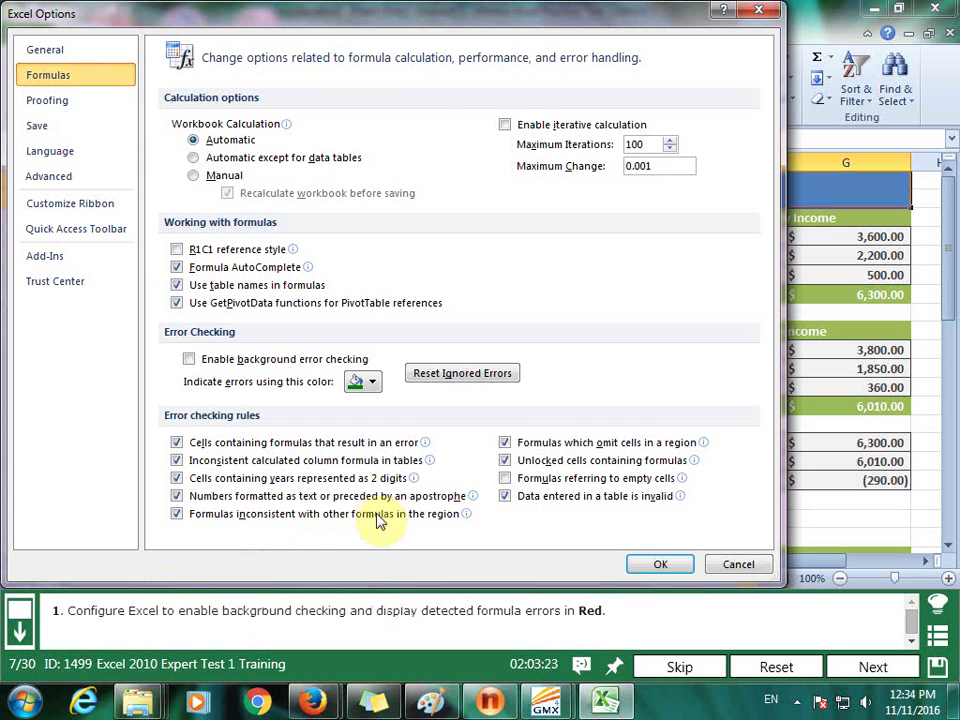
{"action": "left_click", "coordinate": [348, 360]}
{"action": "left_click", "coordinate": [372, 383]}
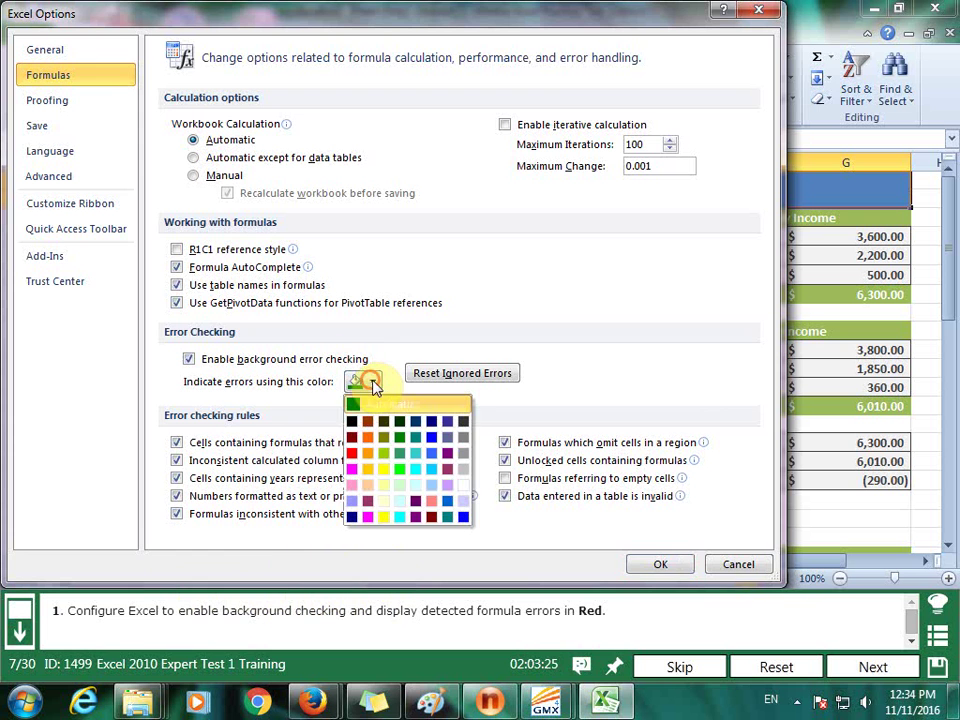
{"action": "left_click", "coordinate": [352, 454]}
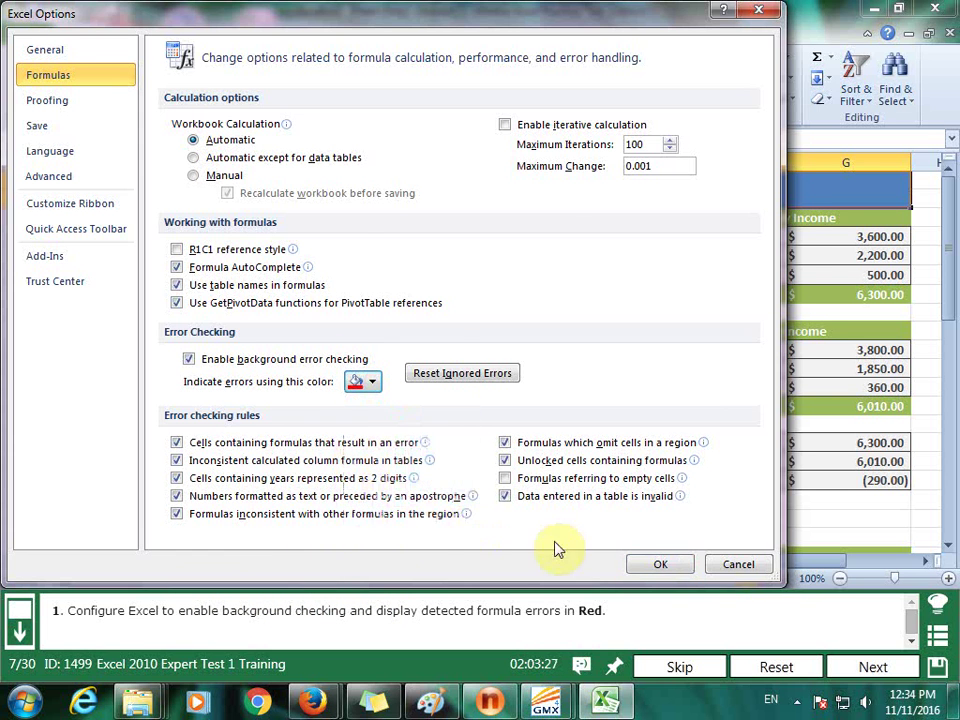
{"action": "left_click", "coordinate": [660, 566]}
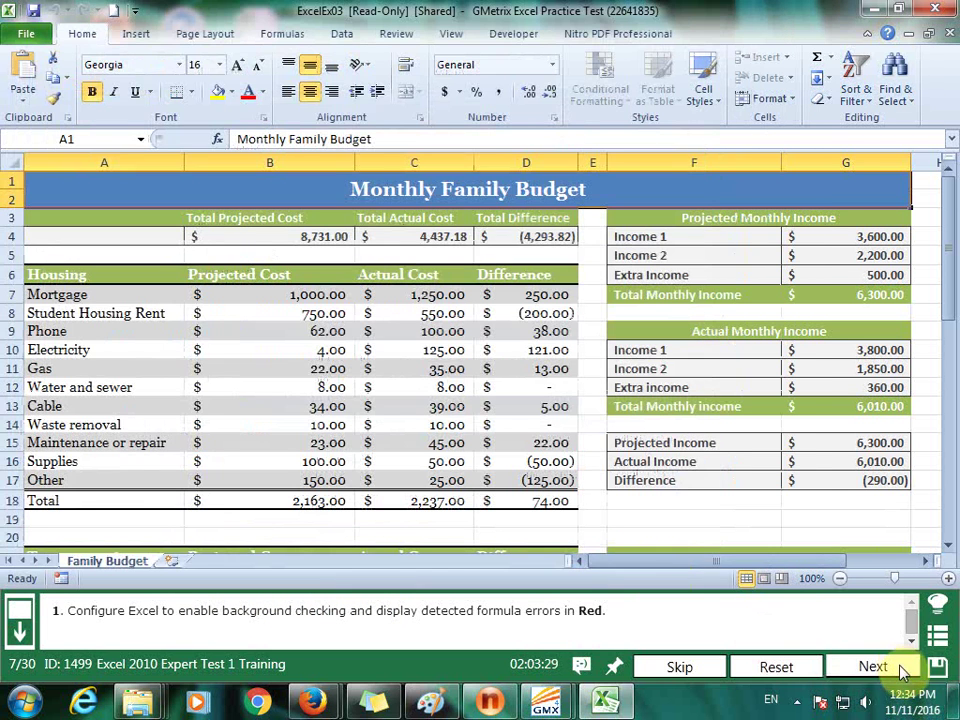
{"action": "left_click", "coordinate": [878, 668]}
- Submit the error-checking task and load question 8 on the Family Budget sheet
{"action": "left_click", "coordinate": [645, 490]}
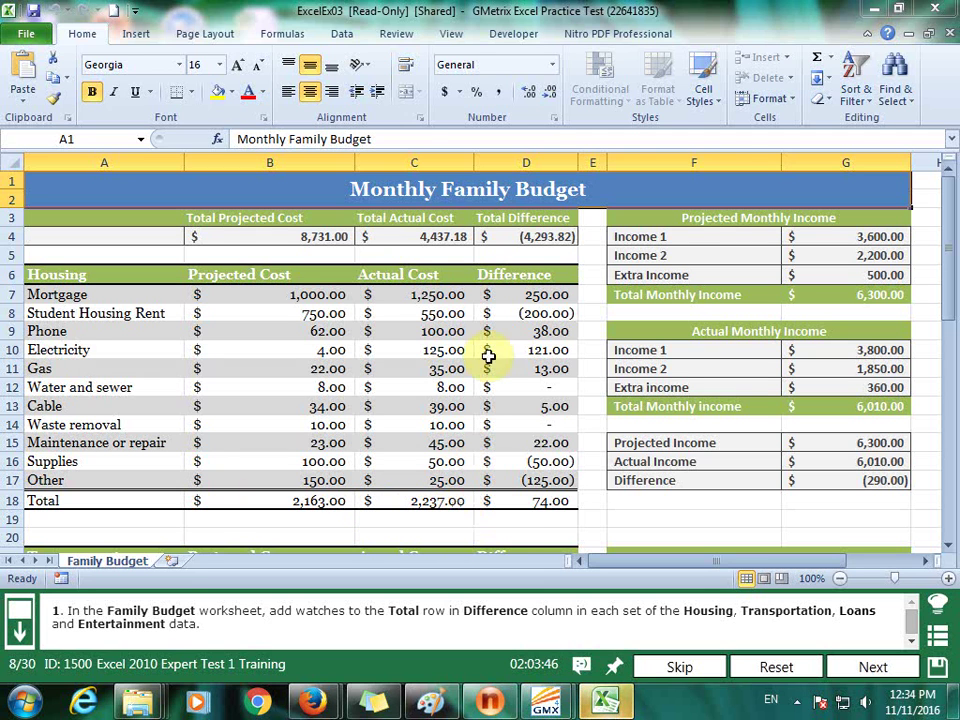
- Open the Watch Window and add a watch on D18, the Housing difference total
{"action": "left_click", "coordinate": [521, 498]}
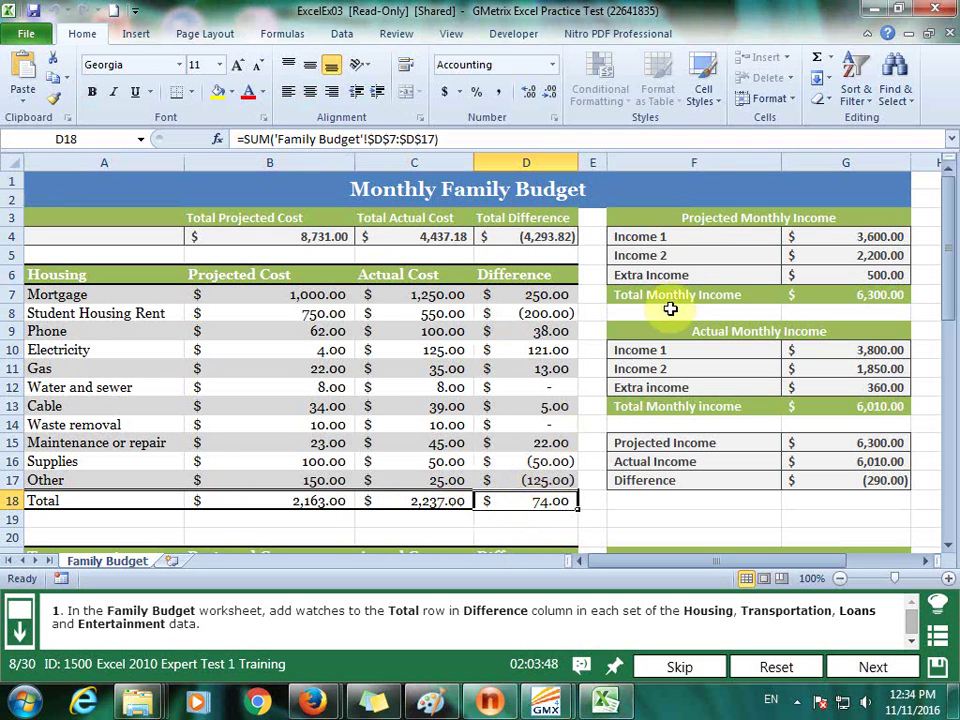
{"action": "left_click", "coordinate": [280, 34]}
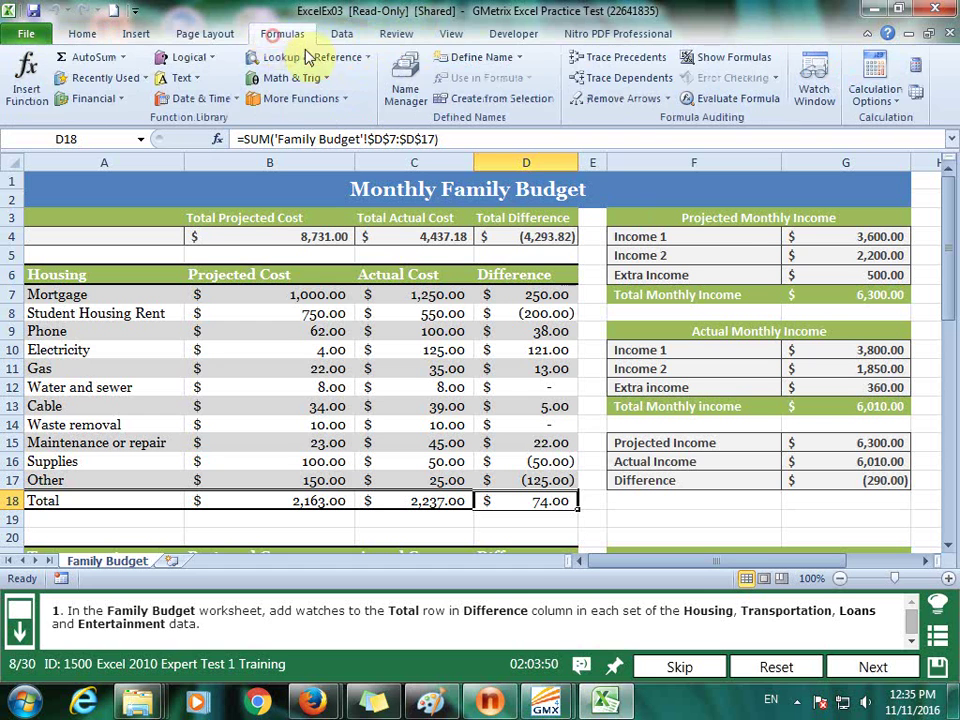
{"action": "left_click", "coordinate": [814, 80]}
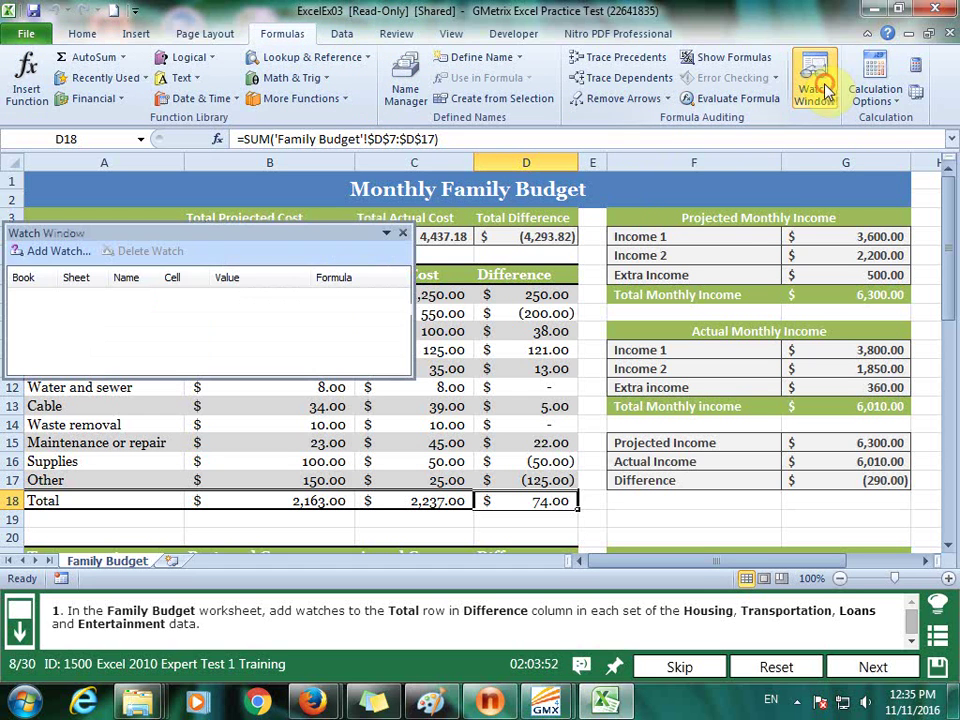
{"action": "left_click", "coordinate": [45, 251]}
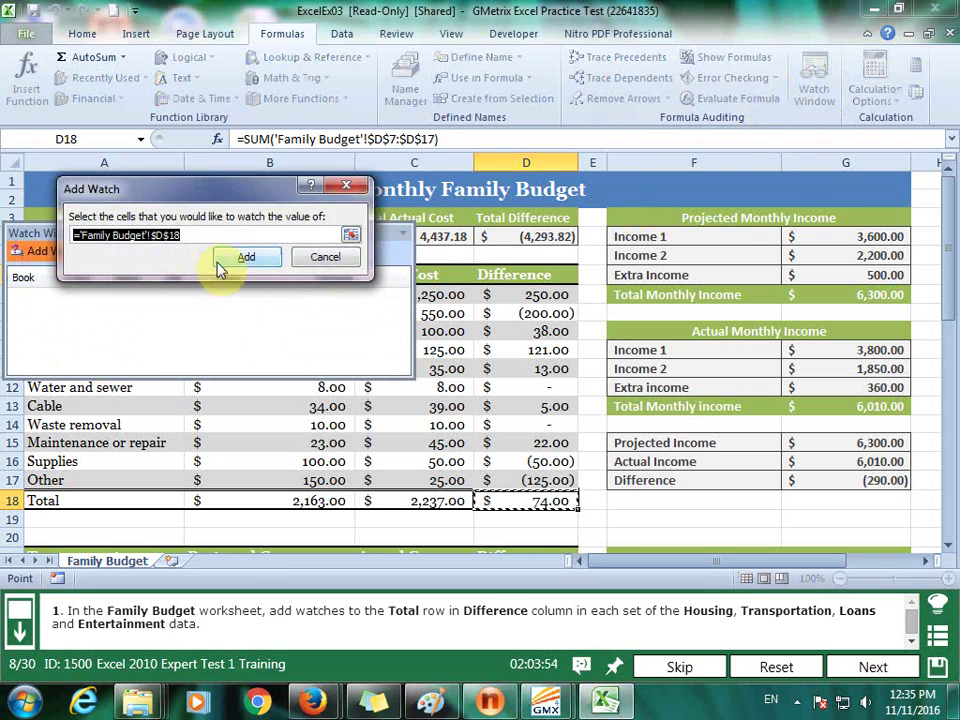
{"action": "left_click", "coordinate": [240, 256]}
- Add a watch on D30, the Transportation difference total
{"action": "scroll", "coordinate": [705, 380], "scroll_direction": "down", "scroll_amount": 1}
{"action": "scroll", "coordinate": [703, 379], "scroll_direction": "up", "scroll_amount": 1}
{"action": "scroll", "coordinate": [703, 379], "scroll_direction": "down", "scroll_amount": 1}
{"action": "scroll", "coordinate": [700, 381], "scroll_direction": "down", "scroll_amount": 1}
{"action": "scroll", "coordinate": [694, 384], "scroll_direction": "down", "scroll_amount": 1}
{"action": "scroll", "coordinate": [692, 381], "scroll_direction": "down", "scroll_amount": 1}
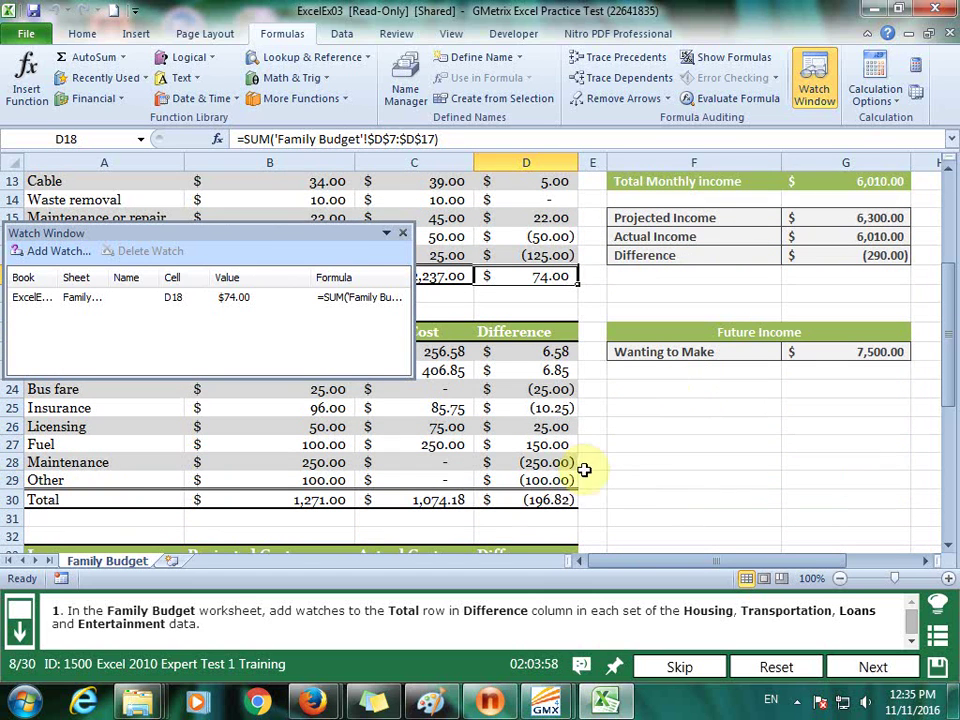
{"action": "left_click", "coordinate": [545, 497]}
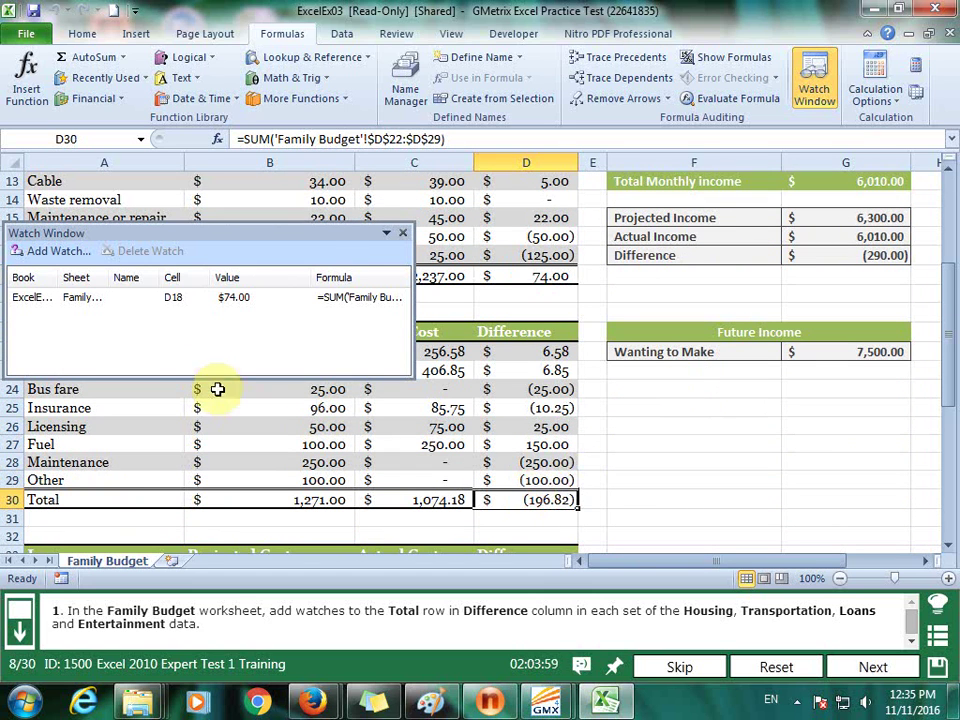
{"action": "left_click", "coordinate": [45, 251]}
{"action": "left_click", "coordinate": [246, 257]}
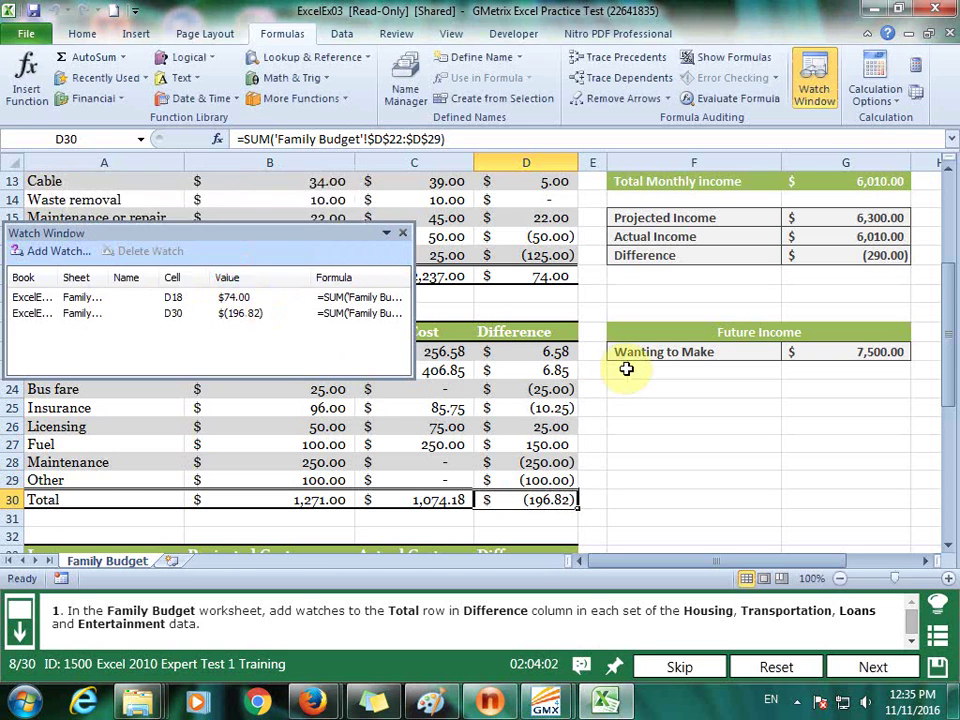
- Add watches on D40 and D50, close the Watch Window, and submit the task
{"action": "scroll", "coordinate": [621, 368], "scroll_direction": "down", "scroll_amount": 3}
{"action": "scroll", "coordinate": [620, 373], "scroll_direction": "down", "scroll_amount": 1}
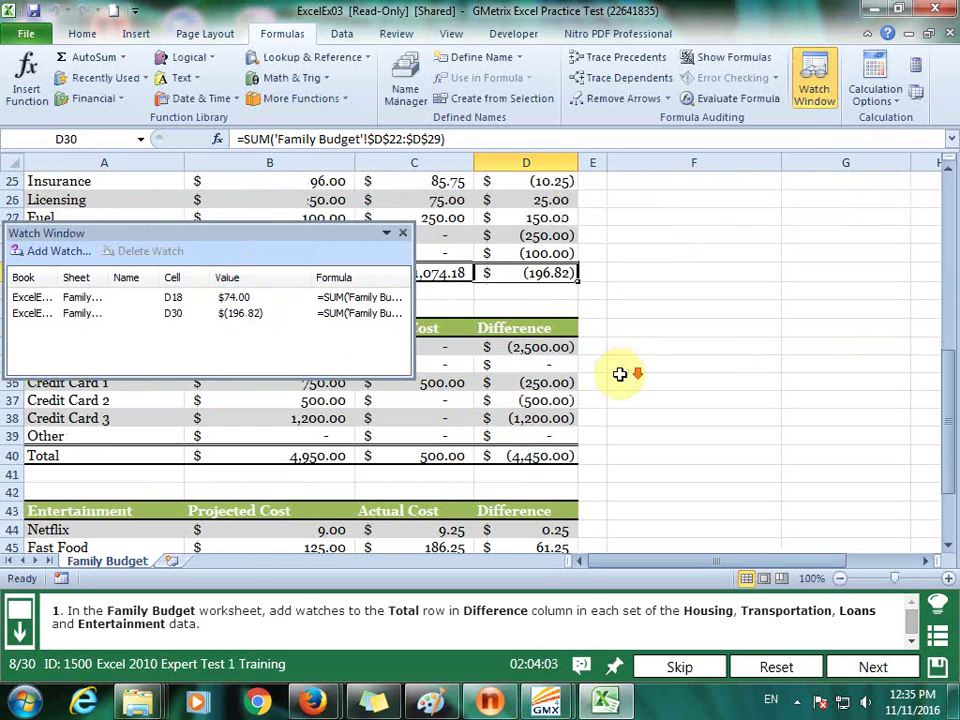
{"action": "left_click", "coordinate": [540, 455]}
{"action": "left_click", "coordinate": [54, 252]}
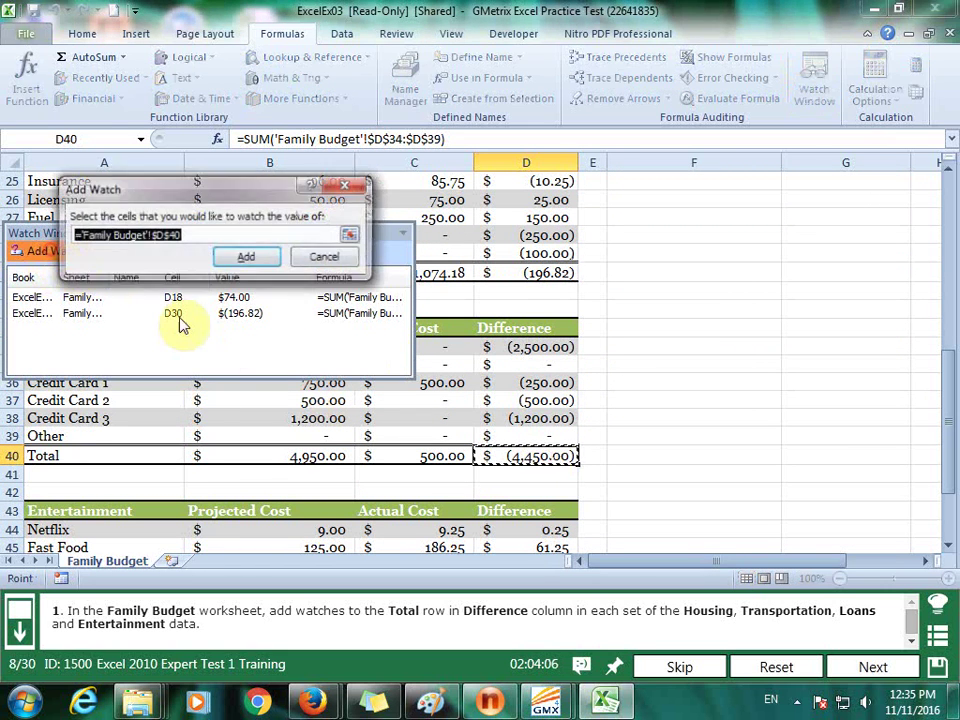
{"action": "left_click", "coordinate": [246, 257]}
{"action": "scroll", "coordinate": [626, 408], "scroll_direction": "down", "scroll_amount": 2}
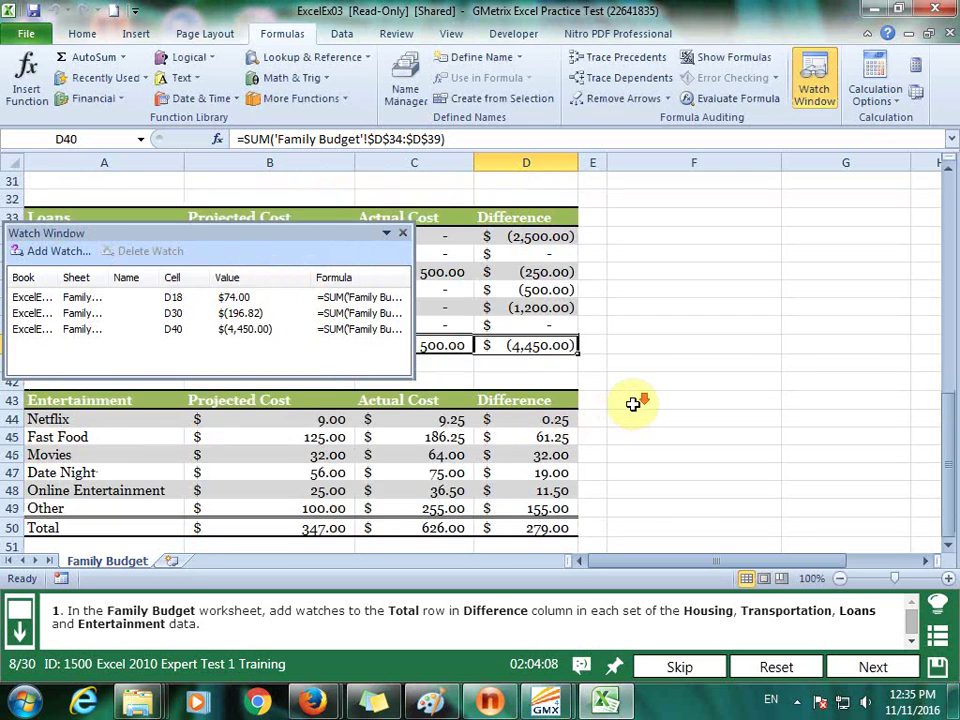
{"action": "scroll", "coordinate": [633, 403], "scroll_direction": "down", "scroll_amount": 1}
{"action": "left_click", "coordinate": [544, 472]}
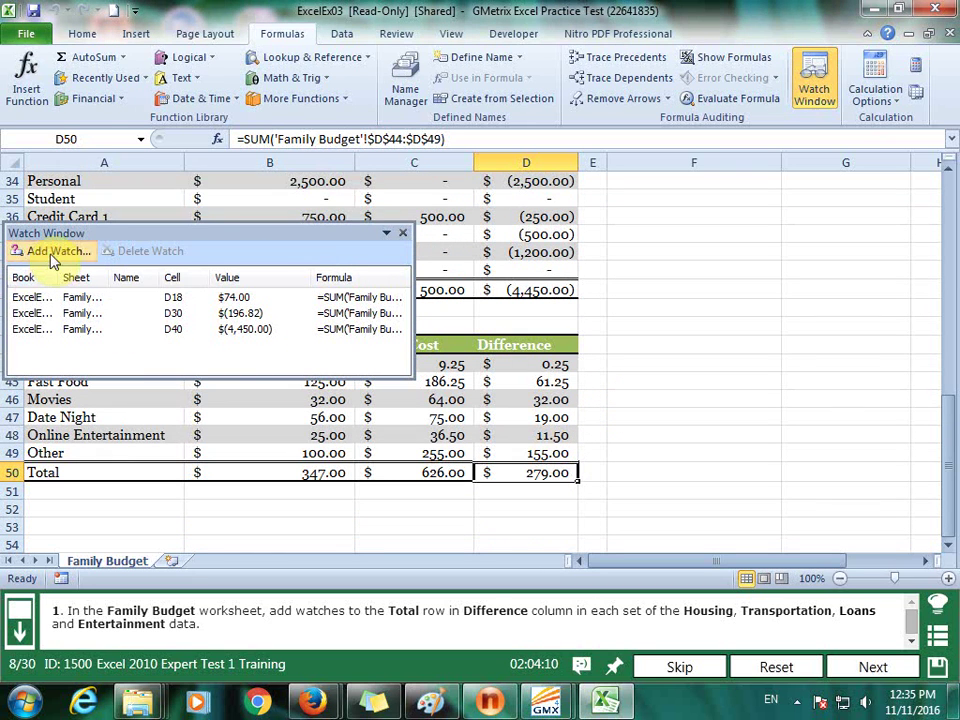
{"action": "left_click", "coordinate": [54, 252]}
{"action": "left_click", "coordinate": [246, 256]}
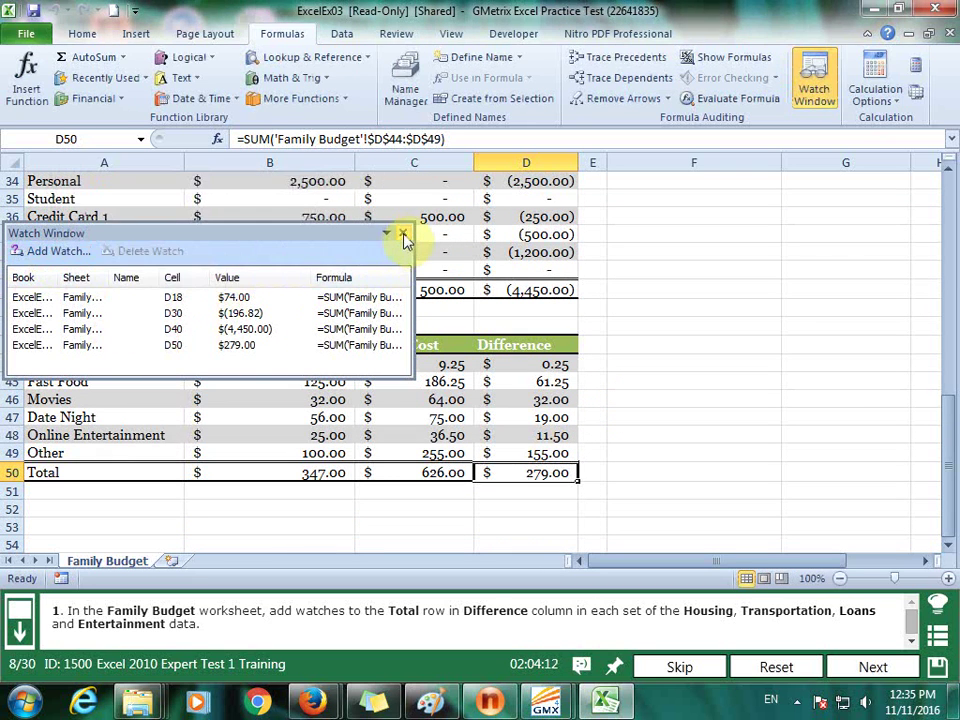
{"action": "left_click", "coordinate": [403, 236]}
{"action": "left_click", "coordinate": [876, 668]}
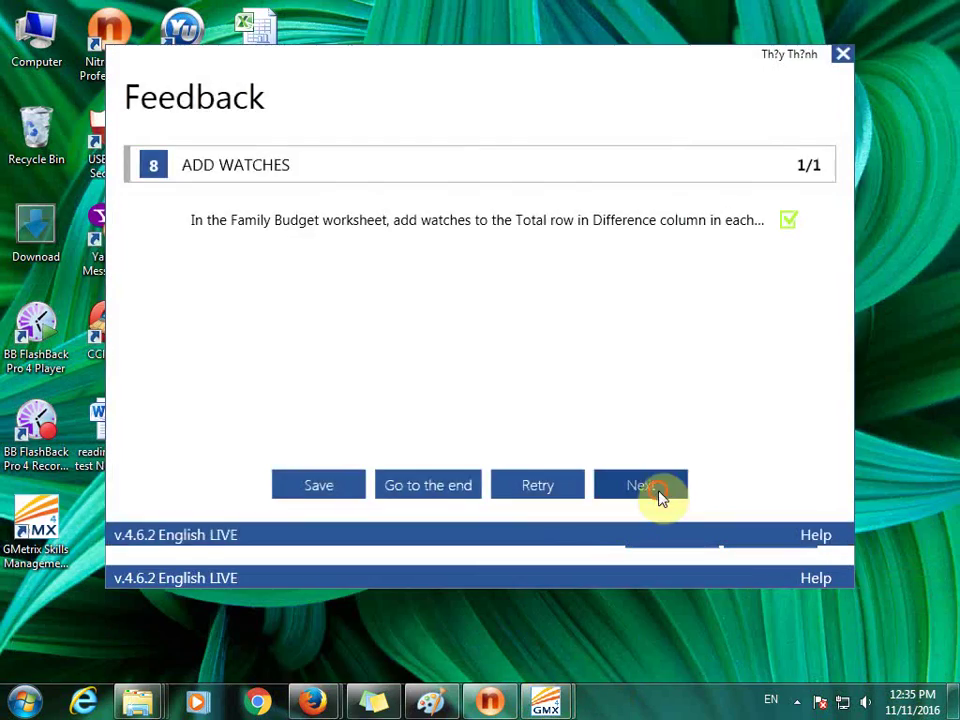
- Load question 9 and show all formulas on the Family Budget sheet
{"action": "left_click", "coordinate": [658, 495]}
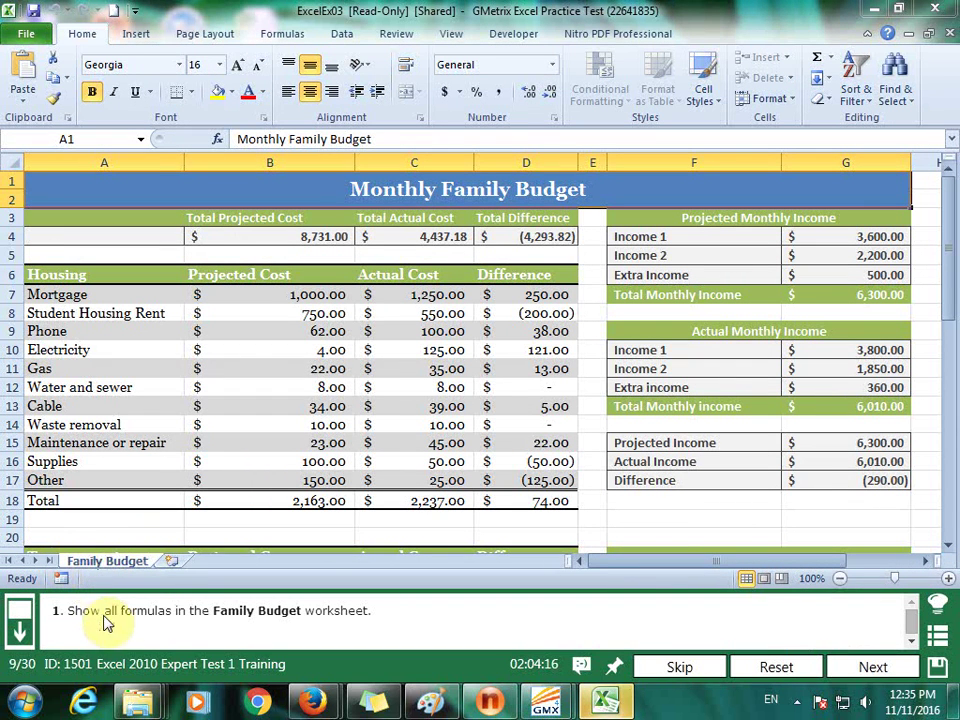
{"action": "left_click", "coordinate": [281, 33]}
{"action": "left_click", "coordinate": [729, 58]}
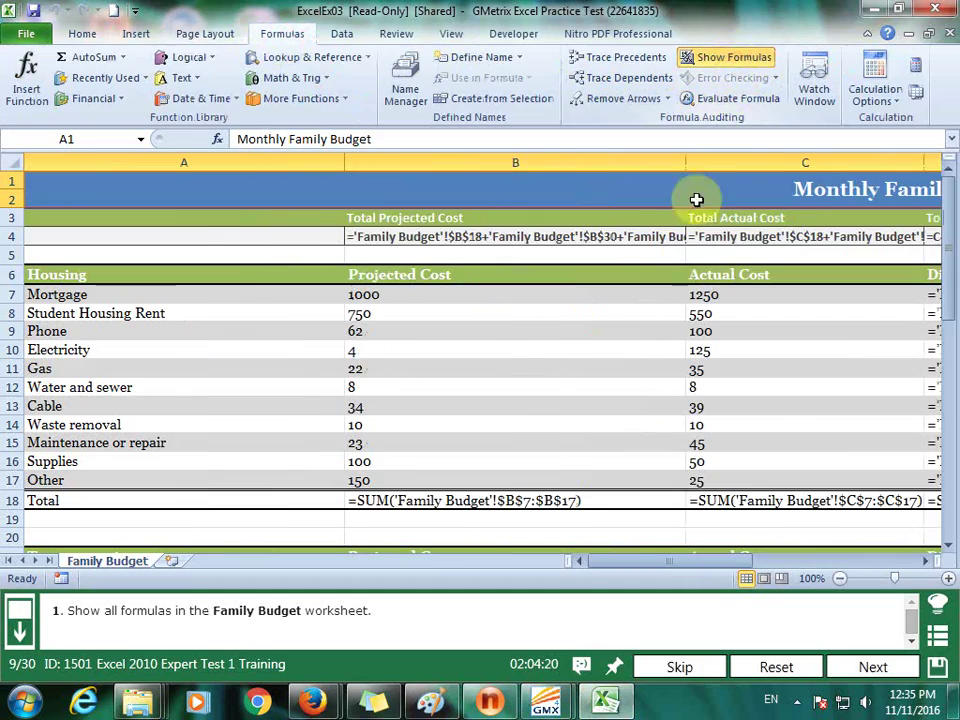
- Submit the Show Formulas task and load question 10's Employment Status worksheet
{"action": "left_click", "coordinate": [873, 667]}
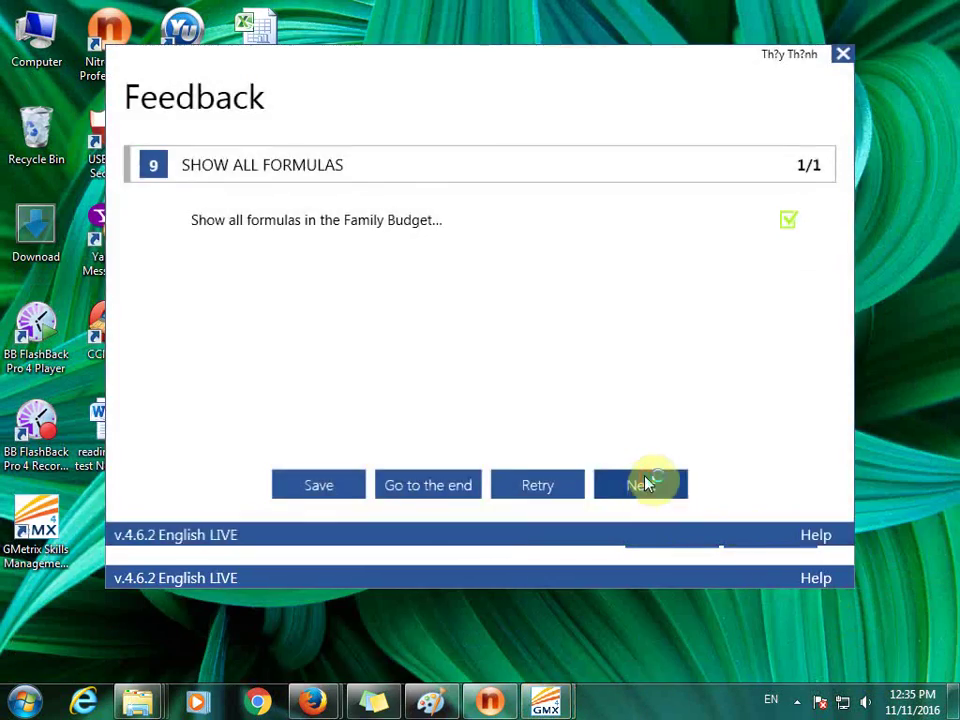
{"action": "left_click", "coordinate": [645, 484]}
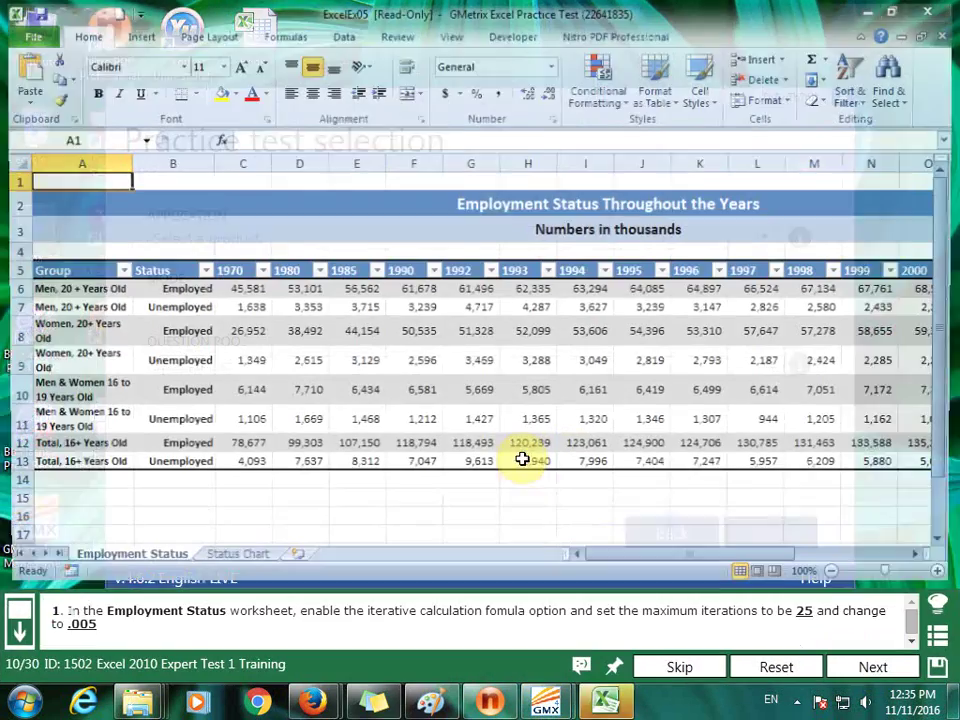
{"action": "left_click", "coordinate": [126, 562]}
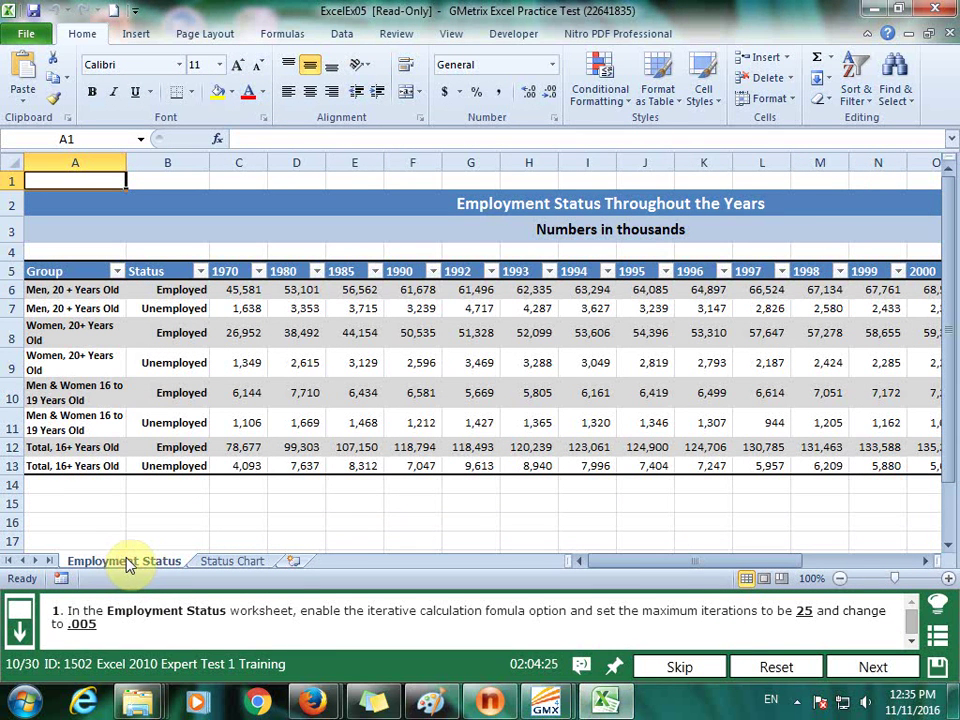
- In Excel Options > Formulas, enable iterative calculation with Maximum Iterations set to 25
{"action": "left_click", "coordinate": [27, 36]}
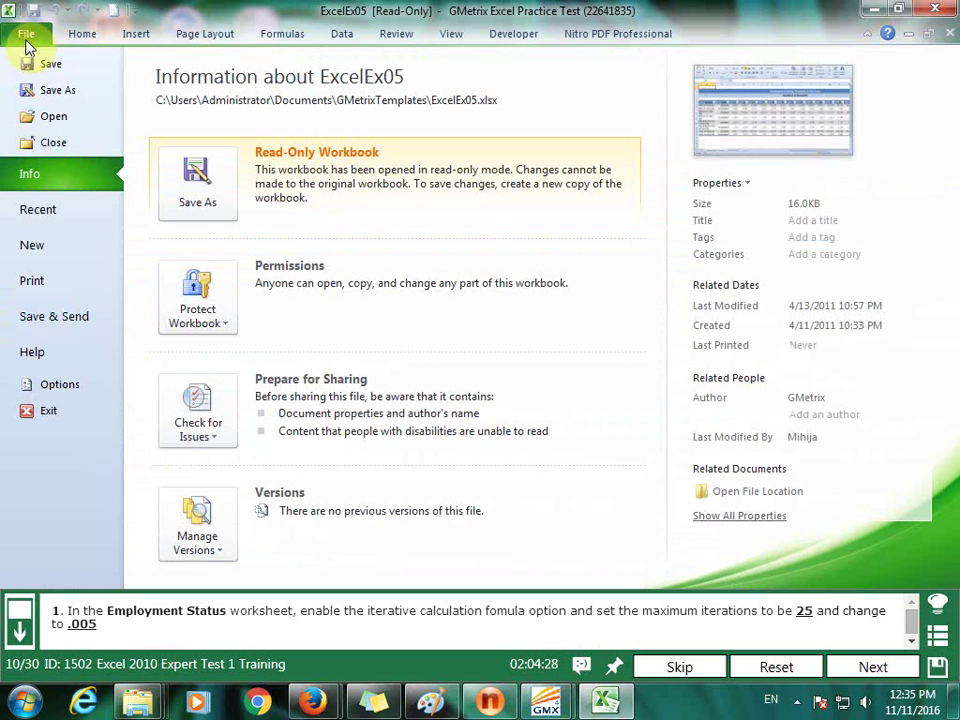
{"action": "left_click", "coordinate": [80, 392]}
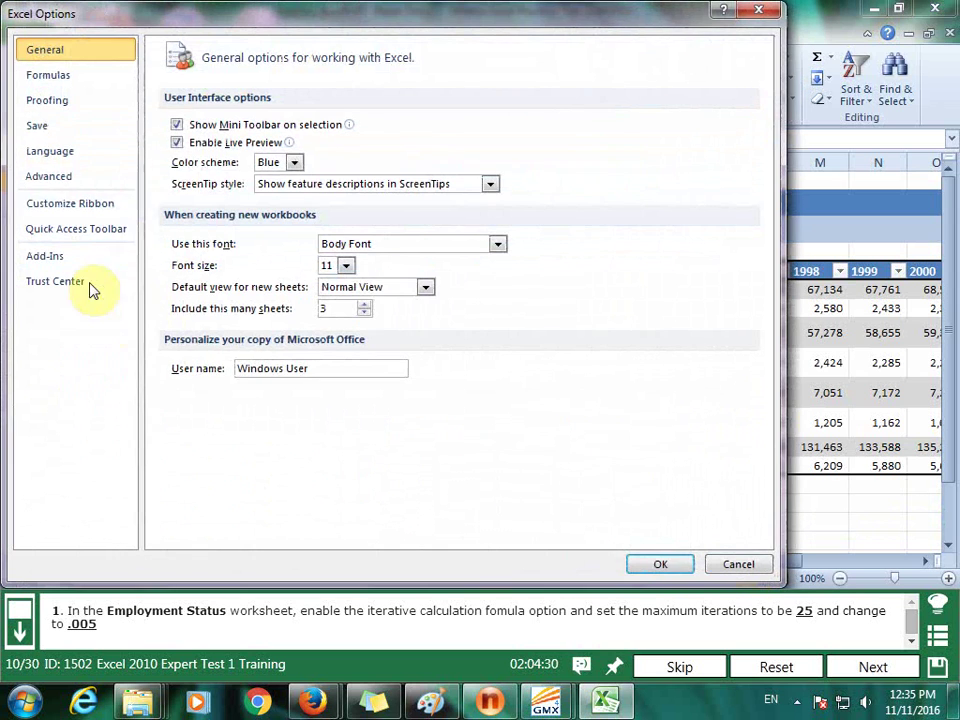
{"action": "left_click", "coordinate": [62, 79]}
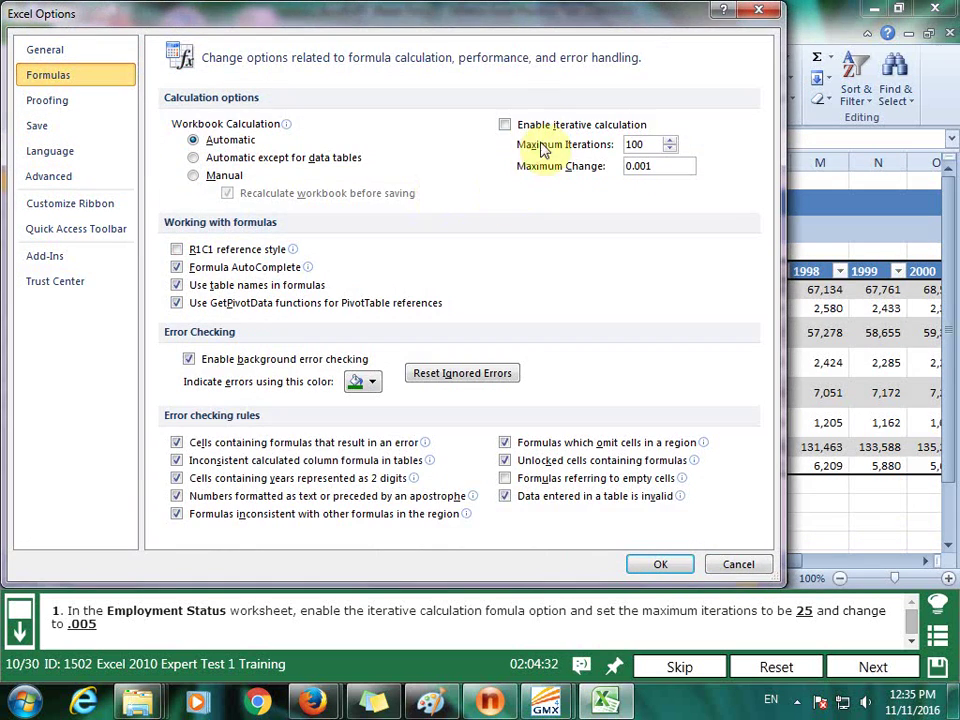
{"action": "left_click", "coordinate": [505, 126]}
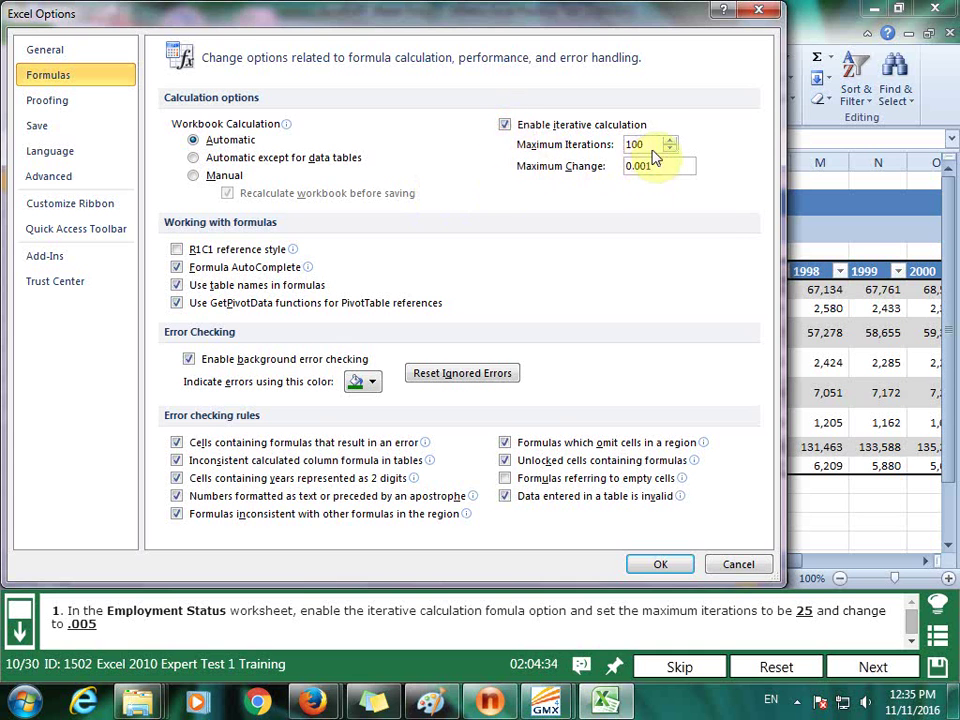
{"action": "left_click_drag", "start_coordinate": [655, 146], "coordinate": [515, 135]}
{"action": "type", "text": "25"}
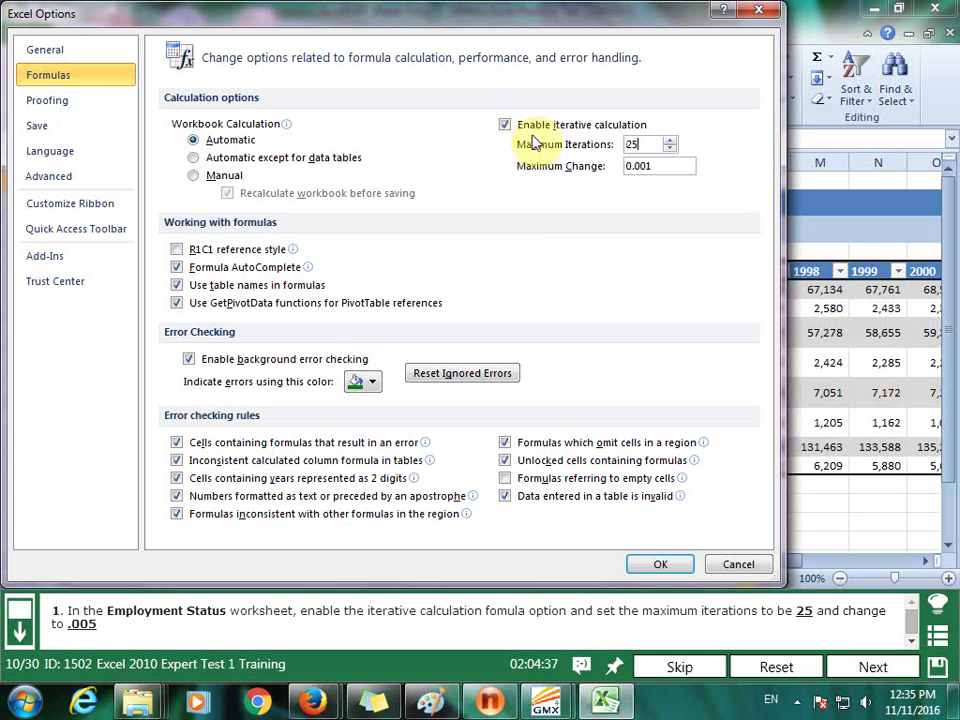
{"action": "left_click", "coordinate": [665, 168]}
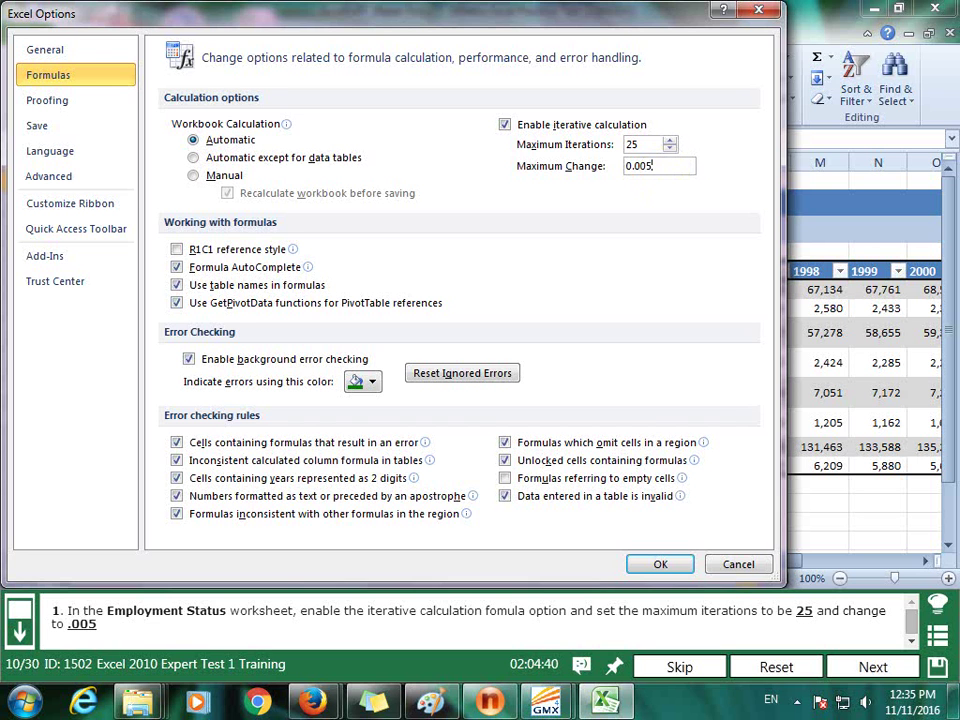
{"action": "left_click", "coordinate": [655, 566]}
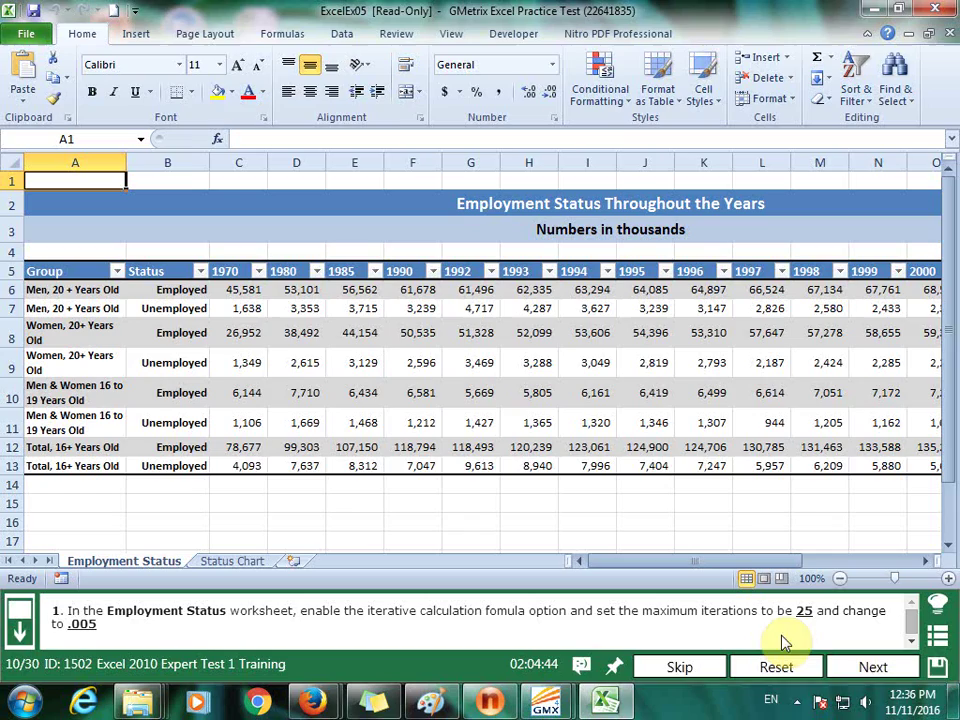
- Submit the iterative-calculation task and switch to the Employee Records sheet for question 11
{"action": "left_click", "coordinate": [866, 667]}
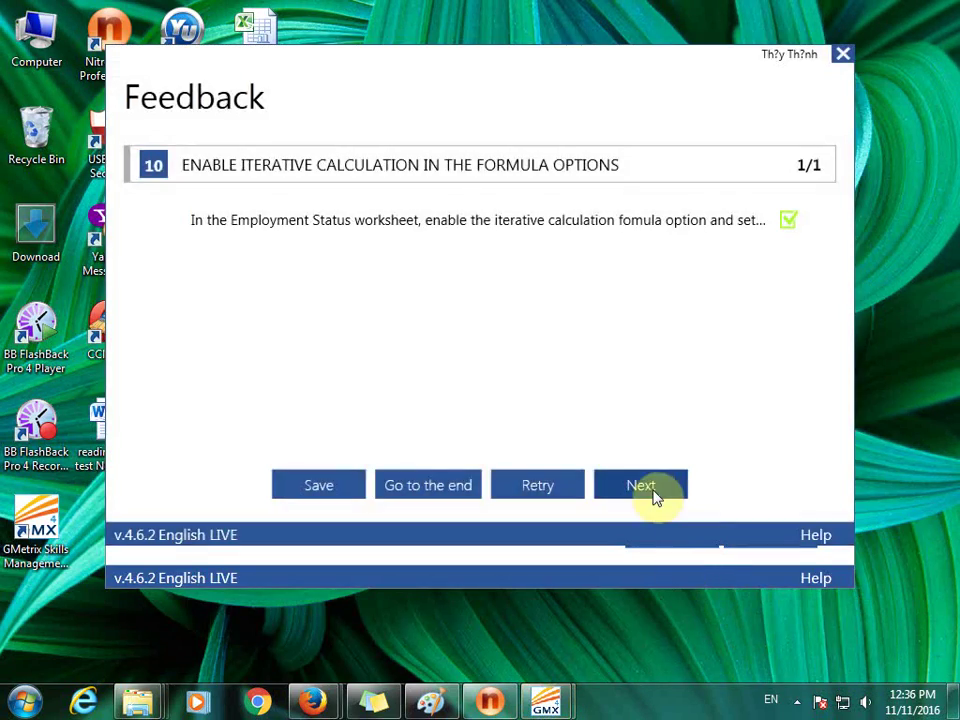
{"action": "left_click", "coordinate": [652, 488]}
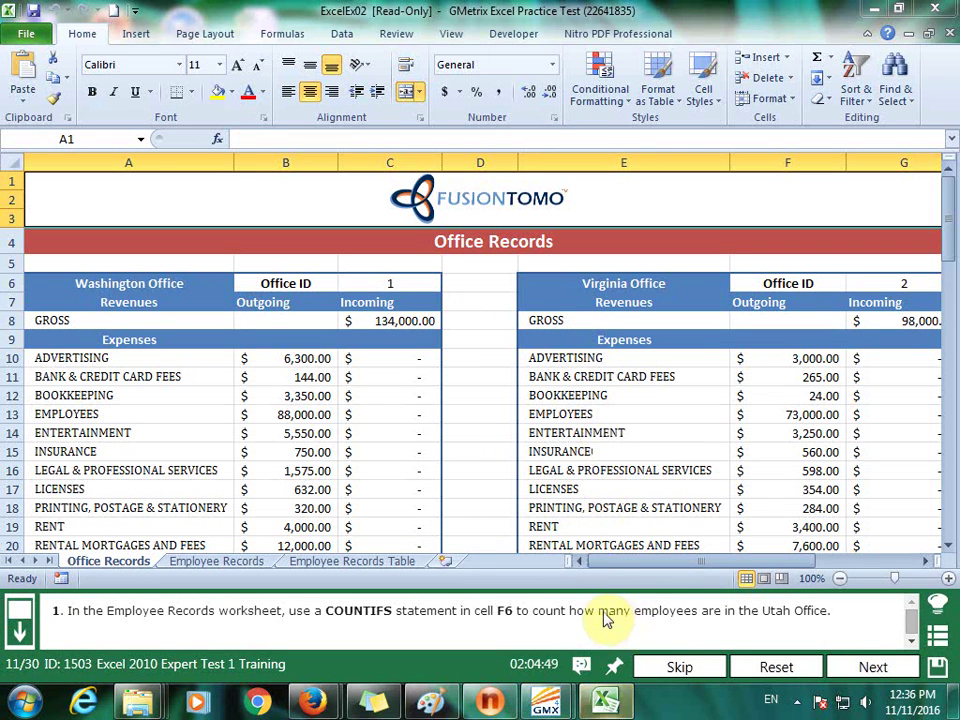
{"action": "left_click", "coordinate": [238, 561]}
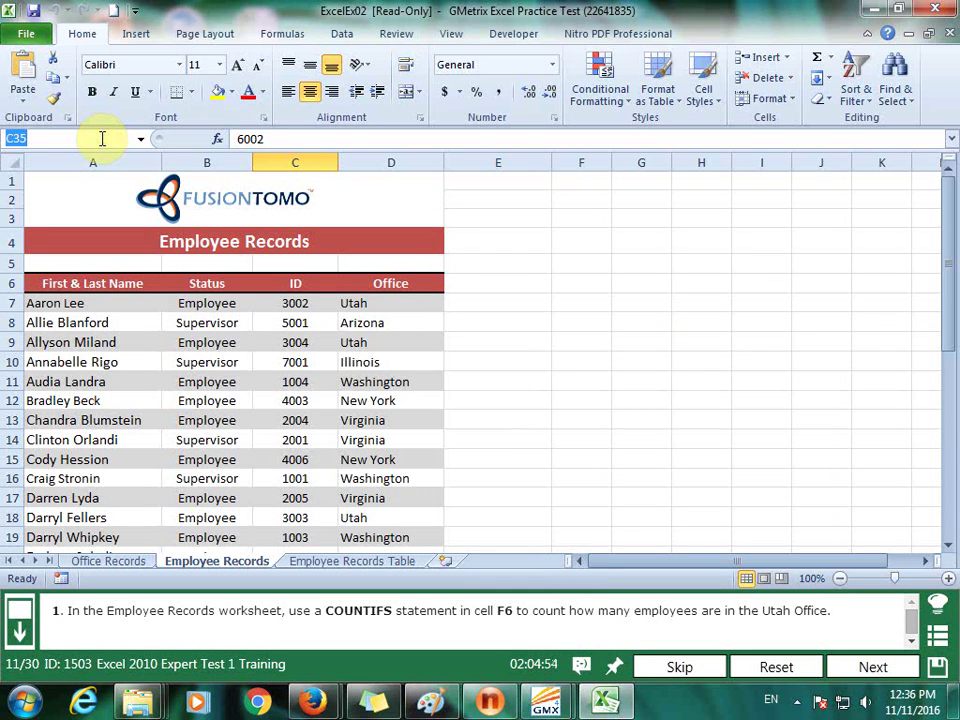
{"action": "type", "text": "F6"}
- In F6, start a COUNTIFS using B7:B39 as the first criteria range
{"action": "key", "text": "Return"}
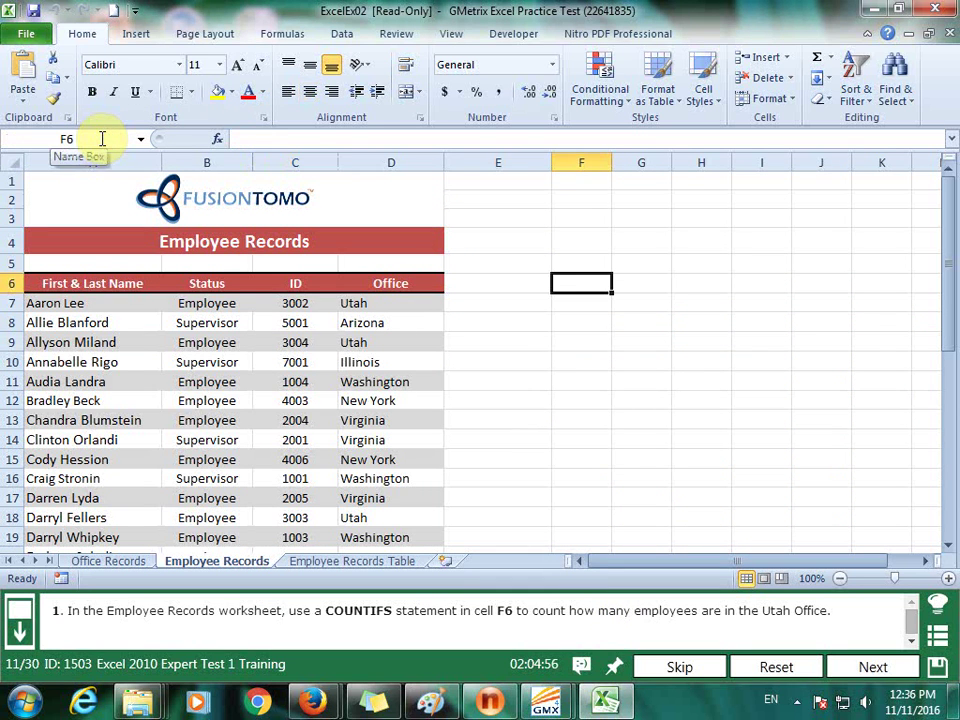
{"action": "type", "text": "=c"}
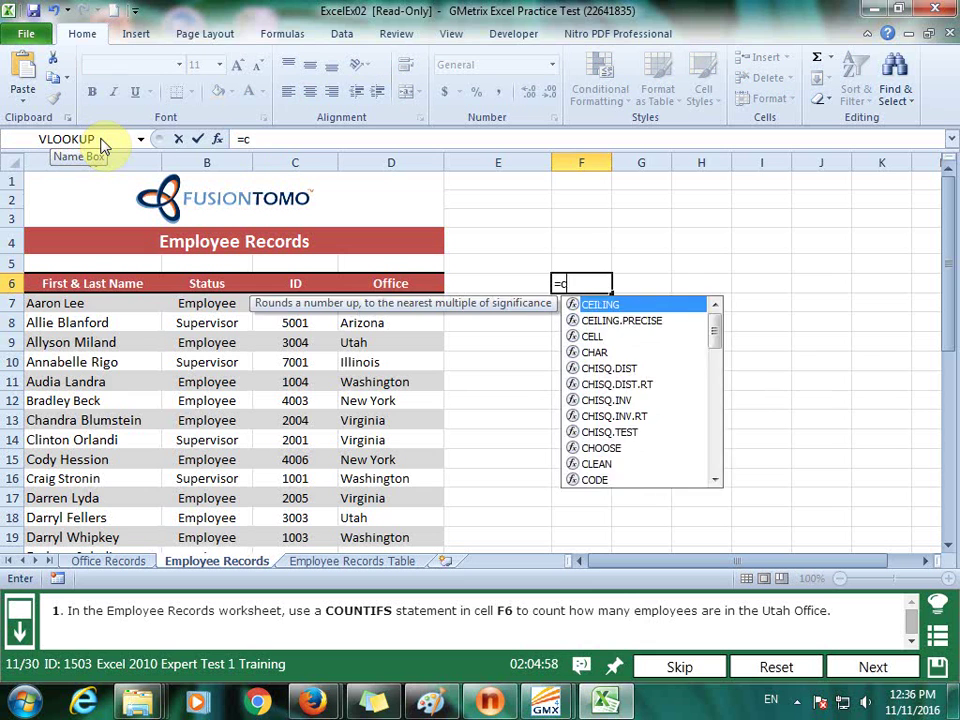
{"action": "type", "text": "ount"}
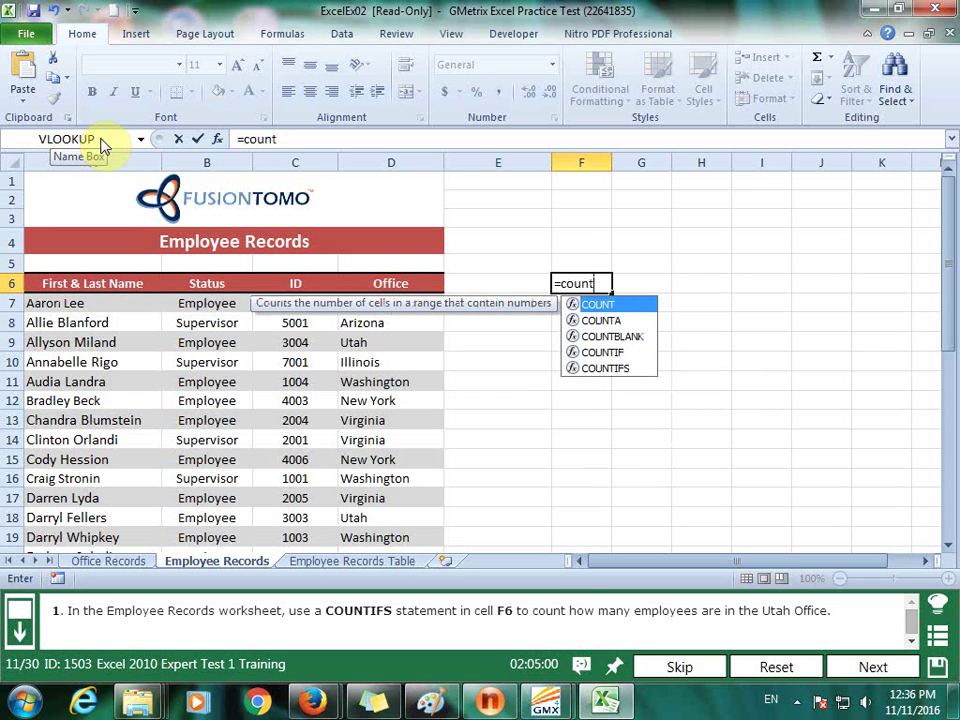
{"action": "type", "text": "ifs("}
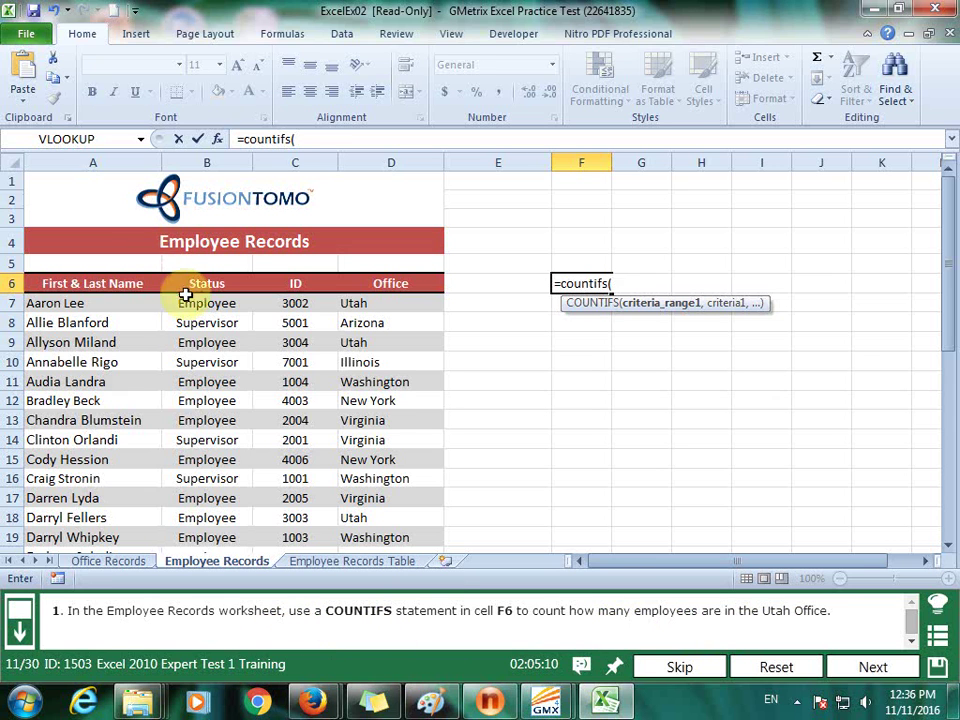
{"action": "left_click_drag", "start_coordinate": [209, 302], "coordinate": [229, 576]}
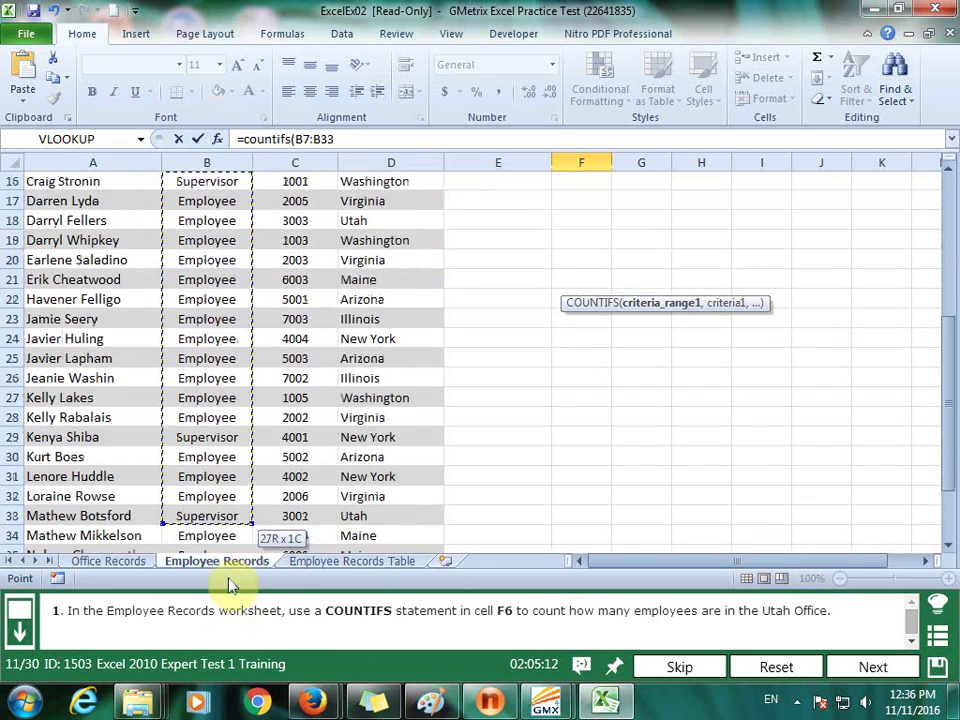
{"action": "left_click_drag", "start_coordinate": [229, 576], "coordinate": [217, 437]}
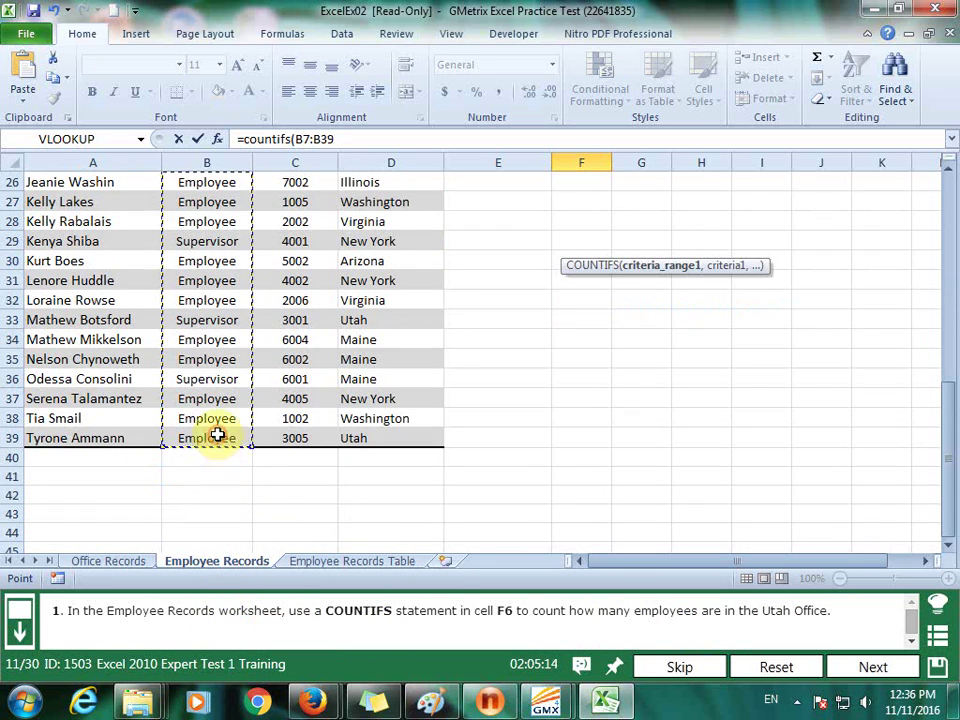
{"action": "type", "text": ",\"Employee"}
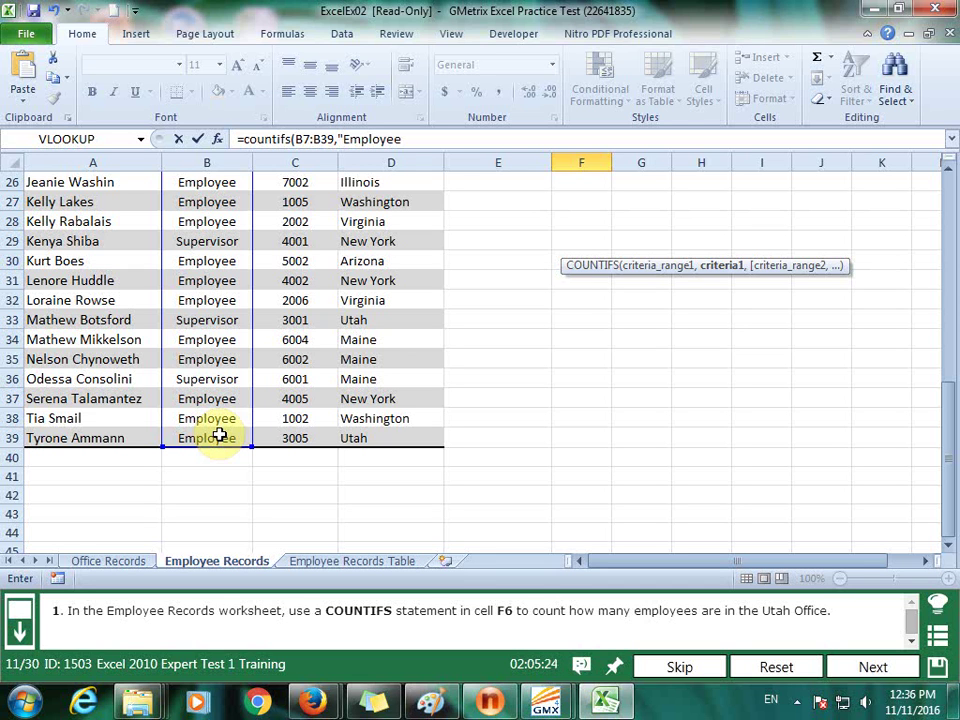
- Finish F6 as =COUNTIFS(B7:B39,"Employee",D7:D39,"Utah"), counting 4 Utah employees
{"action": "type", "text": ","}
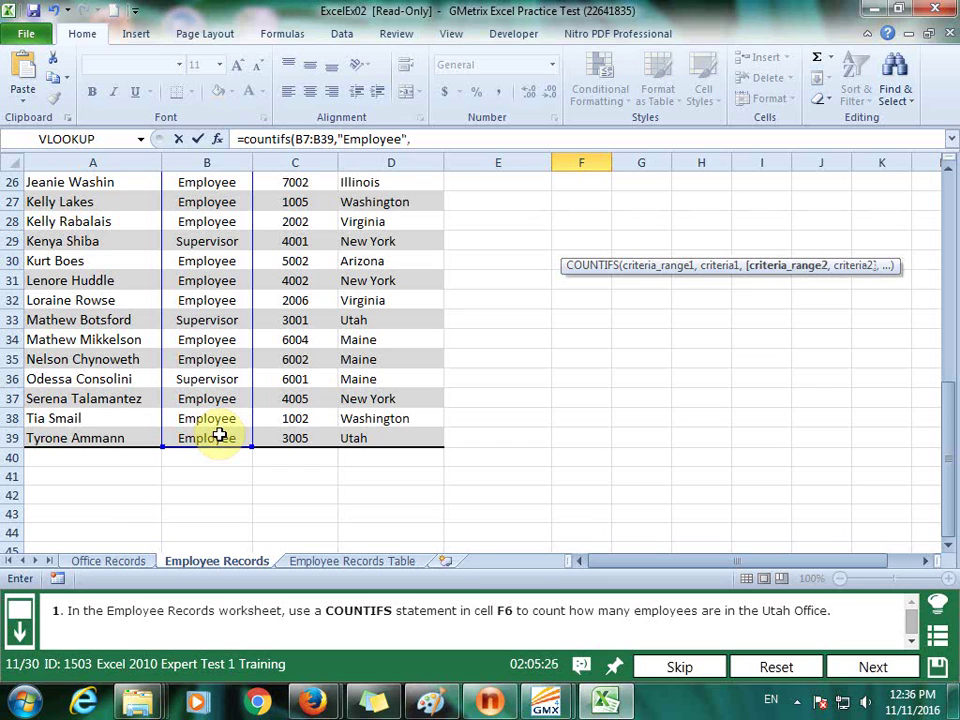
{"action": "scroll", "coordinate": [221, 432], "scroll_direction": "up", "scroll_amount": 2}
{"action": "scroll", "coordinate": [250, 455], "scroll_direction": "up", "scroll_amount": 2}
{"action": "scroll", "coordinate": [280, 468], "scroll_direction": "up", "scroll_amount": 3}
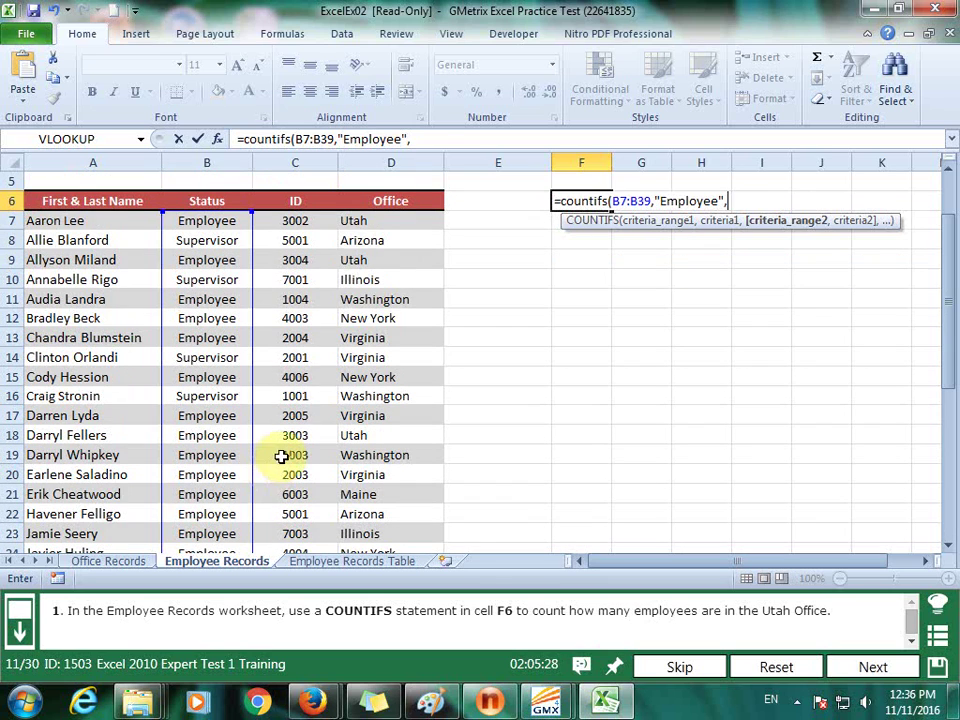
{"action": "left_click_drag", "start_coordinate": [366, 221], "coordinate": [352, 570]}
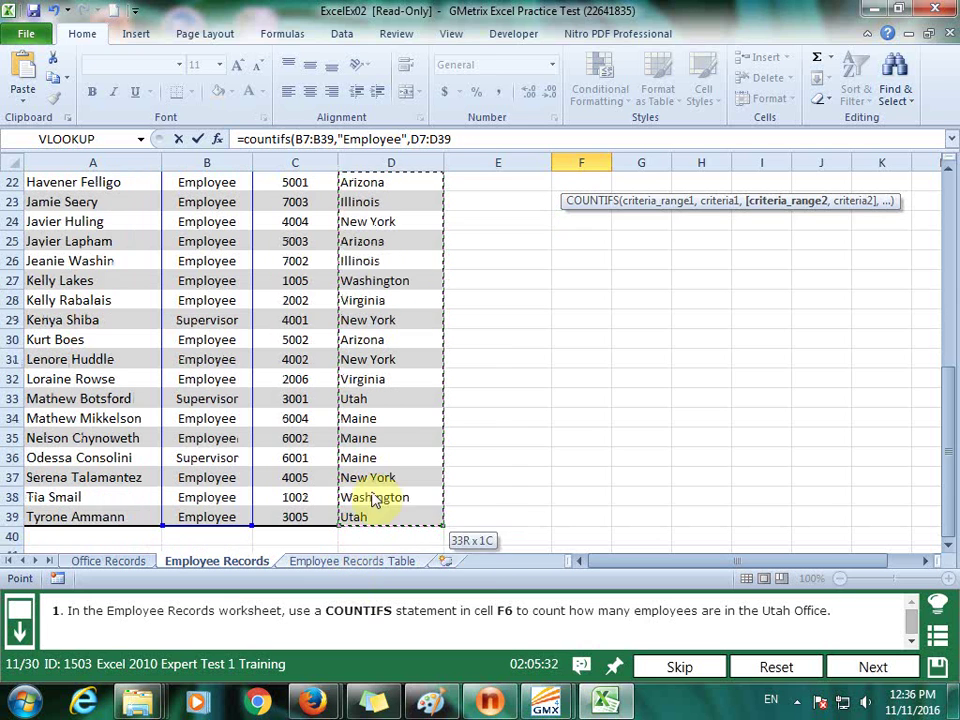
{"action": "left_click_drag", "start_coordinate": [352, 570], "coordinate": [367, 505]}
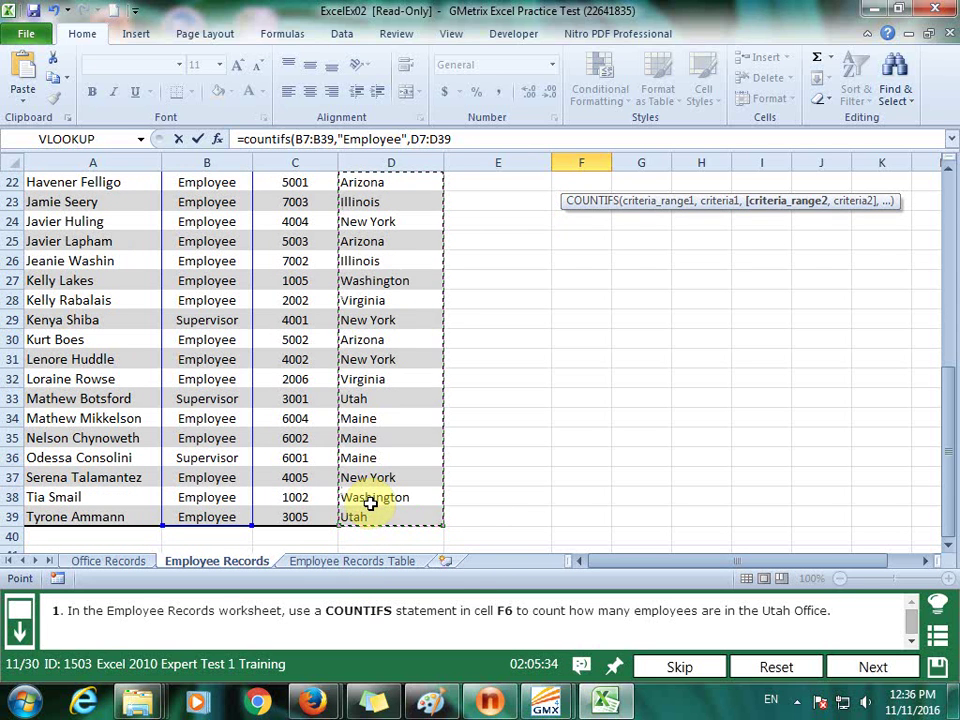
{"action": "type", "text": ",\"Utah"}
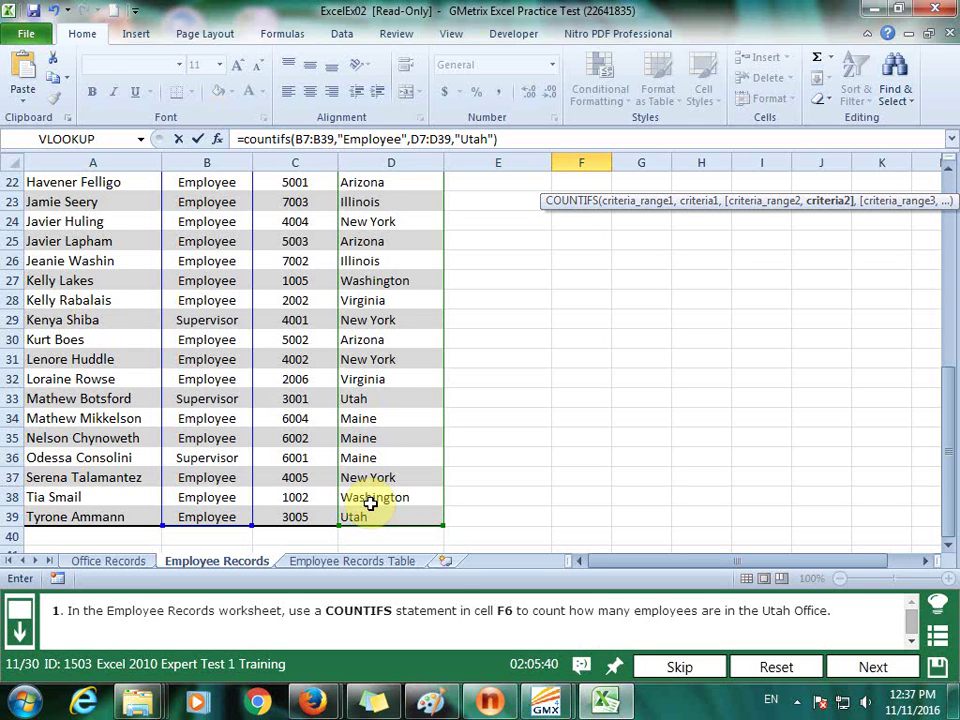
{"action": "key", "text": "Return"}
- Submit the COUNTIFS task and load question 12's Sale Orders sheet
{"action": "scroll", "coordinate": [400, 505], "scroll_direction": "up", "scroll_amount": 2}
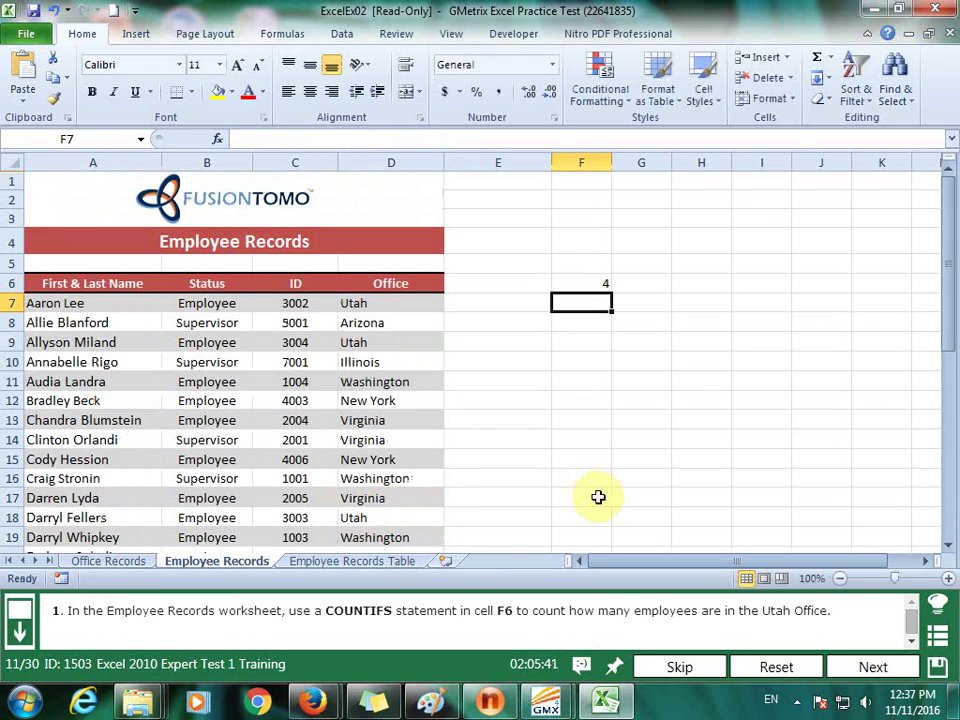
{"action": "left_click", "coordinate": [873, 667]}
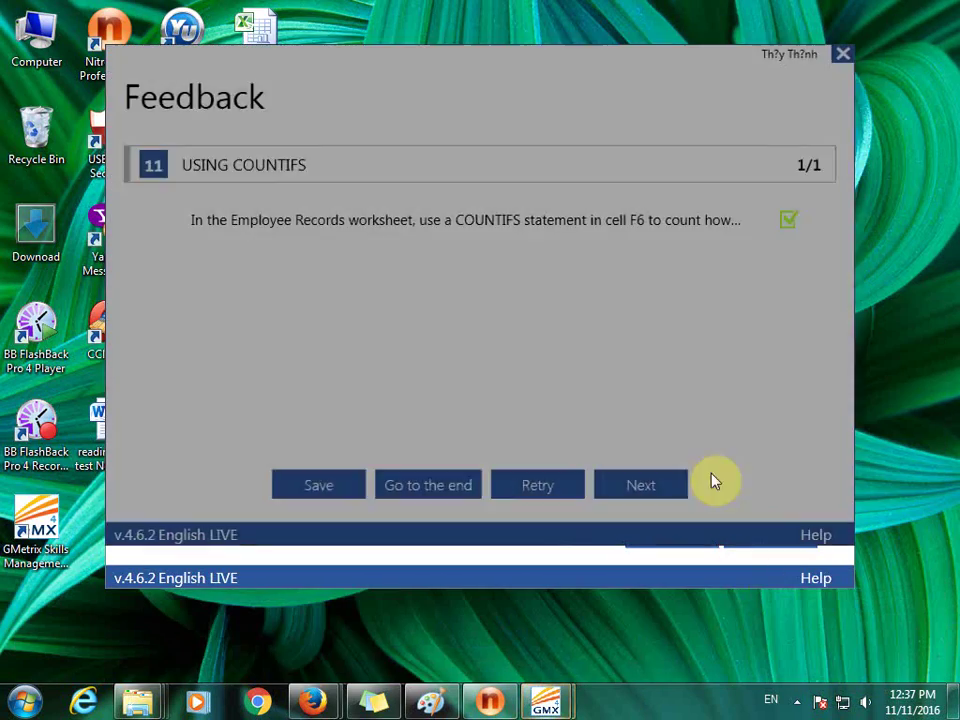
{"action": "left_click", "coordinate": [655, 487]}
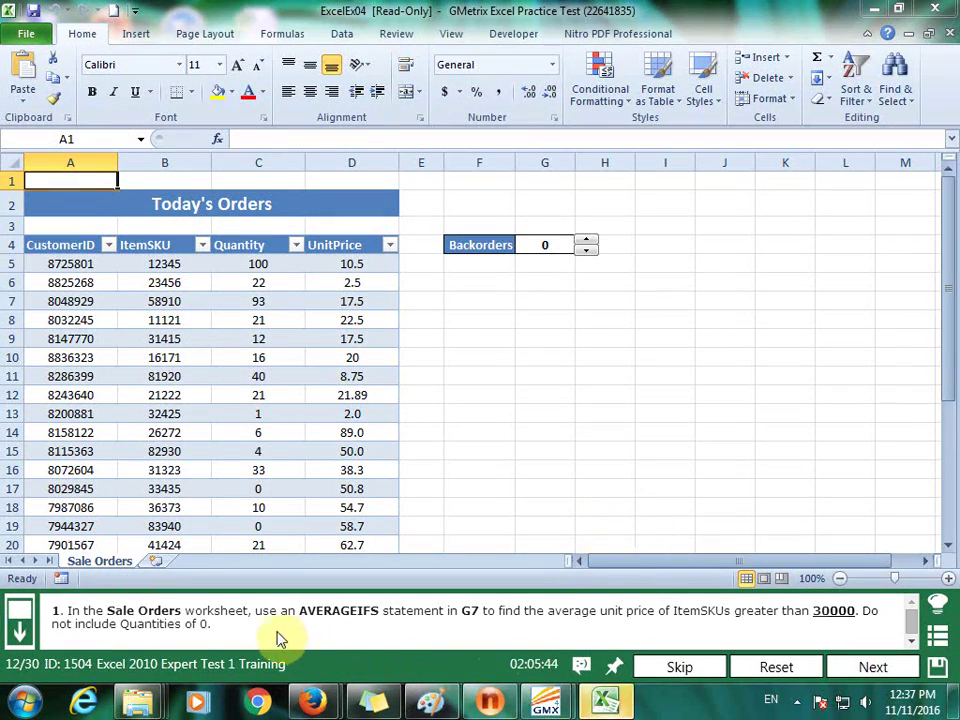
- Go to G7 and start an AVERAGEIFS formula
{"action": "left_click", "coordinate": [92, 140]}
{"action": "type", "text": "g7"}
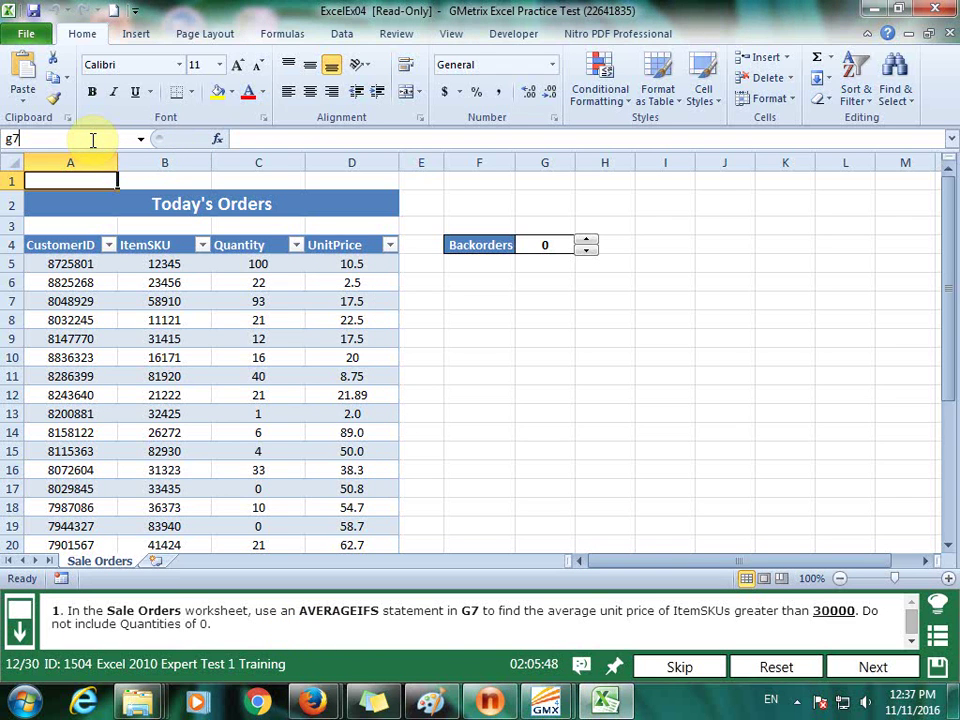
{"action": "key", "text": "Return"}
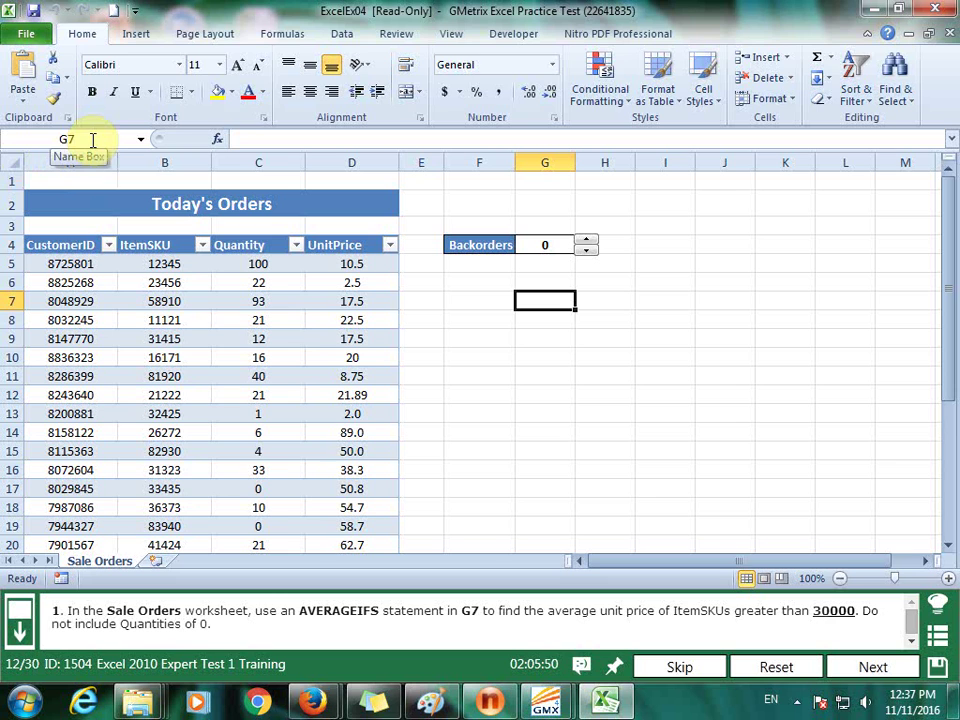
{"action": "type", "text": "=a"}
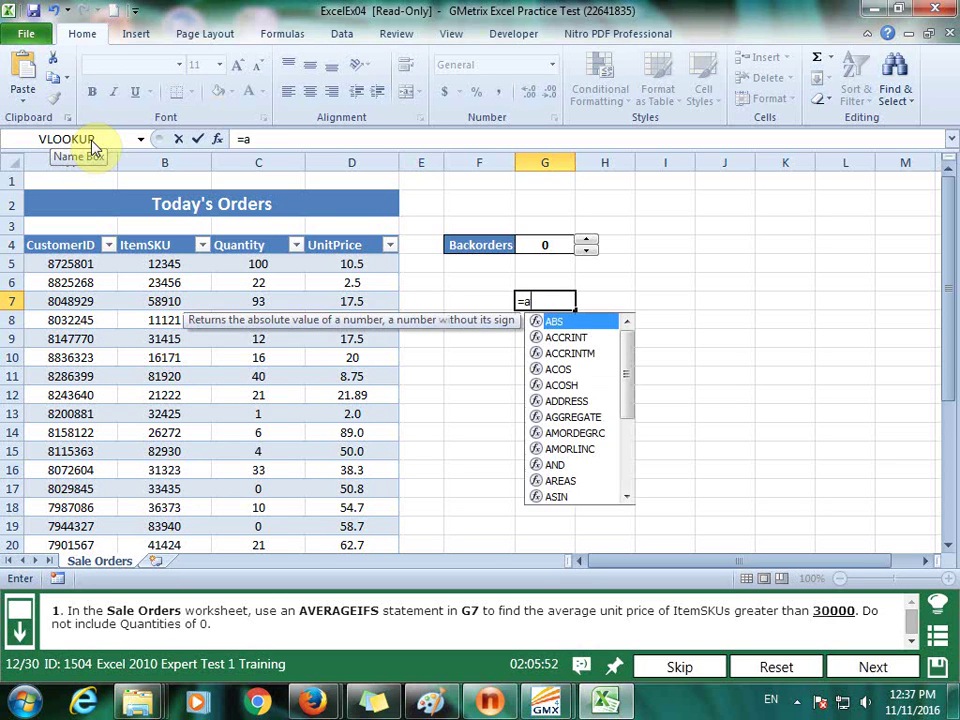
{"action": "type", "text": "vera"}
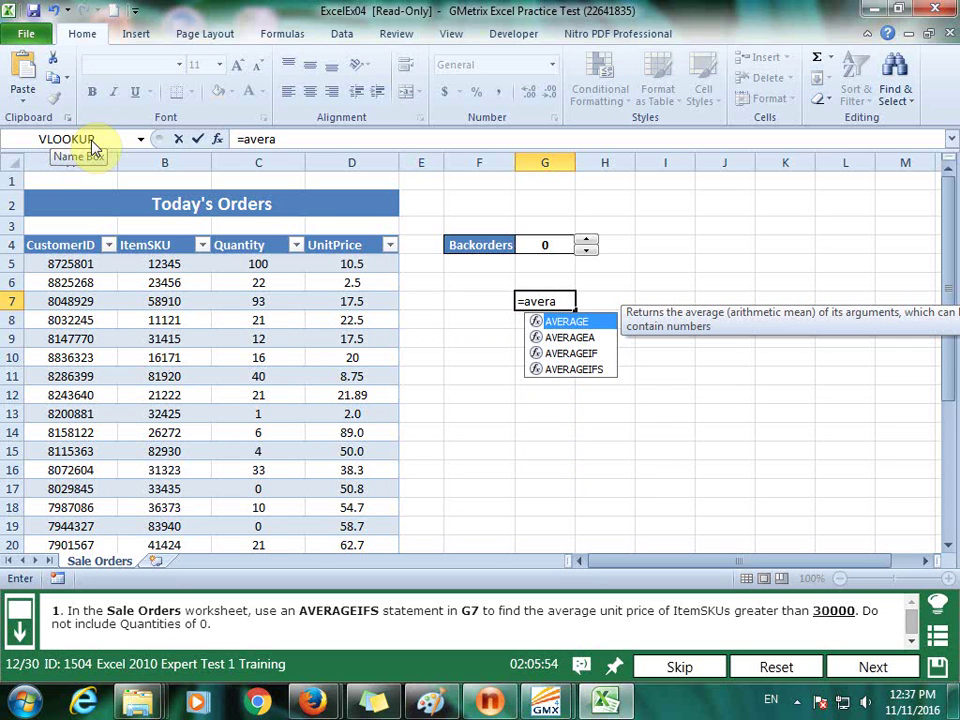
{"action": "double_click", "coordinate": [573, 369]}
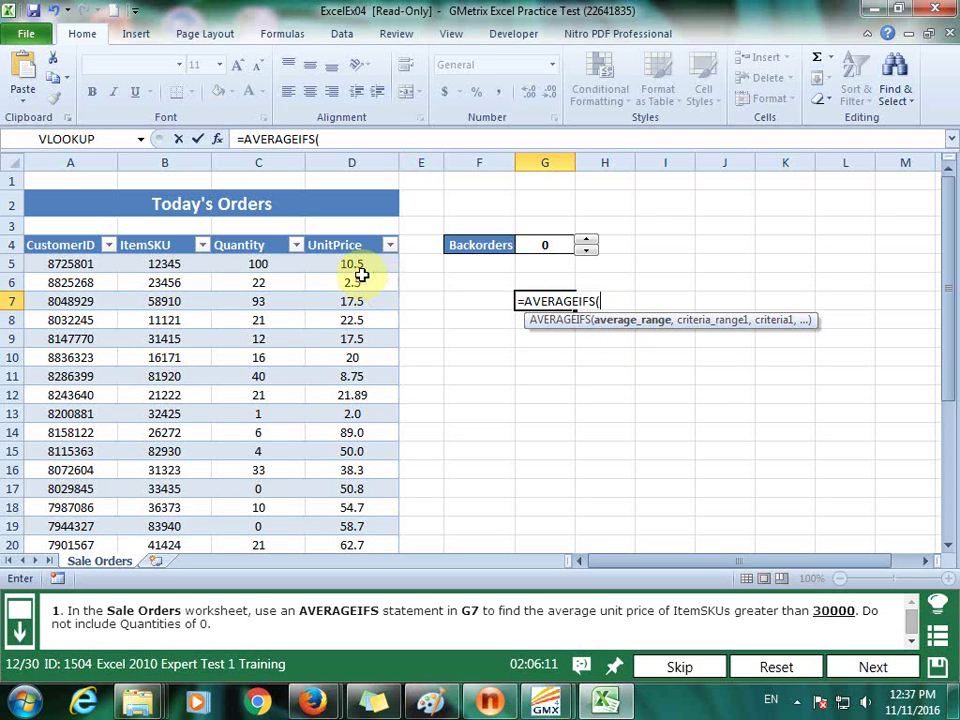
- Average UnitPrice D5:D24 where Quantity C5:C24 is ">0"
{"action": "left_click_drag", "start_coordinate": [356, 263], "coordinate": [380, 620]}
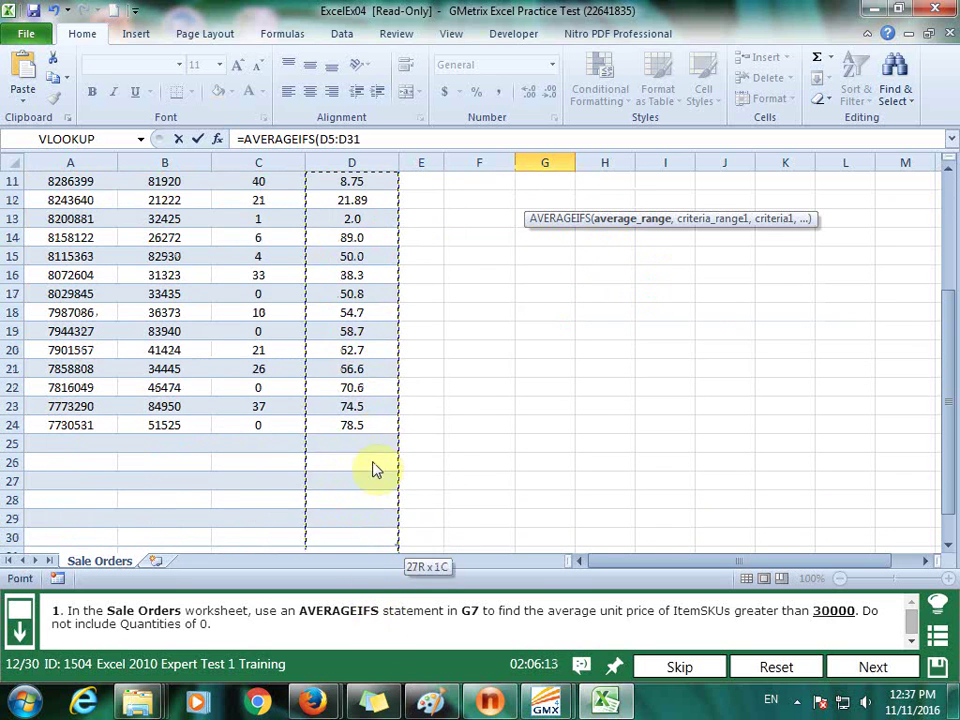
{"action": "left_click_drag", "start_coordinate": [380, 620], "coordinate": [374, 416]}
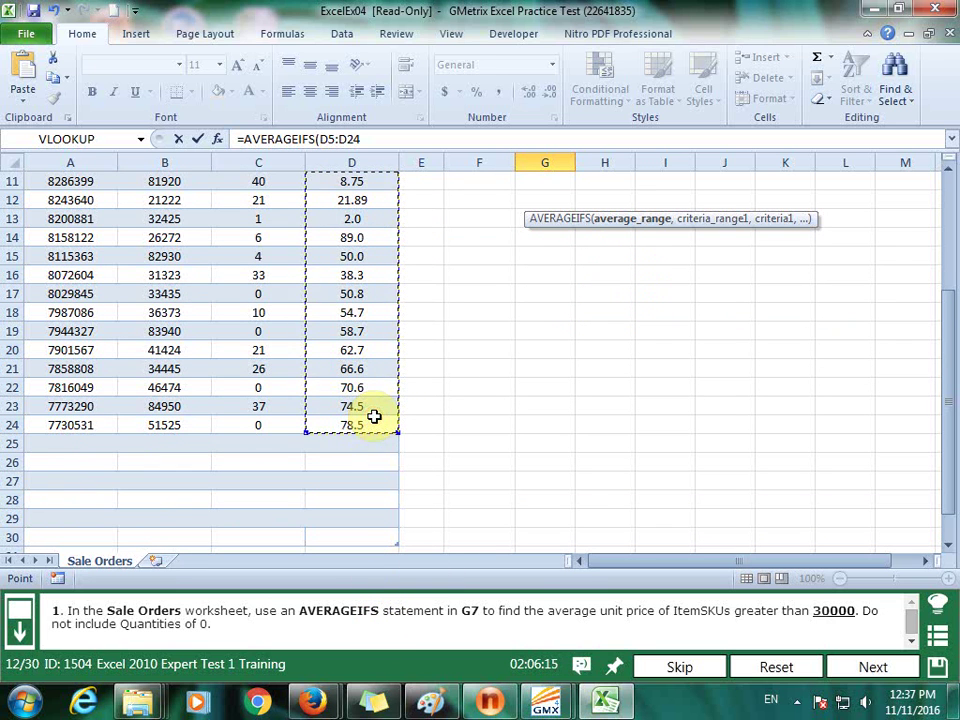
{"action": "type", "text": ","}
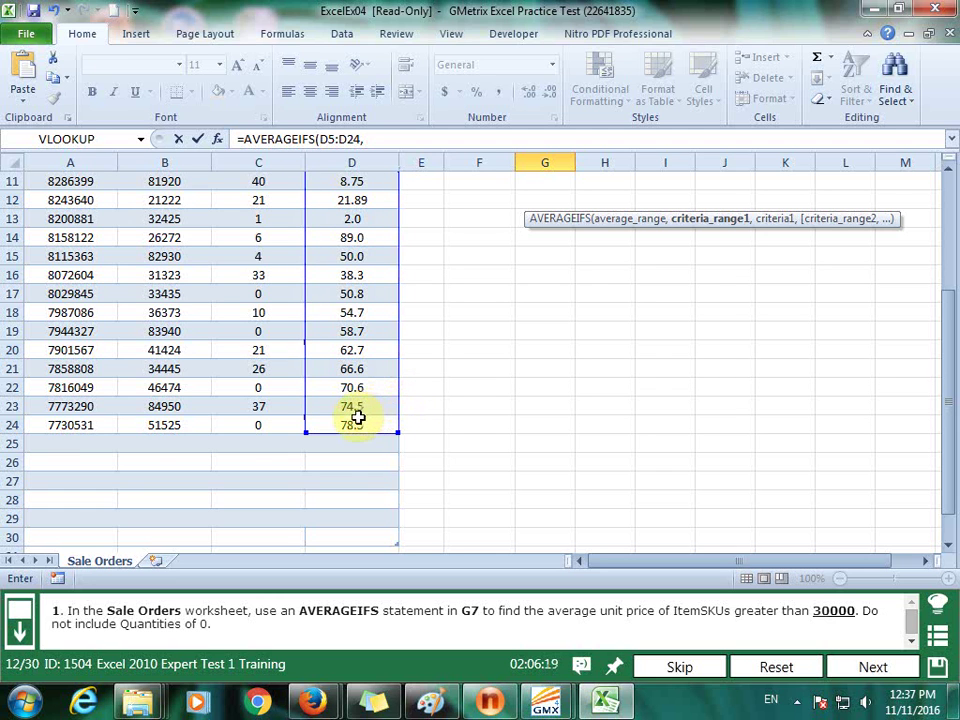
{"action": "scroll", "coordinate": [356, 418], "scroll_direction": "up", "scroll_amount": 1}
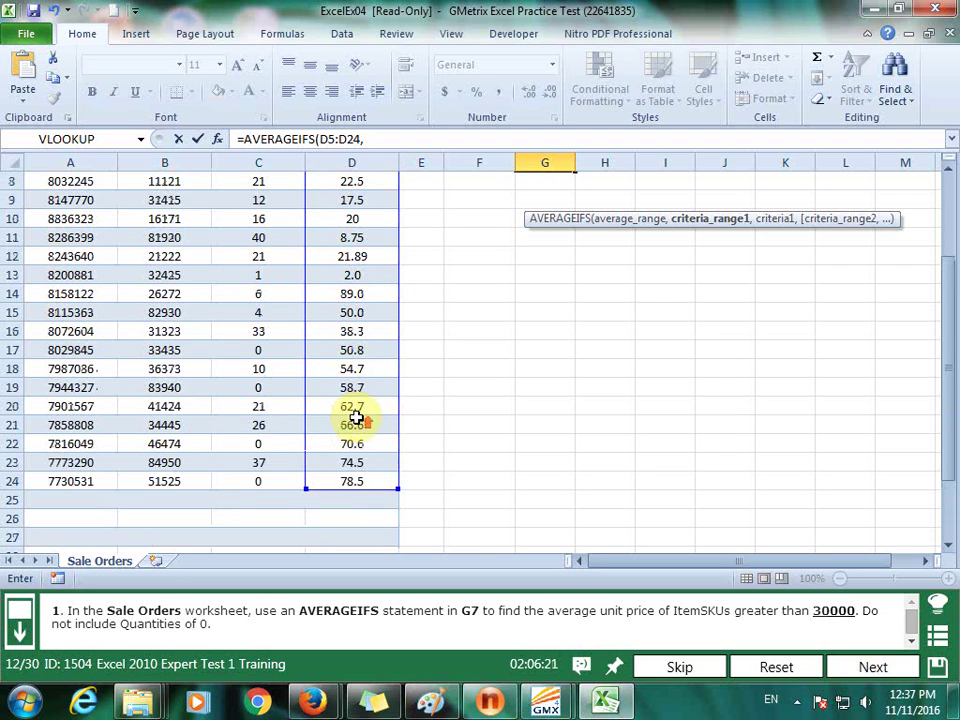
{"action": "scroll", "coordinate": [356, 418], "scroll_direction": "up", "scroll_amount": 1}
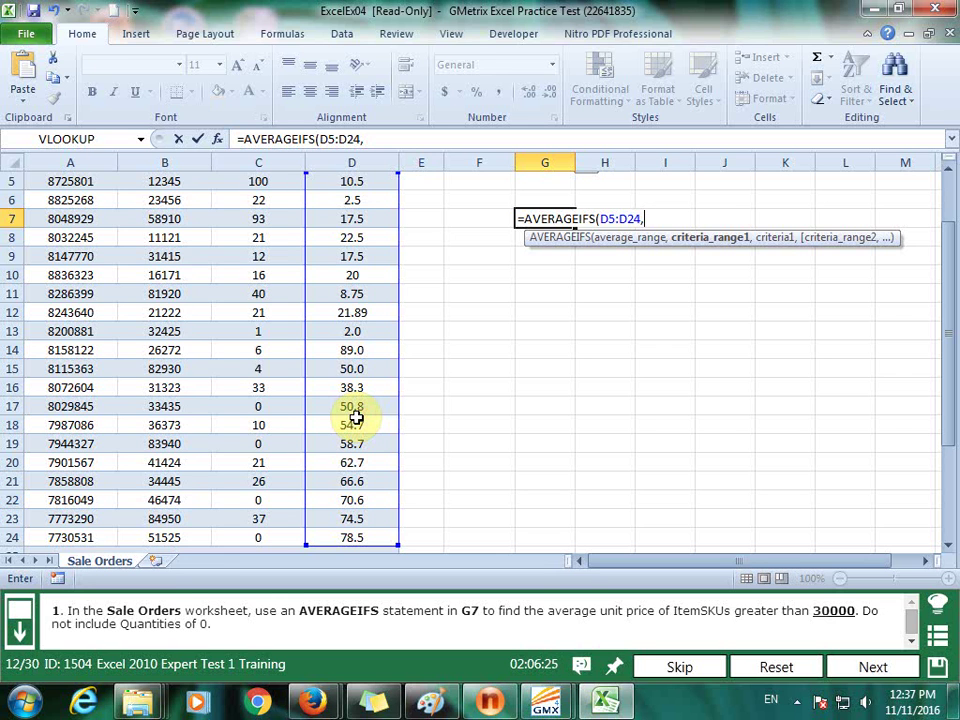
{"action": "scroll", "coordinate": [356, 418], "scroll_direction": "up", "scroll_amount": 1}
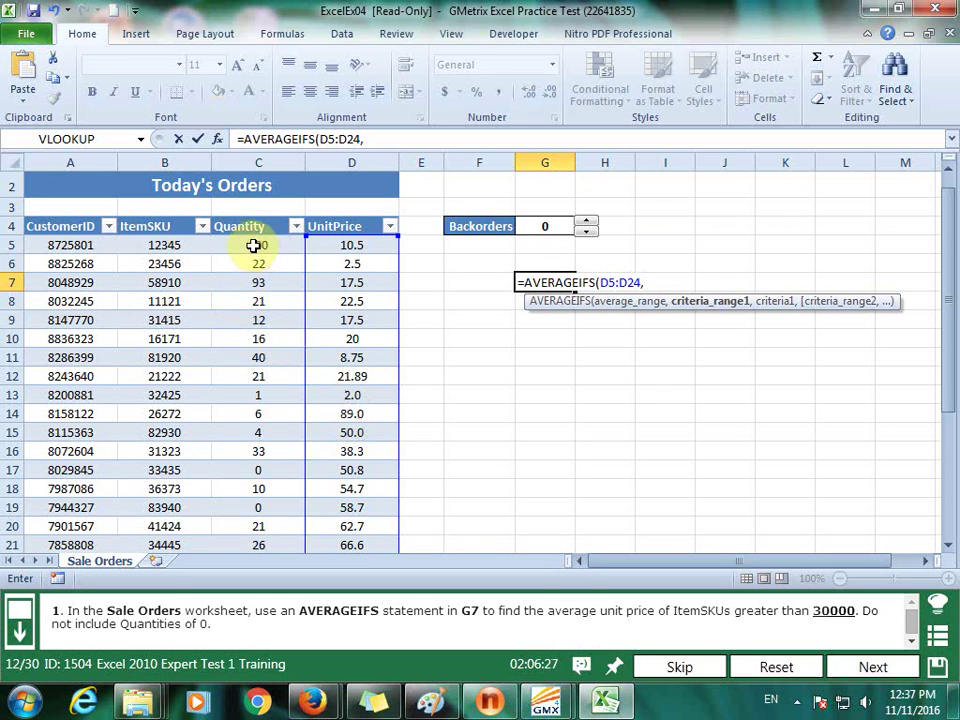
{"action": "mouse_move", "coordinate": [255, 244]}
{"action": "left_mouse_down"}
{"action": "mouse_move", "coordinate": [258, 600]}
{"action": "mouse_move", "coordinate": [270, 427]}
{"action": "left_mouse_up"}
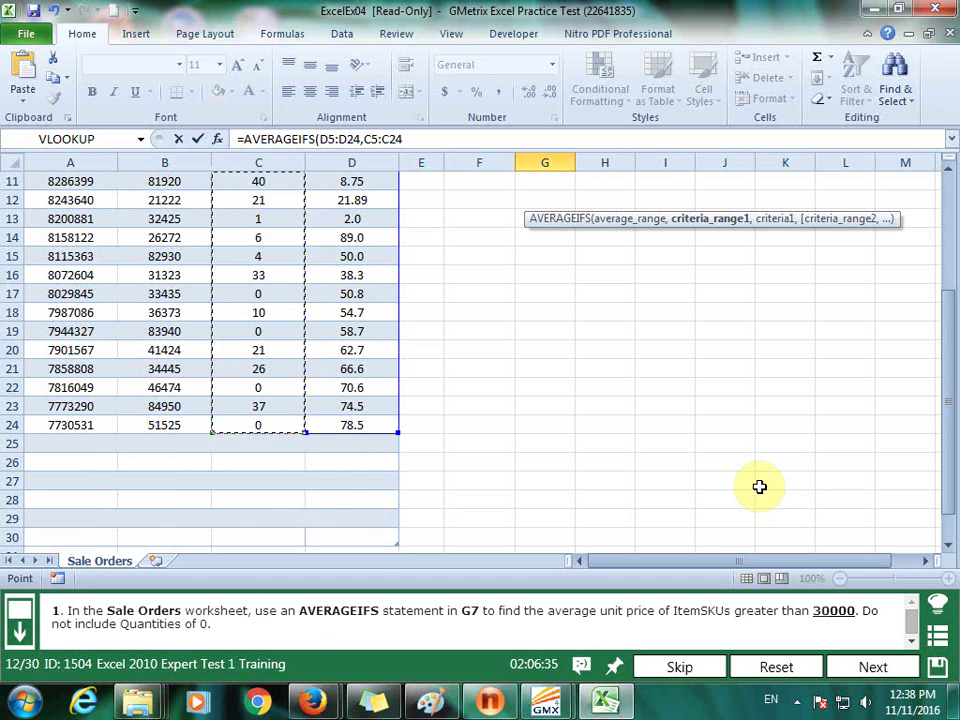
{"action": "scroll", "coordinate": [760, 500], "scroll_direction": "up", "scroll_amount": 3}
{"action": "scroll", "coordinate": [745, 482], "scroll_direction": "up", "scroll_amount": 1}
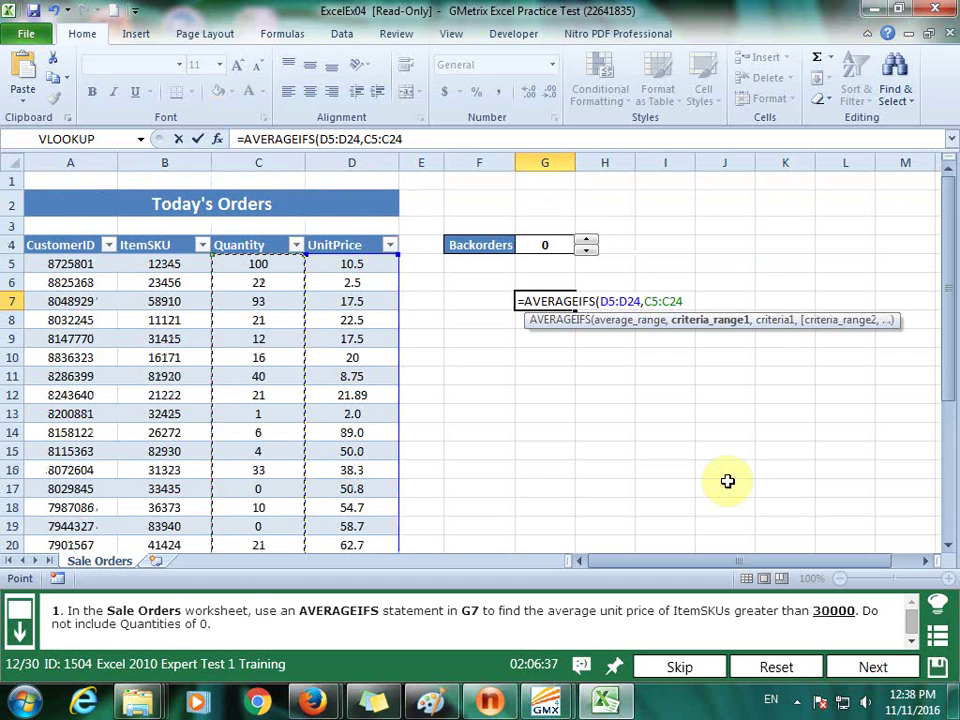
{"action": "type", "text": ",\">"}
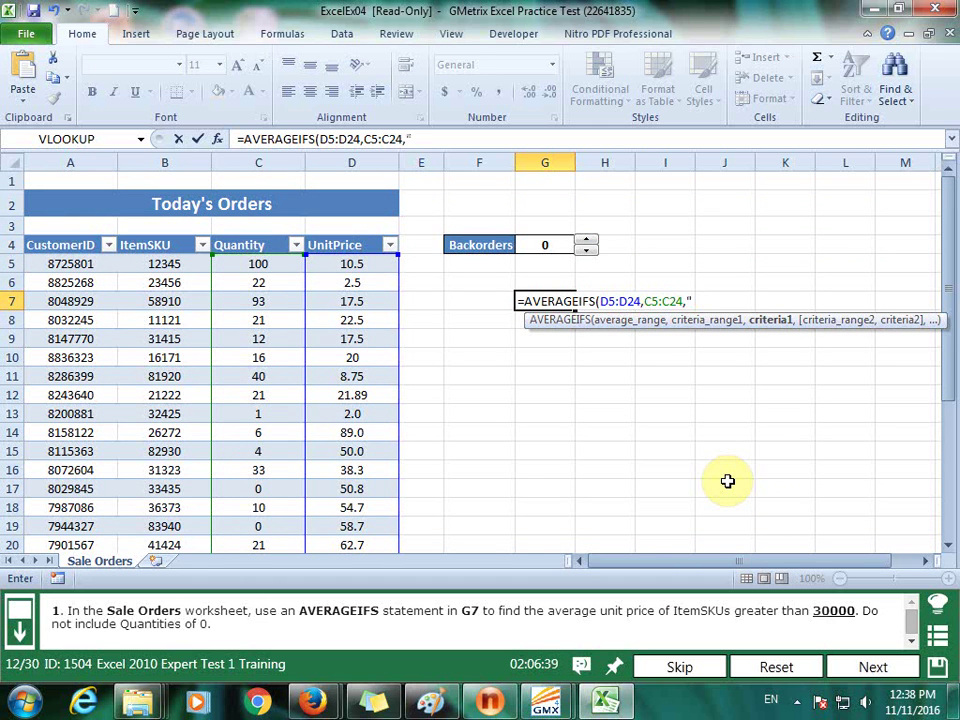
{"action": "type", "text": "0\""}
{"action": "type", "text": ","}
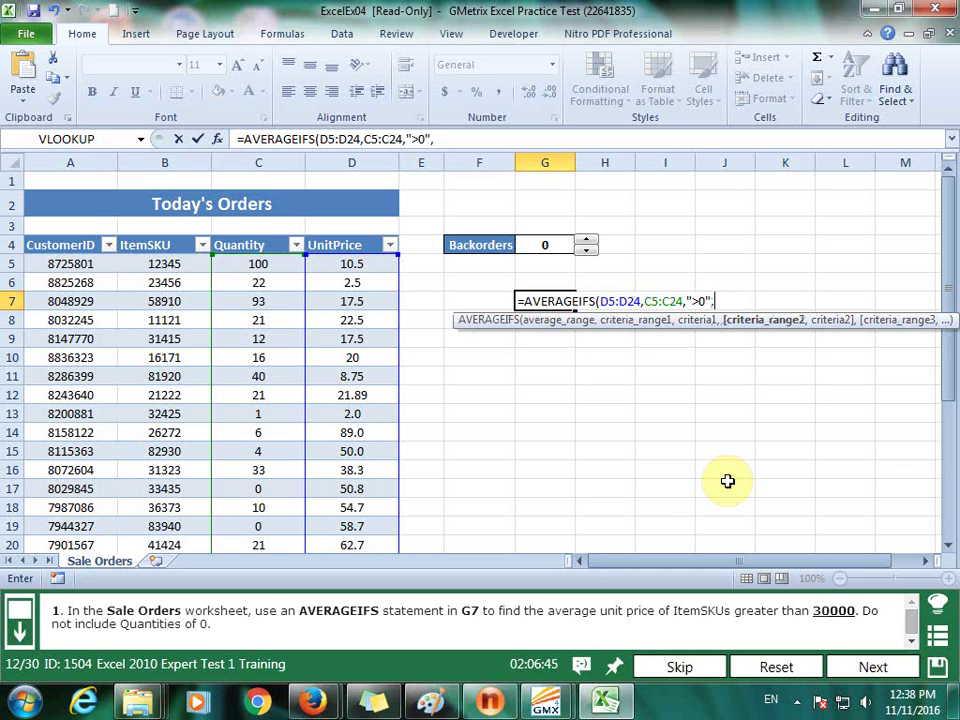
- Add ItemSKU B5:B24 as the second AVERAGEIFS criteria range
{"action": "left_click_drag", "start_coordinate": [170, 268], "coordinate": [195, 612]}
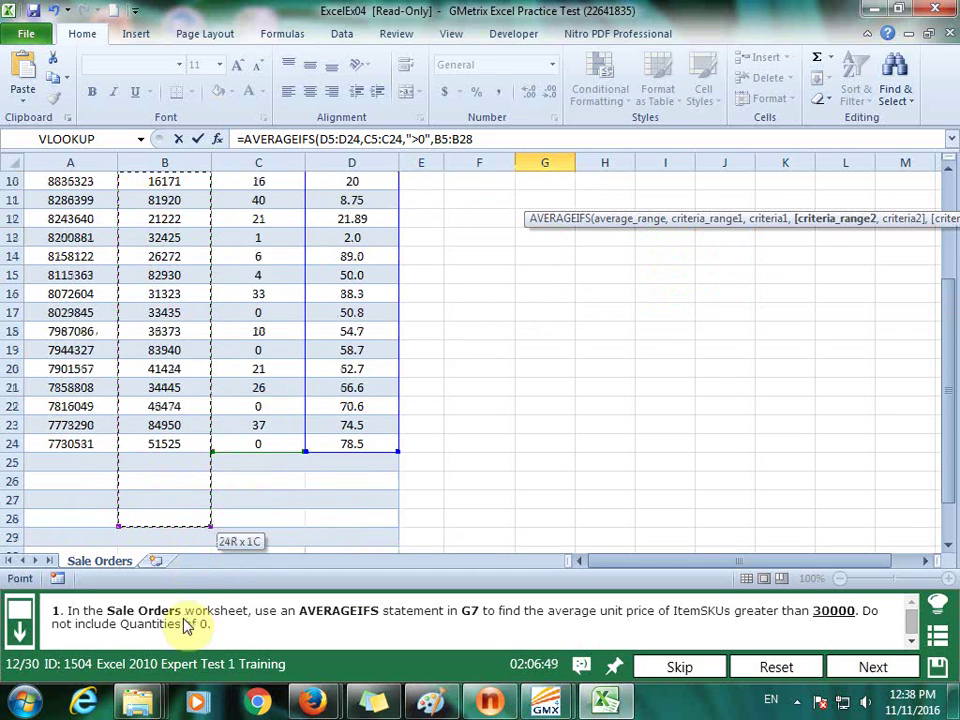
{"action": "mouse_move", "coordinate": [195, 612]}
{"action": "left_mouse_down"}
{"action": "mouse_move", "coordinate": [228, 435]}
{"action": "mouse_move", "coordinate": [210, 433]}
{"action": "left_mouse_up"}
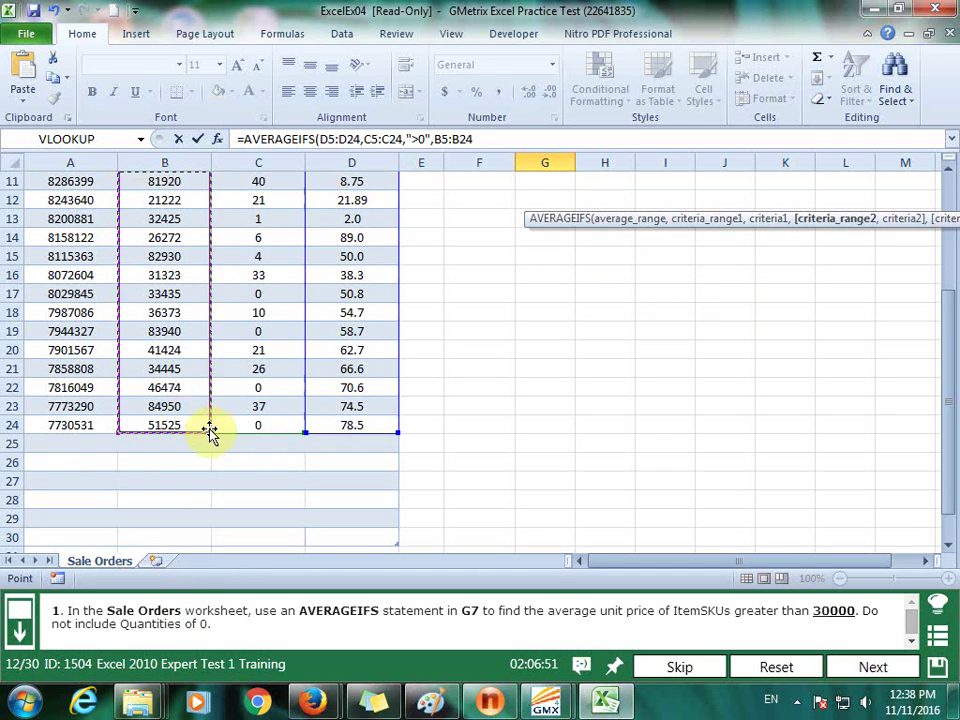
{"action": "type", "text": ",\">30000"}
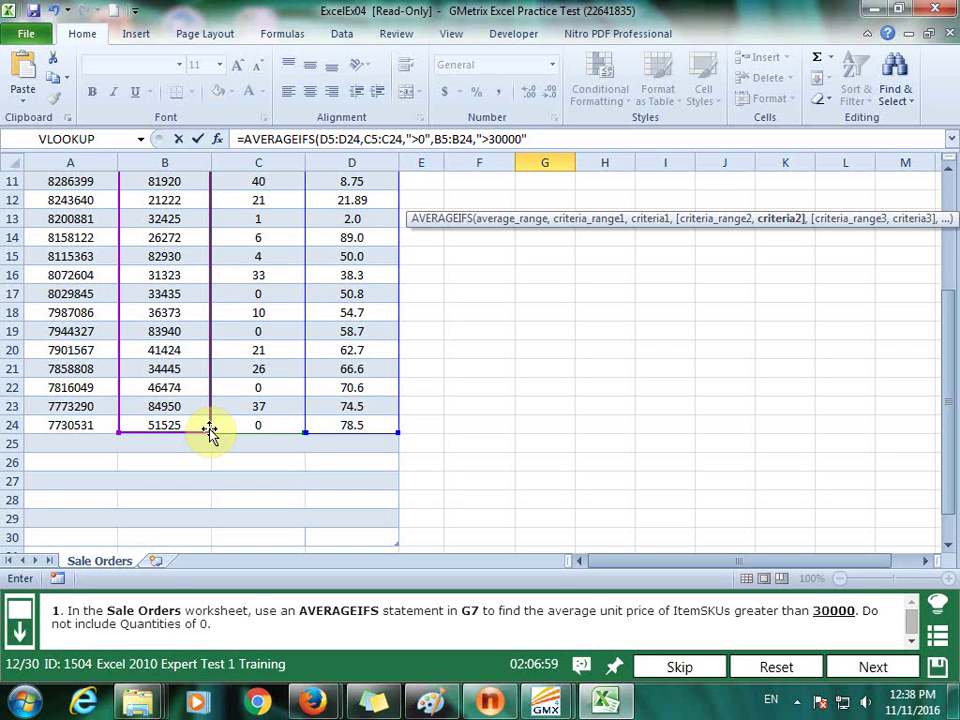
- Commit G7's AVERAGEIFS (39.25454), submit it, and load question 13's SUMIFS task
{"action": "key", "text": "Return"}
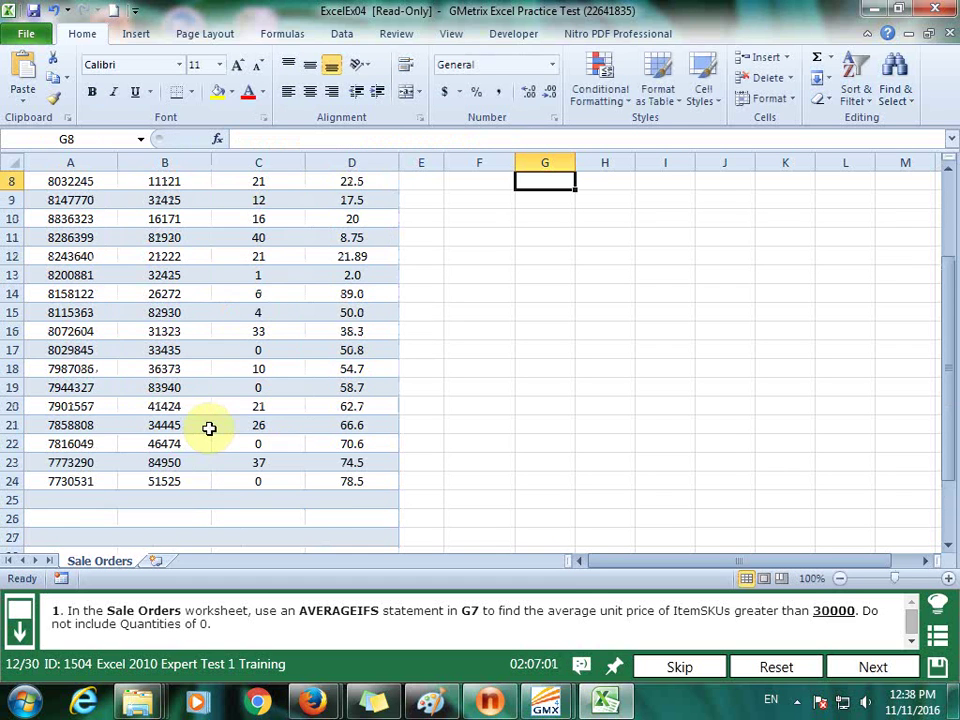
{"action": "scroll", "coordinate": [300, 420], "scroll_direction": "up", "scroll_amount": 1}
{"action": "scroll", "coordinate": [750, 483], "scroll_direction": "up", "scroll_amount": 2}
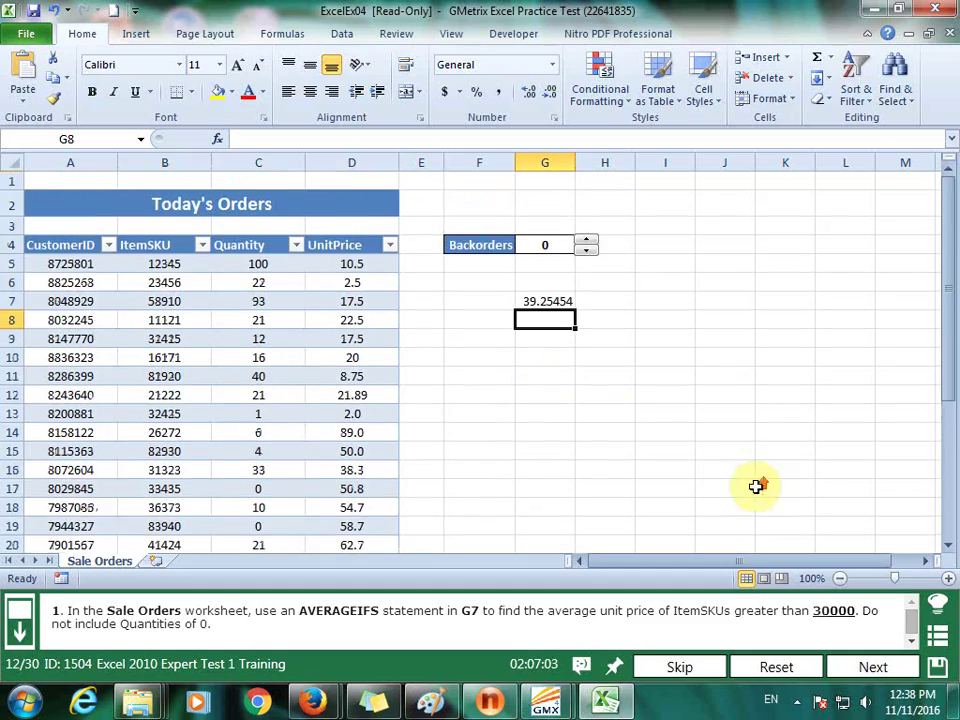
{"action": "left_click", "coordinate": [902, 668]}
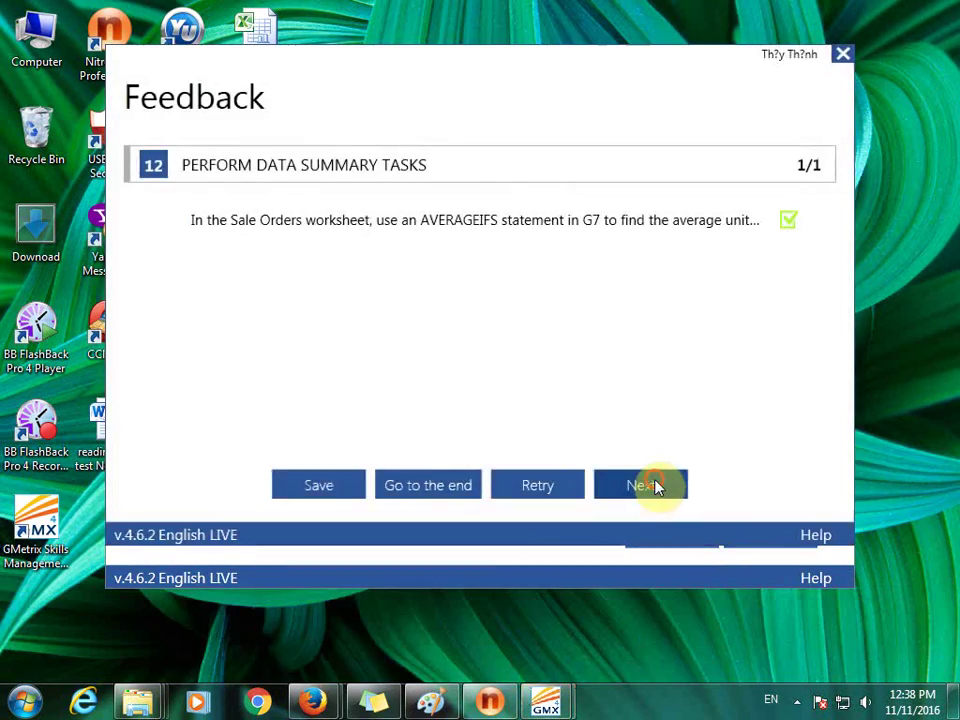
{"action": "left_click", "coordinate": [654, 484]}
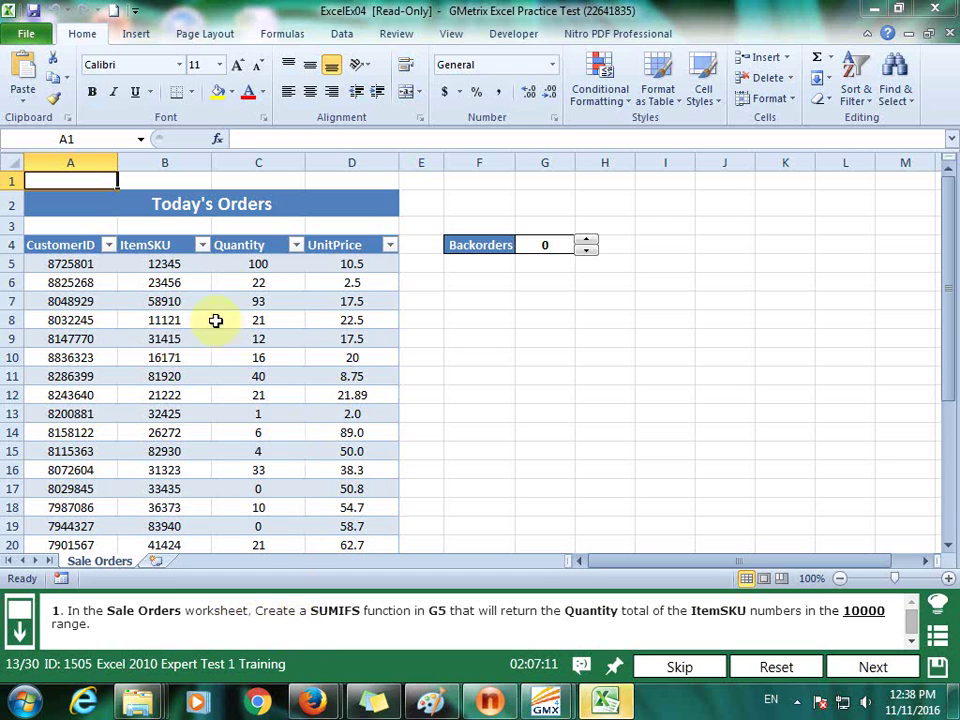
- Go to G5 and start a SUMIFS summing the Quantity range C5:C24
{"action": "left_click", "coordinate": [98, 136]}
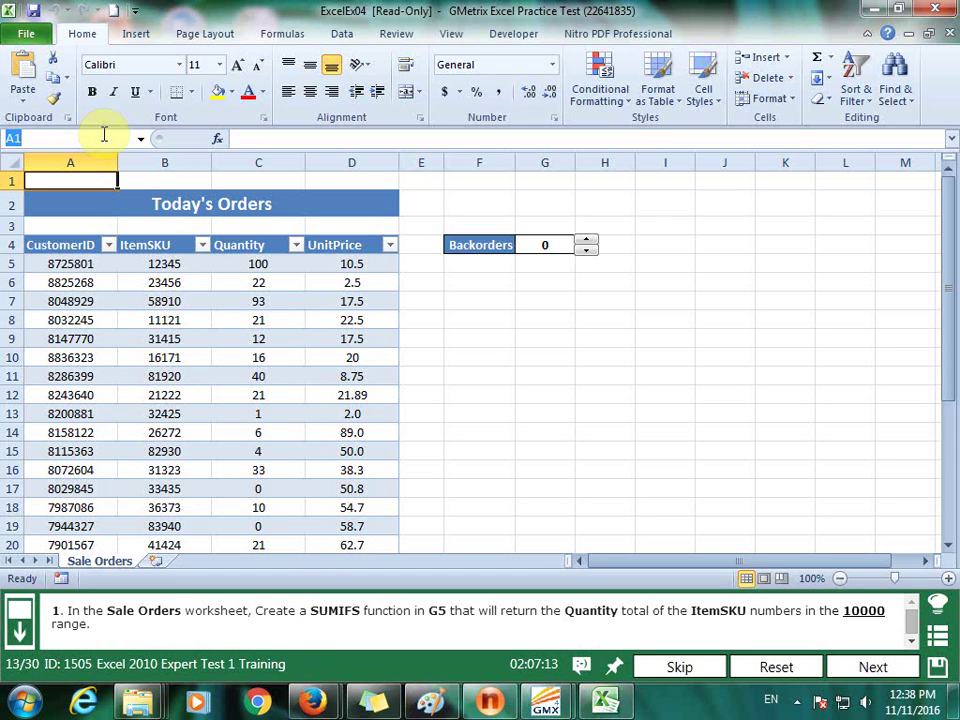
{"action": "type", "text": "g5"}
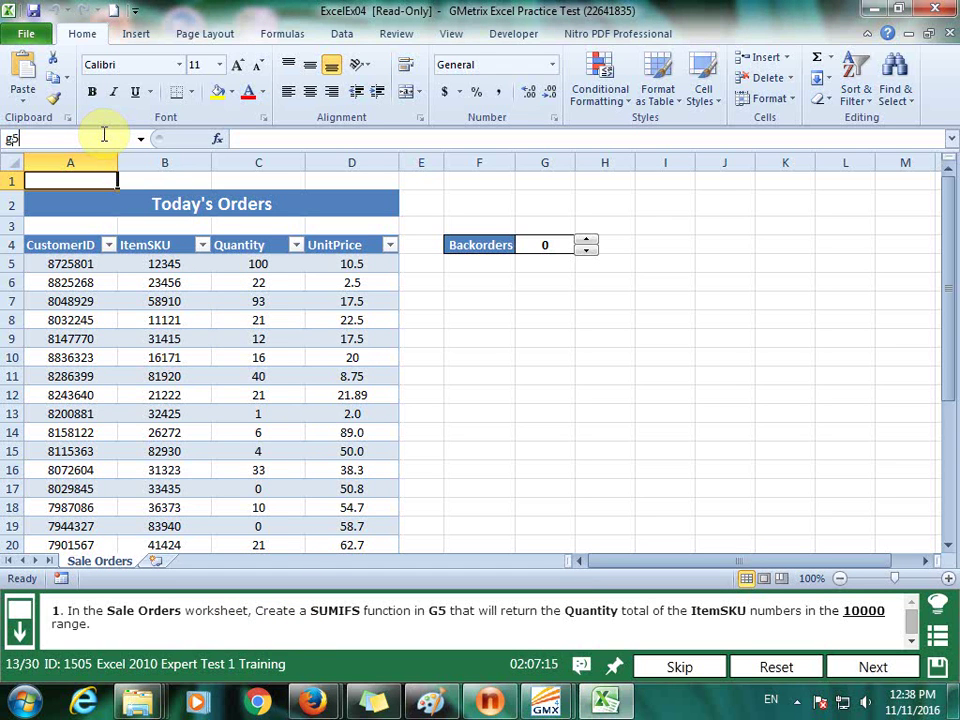
{"action": "key", "text": "Return"}
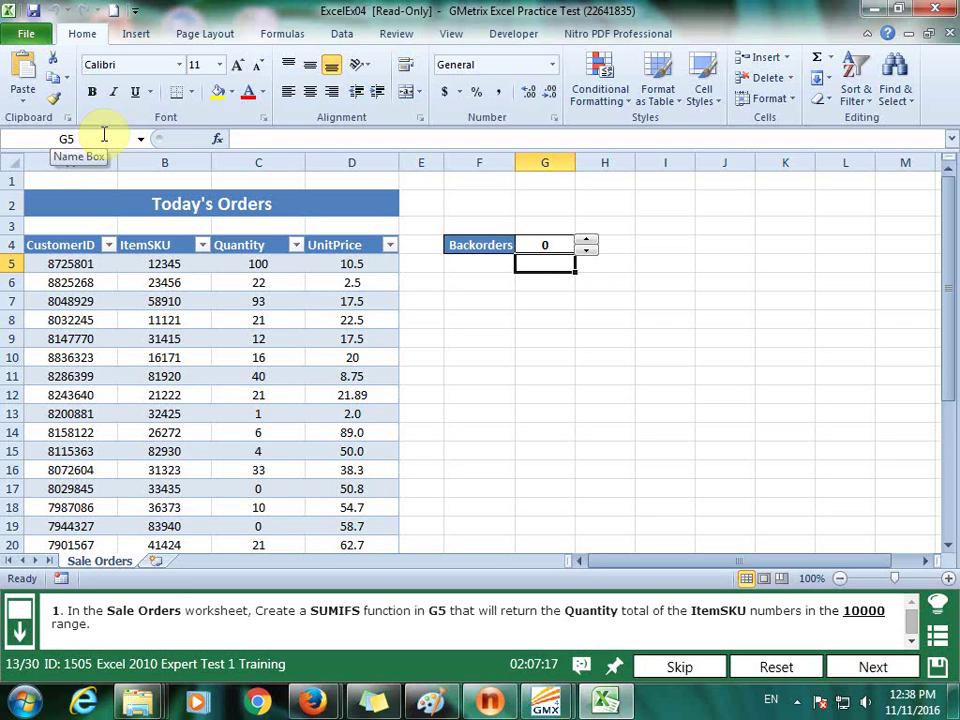
{"action": "type", "text": "=sumif"}
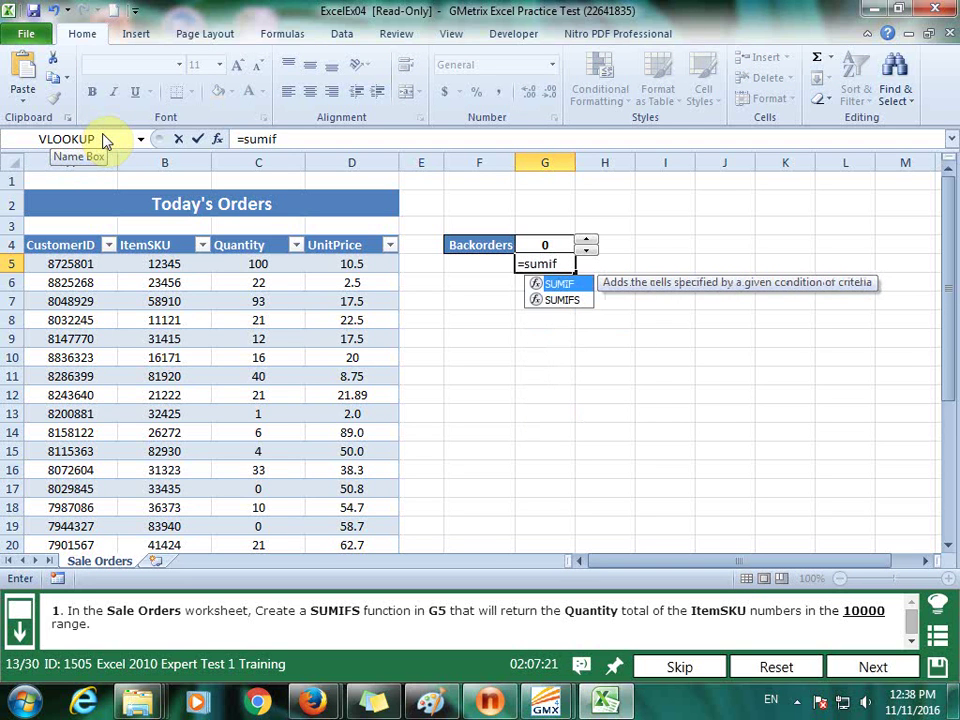
{"action": "type", "text": "s("}
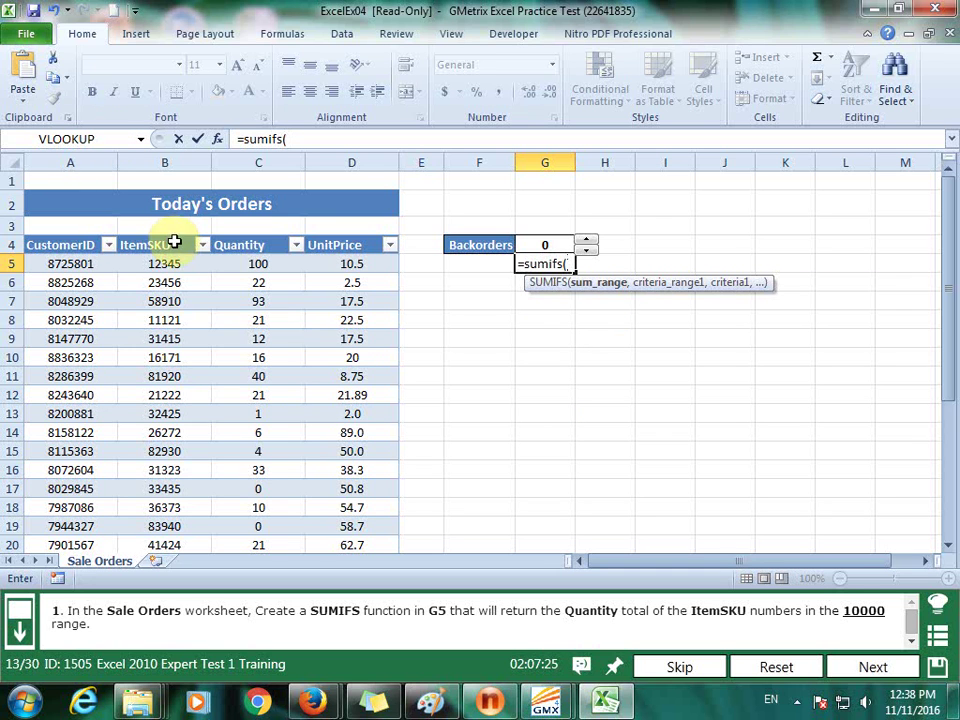
{"action": "left_click_drag", "start_coordinate": [250, 267], "coordinate": [267, 509]}
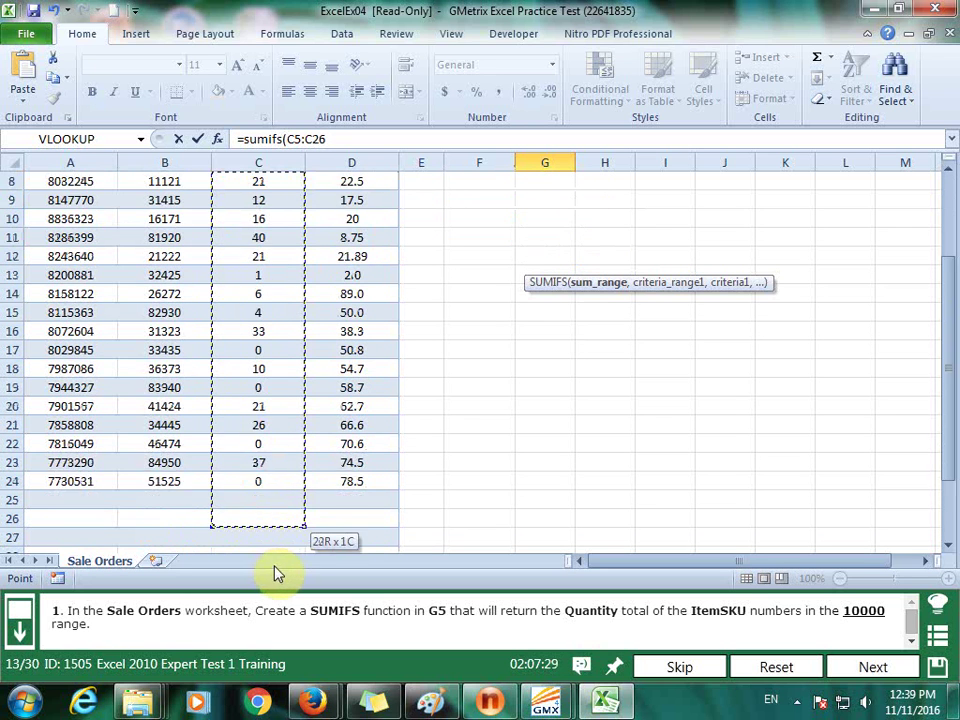
{"action": "left_click_drag", "start_coordinate": [267, 509], "coordinate": [276, 445]}
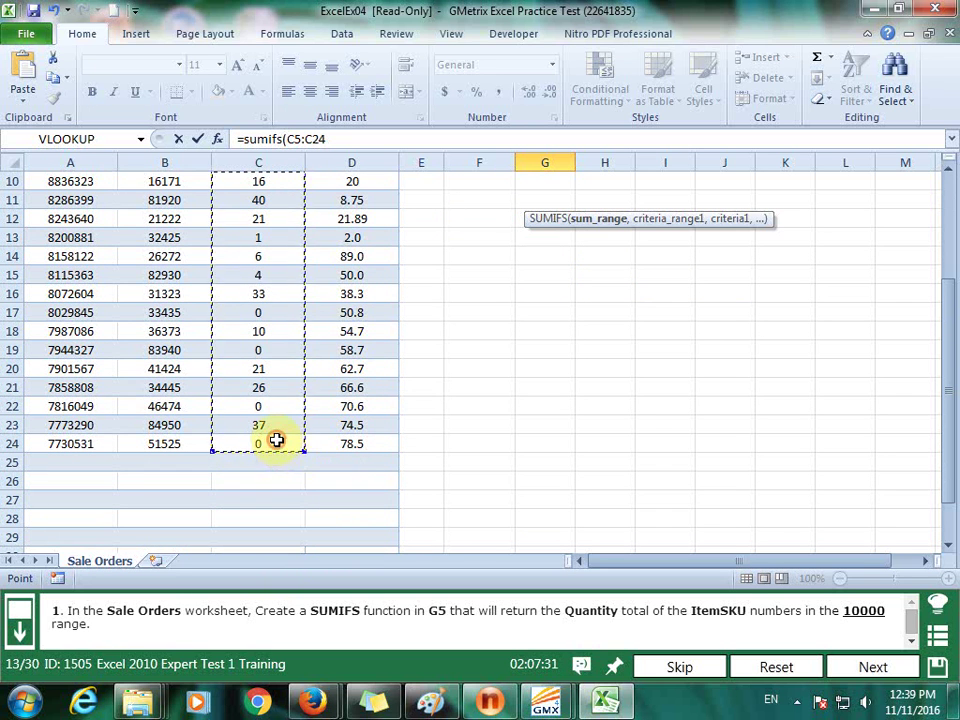
{"action": "type", "text": ","}
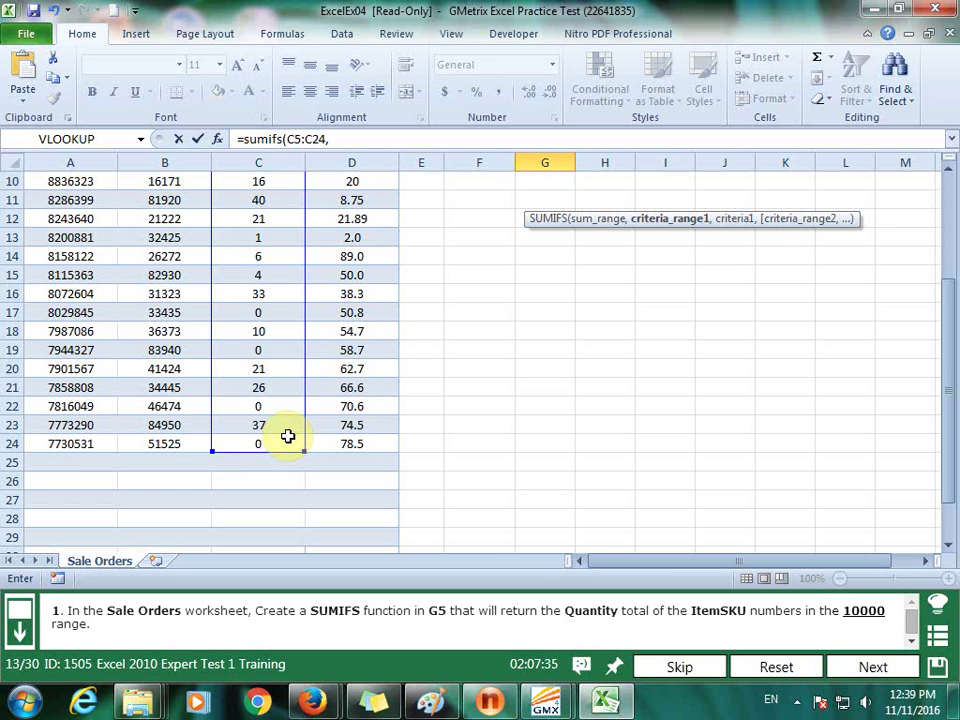
- Add B5:B24 criteria ">10000" and "<20000" to complete the SUMIFS in G5
{"action": "scroll", "coordinate": [369, 407], "scroll_direction": "up", "scroll_amount": 3}
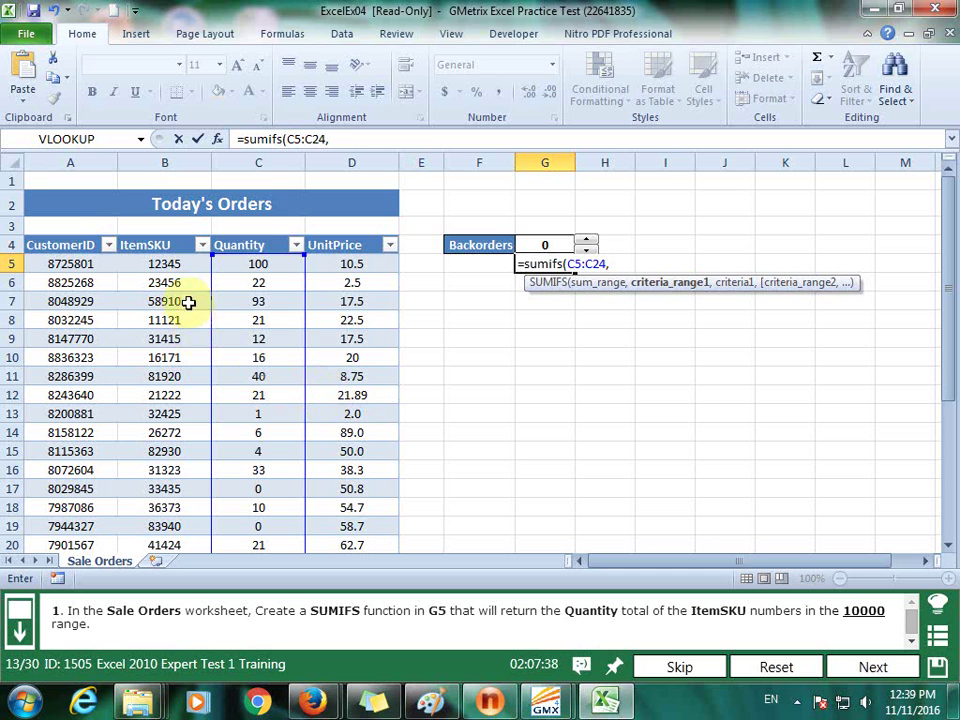
{"action": "mouse_move", "coordinate": [168, 263]}
{"action": "left_mouse_down"}
{"action": "mouse_move", "coordinate": [165, 451]}
{"action": "mouse_move", "coordinate": [175, 522]}
{"action": "left_mouse_up"}
{"action": "type", "text": ",\">"}
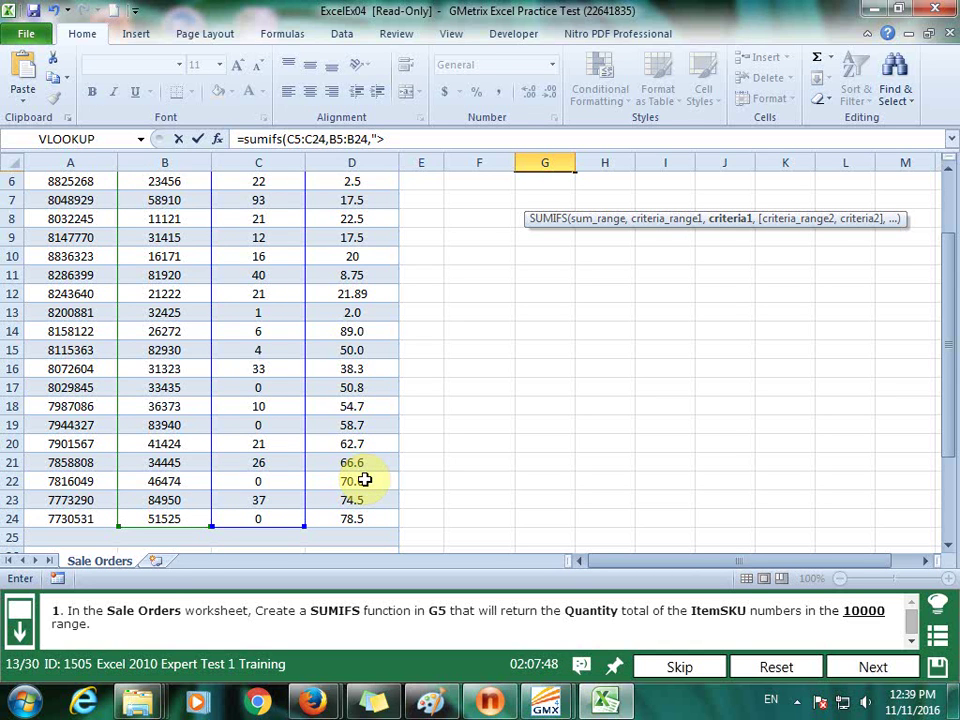
{"action": "type", "text": "10000"}
{"action": "type", "text": ","}
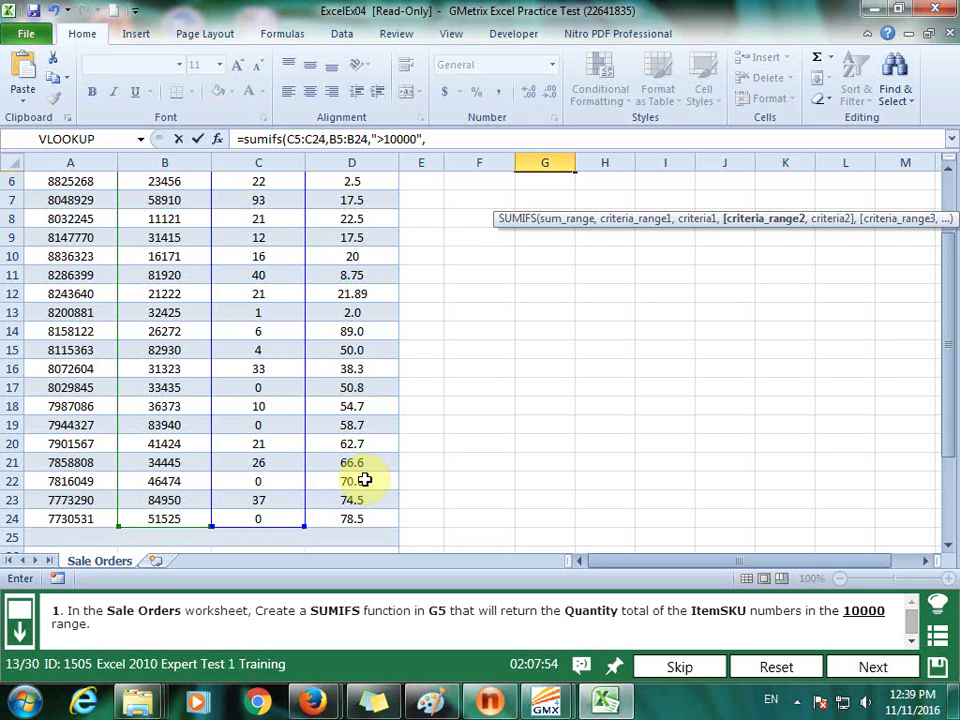
{"action": "scroll", "coordinate": [365, 475], "scroll_direction": "up", "scroll_amount": 2}
{"action": "left_click", "coordinate": [162, 263]}
{"action": "mouse_move", "coordinate": [162, 263]}
{"action": "left_mouse_down"}
{"action": "mouse_move", "coordinate": [172, 449]}
{"action": "mouse_move", "coordinate": [176, 440]}
{"action": "left_mouse_up"}
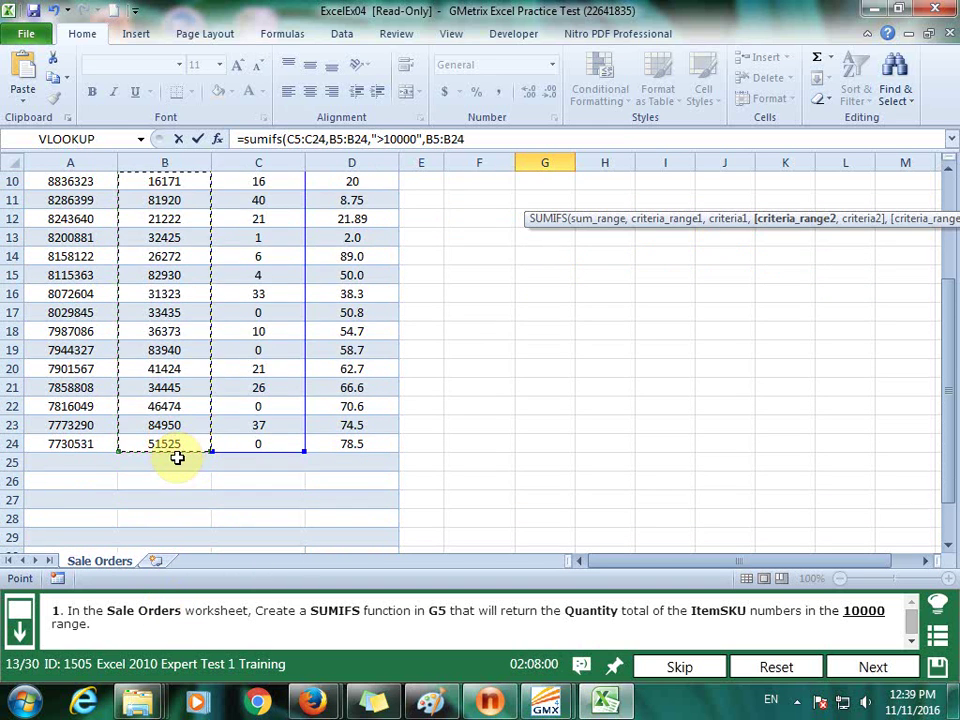
{"action": "type", "text": ",\"<"}
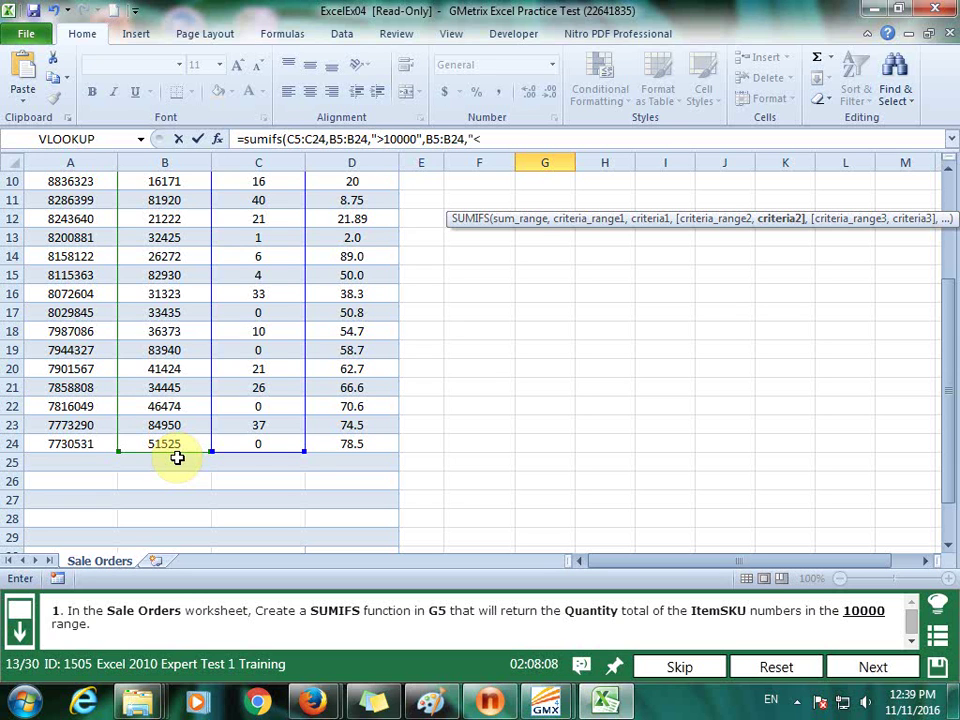
{"action": "type", "text": "0000"}
{"action": "key", "text": "Return"}
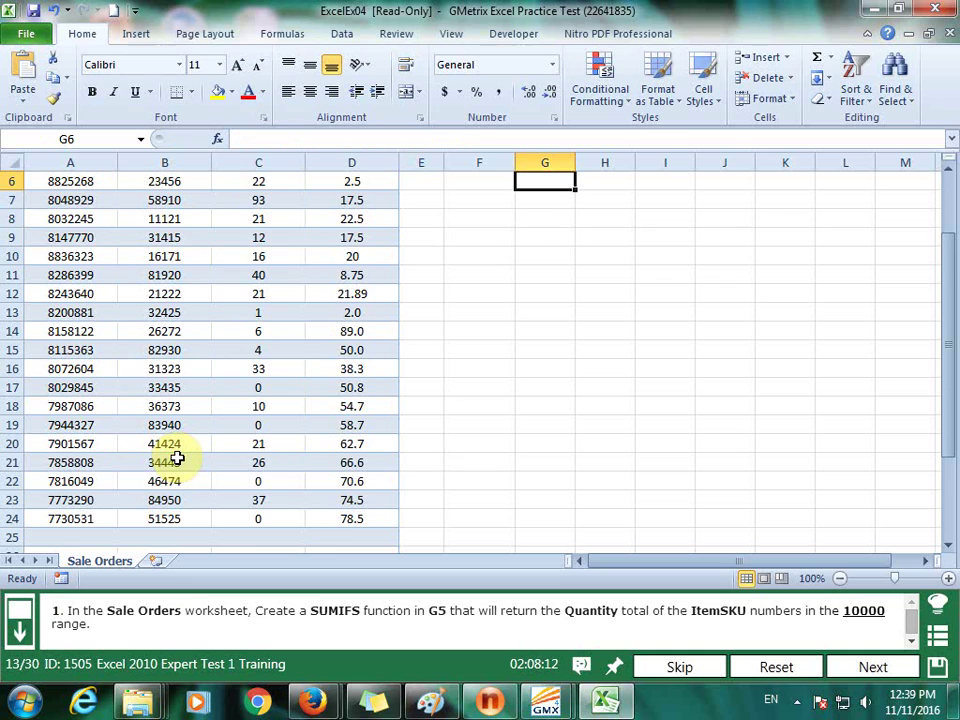
- Submit the SUMIFS task (total 137) and load question 14
{"action": "scroll", "coordinate": [580, 440], "scroll_direction": "up", "scroll_amount": 2}
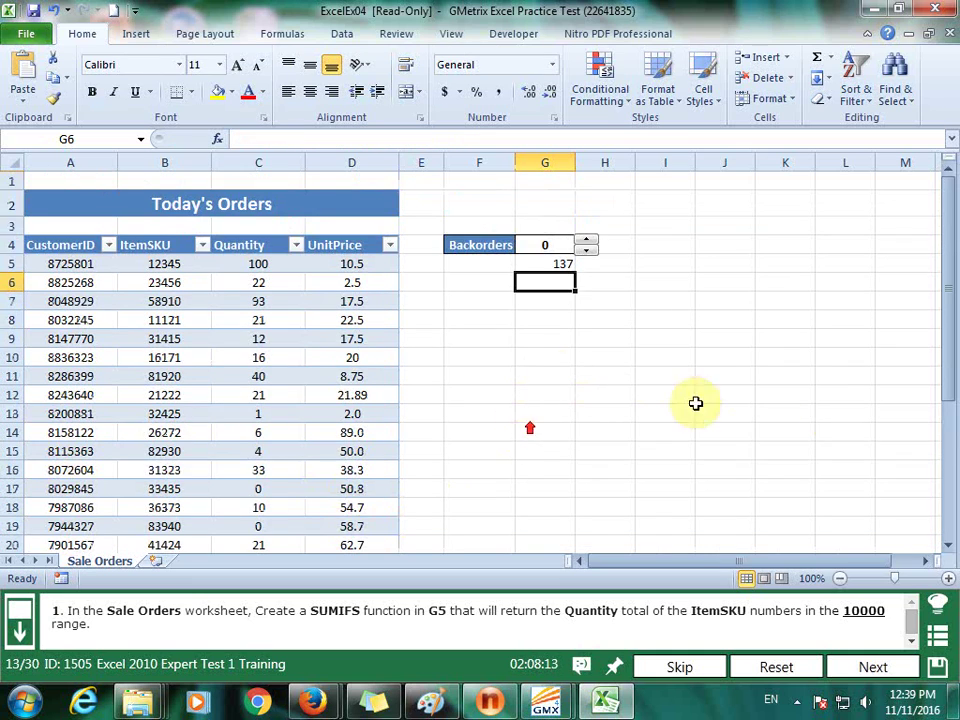
{"action": "left_click", "coordinate": [895, 670]}
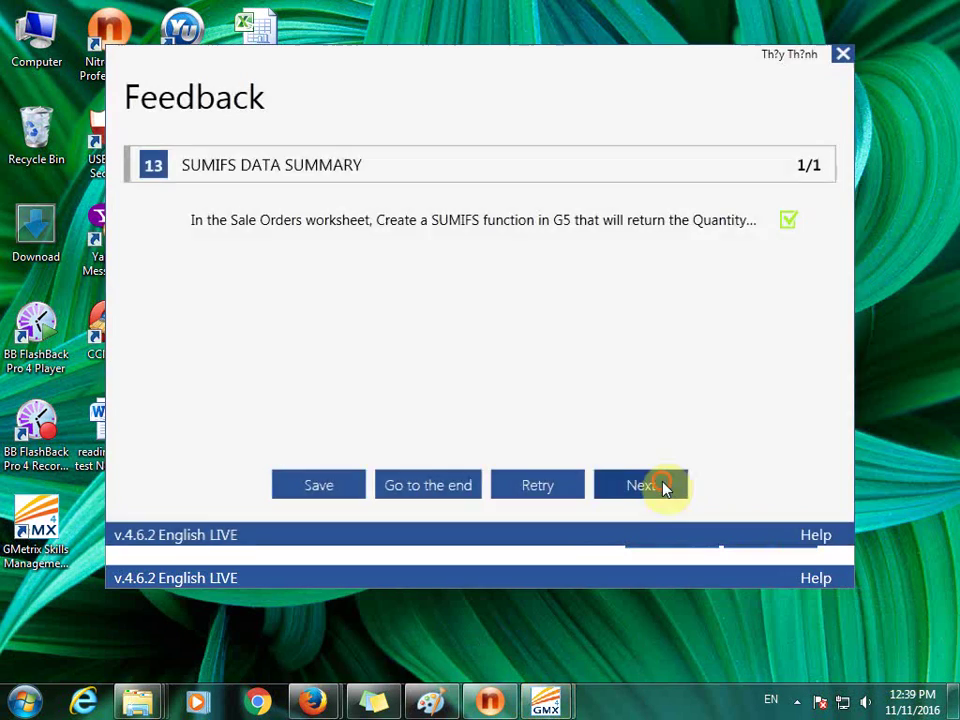
{"action": "left_click", "coordinate": [662, 490]}
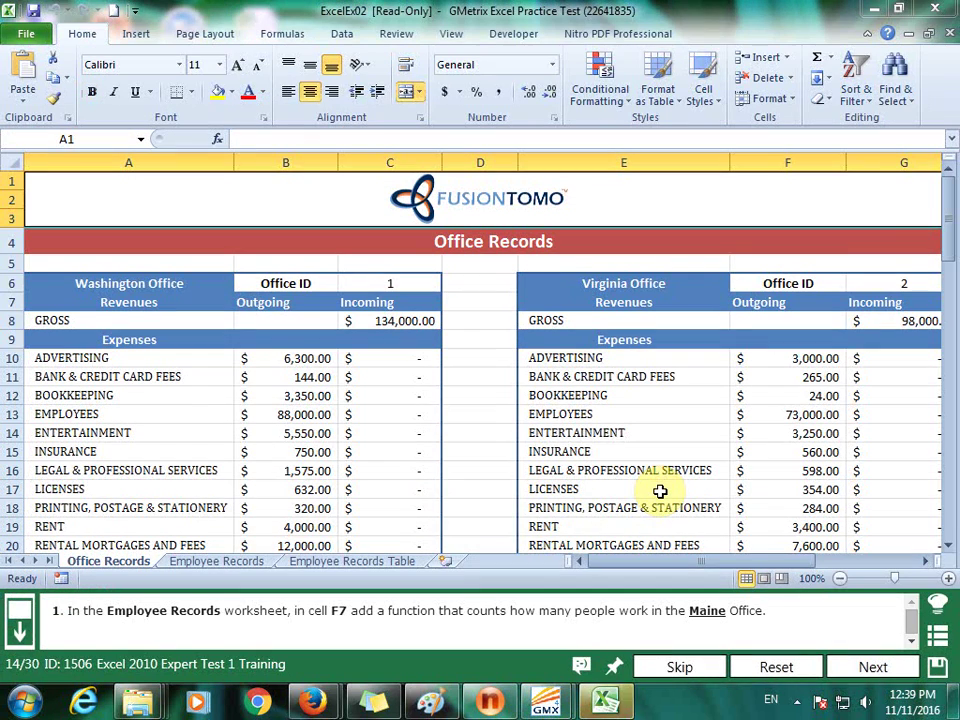
- On Employee Records, enter =COUNTIF(D7:D39,"Maine") in F7
{"action": "left_click", "coordinate": [248, 565]}
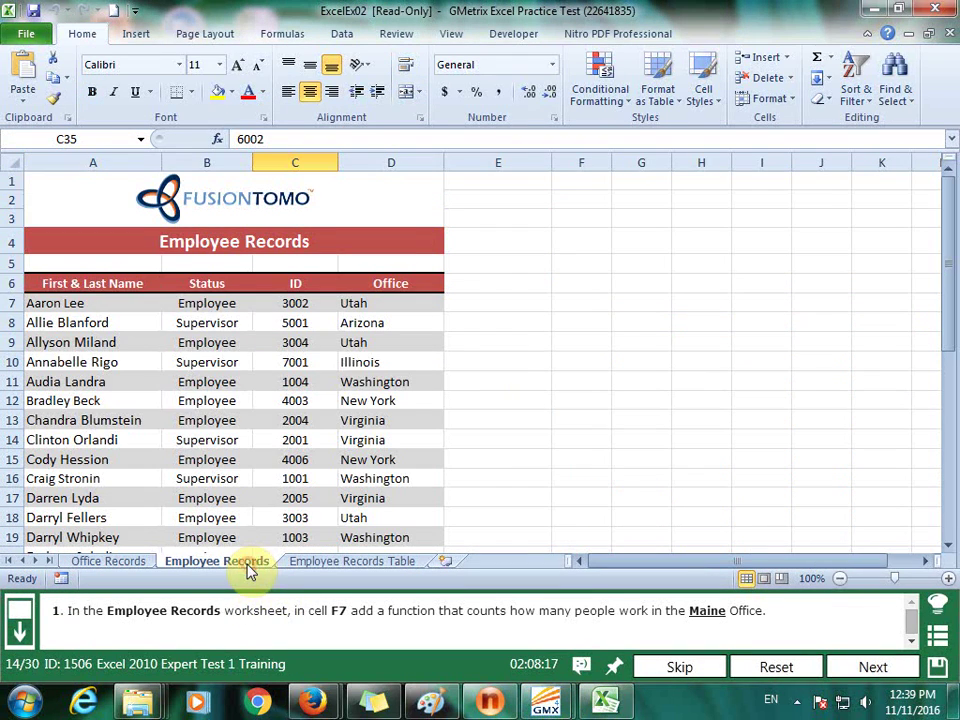
{"action": "left_click", "coordinate": [80, 139]}
{"action": "type", "text": "f7"}
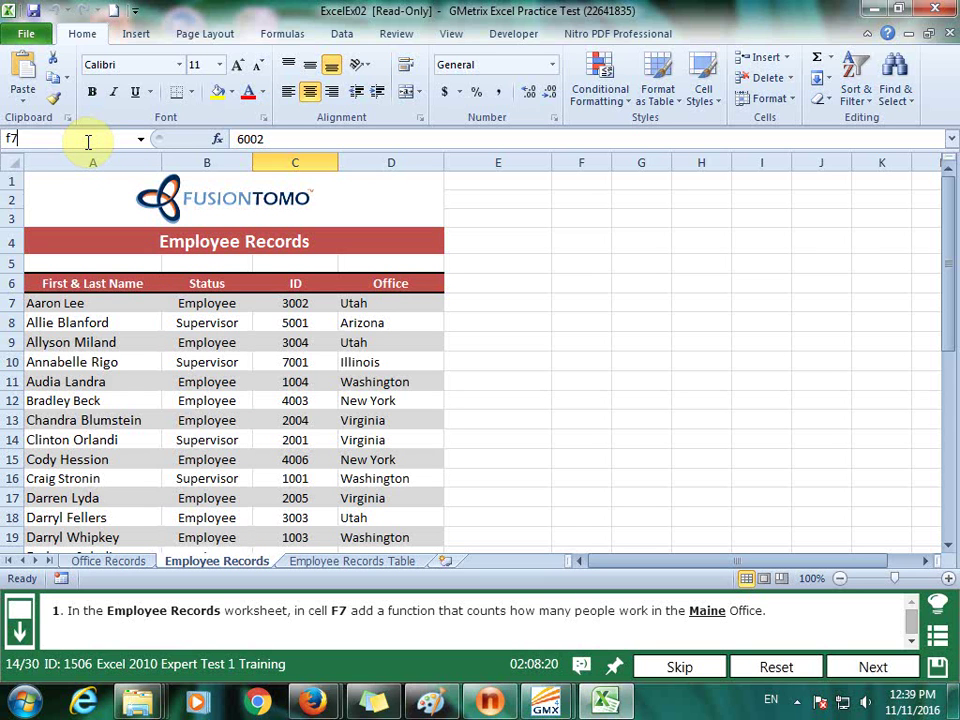
{"action": "key", "text": "Return"}
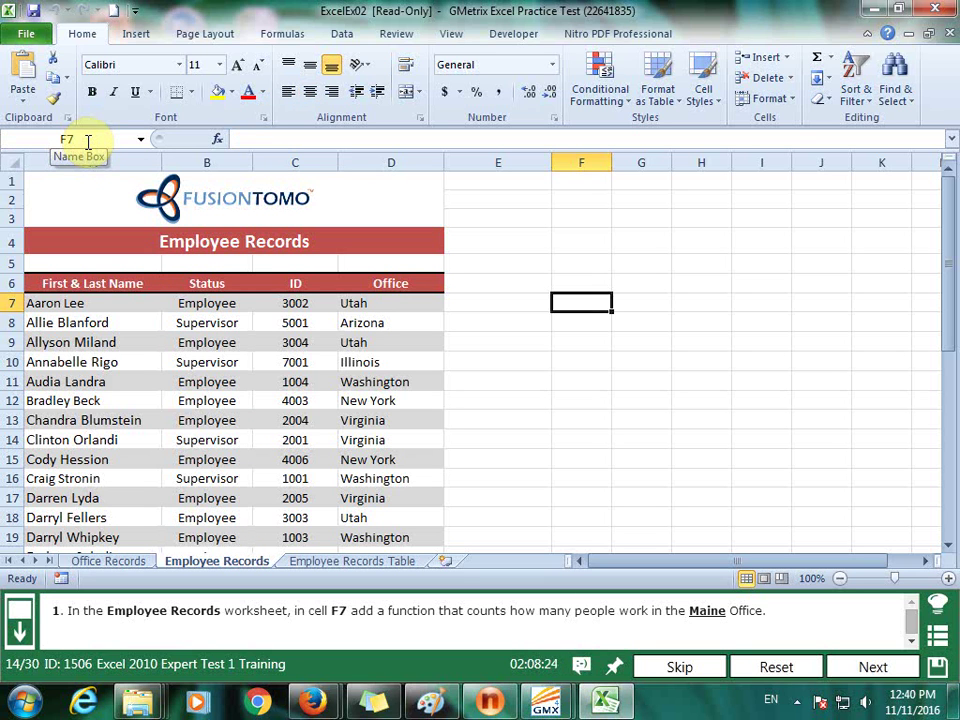
{"action": "type", "text": "=cou"}
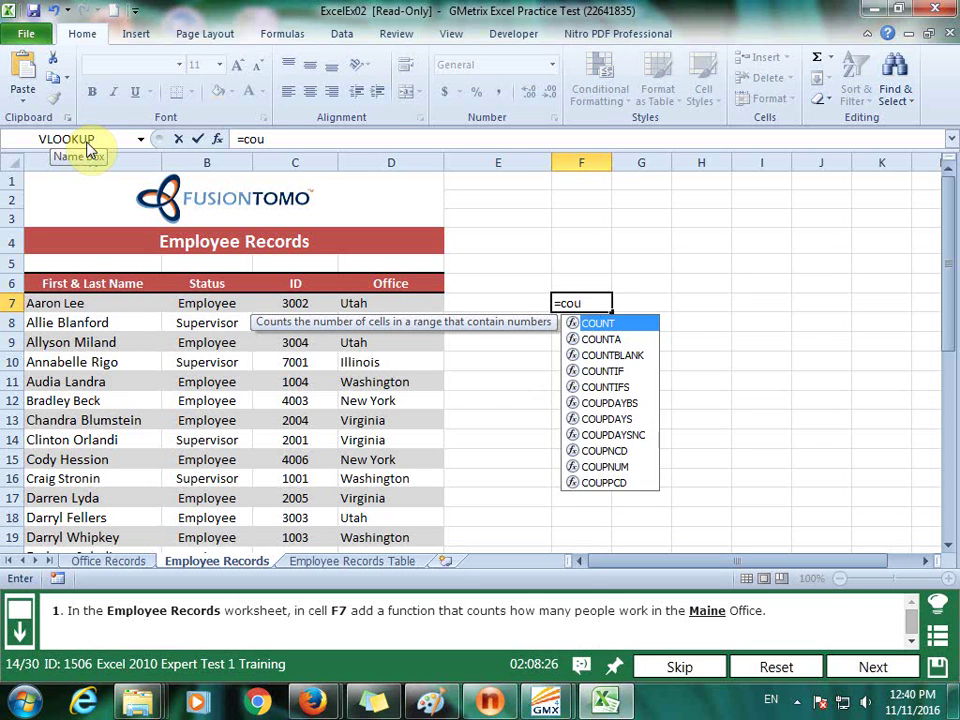
{"action": "type", "text": "ntif("}
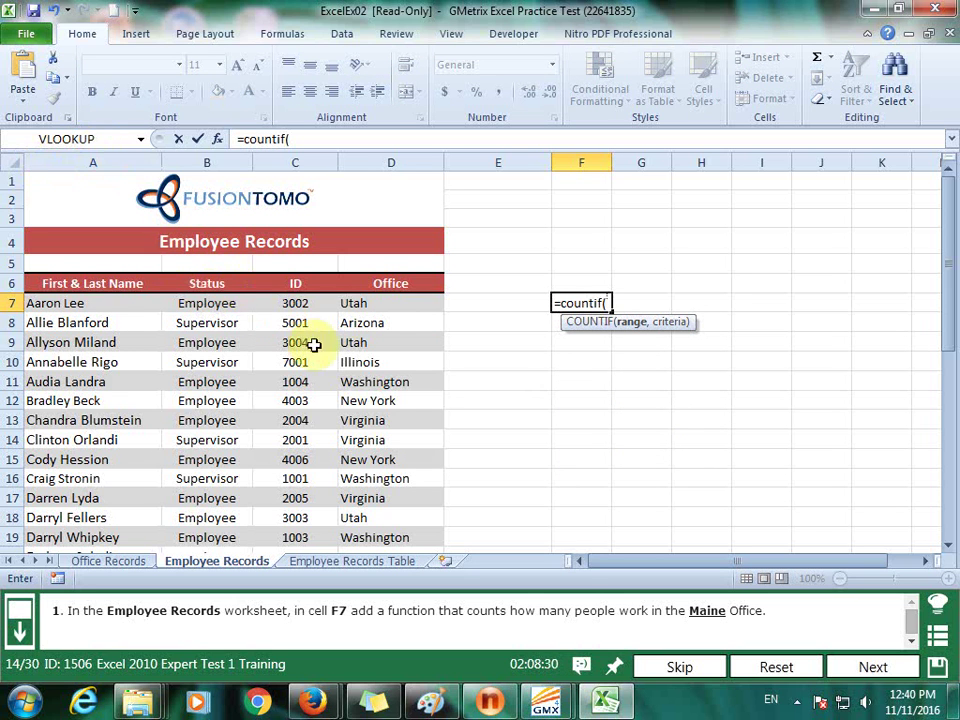
{"action": "left_click_drag", "start_coordinate": [385, 303], "coordinate": [398, 510]}
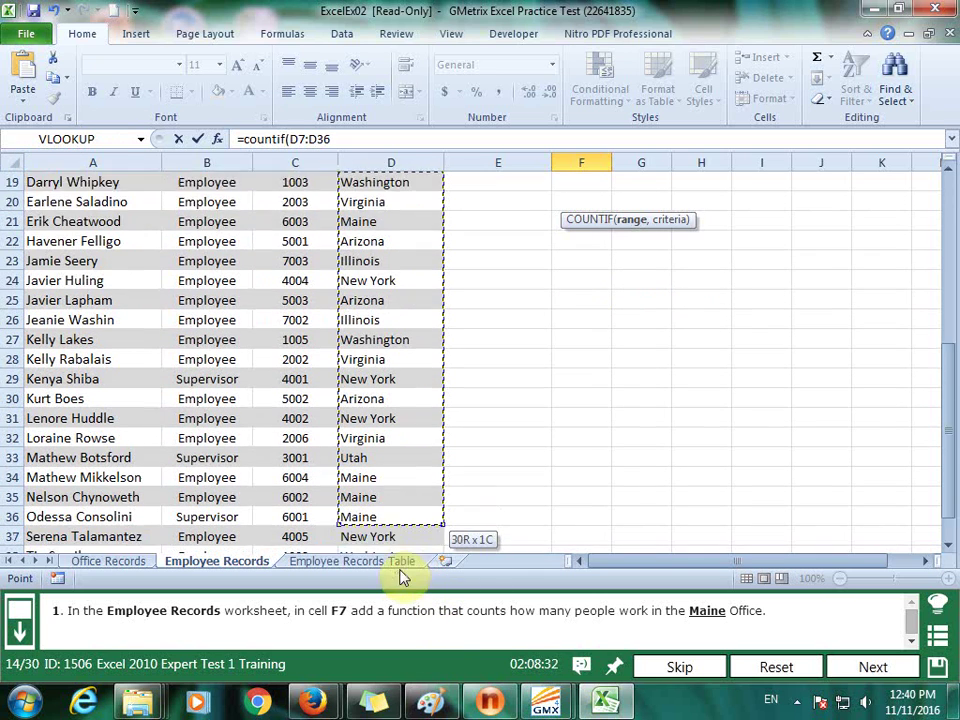
{"action": "left_click_drag", "start_coordinate": [398, 510], "coordinate": [398, 517]}
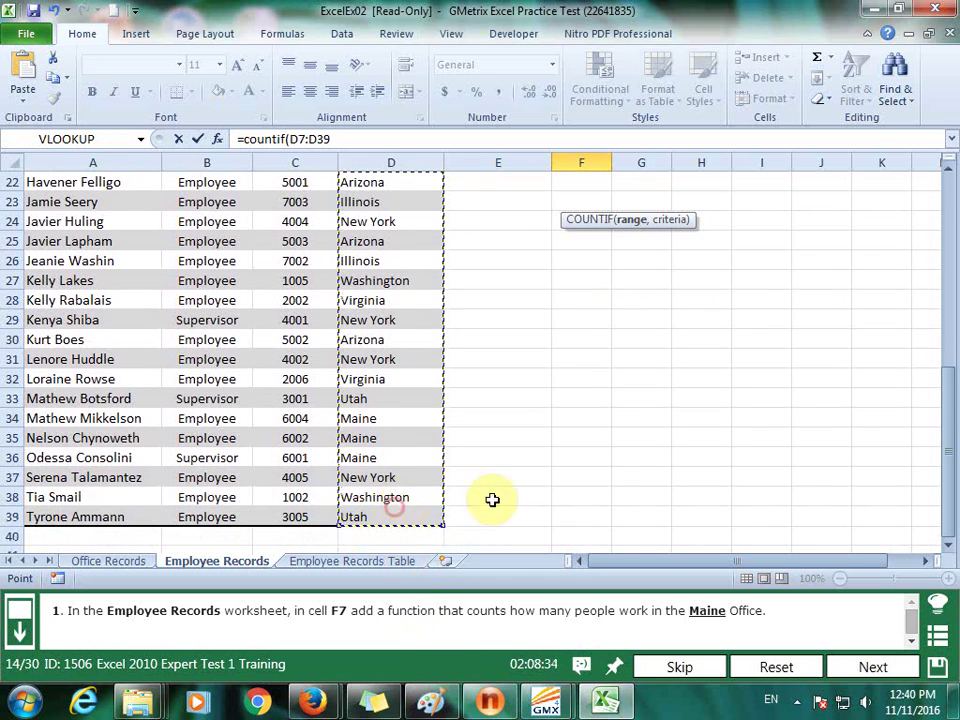
{"action": "type", "text": ",\"Maine"}
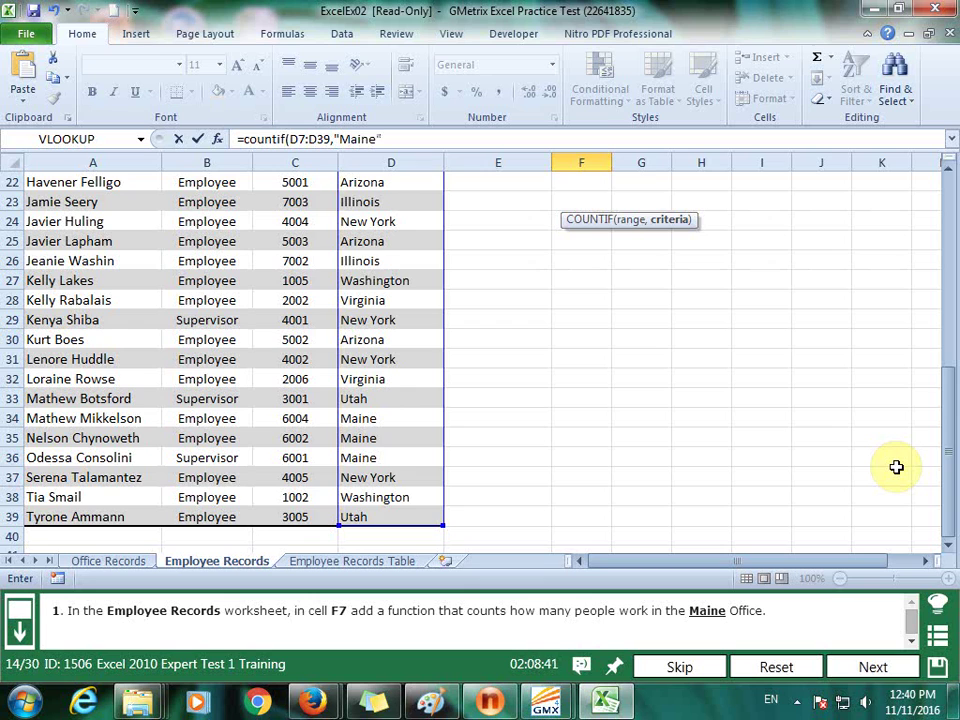
{"action": "key", "text": "Return"}
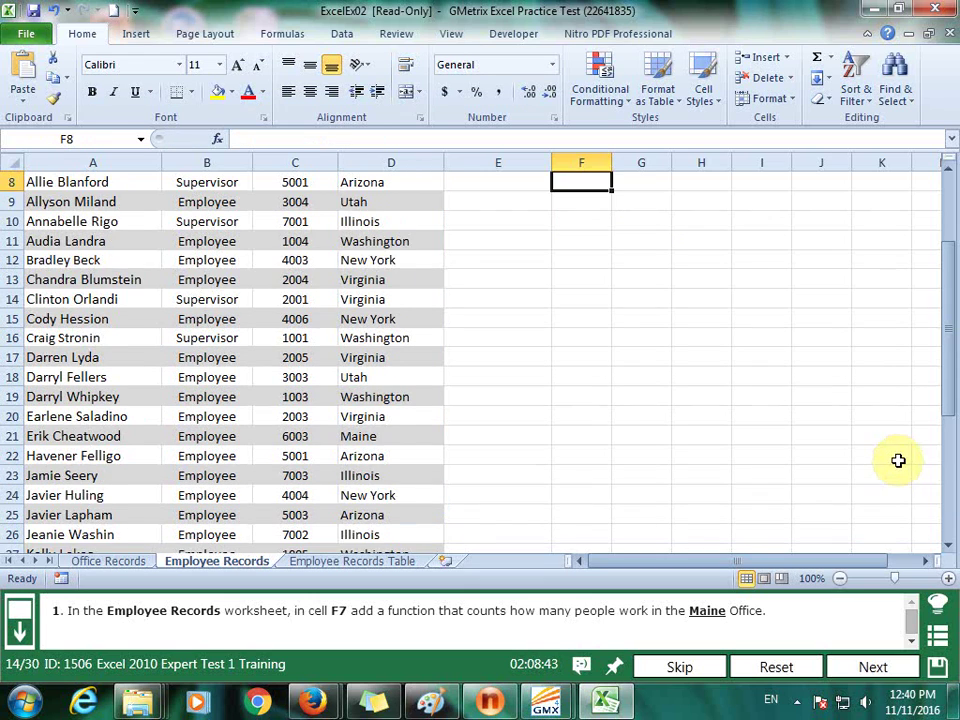
- Submit the COUNTIF task and continue to the next question
{"action": "scroll", "coordinate": [896, 462], "scroll_direction": "up", "scroll_amount": 2}
{"action": "left_click", "coordinate": [900, 667]}
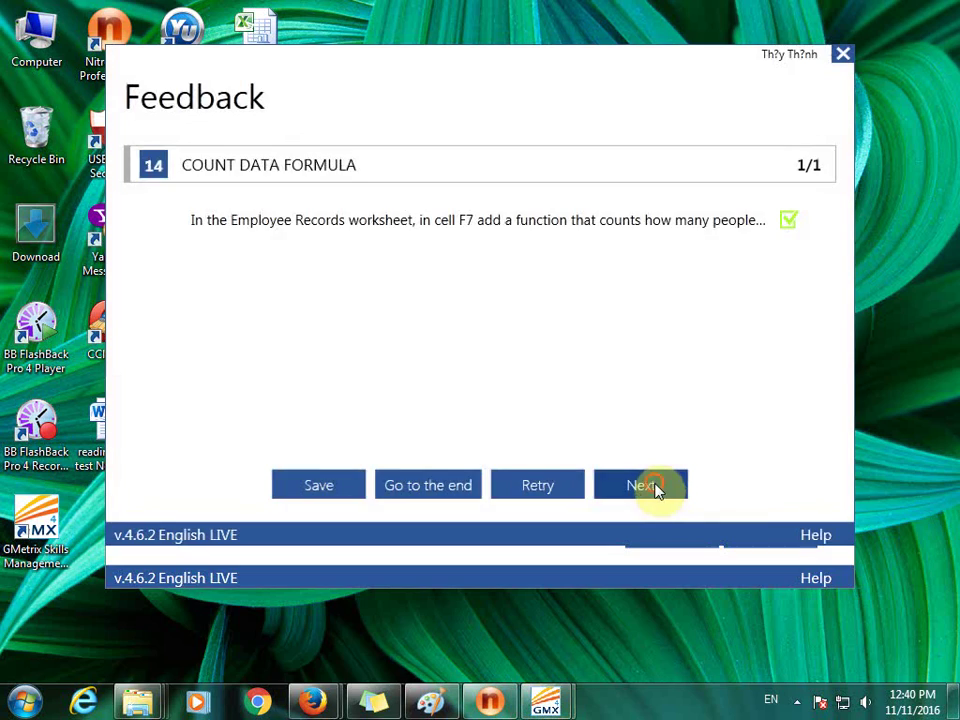
{"action": "left_click", "coordinate": [655, 488]}
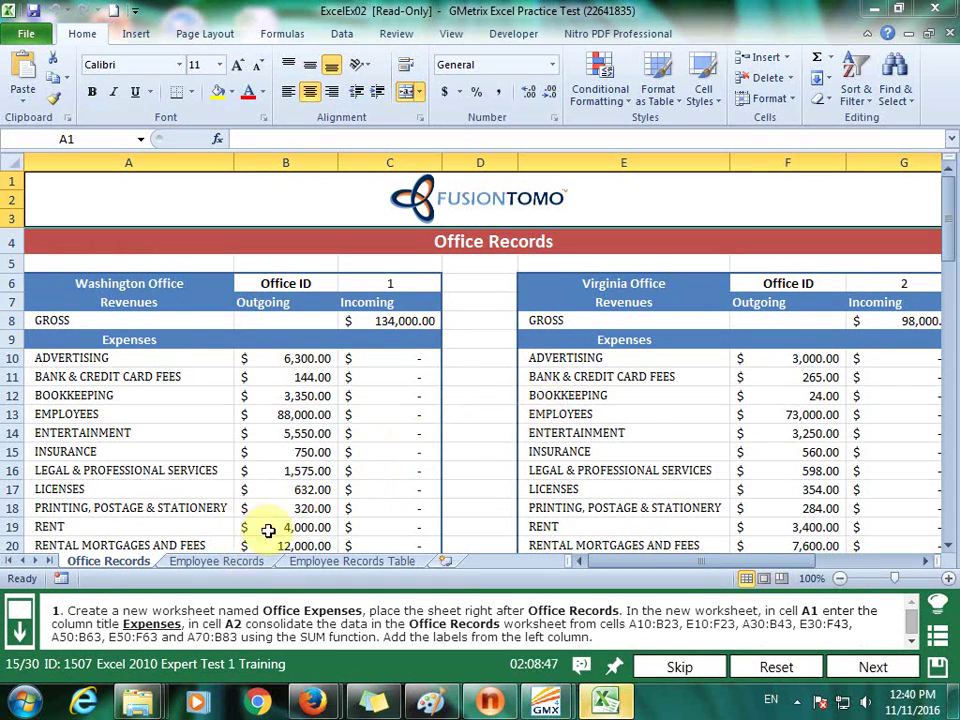
- Insert a sheet named Office Expenses after Office Records and enter Expenses in A1
{"action": "left_click", "coordinate": [447, 564]}
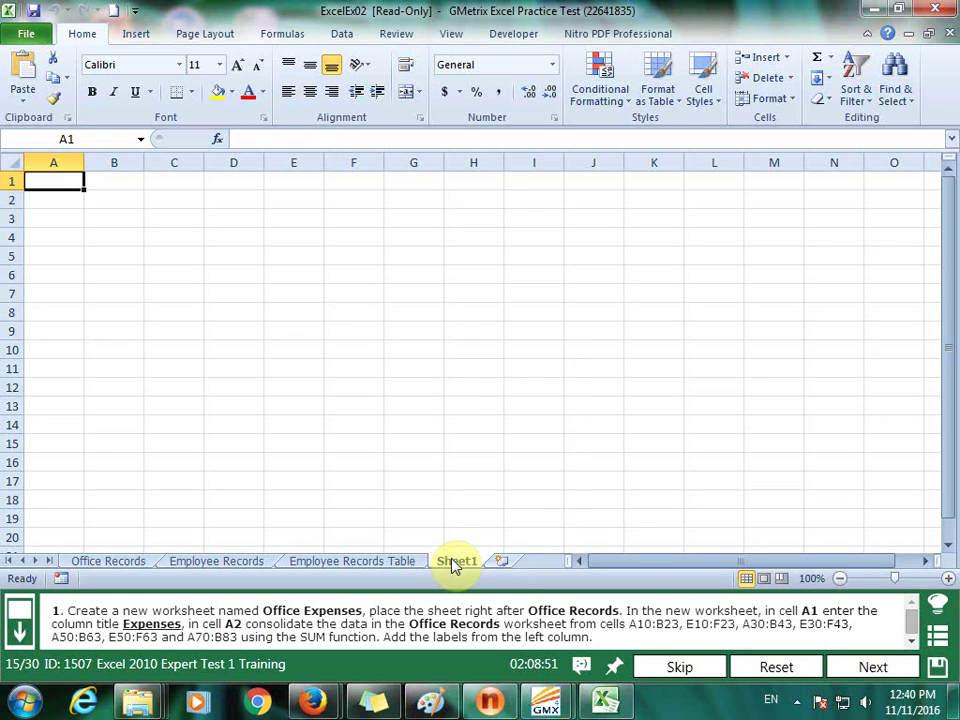
{"action": "right_click", "coordinate": [452, 565]}
{"action": "left_click", "coordinate": [506, 396]}
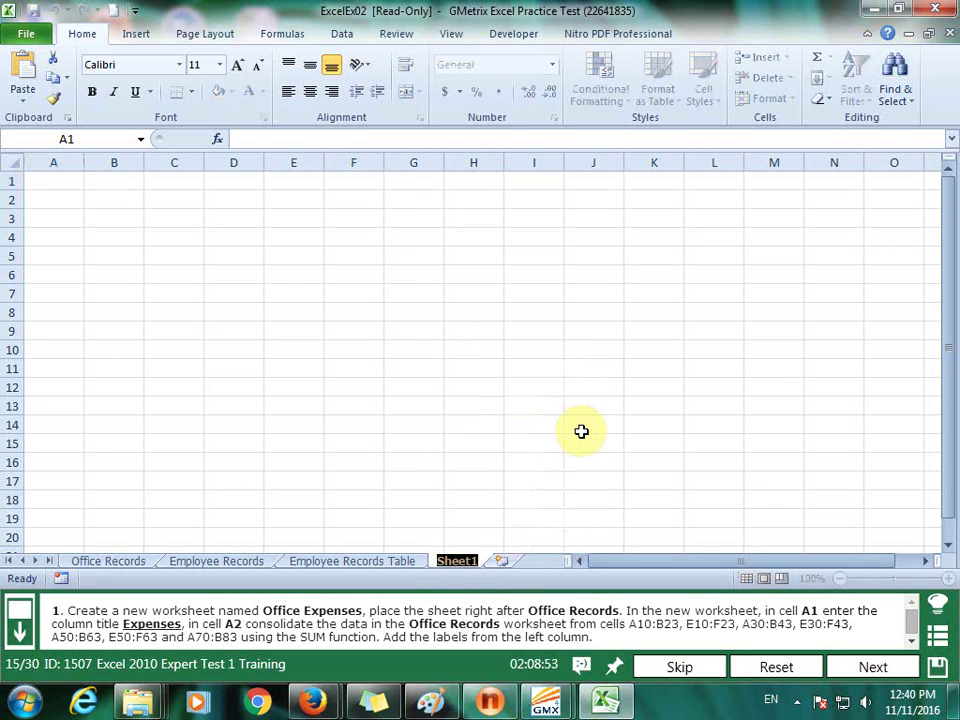
{"action": "type", "text": "O"}
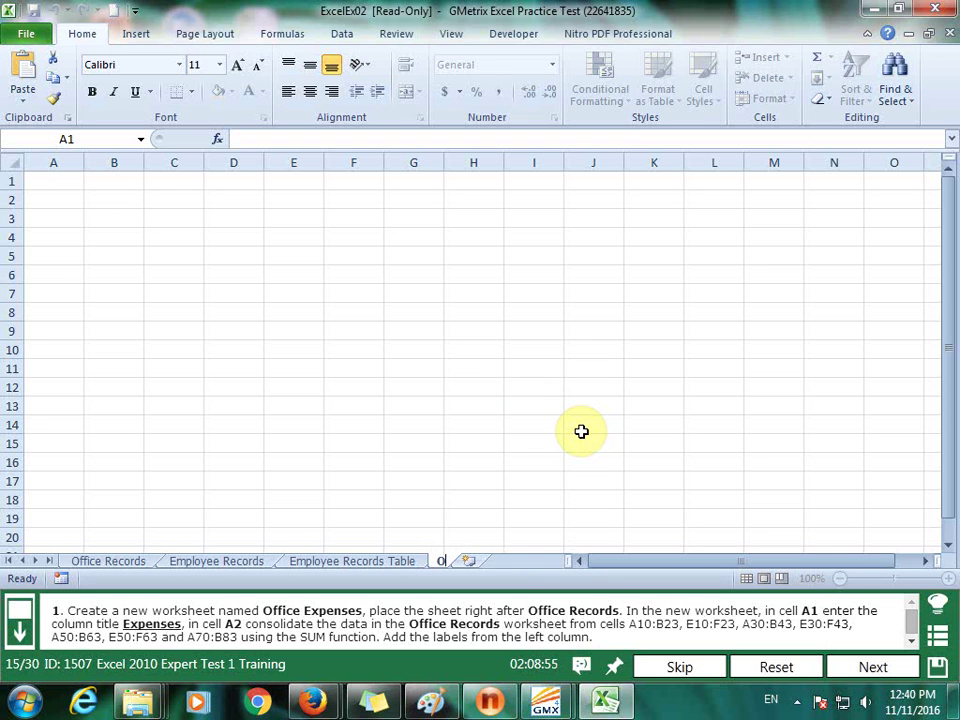
{"action": "type", "text": "ffice Expen"}
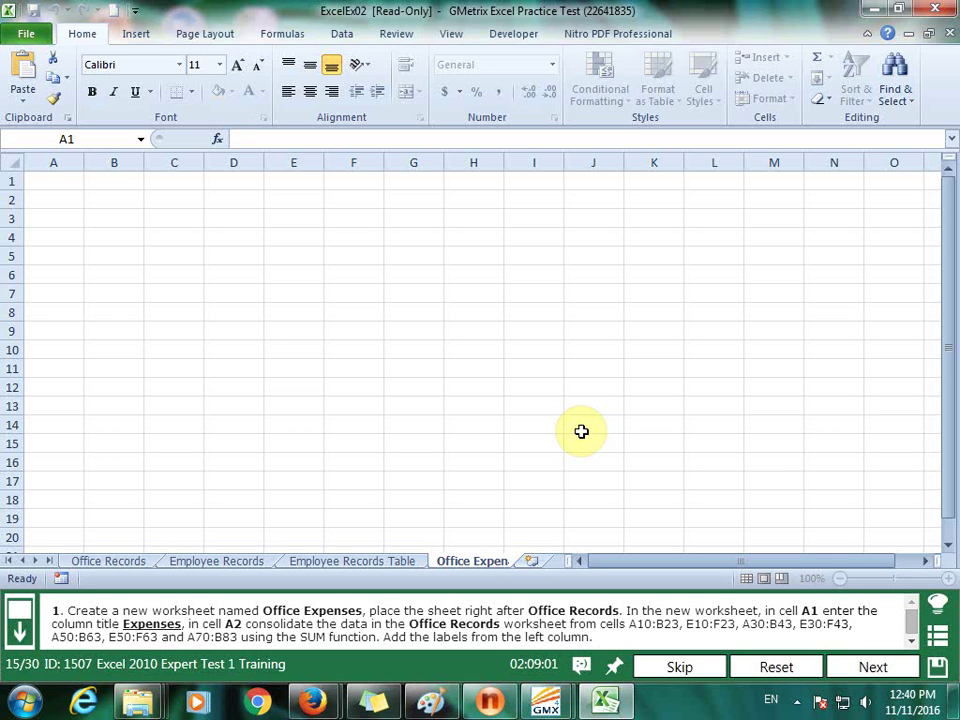
{"action": "type", "text": "ses"}
{"action": "key", "text": "Return"}
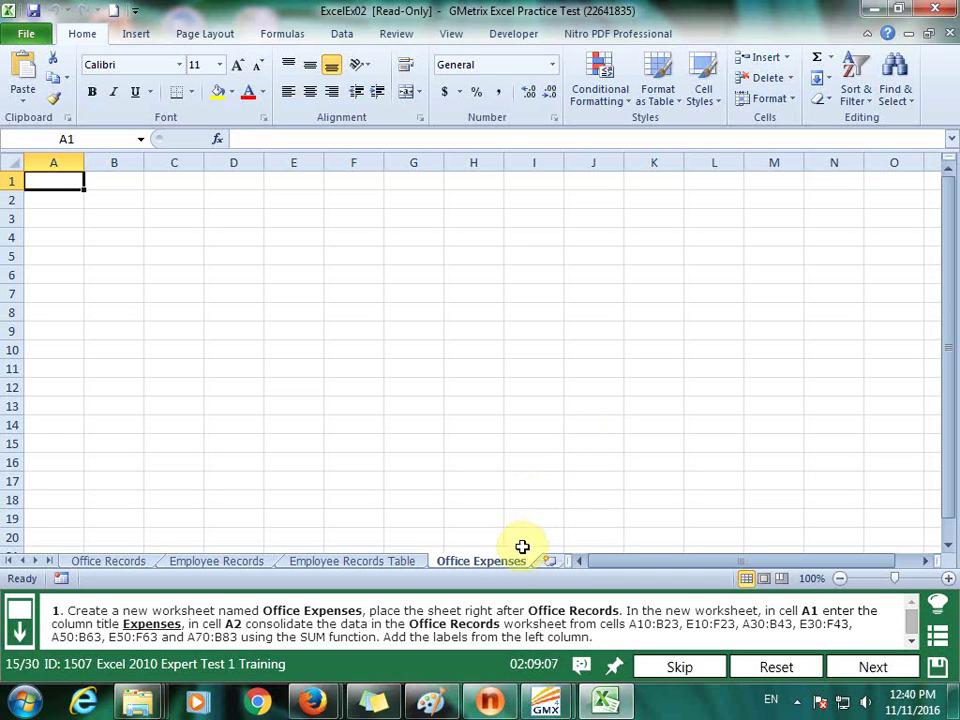
{"action": "left_click_drag", "start_coordinate": [513, 561], "coordinate": [198, 567]}
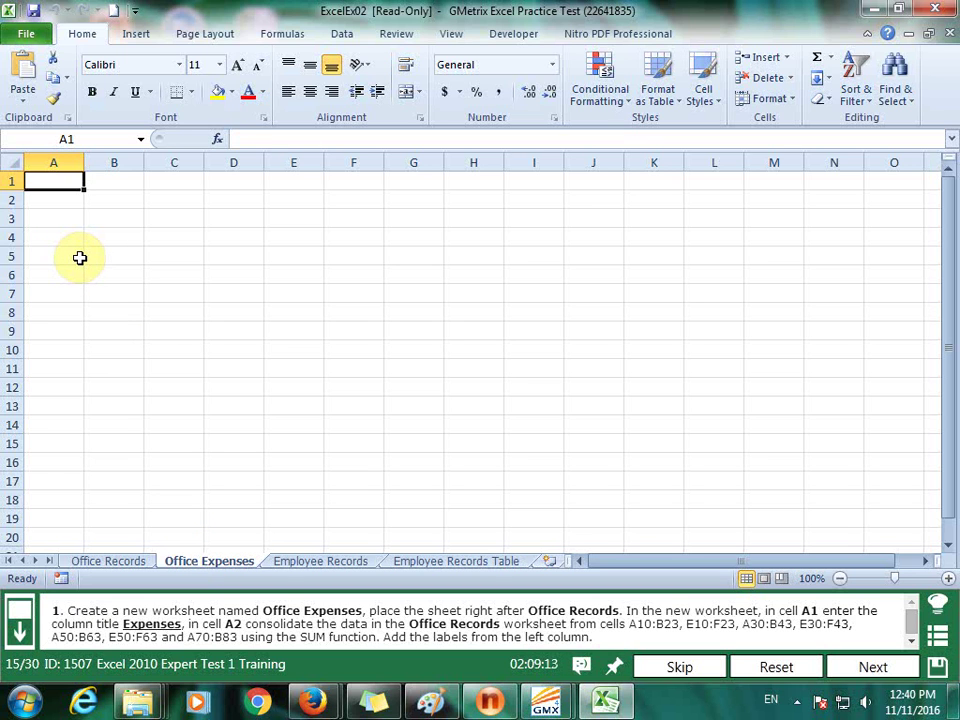
{"action": "type", "text": "Expenses"}
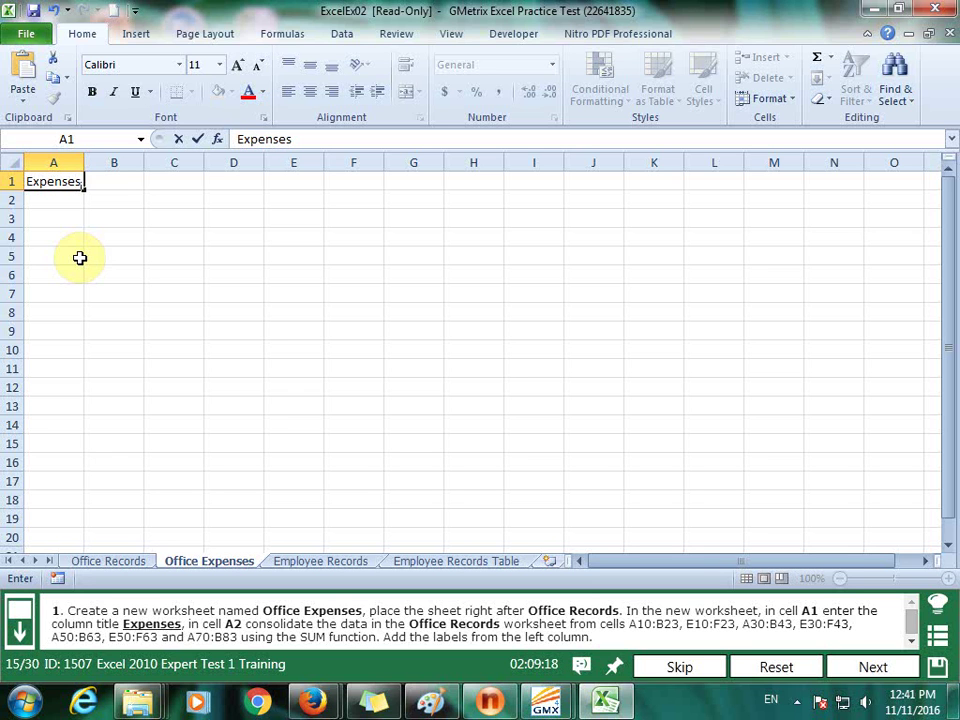
{"action": "key", "text": "Return"}
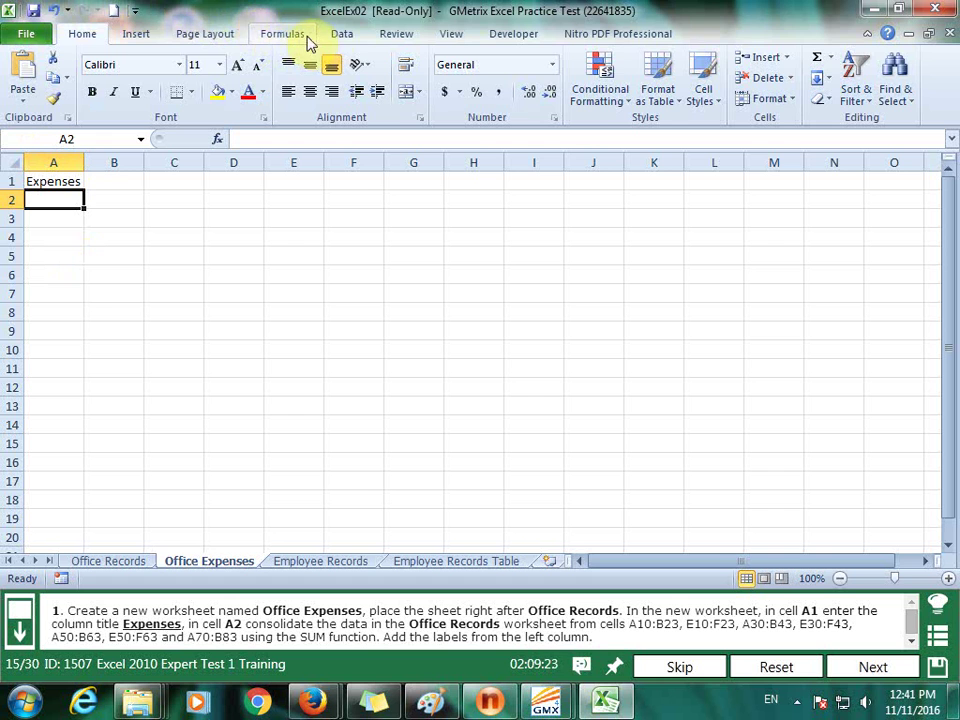
- Open Consolidate with Sum and add Office Records range A10:B23 as the first source
{"action": "left_click", "coordinate": [341, 34]}
{"action": "left_click", "coordinate": [703, 78]}
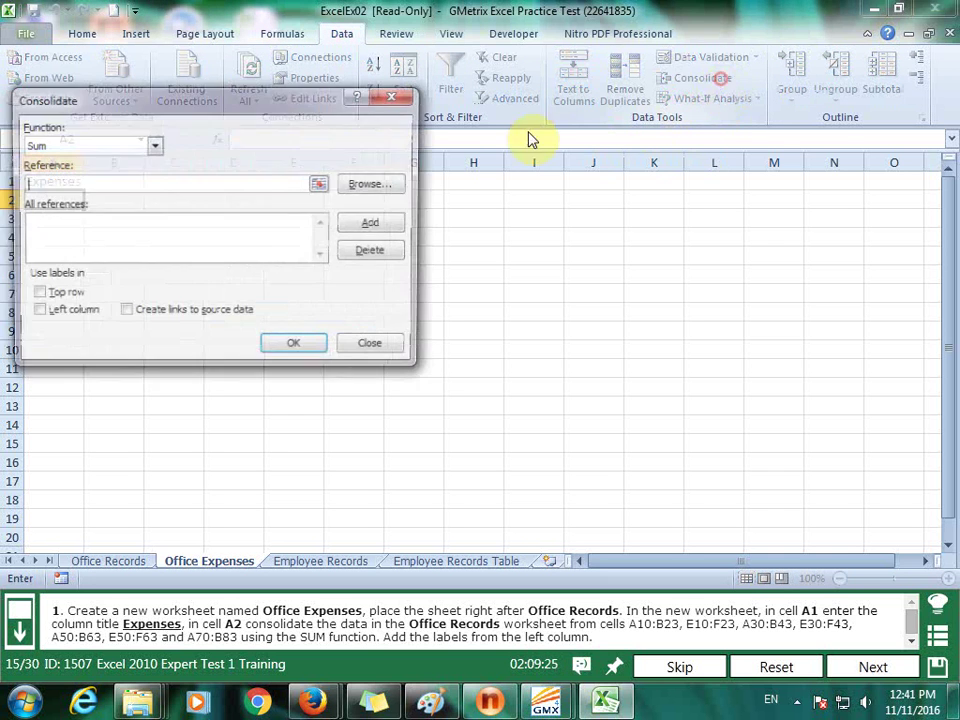
{"action": "left_click", "coordinate": [320, 184]}
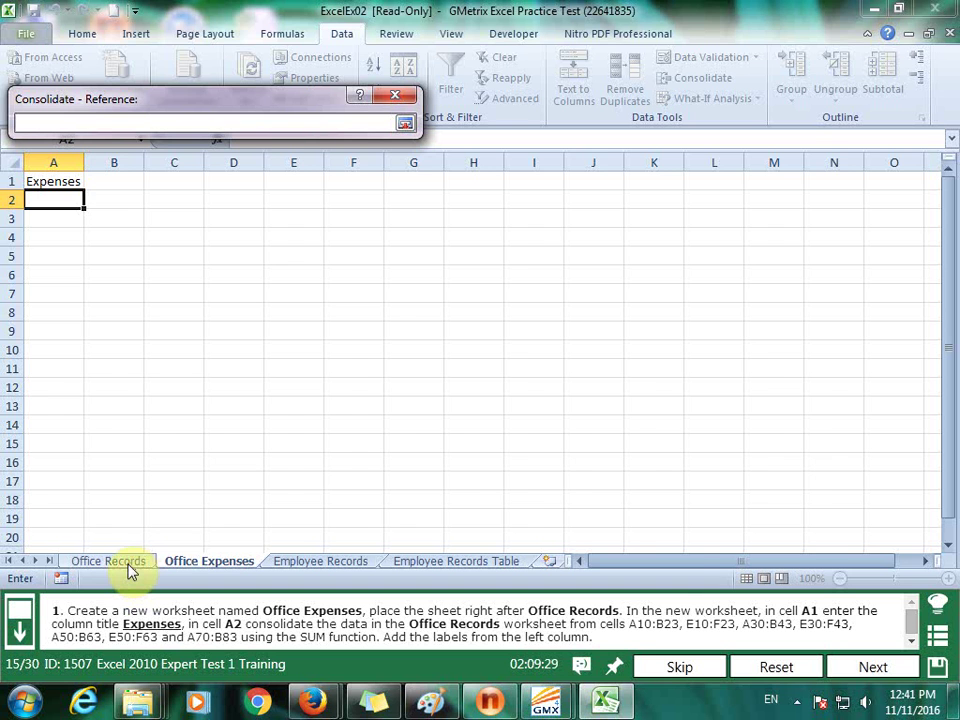
{"action": "left_click", "coordinate": [127, 566]}
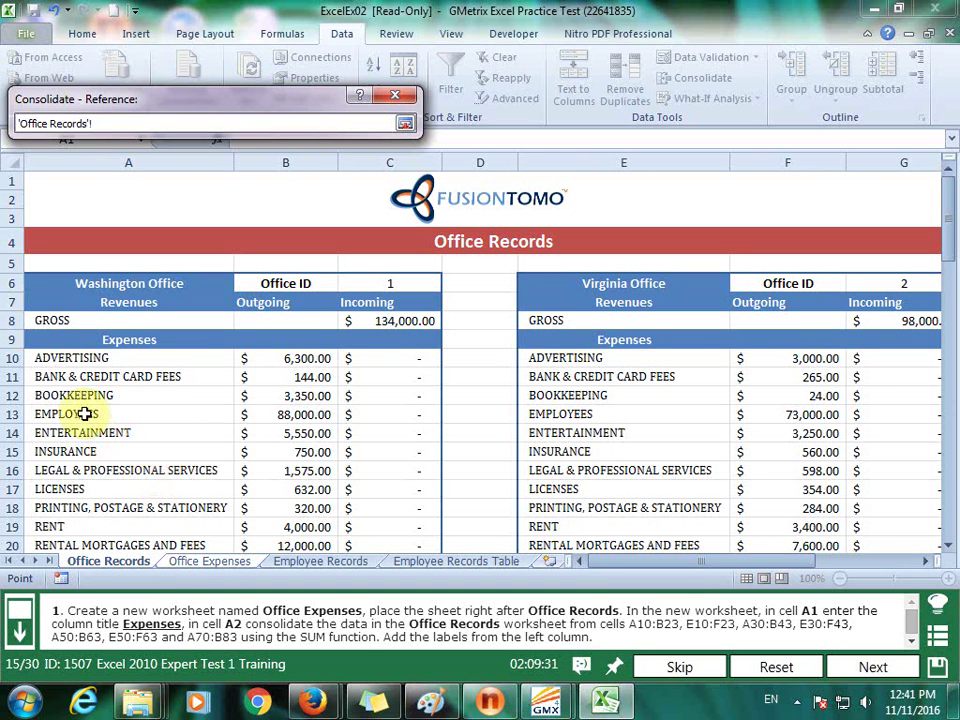
{"action": "mouse_move", "coordinate": [75, 357]}
{"action": "left_mouse_down"}
{"action": "mouse_move", "coordinate": [313, 630]}
{"action": "mouse_move", "coordinate": [300, 505]}
{"action": "left_mouse_up"}
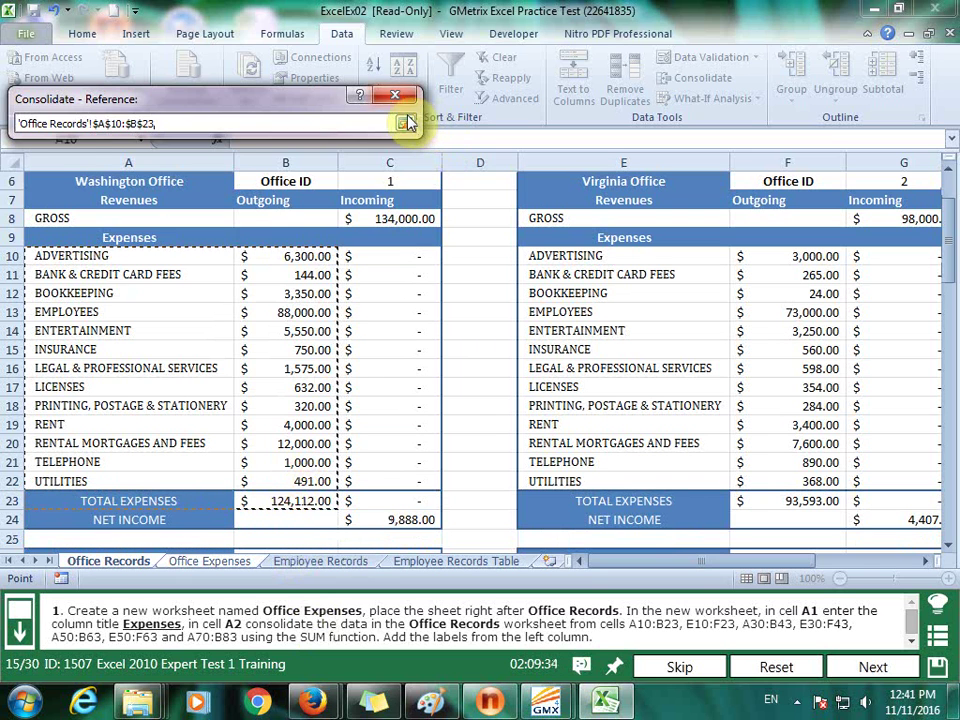
{"action": "left_click", "coordinate": [407, 122]}
{"action": "left_click", "coordinate": [376, 232]}
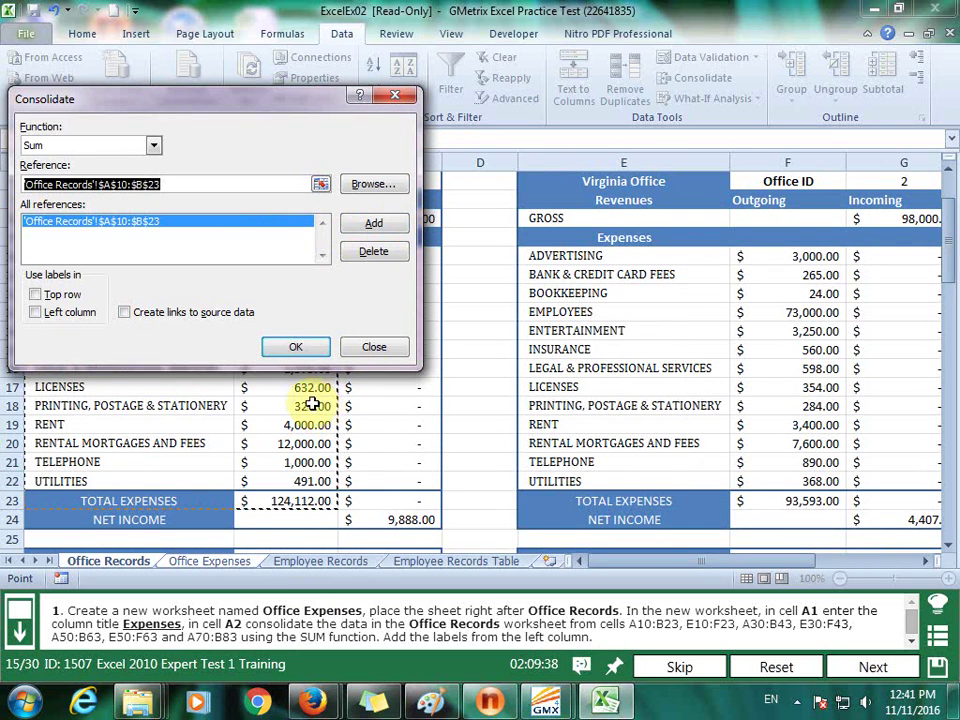
- Add Office Records ranges E10:F23, A30:B43 and E30:F43 to the consolidation list
{"action": "left_click_drag", "start_coordinate": [176, 184], "coordinate": [99, 184]}
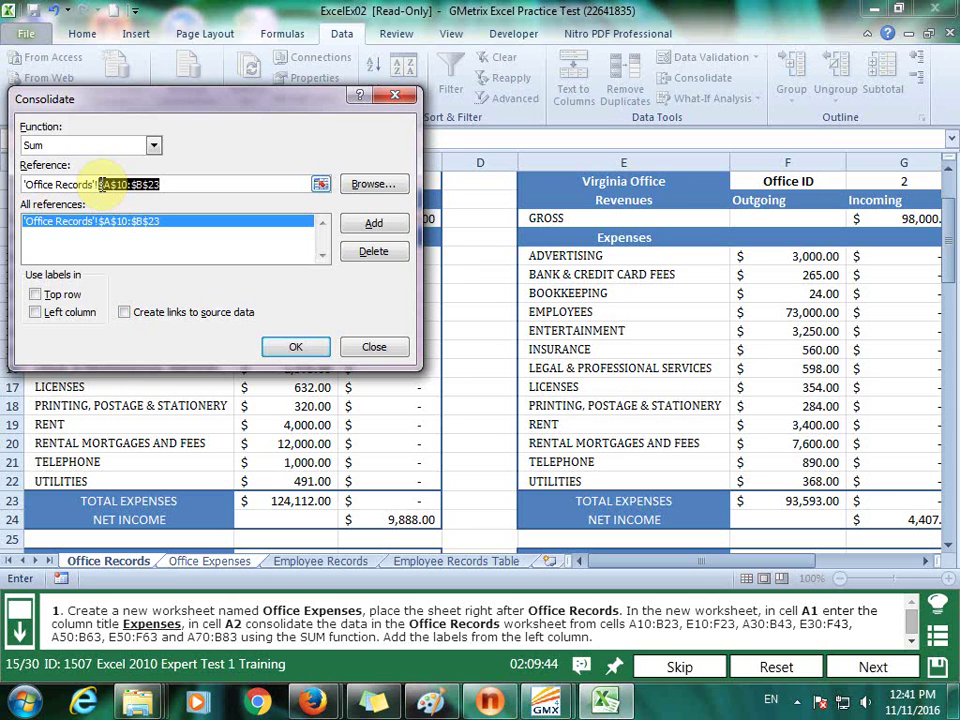
{"action": "key", "text": "BackSpace"}
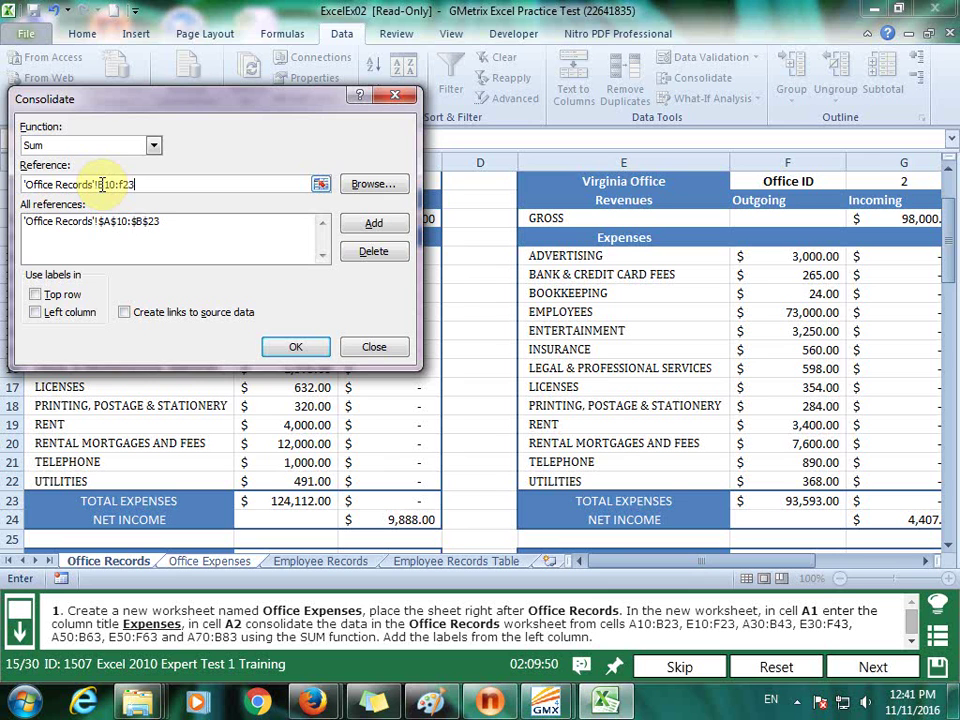
{"action": "left_click", "coordinate": [365, 223]}
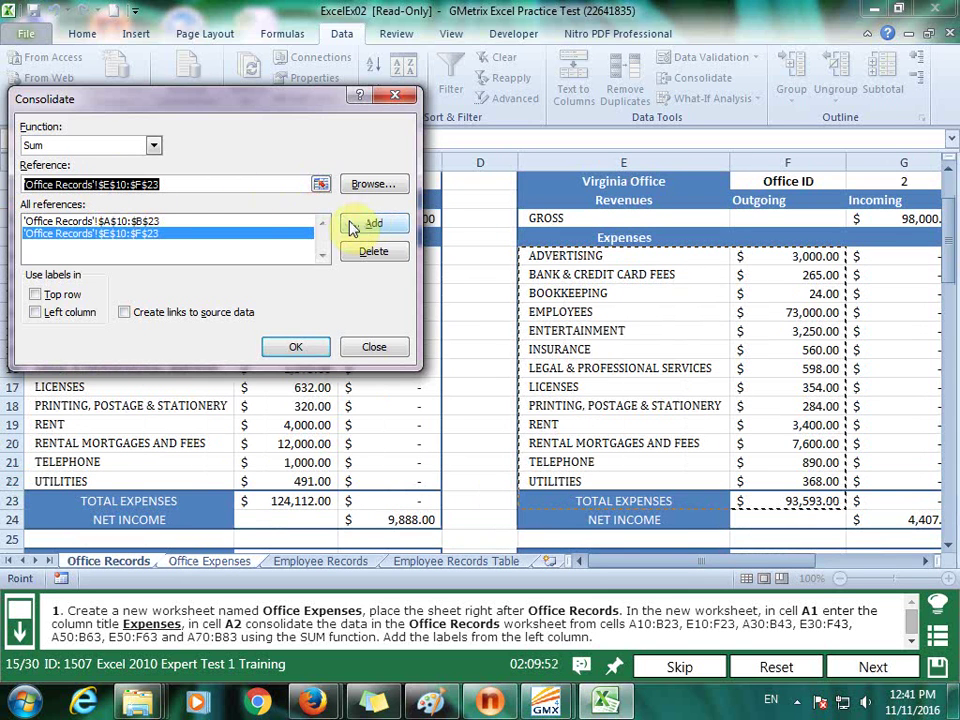
{"action": "left_click_drag", "start_coordinate": [165, 184], "coordinate": [97, 184]}
{"action": "type", "text": "A3"}
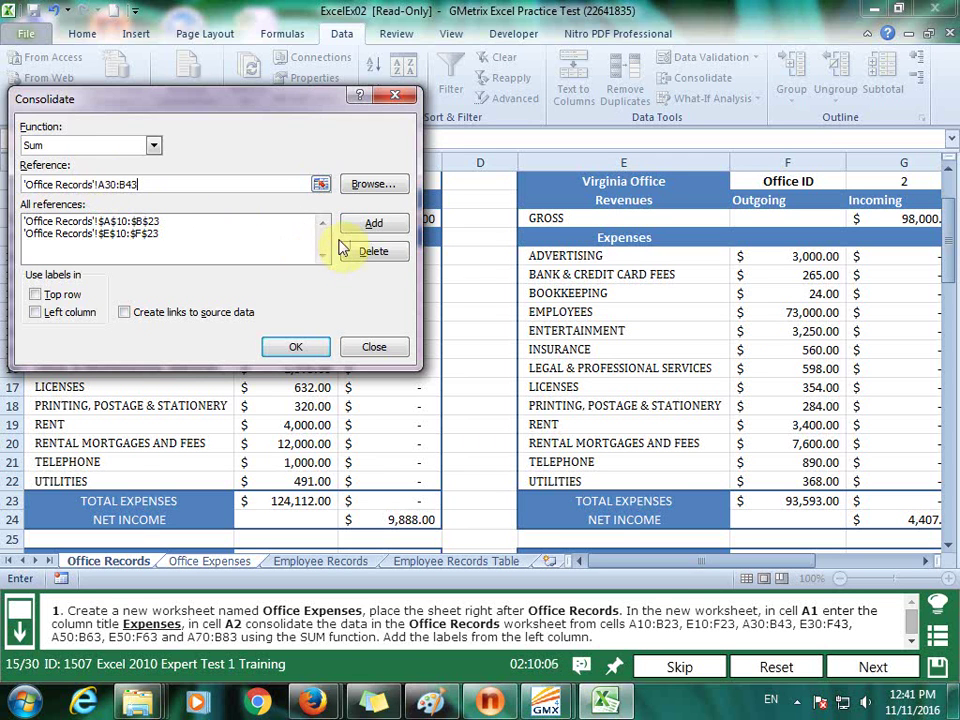
{"action": "left_click", "coordinate": [373, 222]}
{"action": "left_click_drag", "start_coordinate": [189, 184], "coordinate": [100, 183]}
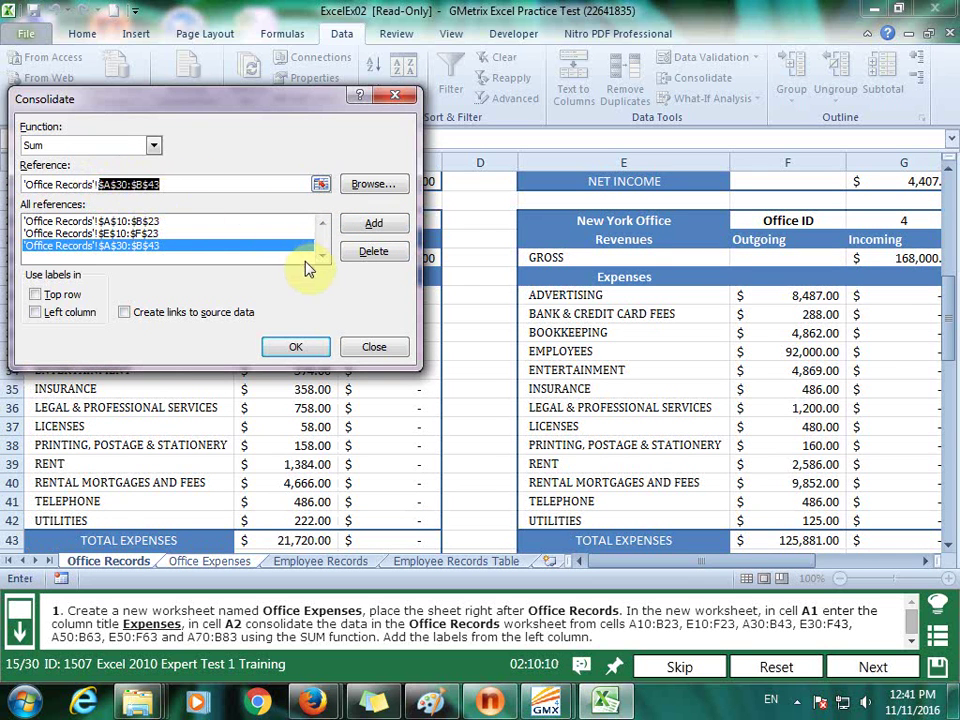
{"action": "type", "text": "E"}
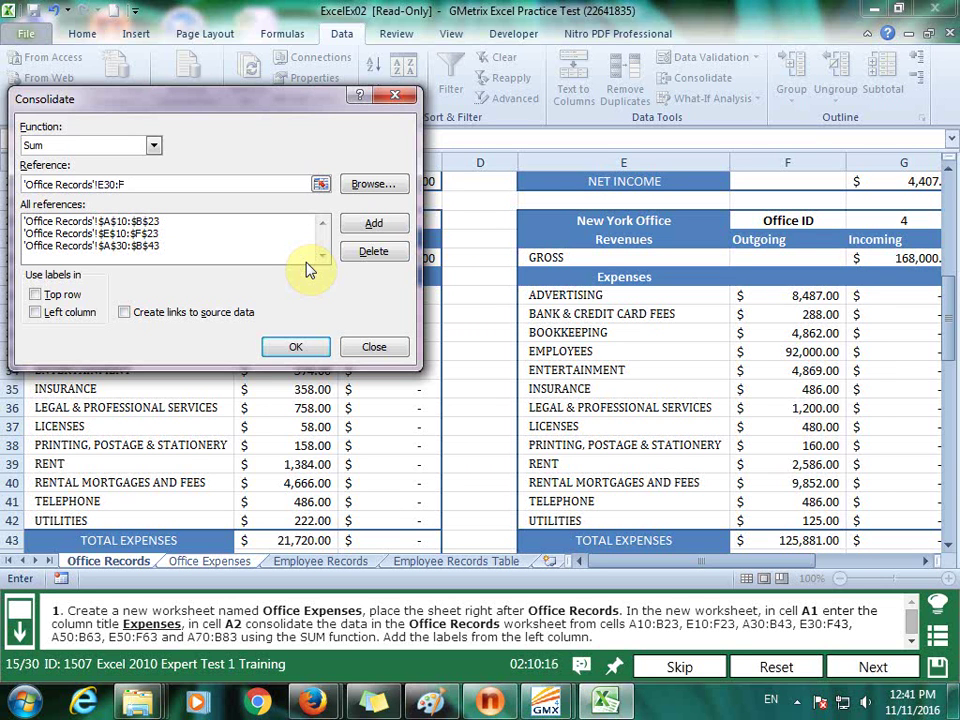
{"action": "left_click", "coordinate": [373, 223]}
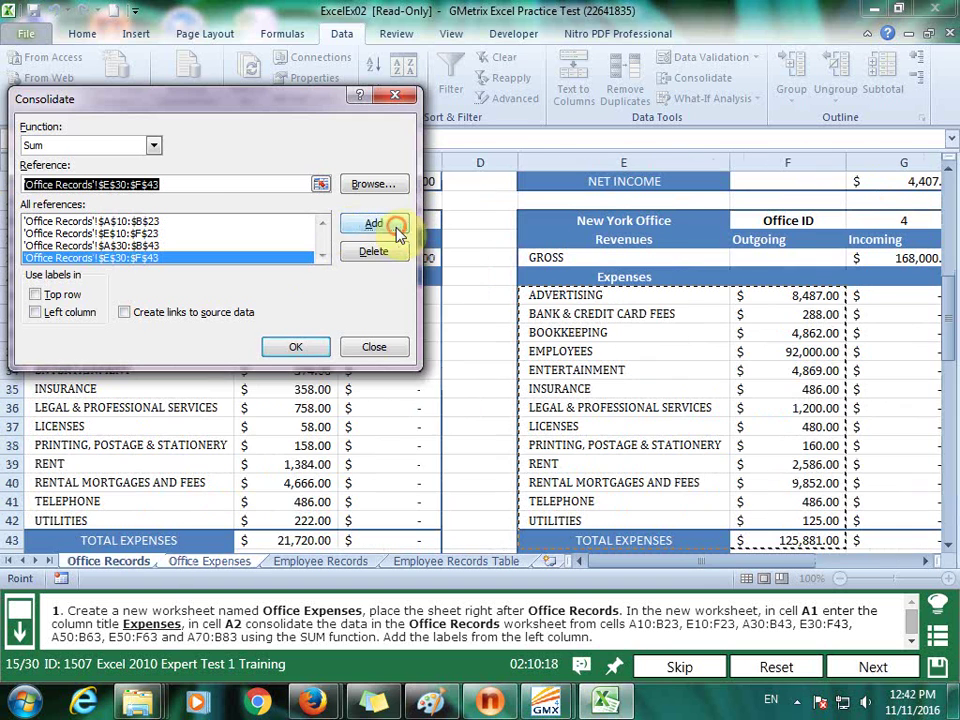
- Add Office Records ranges A50:B63, E50:F63 and A70:B83 to the consolidation sources
{"action": "left_click_drag", "start_coordinate": [195, 184], "coordinate": [103, 190]}
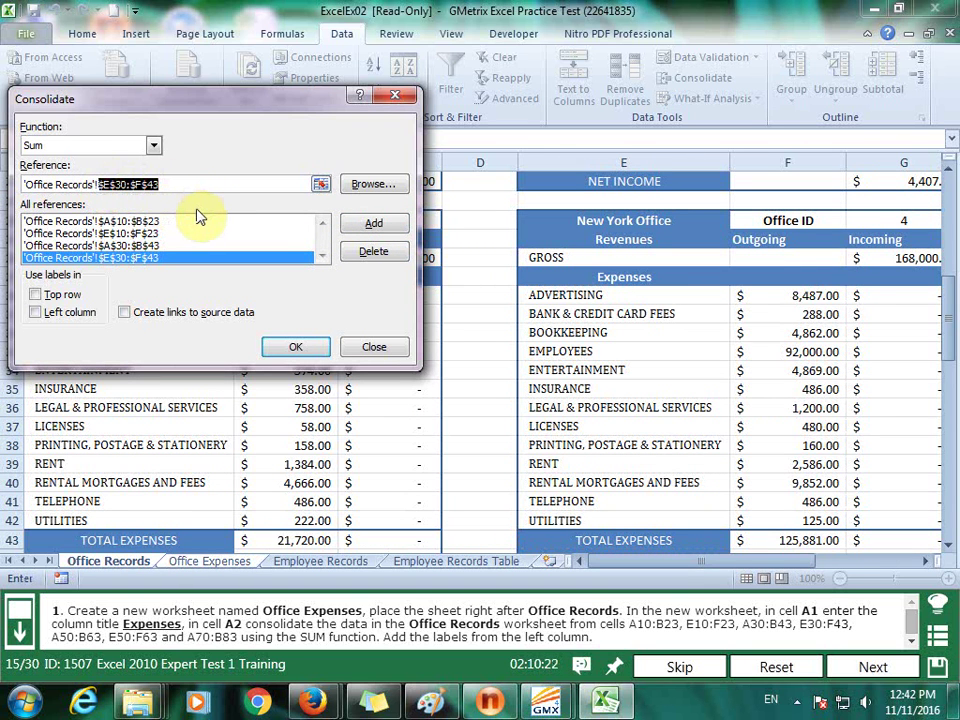
{"action": "type", "text": "A"}
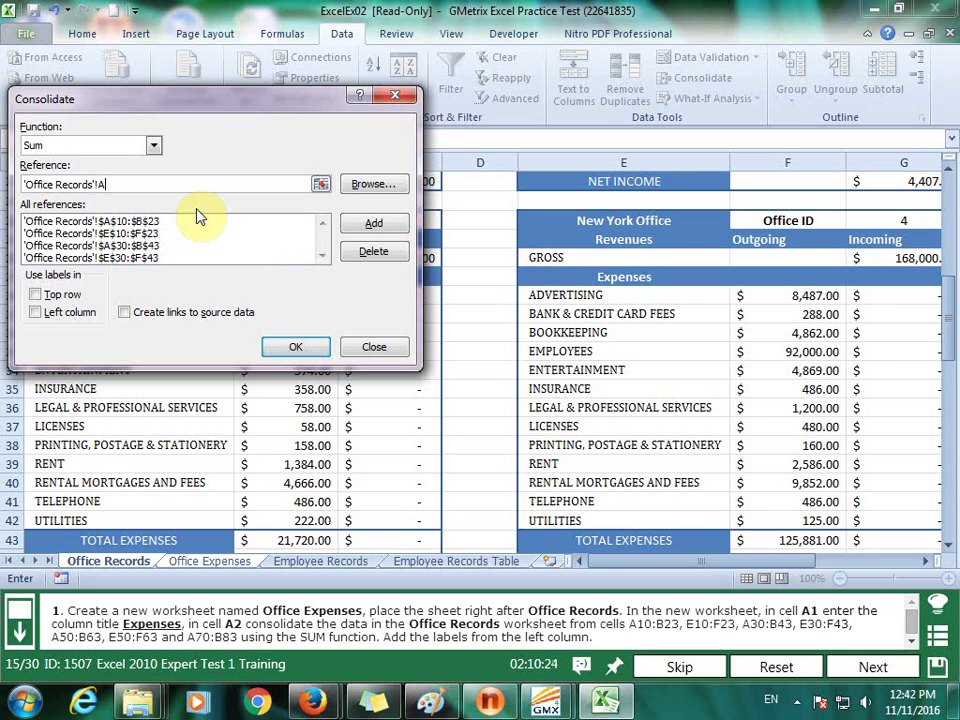
{"action": "type", "text": "$50"}
{"action": "type", "text": ":$"}
{"action": "type", "text": "B$63"}
{"action": "left_click", "coordinate": [366, 226]}
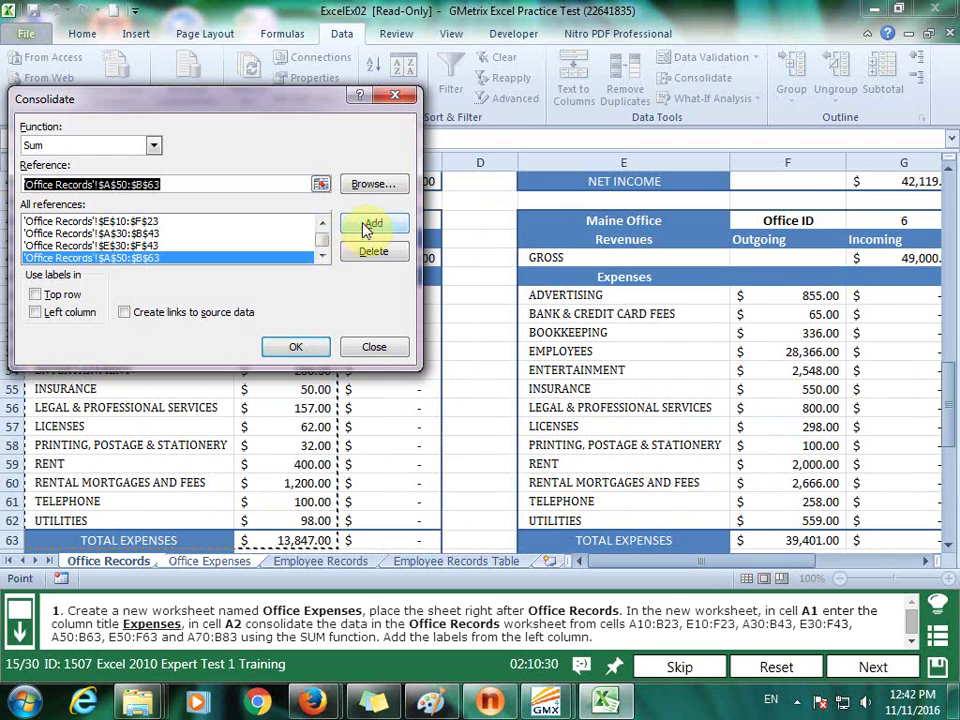
{"action": "left_click_drag", "start_coordinate": [223, 183], "coordinate": [110, 184]}
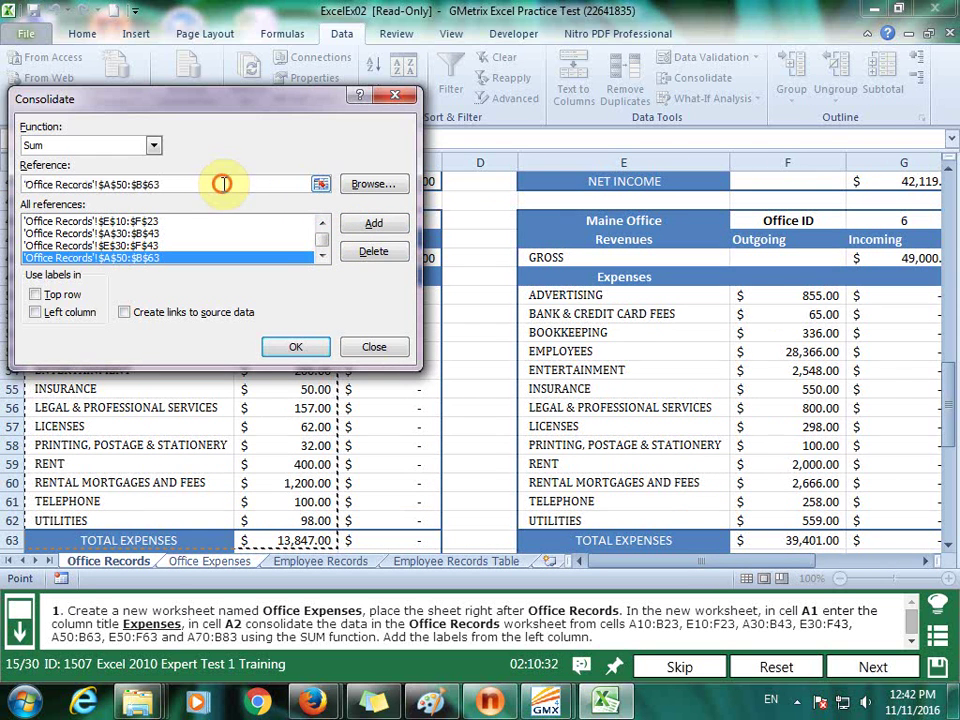
{"action": "left_click", "coordinate": [129, 184]}
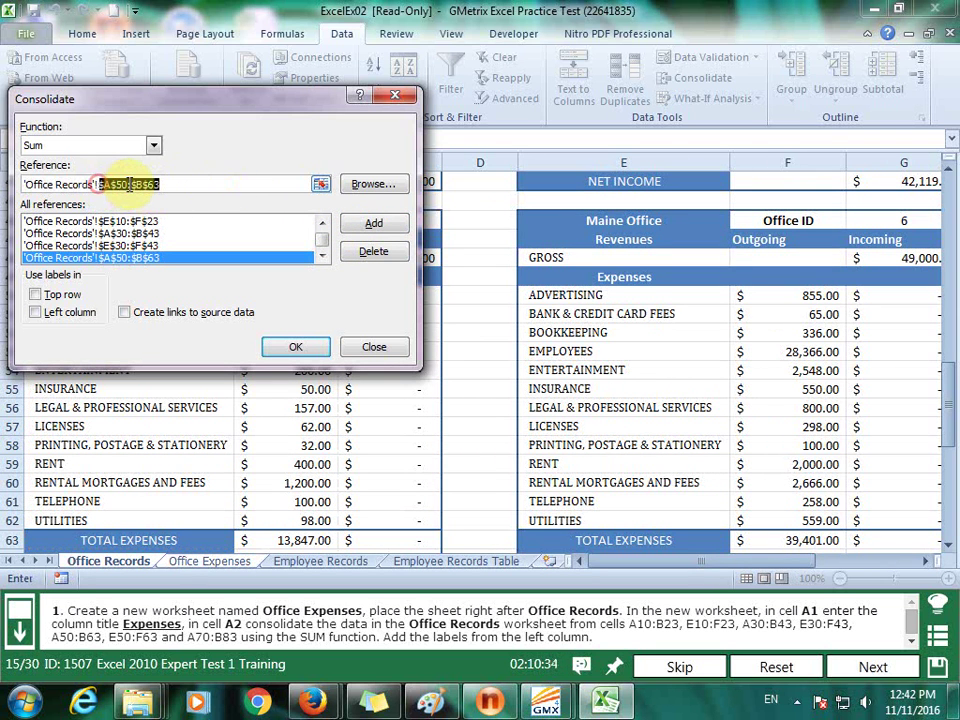
{"action": "type", "text": "E"}
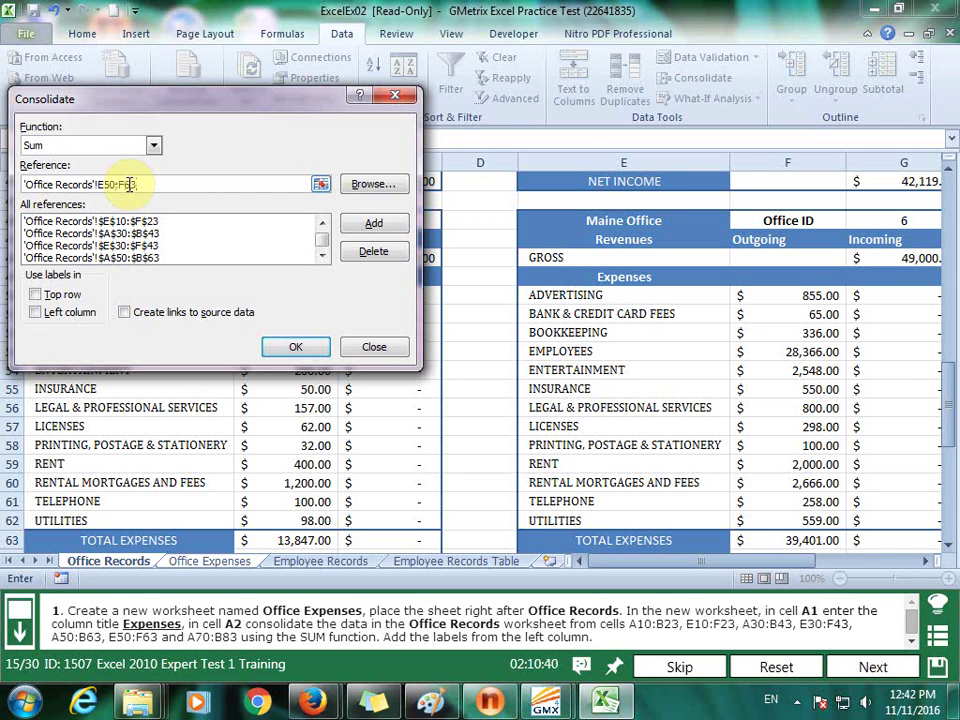
{"action": "left_click", "coordinate": [345, 222]}
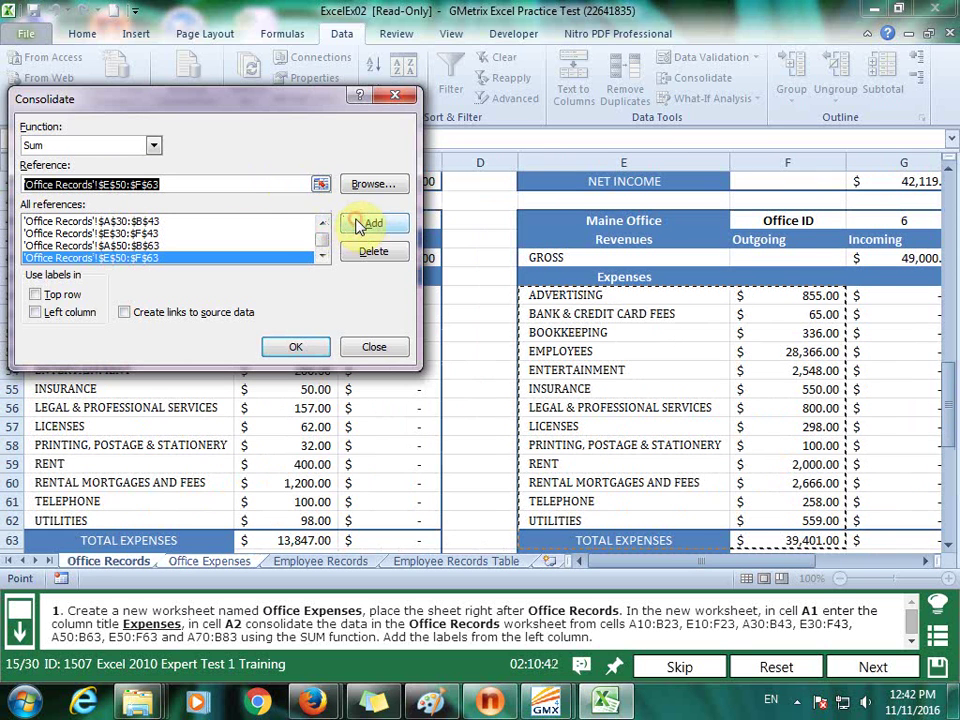
{"action": "left_click_drag", "start_coordinate": [204, 184], "coordinate": [97, 184]}
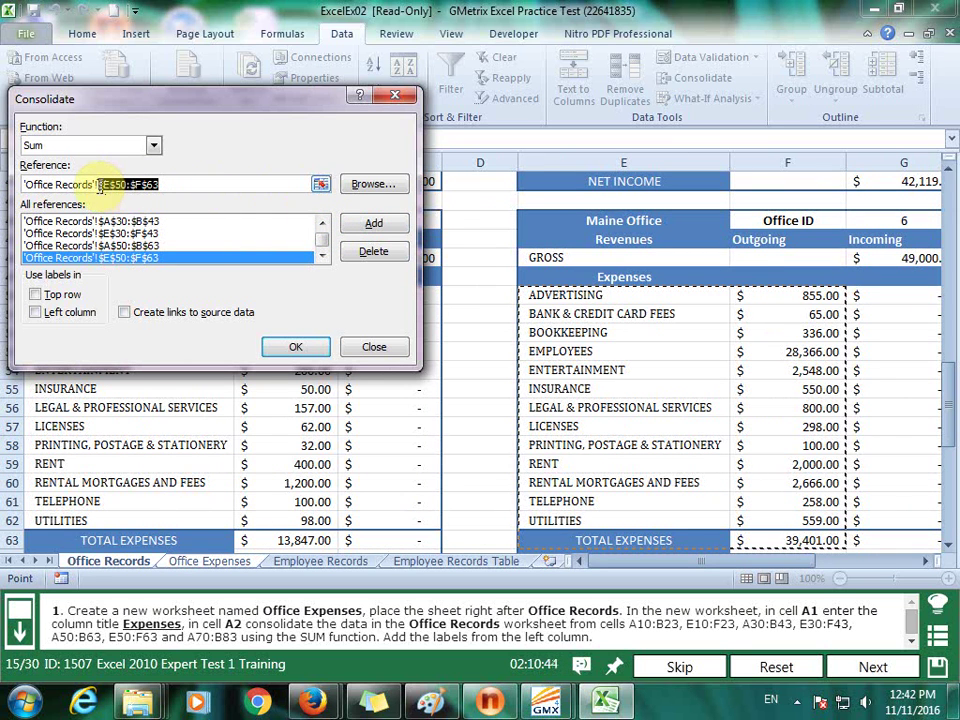
{"action": "key", "text": "BackSpace"}
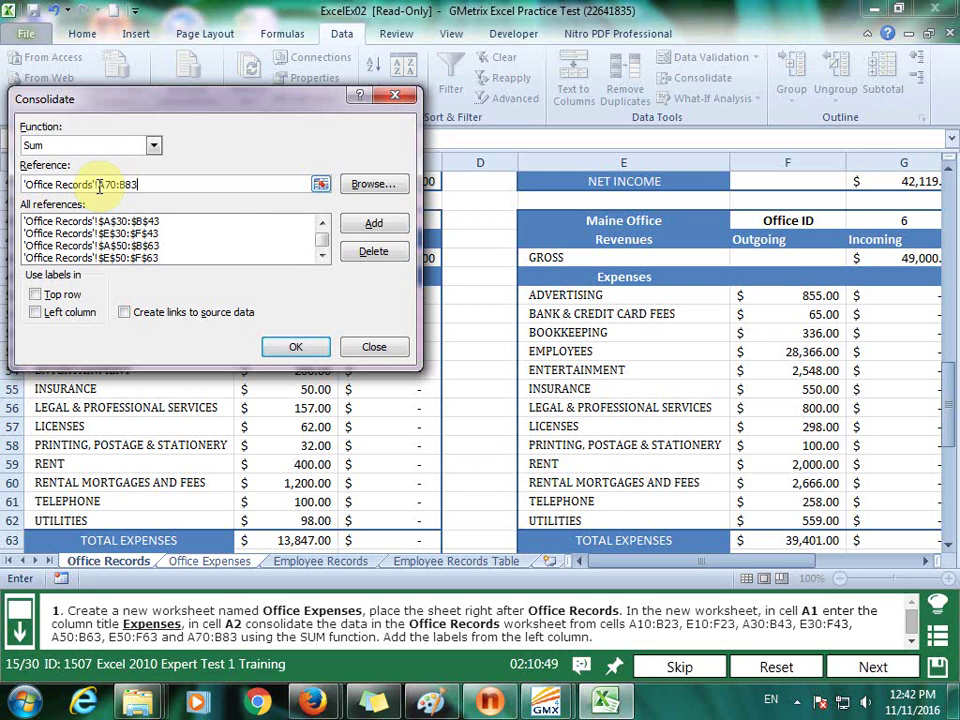
{"action": "left_click", "coordinate": [360, 224]}
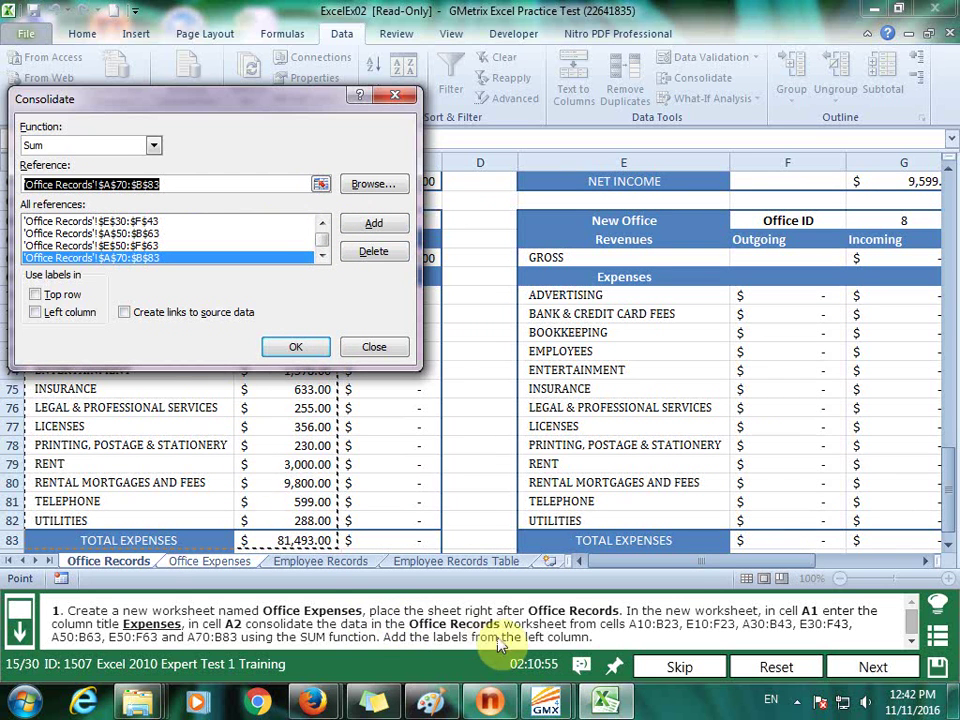
- Consolidate using left-column labels, widen column B to show the sums, and submit
{"action": "left_click", "coordinate": [75, 313]}
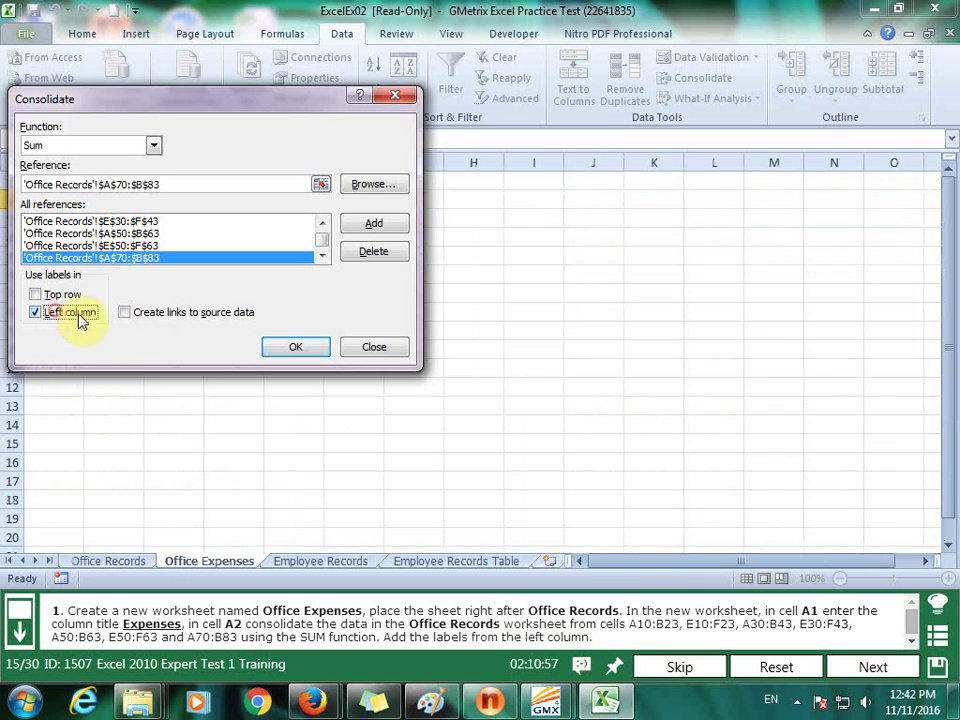
{"action": "left_click", "coordinate": [294, 346]}
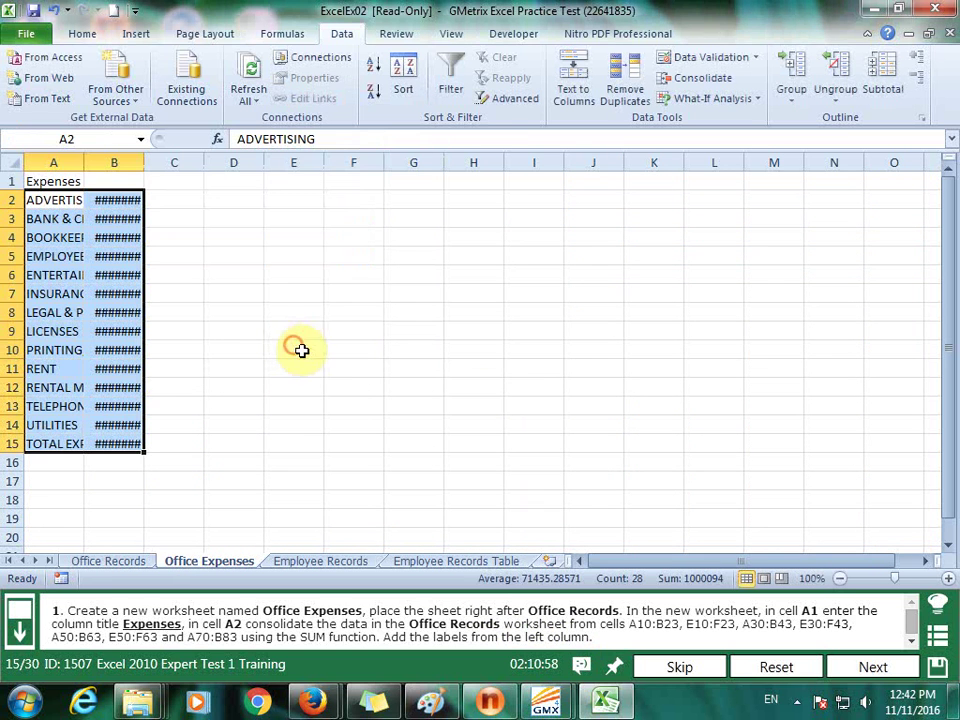
{"action": "left_click", "coordinate": [343, 292]}
{"action": "left_click_drag", "start_coordinate": [144, 162], "coordinate": [201, 163]}
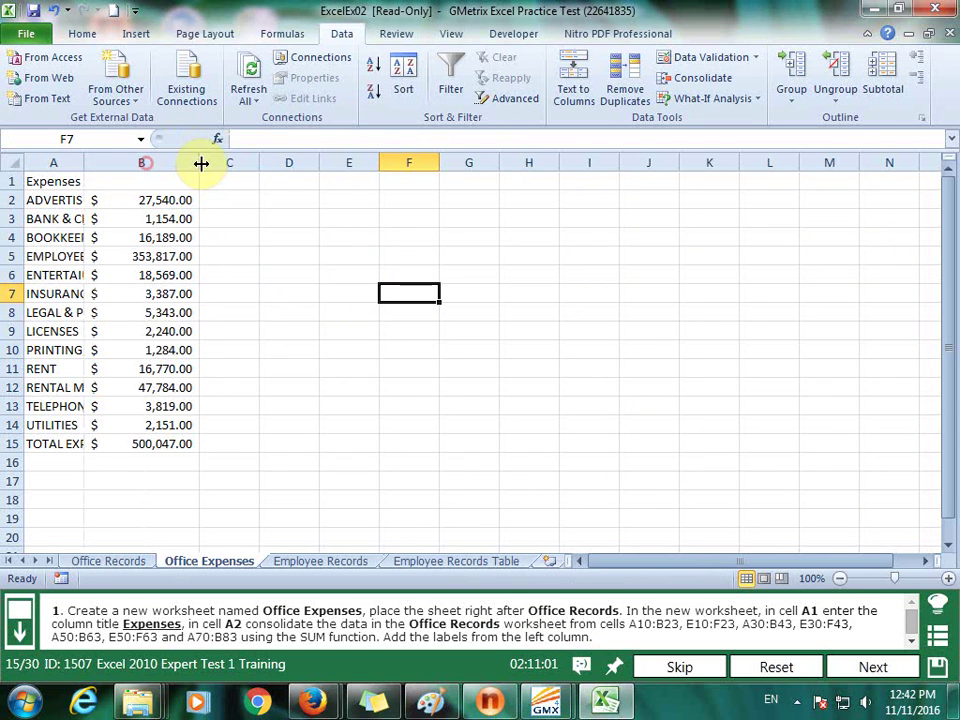
{"action": "left_click", "coordinate": [897, 667]}
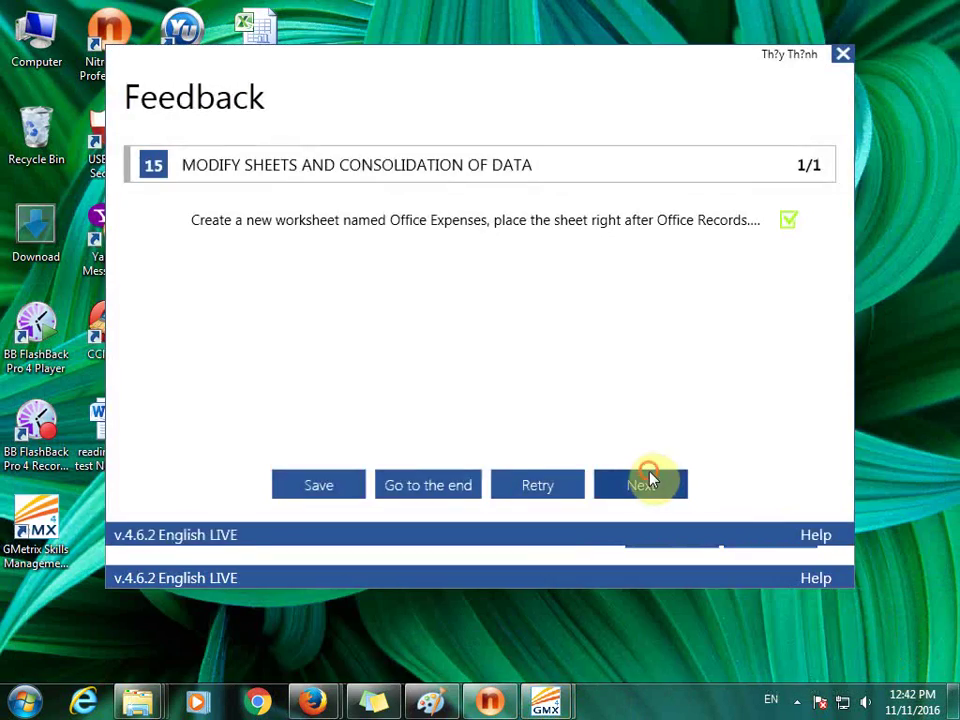
- On the next question, go to S12 and step through its formula with Evaluate Formula
{"action": "left_click", "coordinate": [649, 476]}
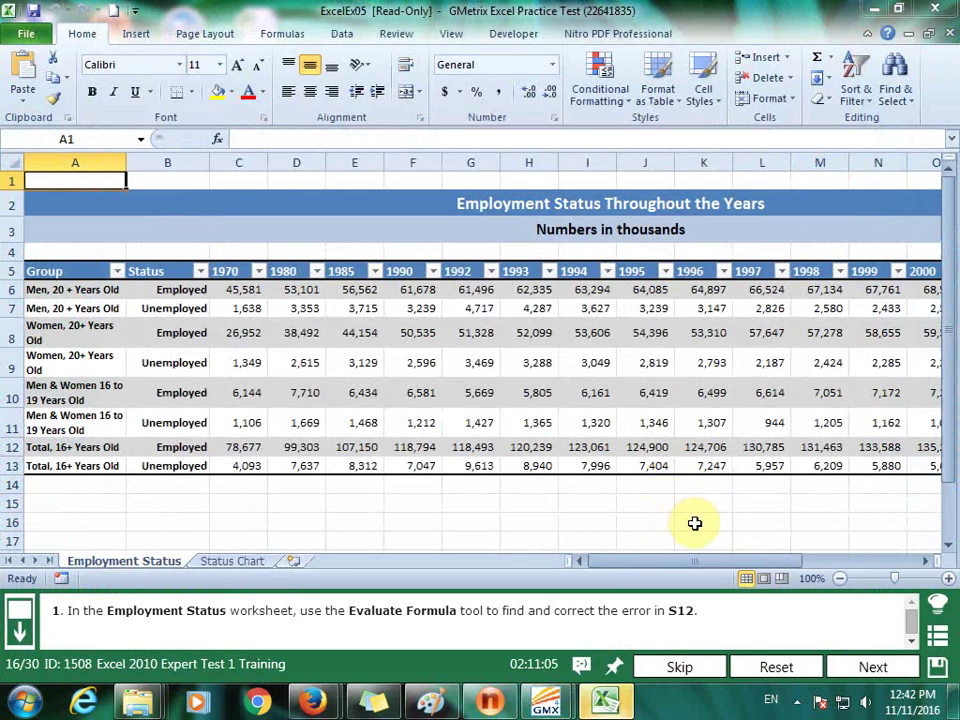
{"action": "left_click", "coordinate": [100, 141]}
{"action": "type", "text": "s12"}
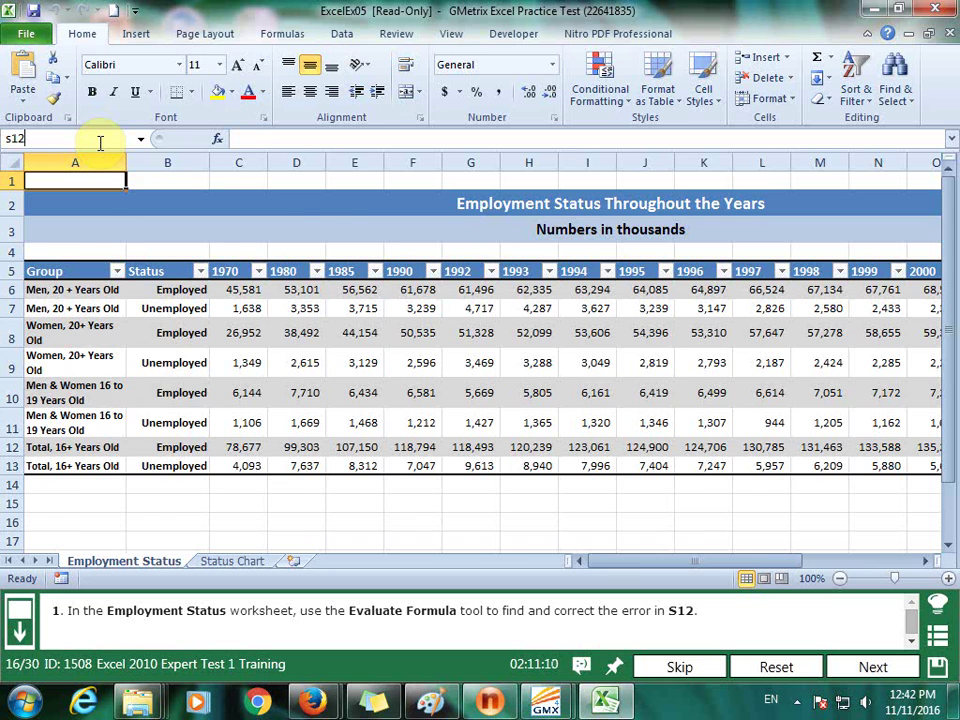
{"action": "key", "text": "Return"}
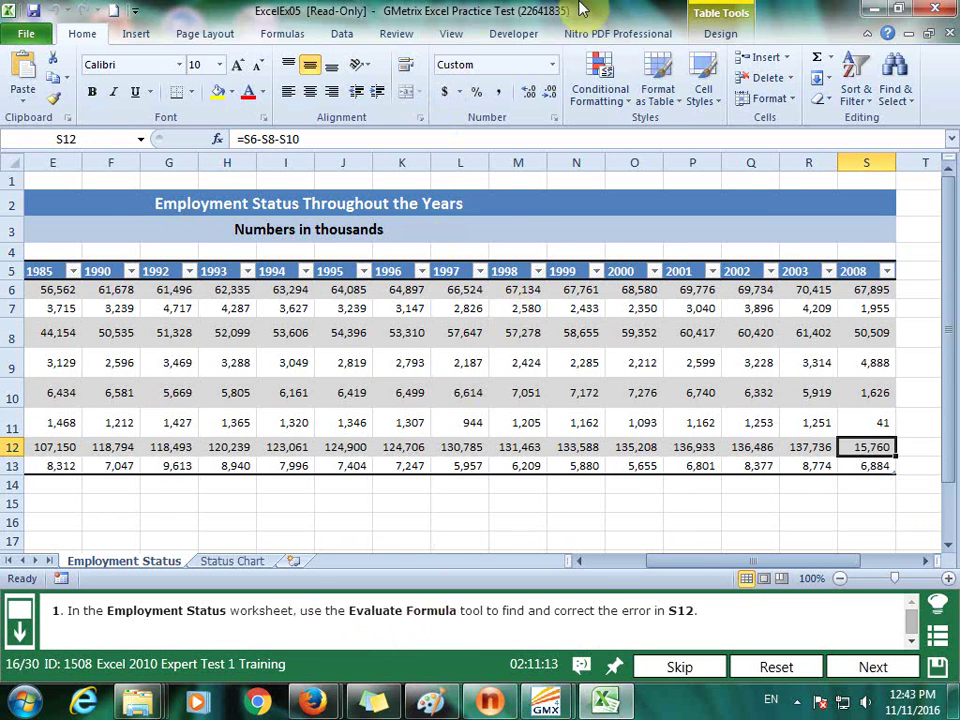
{"action": "left_click", "coordinate": [310, 38]}
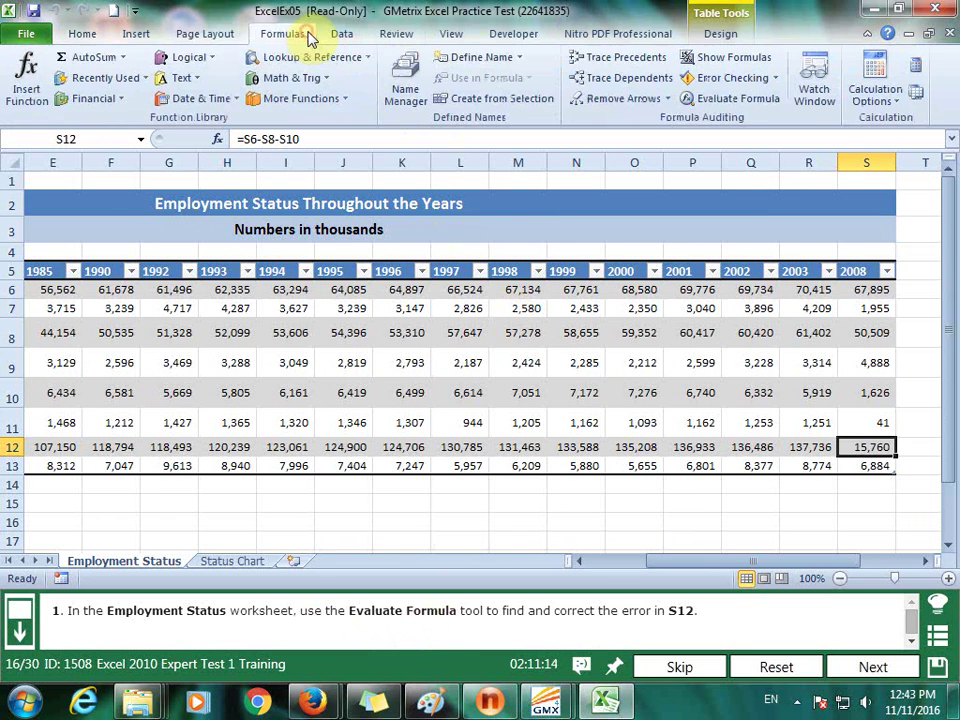
{"action": "left_click", "coordinate": [765, 104]}
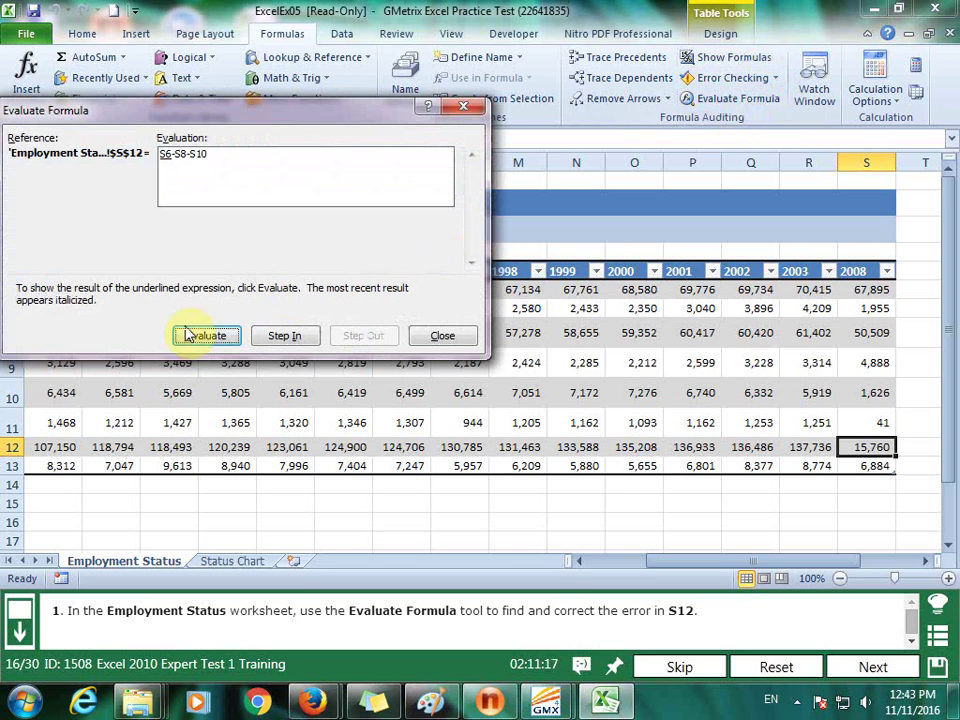
{"action": "left_click", "coordinate": [195, 340]}
{"action": "left_click", "coordinate": [195, 340]}
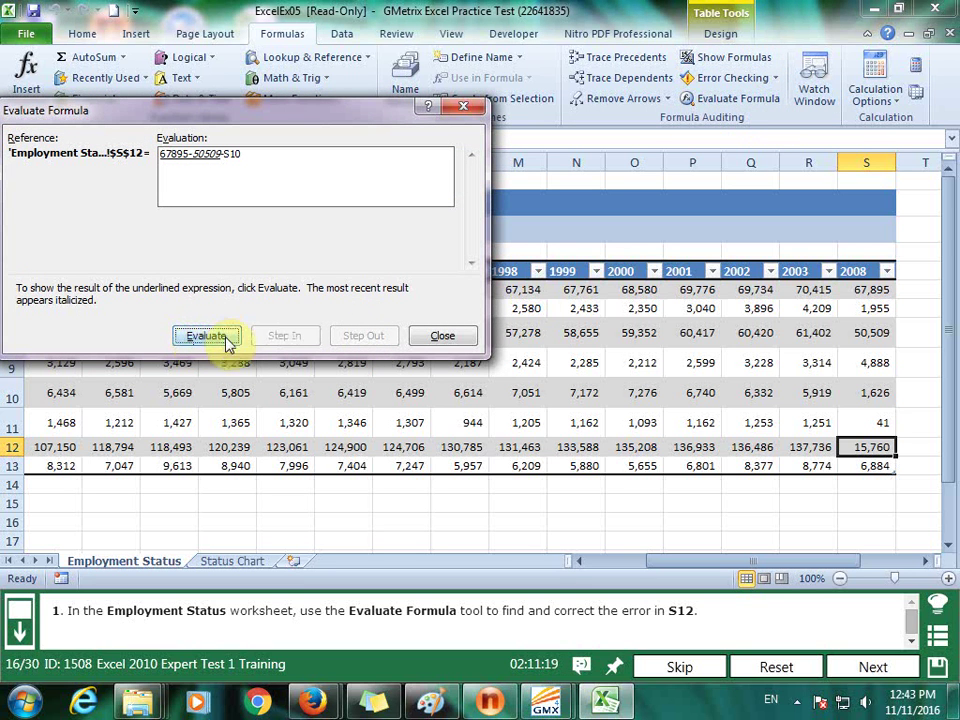
{"action": "left_click", "coordinate": [445, 336]}
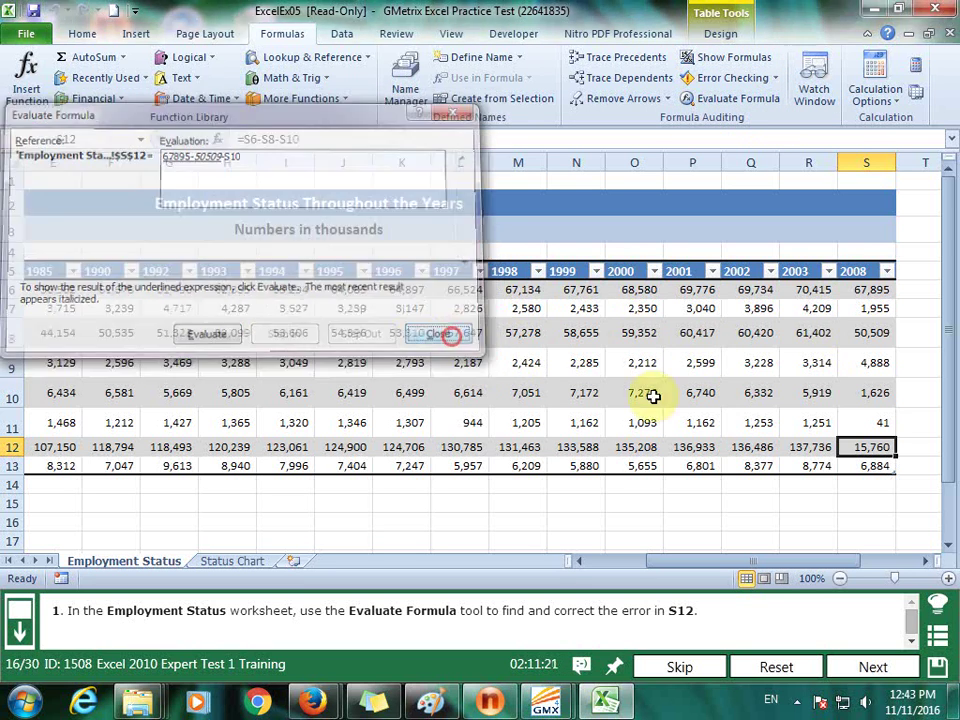
- Change S12's formula to =S6+S8+S10 (120,030) and submit the task
{"action": "left_click", "coordinate": [262, 139]}
{"action": "key", "text": "BackSpace"}
{"action": "type", "text": "+"}
{"action": "left_click", "coordinate": [282, 139]}
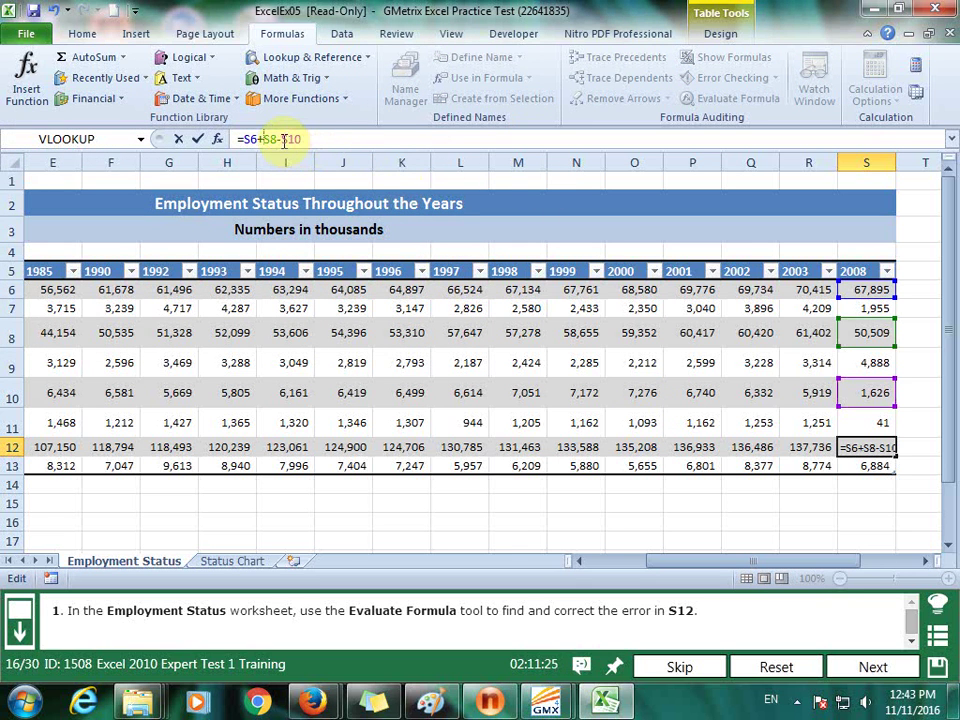
{"action": "key", "text": "BackSpace"}
{"action": "type", "text": "+"}
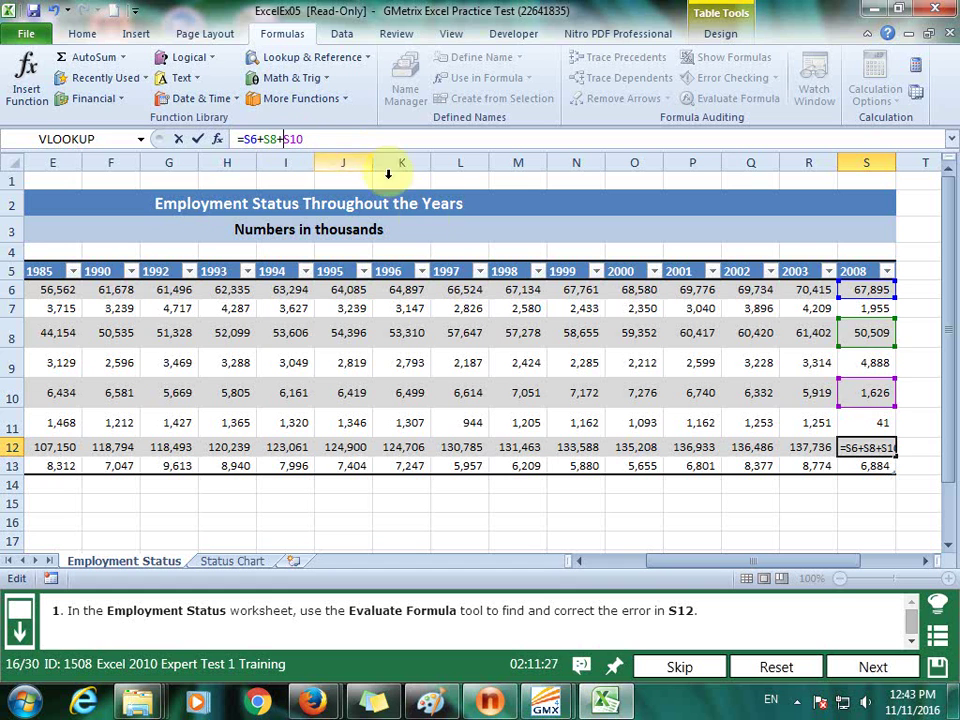
{"action": "key", "text": "Return"}
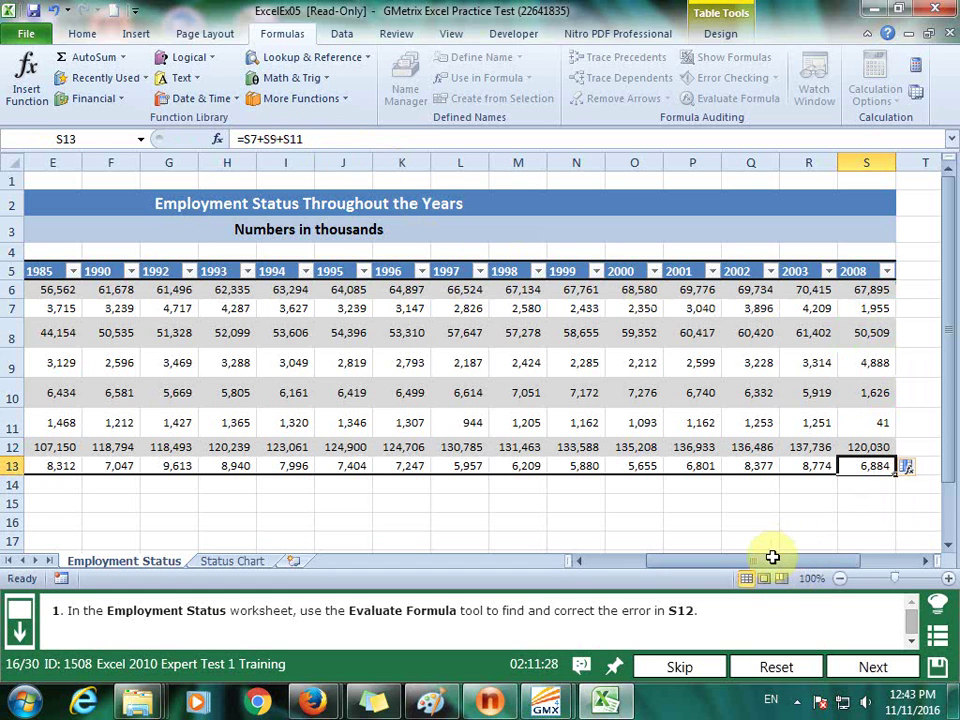
{"action": "left_click", "coordinate": [889, 668]}
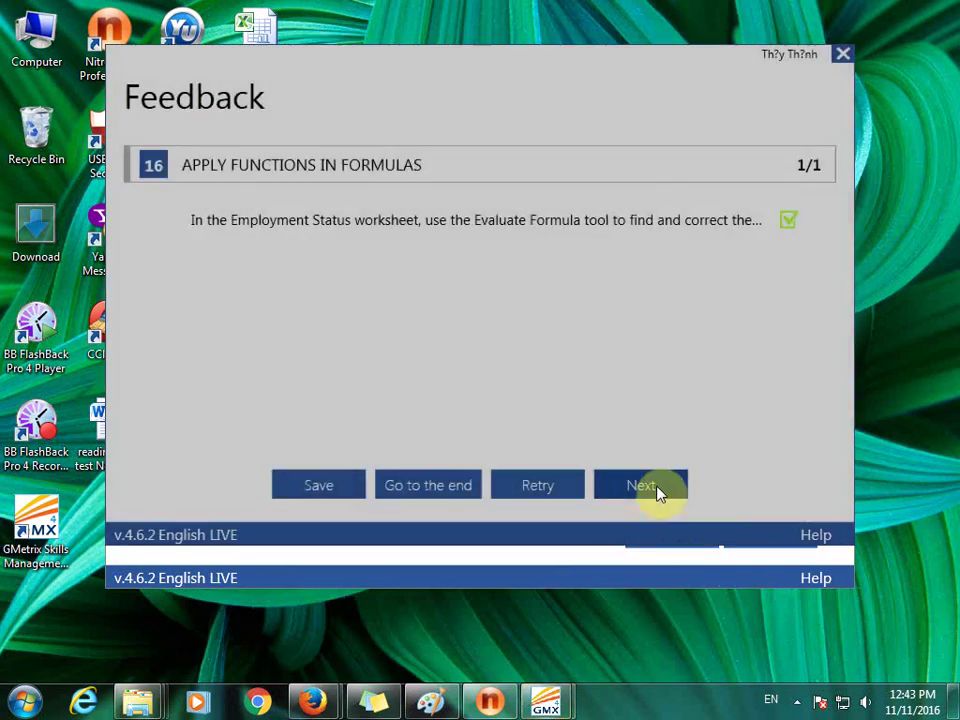
{"action": "left_click", "coordinate": [652, 482]}
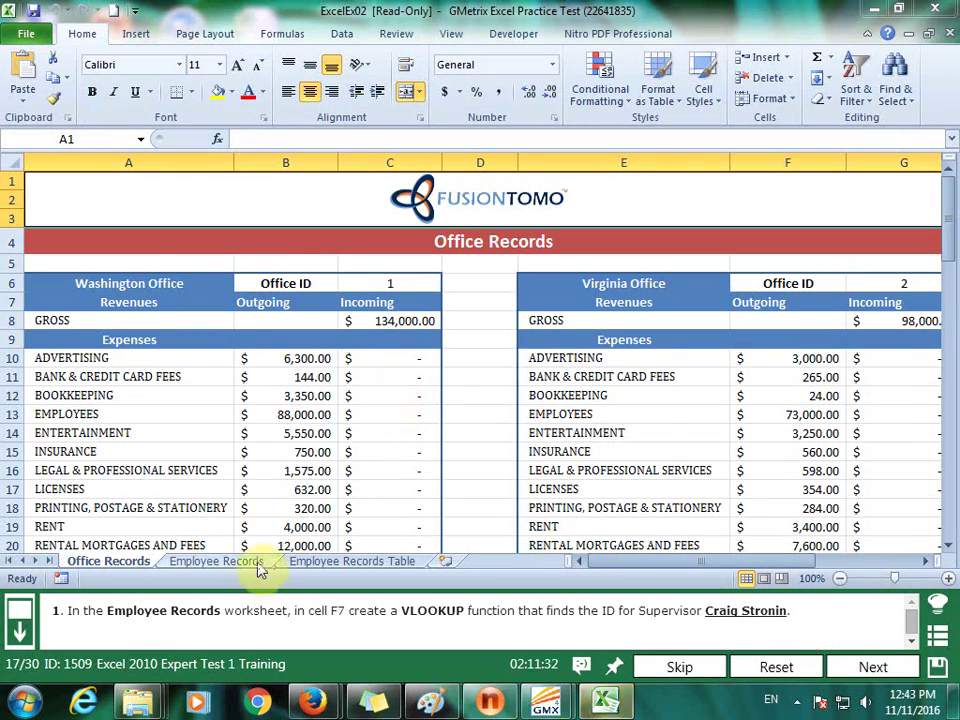
- In Employee Records F7, enter a VLOOKUP over A7:D39, column 3, returning 1001, then submit
{"action": "left_click", "coordinate": [258, 565]}
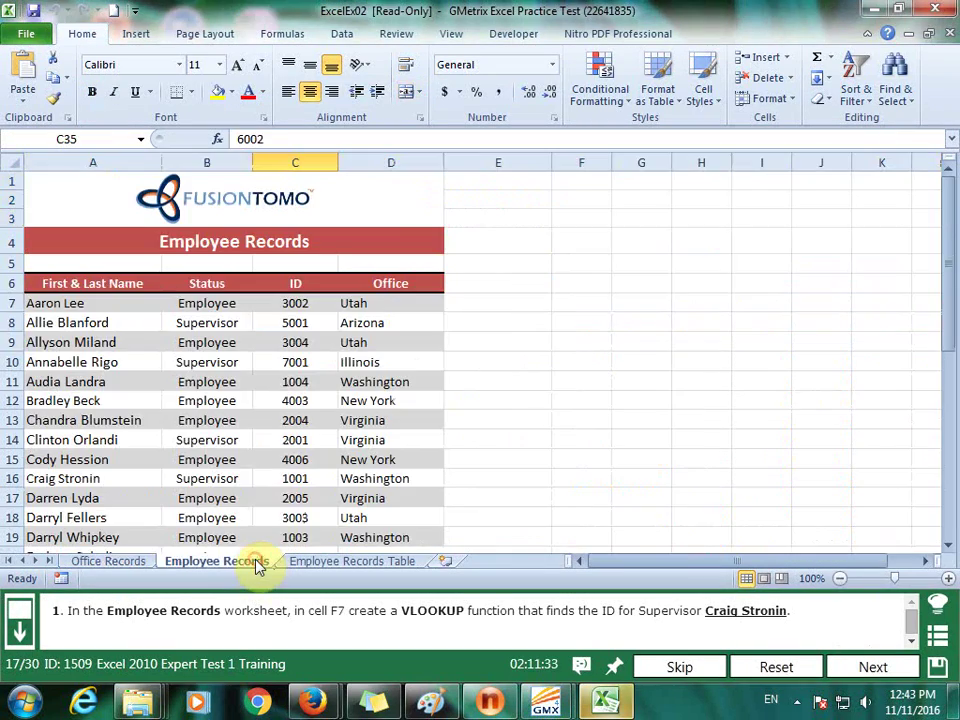
{"action": "left_click", "coordinate": [113, 137]}
{"action": "type", "text": "F"}
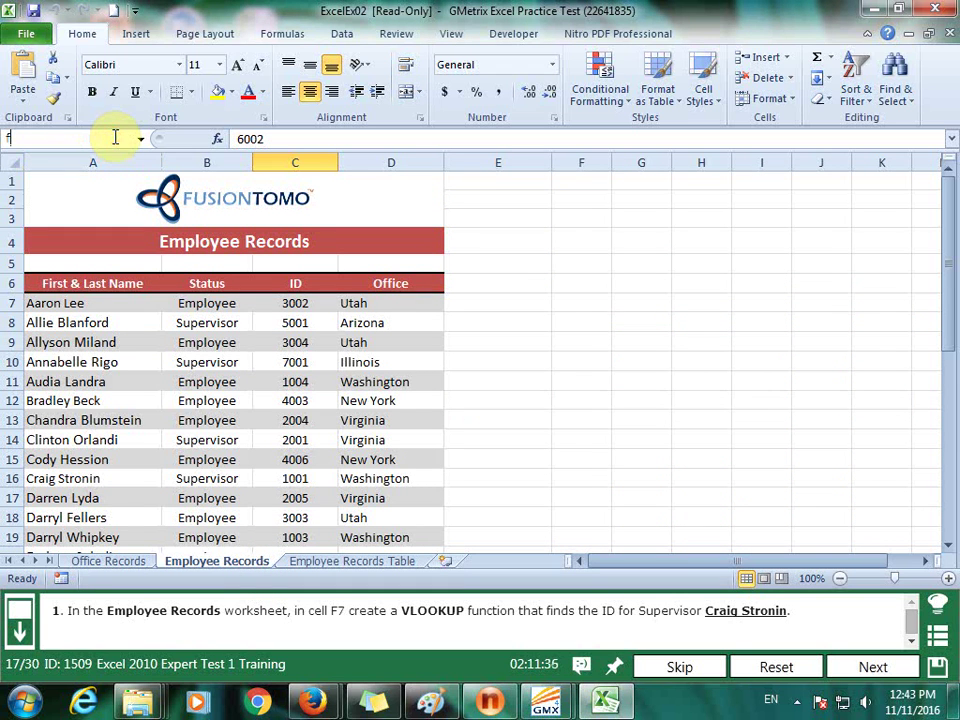
{"action": "type", "text": "7"}
{"action": "key", "text": "Return"}
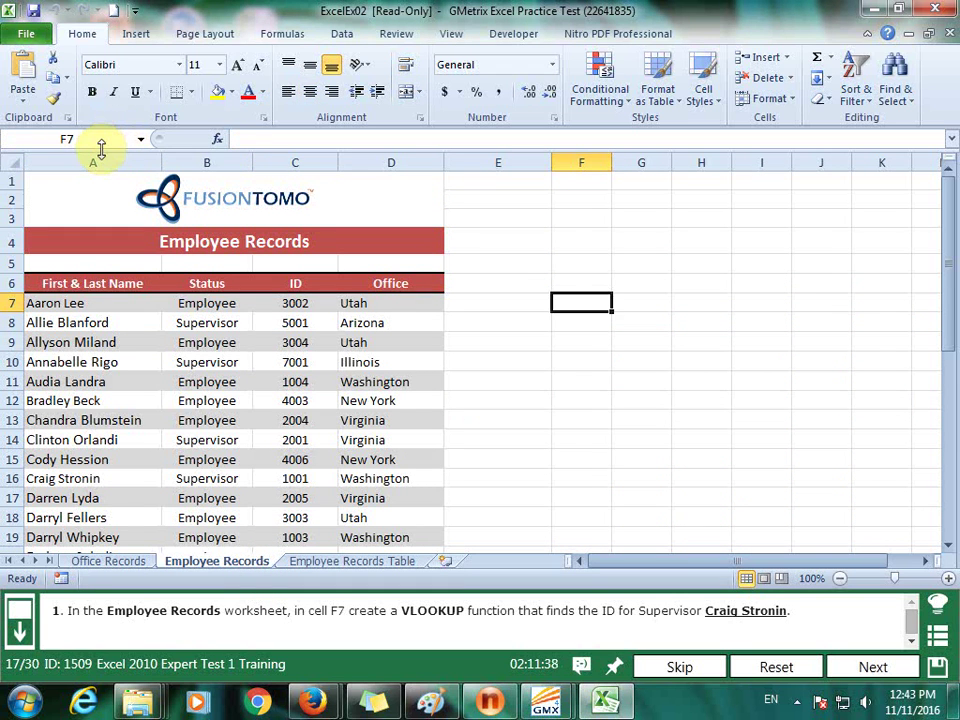
{"action": "type", "text": "=vlookup"}
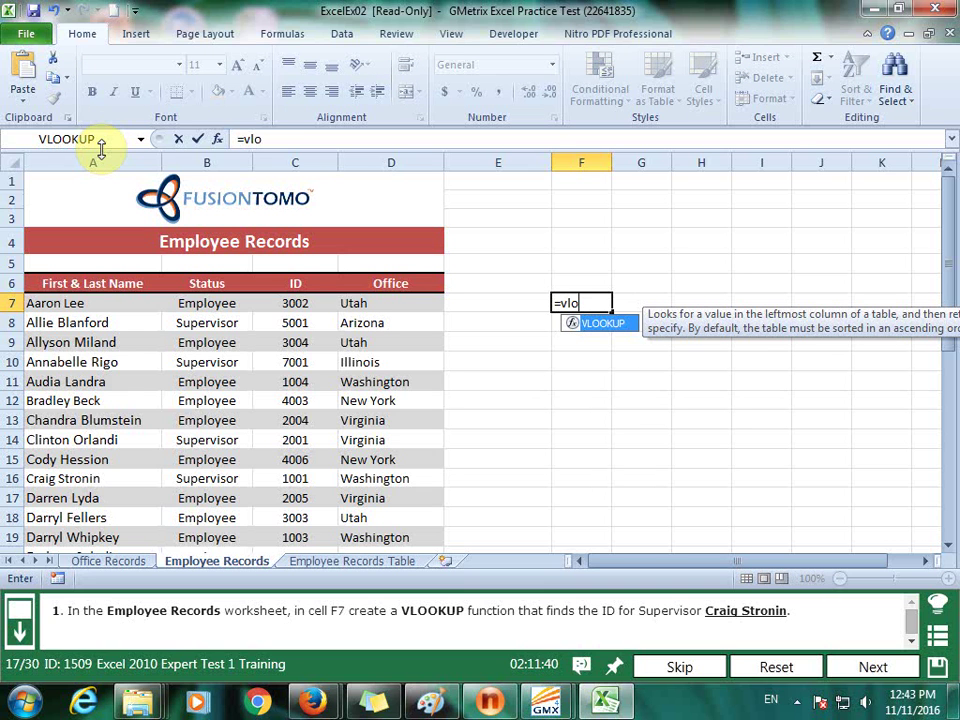
{"action": "type", "text": "(\"Craig Stronin"}
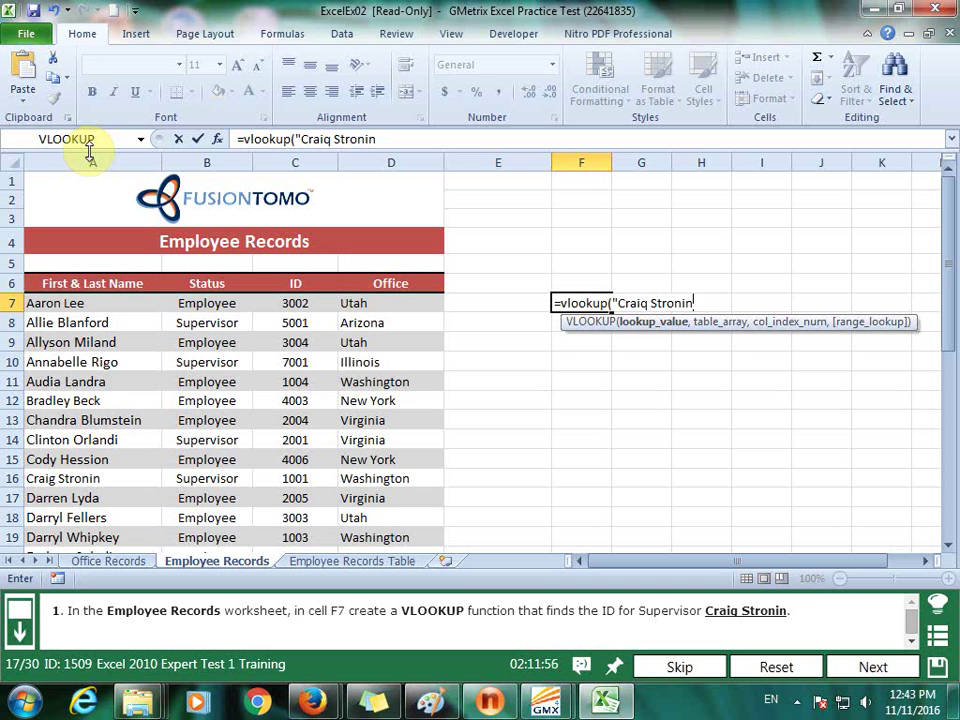
{"action": "type", "text": ","}
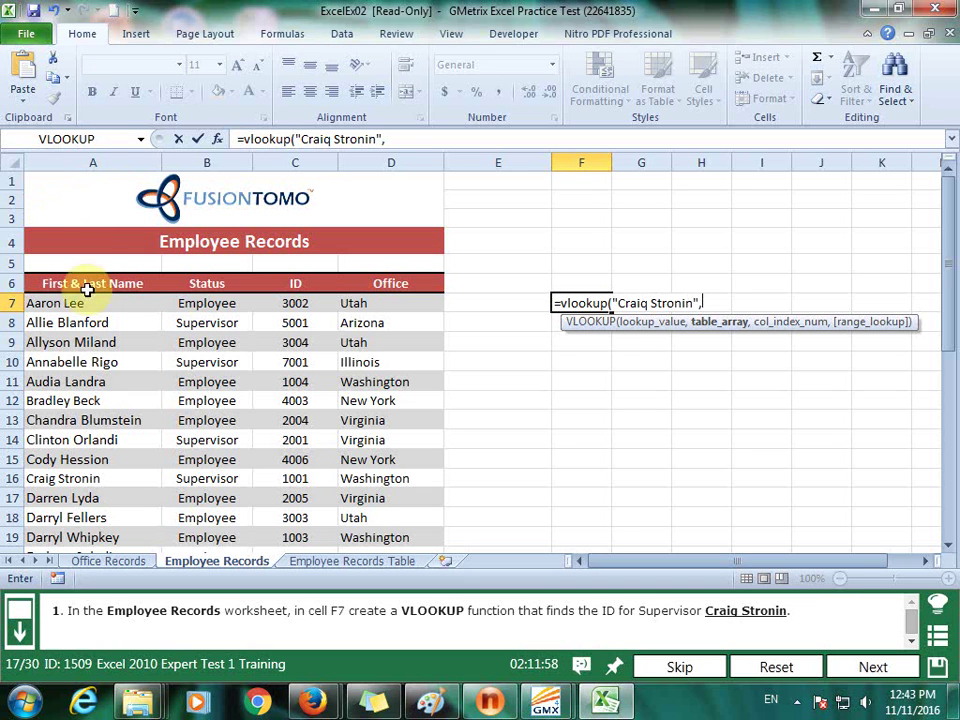
{"action": "left_click_drag", "start_coordinate": [47, 304], "coordinate": [416, 532]}
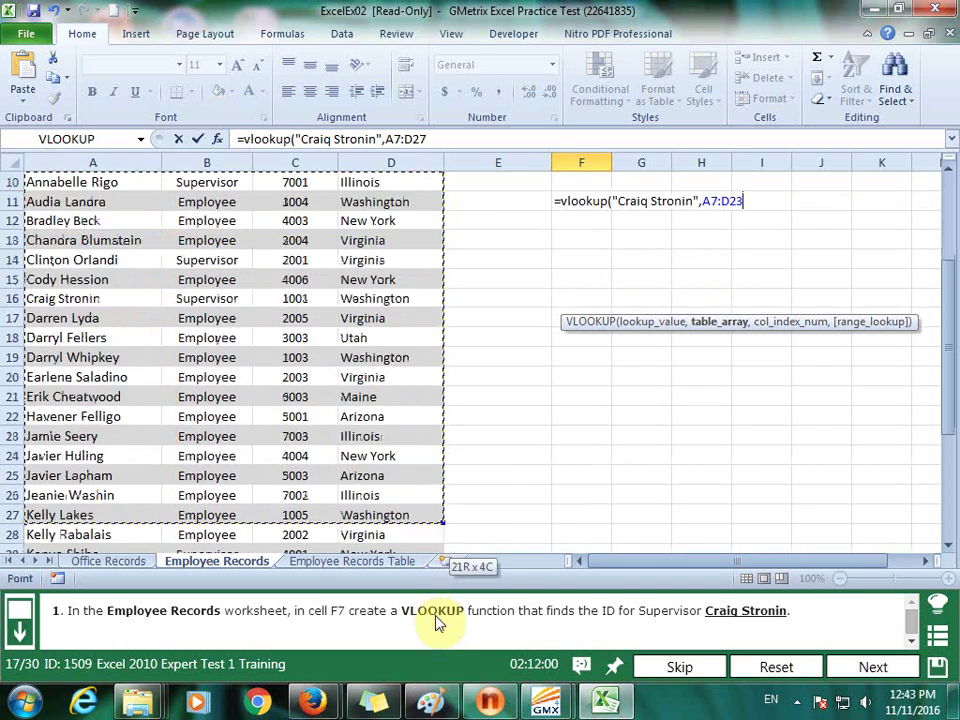
{"action": "mouse_move", "coordinate": [416, 532]}
{"action": "left_mouse_down"}
{"action": "mouse_move", "coordinate": [437, 503]}
{"action": "mouse_move", "coordinate": [439, 511]}
{"action": "left_mouse_up"}
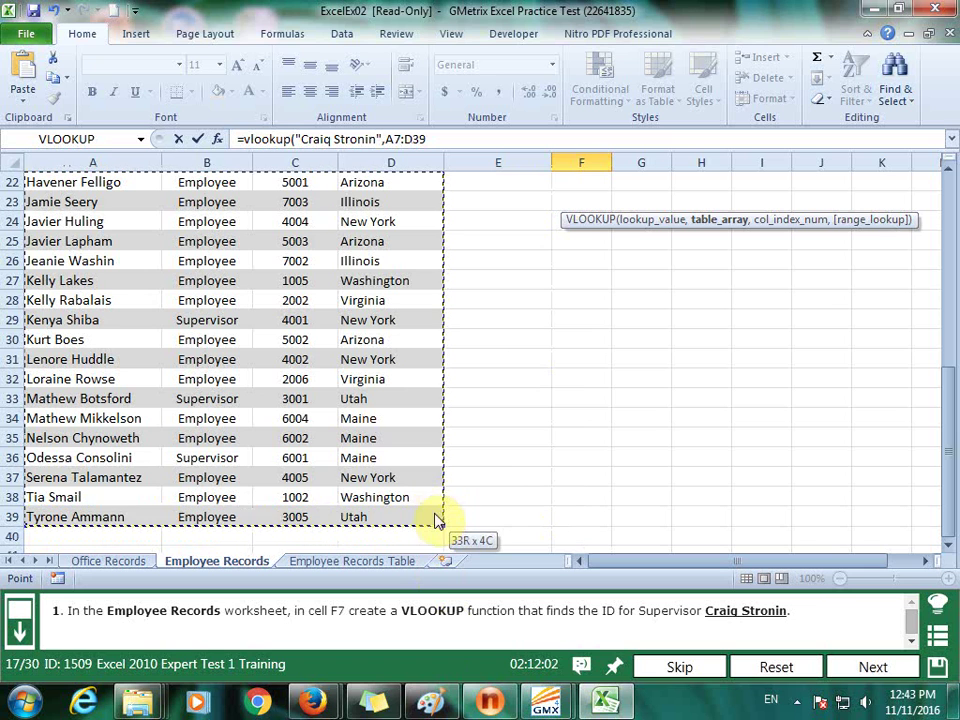
{"action": "type", "text": ",3"}
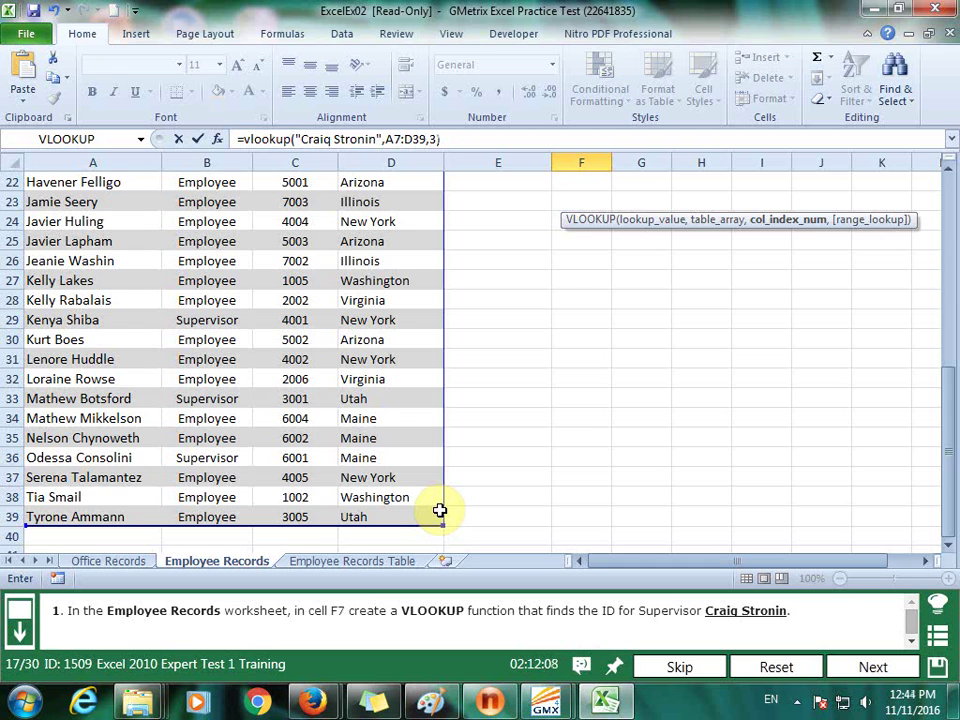
{"action": "key", "text": "Return"}
{"action": "scroll", "coordinate": [439, 508], "scroll_direction": "up", "scroll_amount": 1}
{"action": "scroll", "coordinate": [439, 508], "scroll_direction": "up", "scroll_amount": 1}
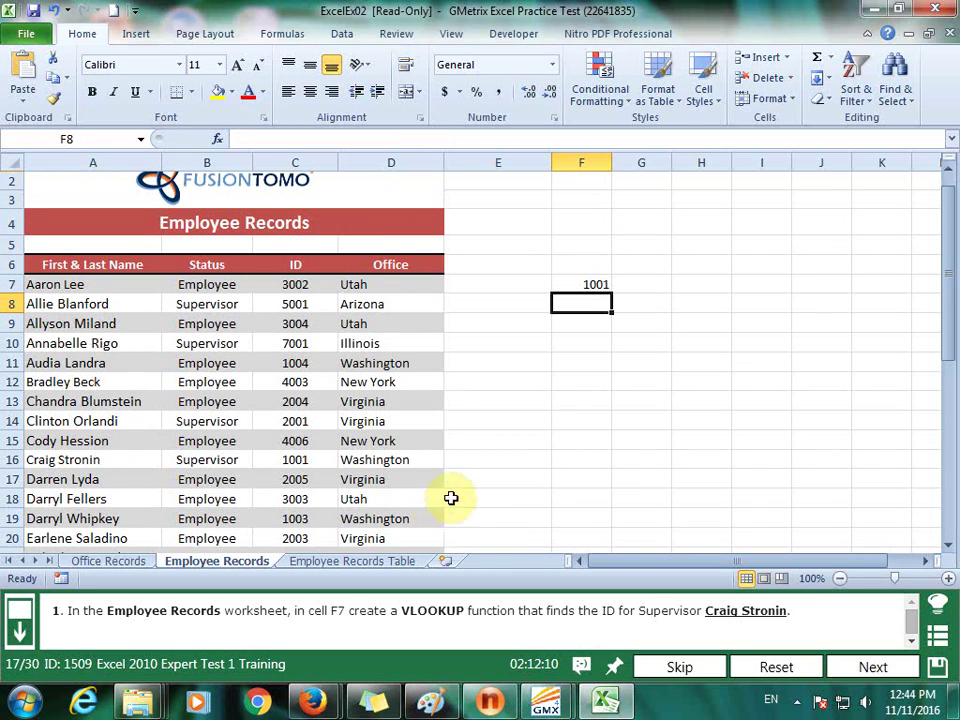
{"action": "left_click", "coordinate": [877, 666]}
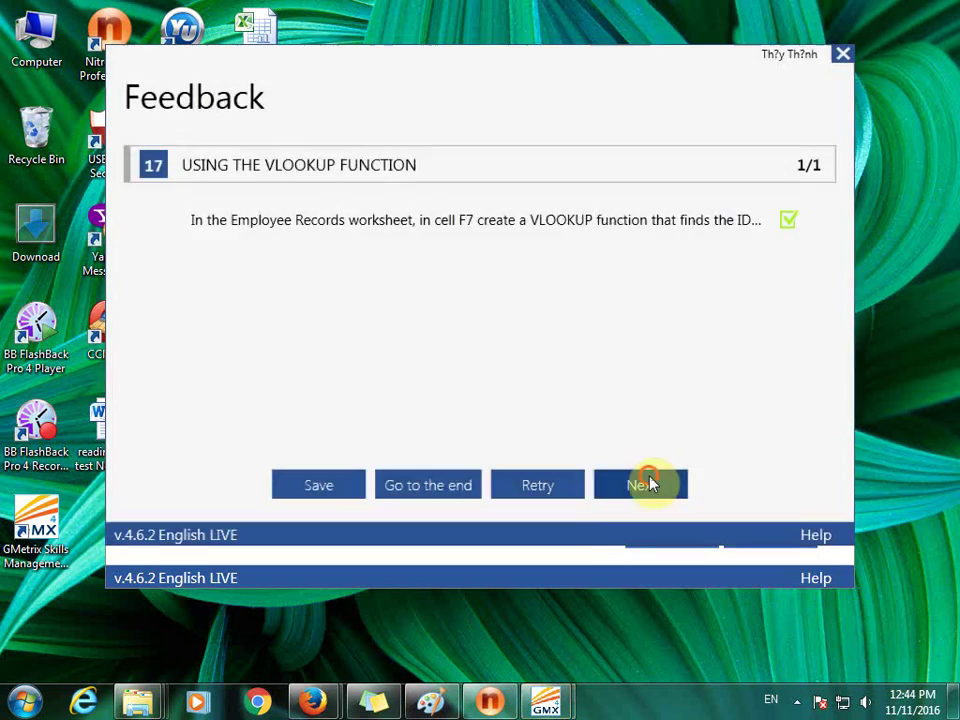
{"action": "left_click", "coordinate": [649, 482]}
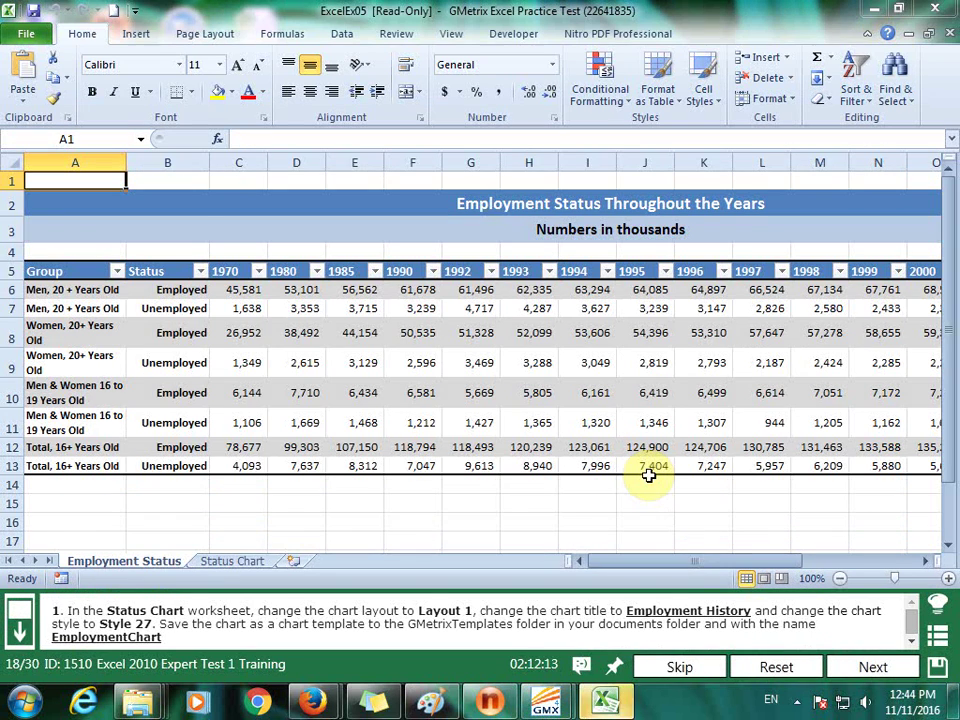
- Apply chart Layout 1 to the employment status chart on the Status Chart sheet
{"action": "left_click", "coordinate": [250, 561]}
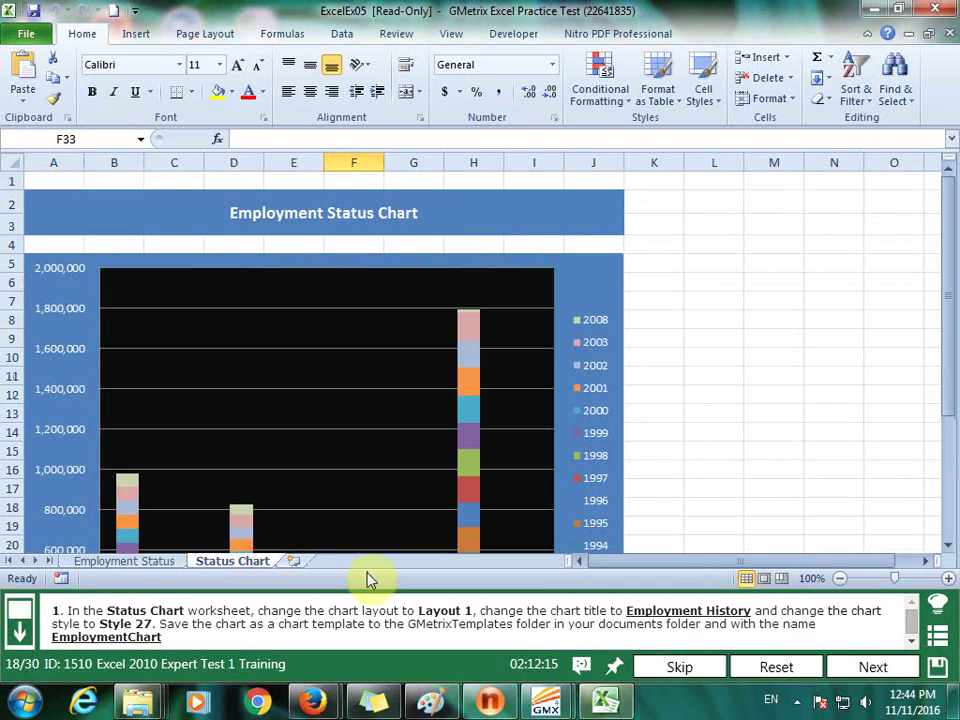
{"action": "left_click", "coordinate": [545, 380]}
{"action": "left_click", "coordinate": [733, 36]}
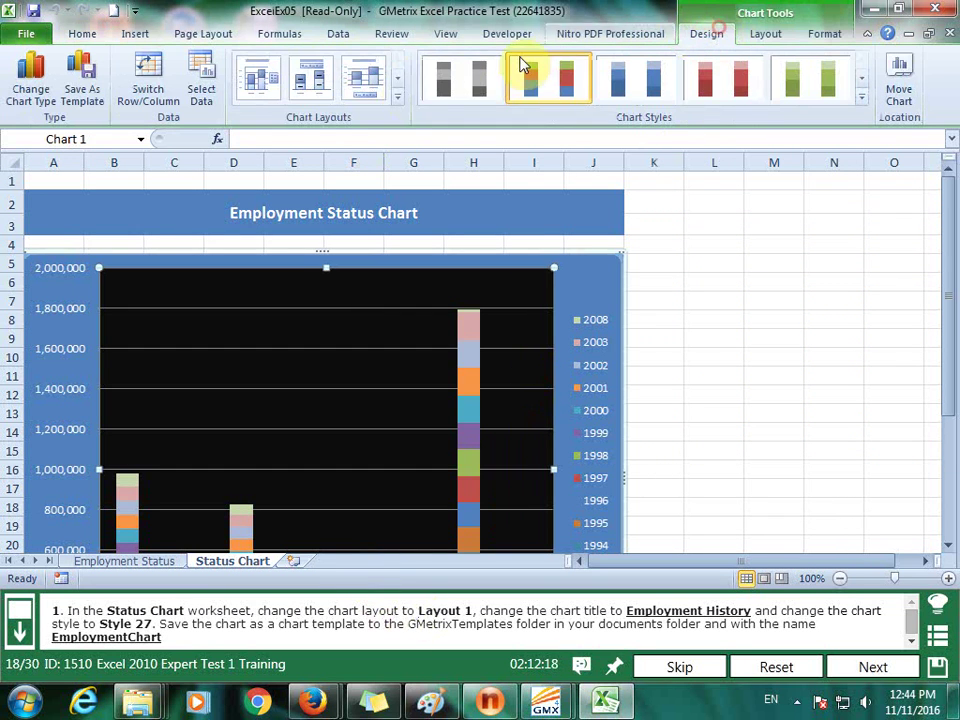
{"action": "left_click", "coordinate": [399, 103]}
{"action": "left_click", "coordinate": [253, 75]}
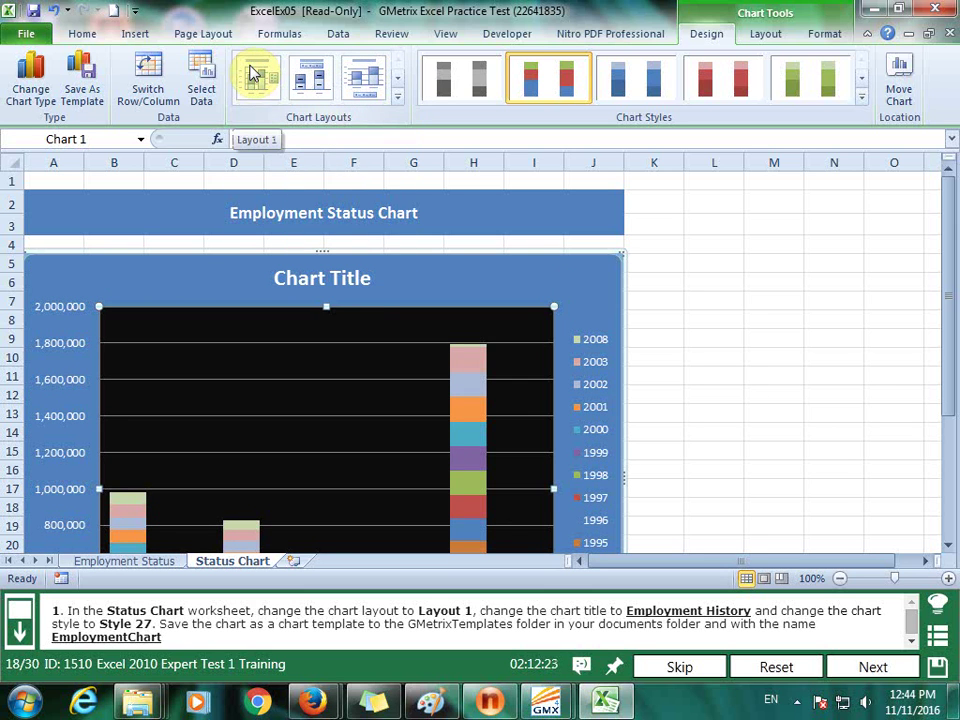
- Change the chart title text to 'Employment History' and reselect the chart area
{"action": "left_click", "coordinate": [366, 278]}
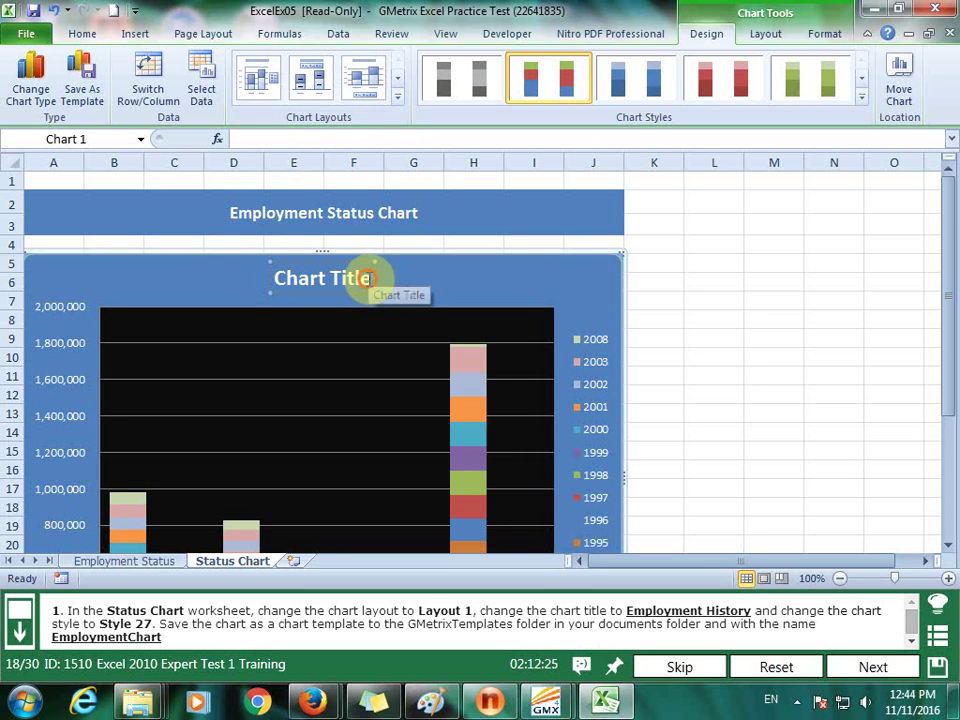
{"action": "left_click", "coordinate": [279, 273]}
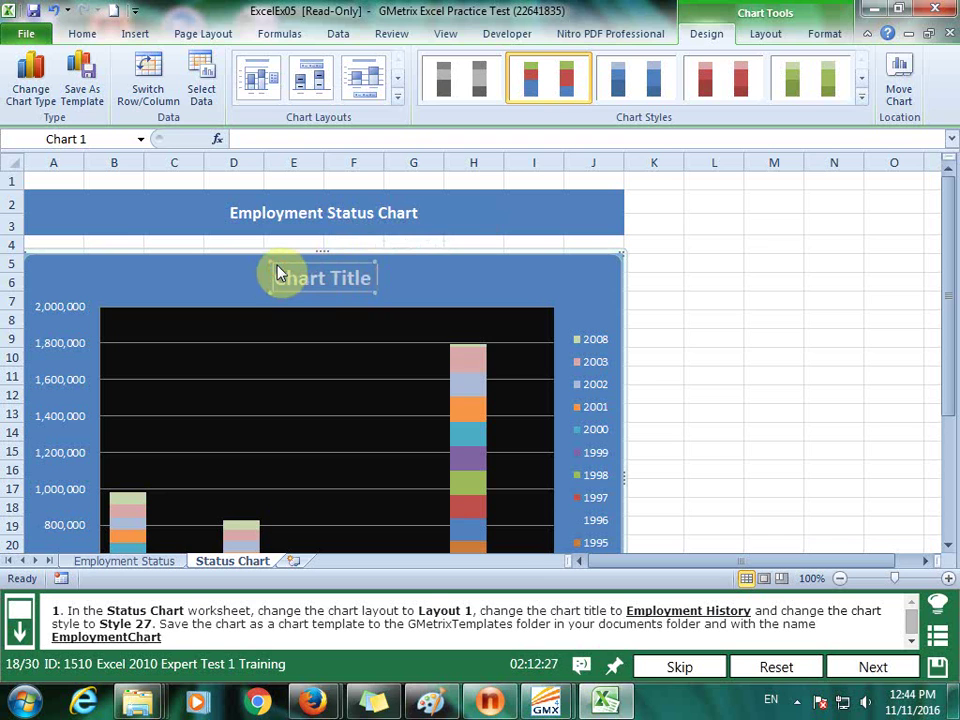
{"action": "type", "text": "Empl"}
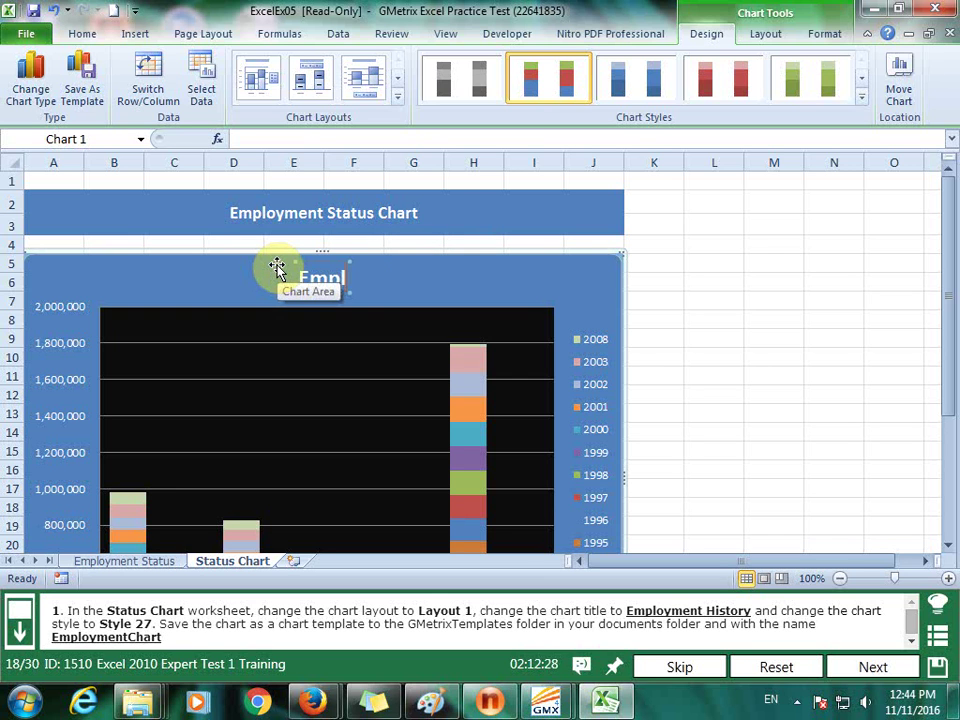
{"action": "type", "text": "oy"}
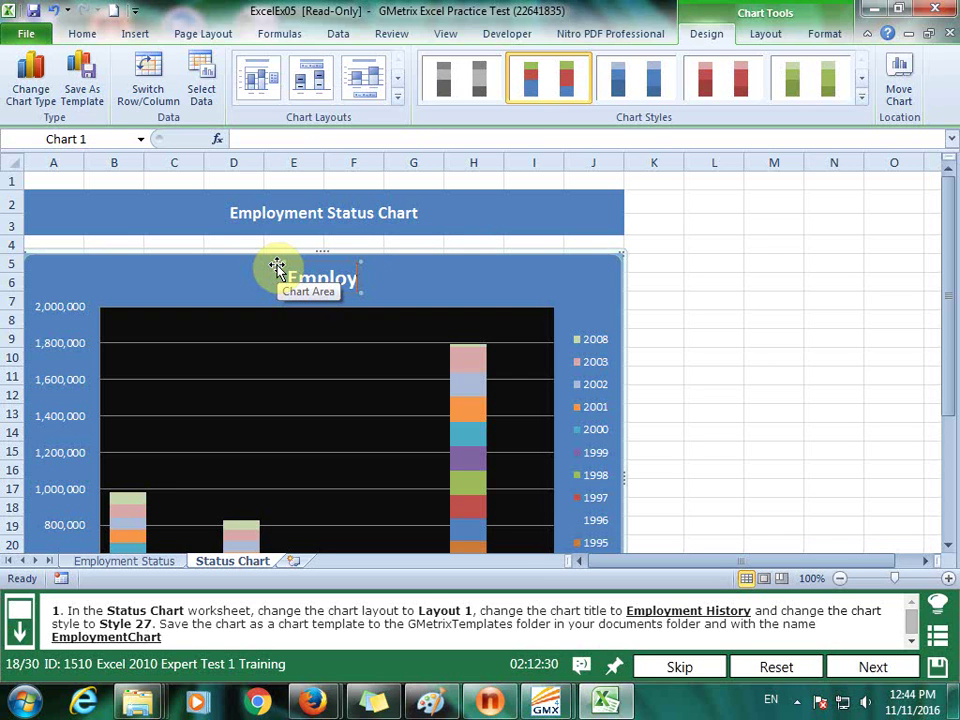
{"action": "type", "text": "ment"}
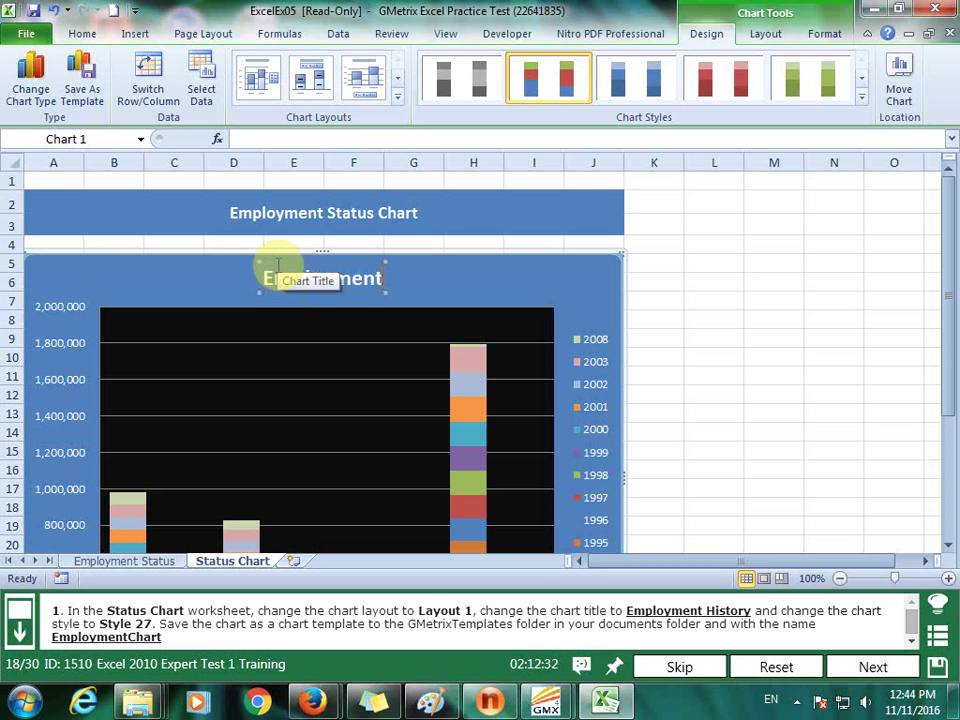
{"action": "type", "text": " History"}
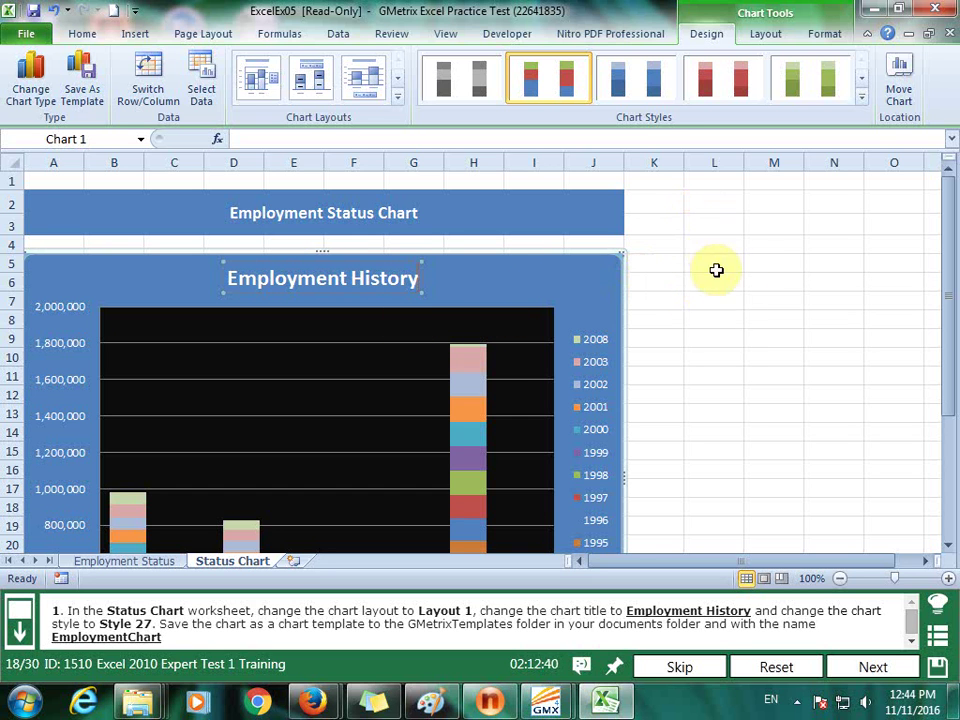
{"action": "left_click", "coordinate": [740, 304]}
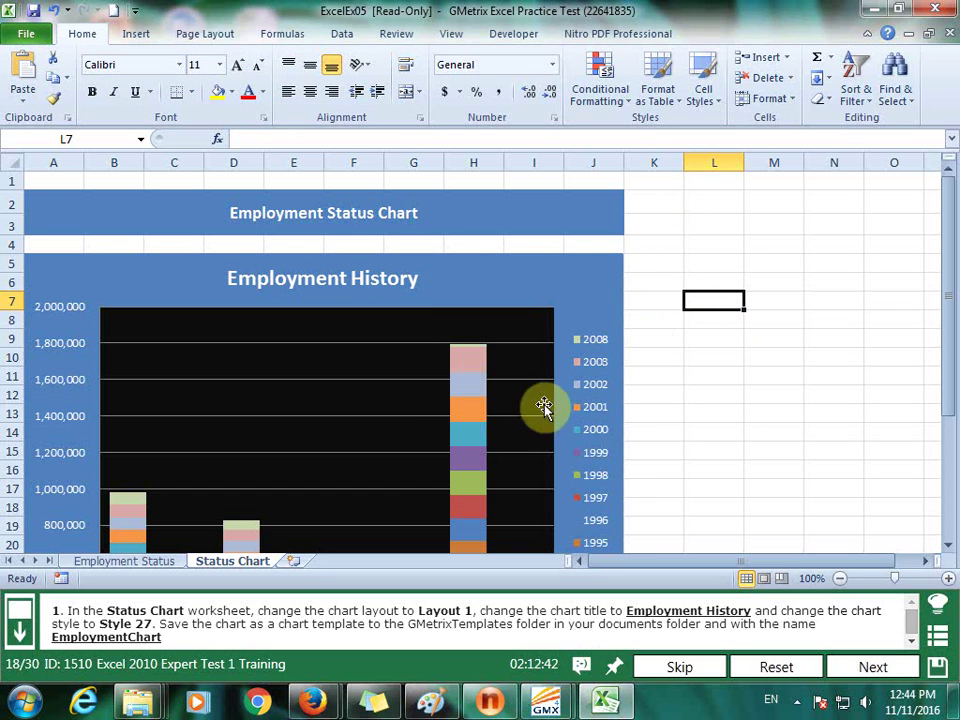
{"action": "left_click", "coordinate": [455, 410]}
{"action": "left_click", "coordinate": [613, 274]}
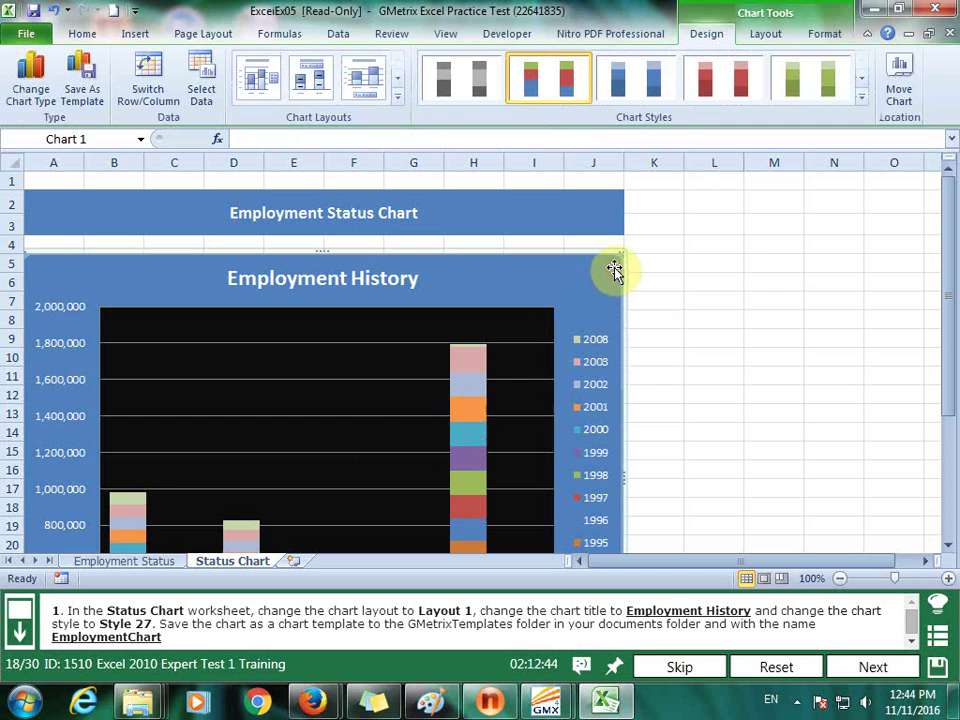
- Apply chart Style 27 and save the chart as template 'EmploymentChart' in Documents\GMetrixTemplates
{"action": "left_click", "coordinate": [860, 98]}
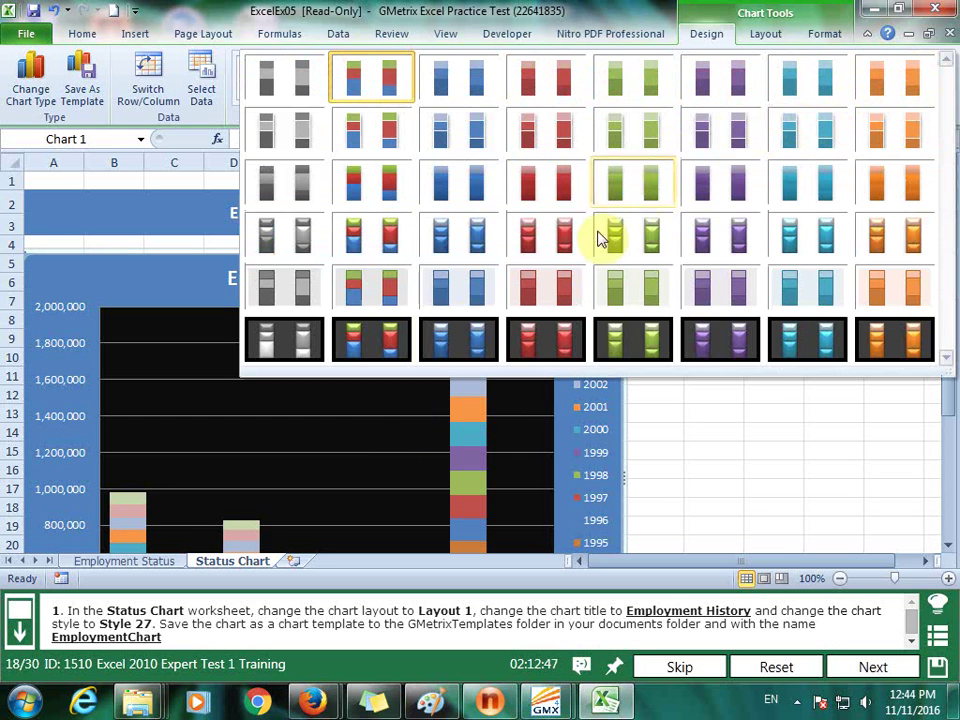
{"action": "left_click", "coordinate": [452, 238]}
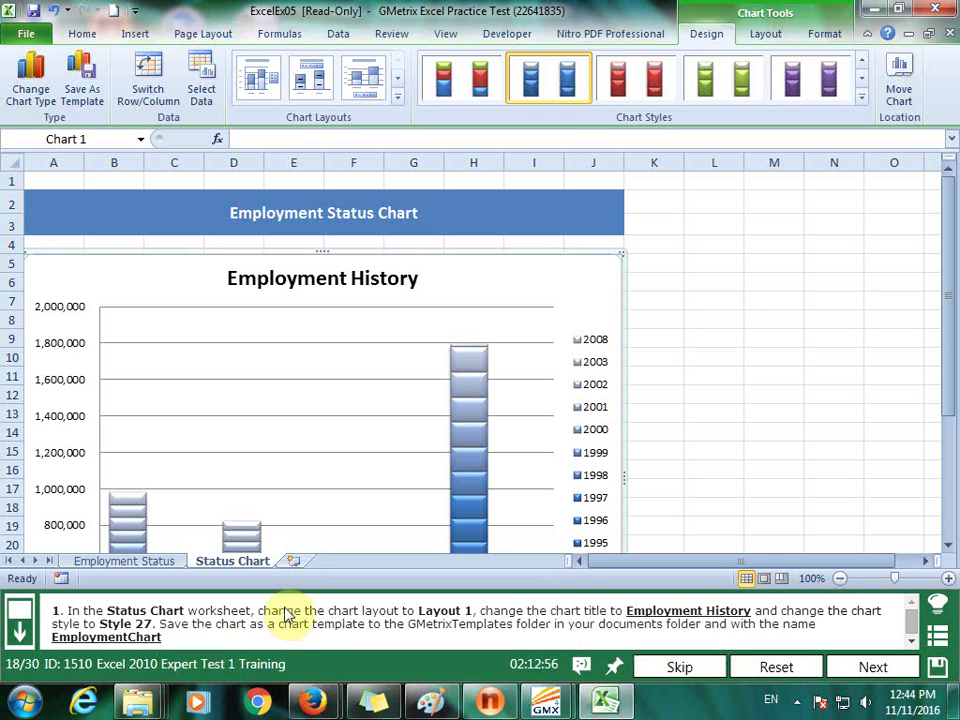
{"action": "left_click", "coordinate": [84, 82]}
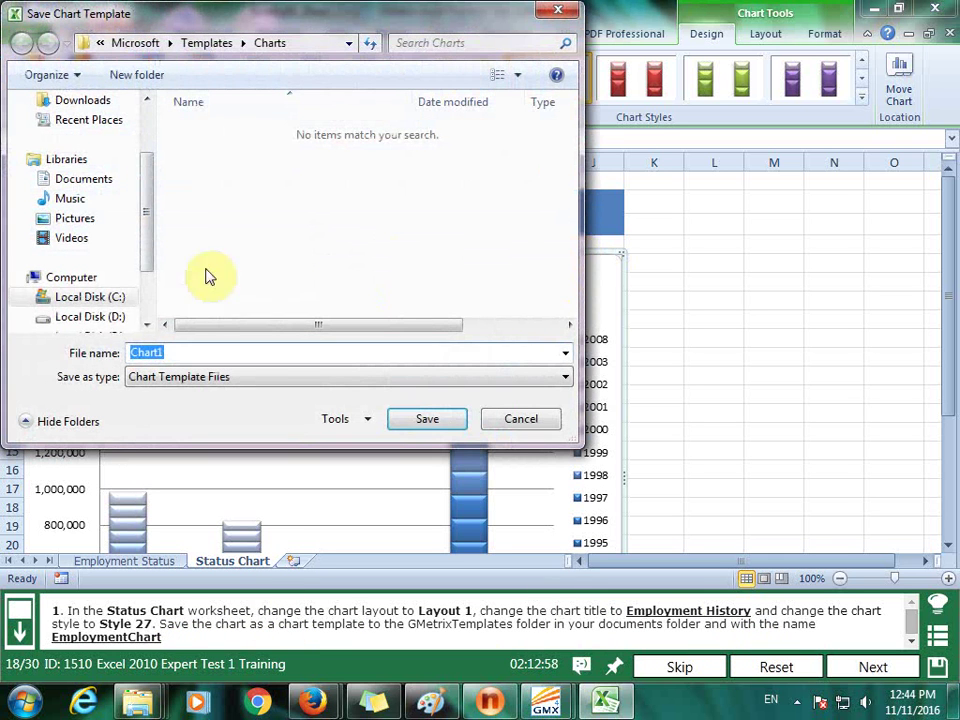
{"action": "left_click", "coordinate": [86, 178]}
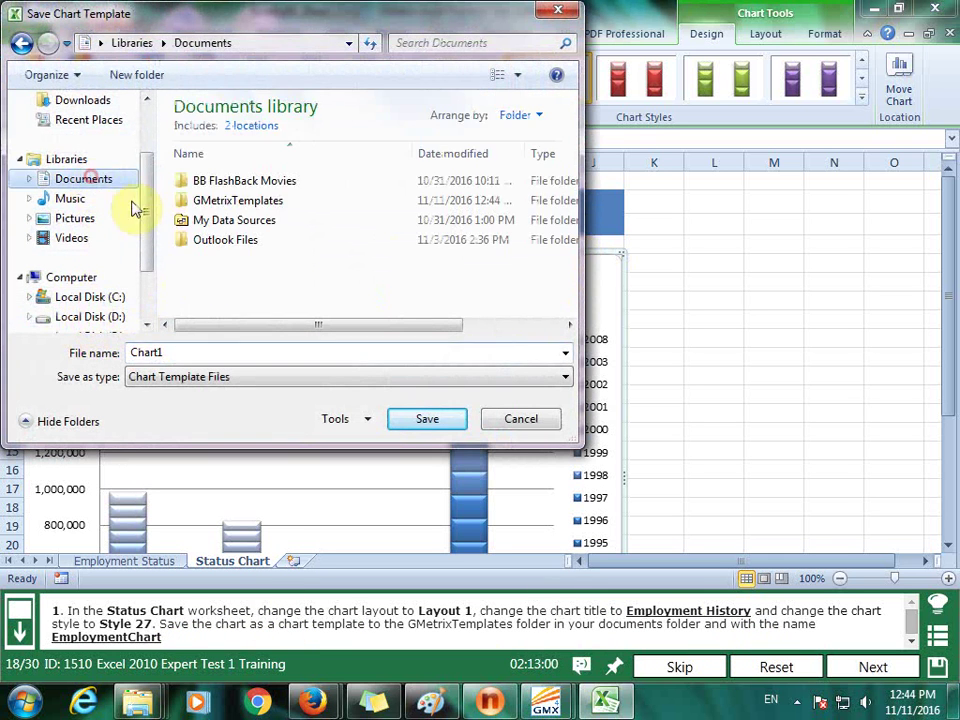
{"action": "double_click", "coordinate": [268, 200]}
{"action": "double_click", "coordinate": [186, 354]}
{"action": "left_click", "coordinate": [187, 352]}
{"action": "key", "text": "BackSpace"}
{"action": "left_click", "coordinate": [131, 351]}
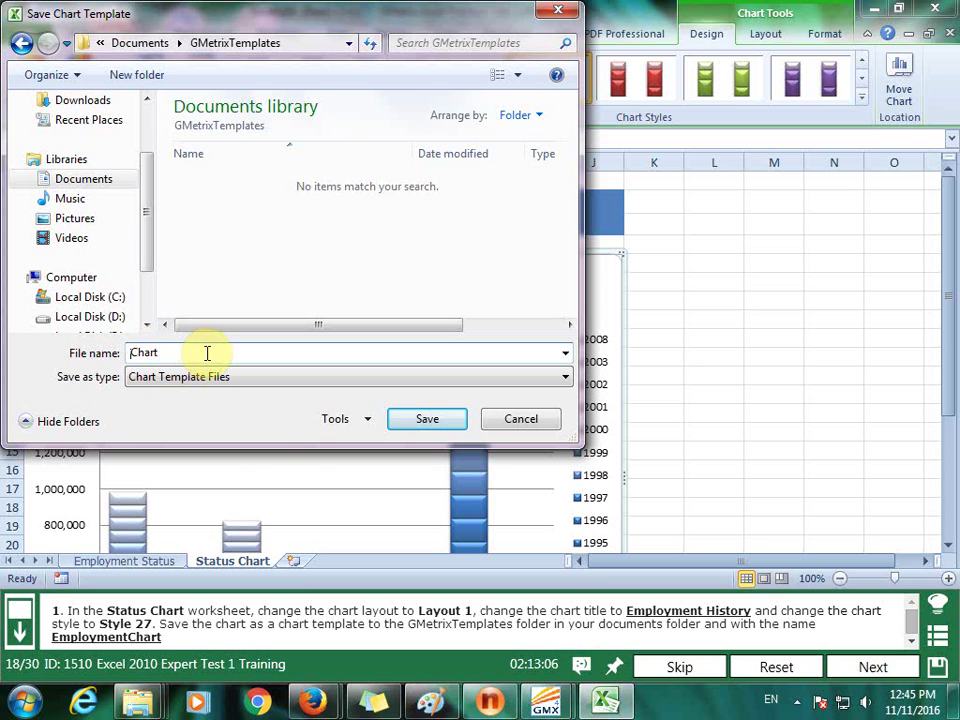
{"action": "type", "text": "Employment"}
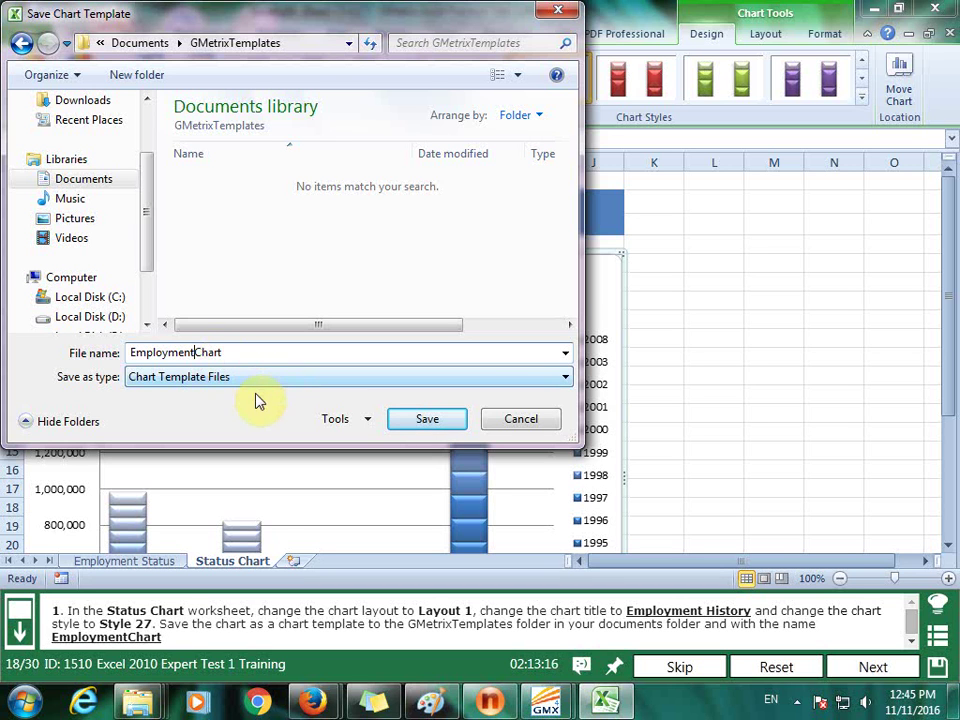
{"action": "left_click", "coordinate": [438, 424]}
- Submit the chart task and select the Financial Data chart on the next question
{"action": "left_click", "coordinate": [878, 665]}
{"action": "left_click", "coordinate": [638, 485]}
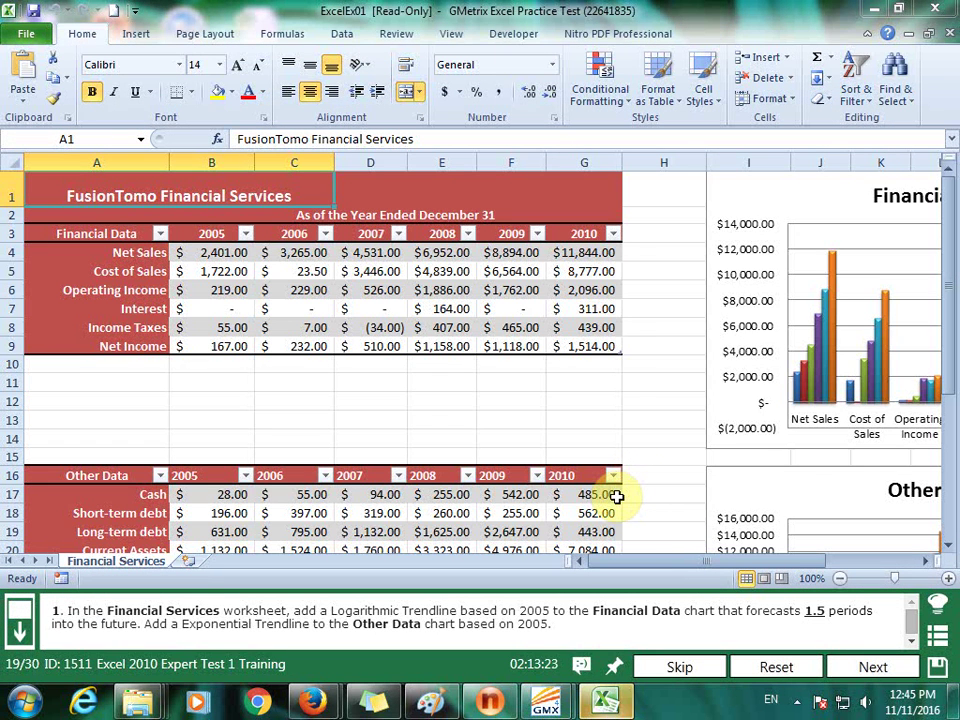
{"action": "left_click_drag", "start_coordinate": [825, 561], "coordinate": [865, 561]}
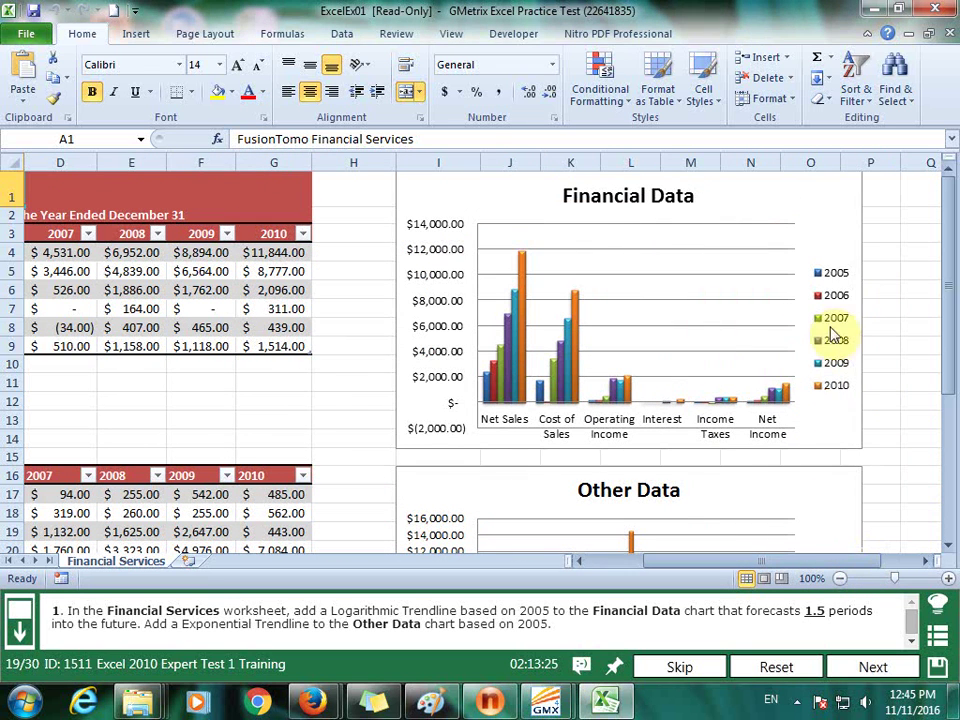
{"action": "left_click", "coordinate": [852, 233]}
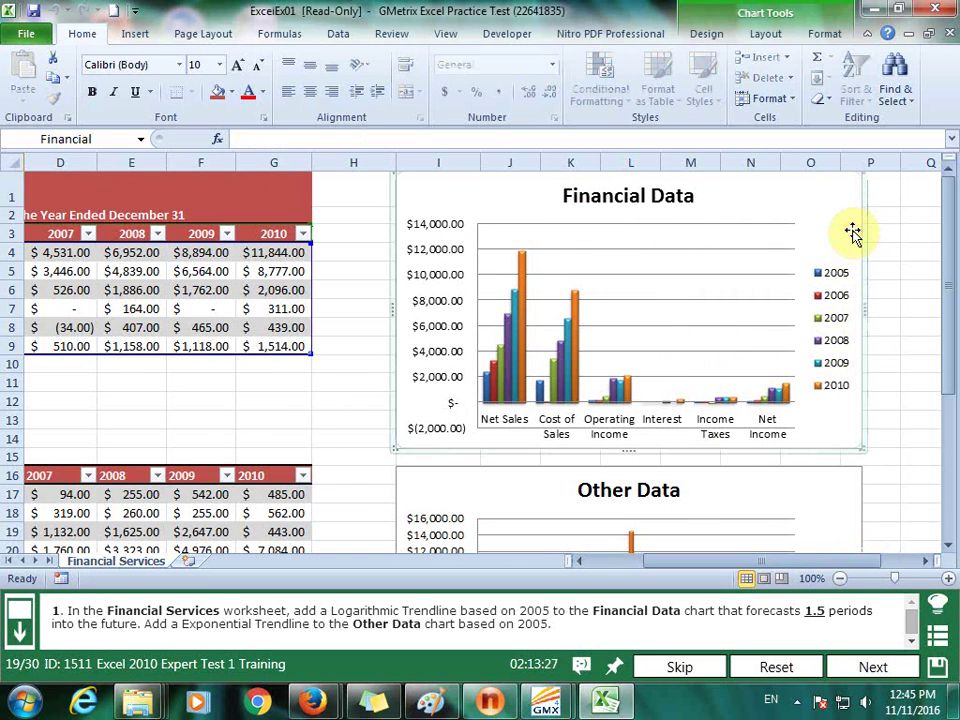
{"action": "left_click", "coordinate": [710, 35]}
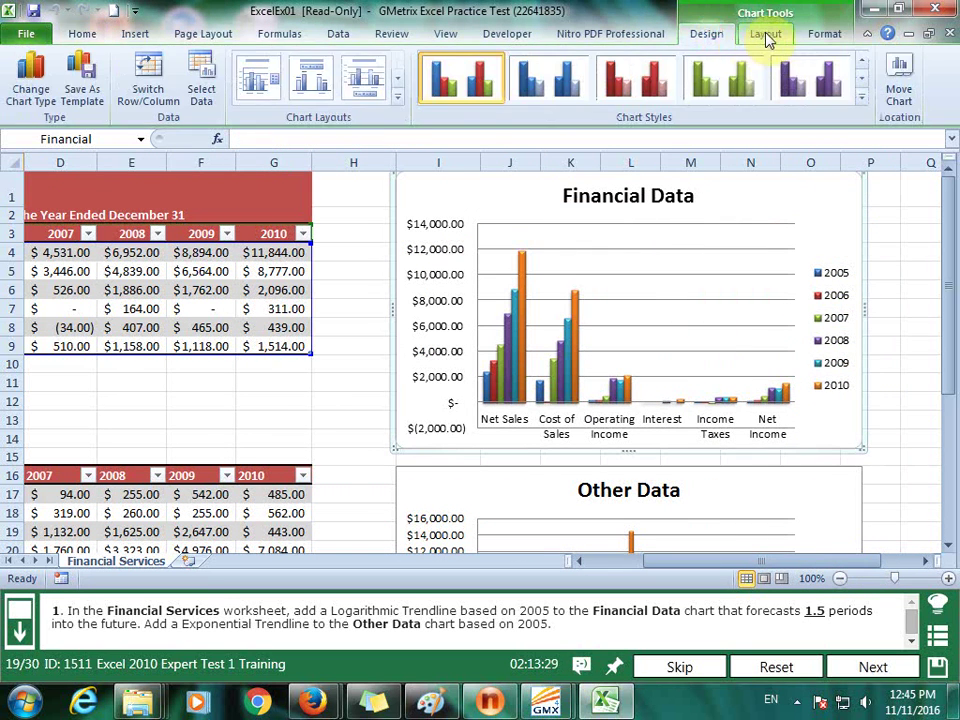
{"action": "left_click", "coordinate": [767, 37]}
- Add a Logarithmic trendline on the 2005 series, forecasting 1.5 periods forward
{"action": "left_click", "coordinate": [741, 105]}
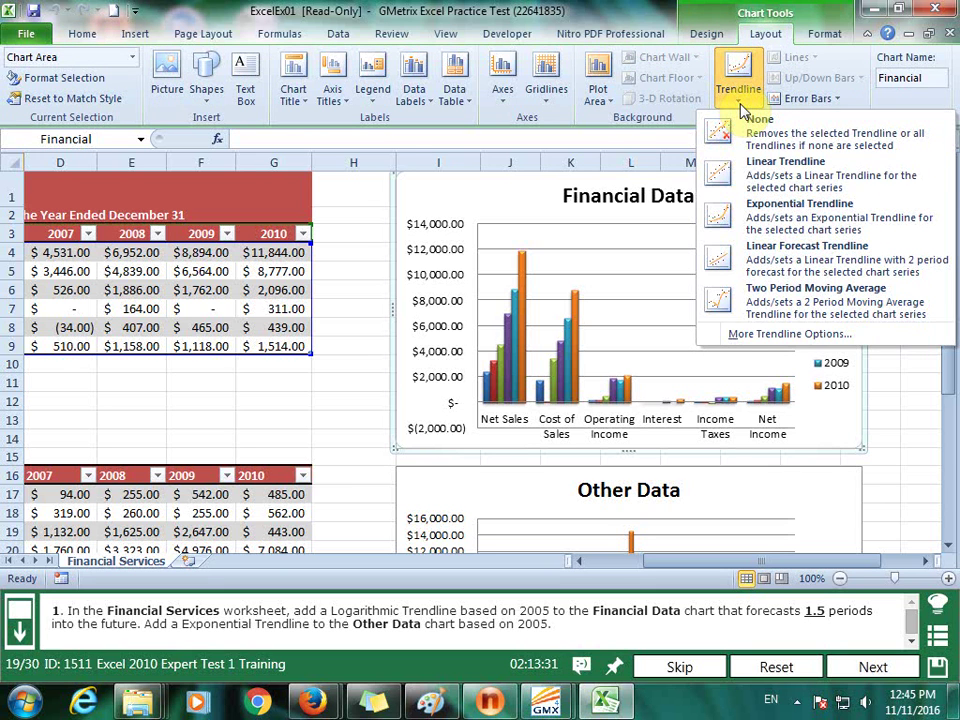
{"action": "left_click", "coordinate": [790, 334]}
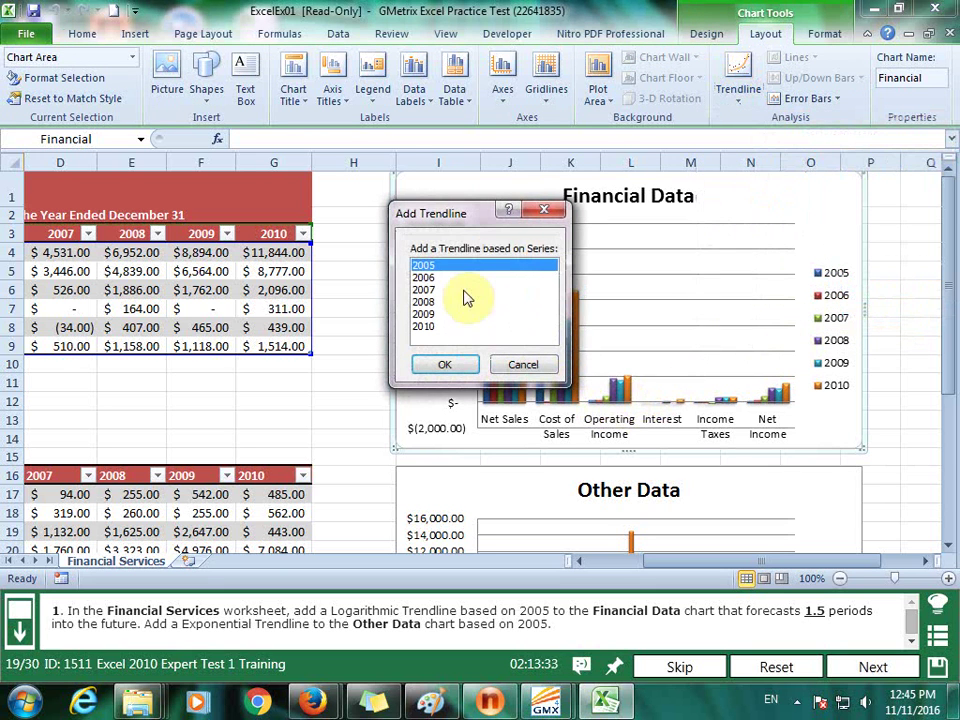
{"action": "left_click", "coordinate": [458, 372]}
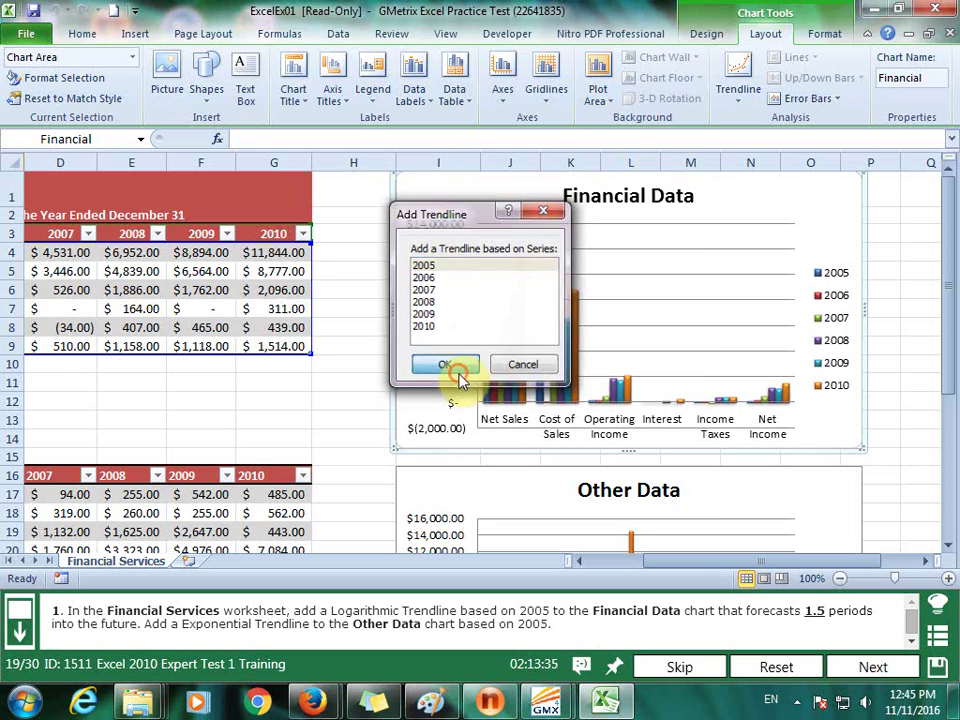
{"action": "left_click", "coordinate": [437, 191]}
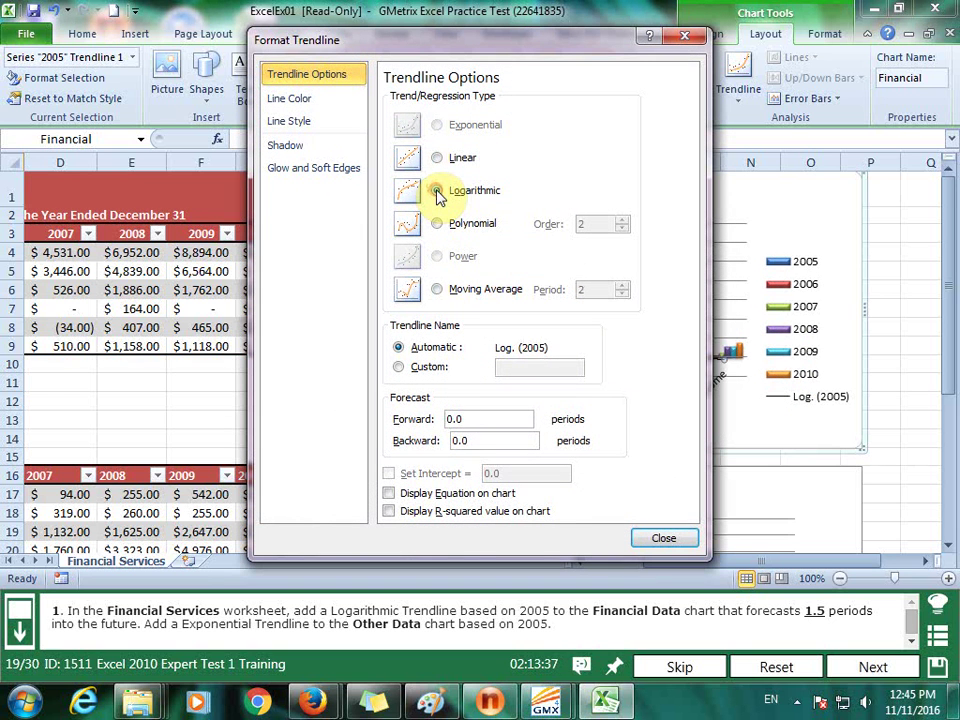
{"action": "left_click", "coordinate": [408, 420]}
{"action": "type", "text": "1.5"}
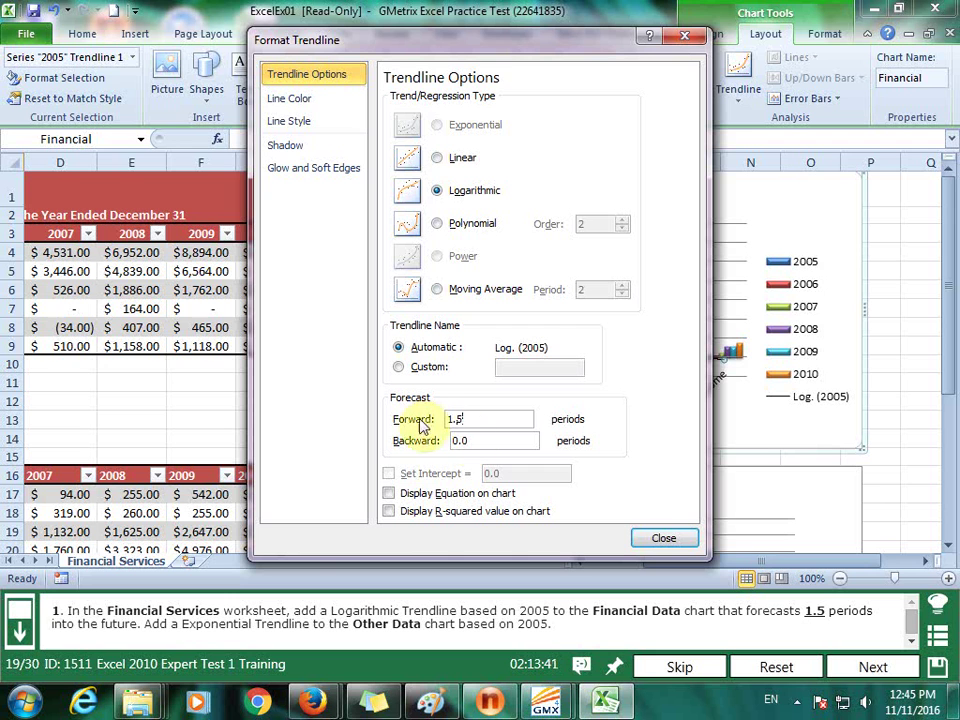
{"action": "left_click", "coordinate": [662, 540]}
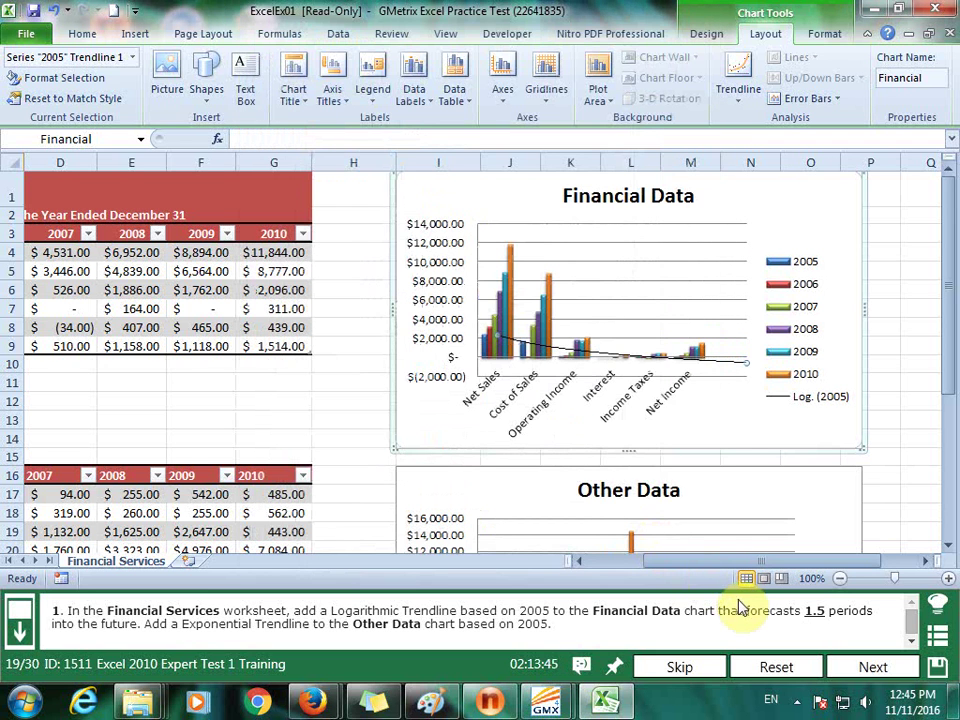
- Add an Exponential trendline for the 2005 series to the Other Data chart and submit
{"action": "left_click", "coordinate": [744, 497]}
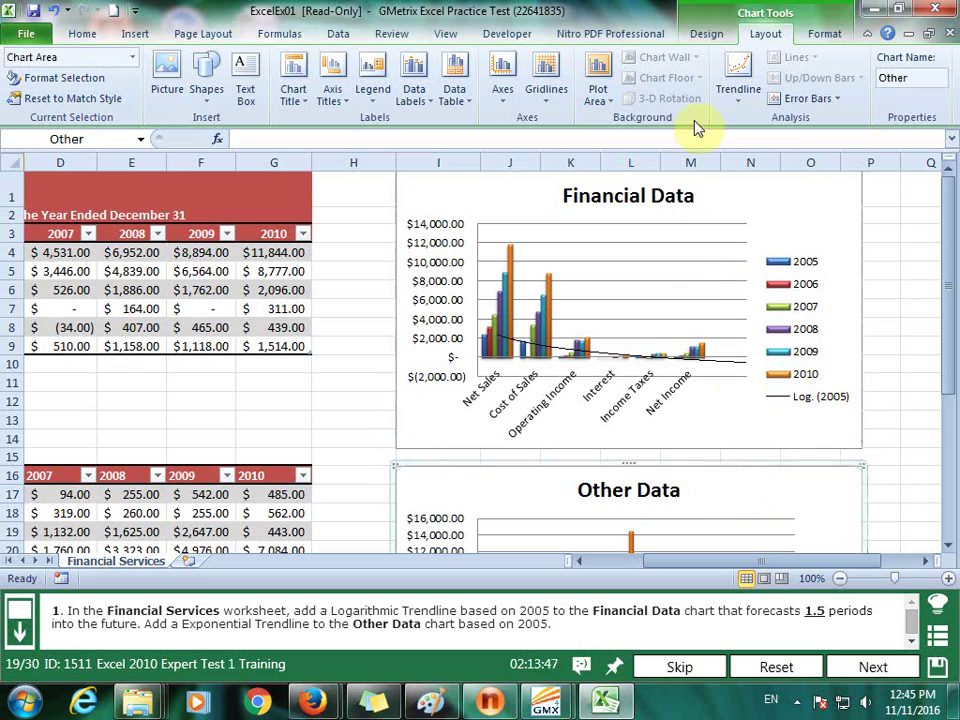
{"action": "left_click", "coordinate": [744, 87]}
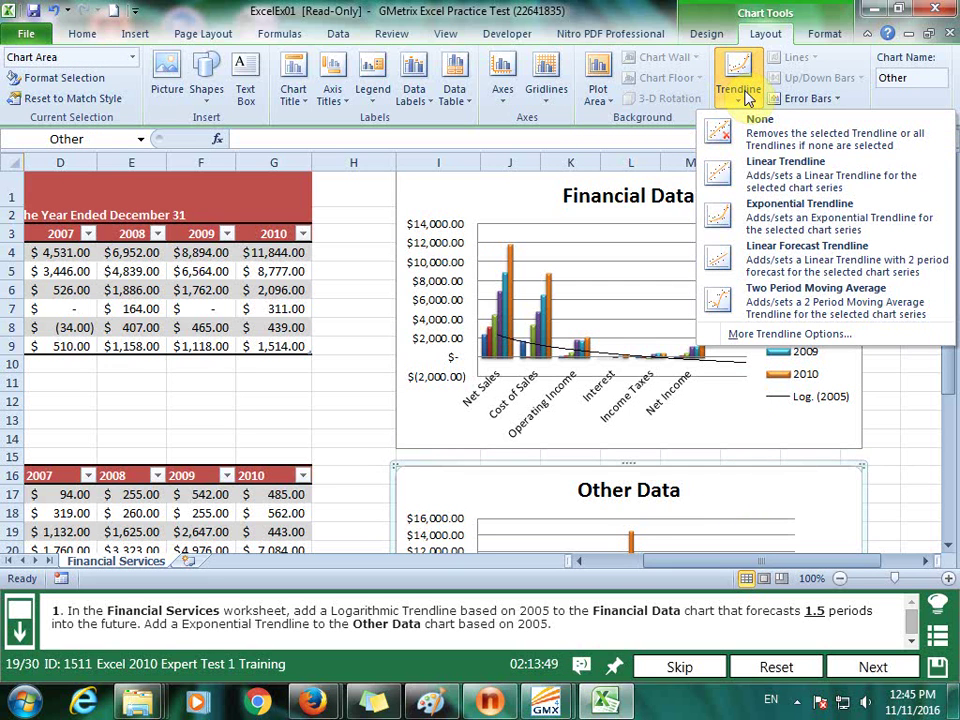
{"action": "left_click", "coordinate": [828, 230]}
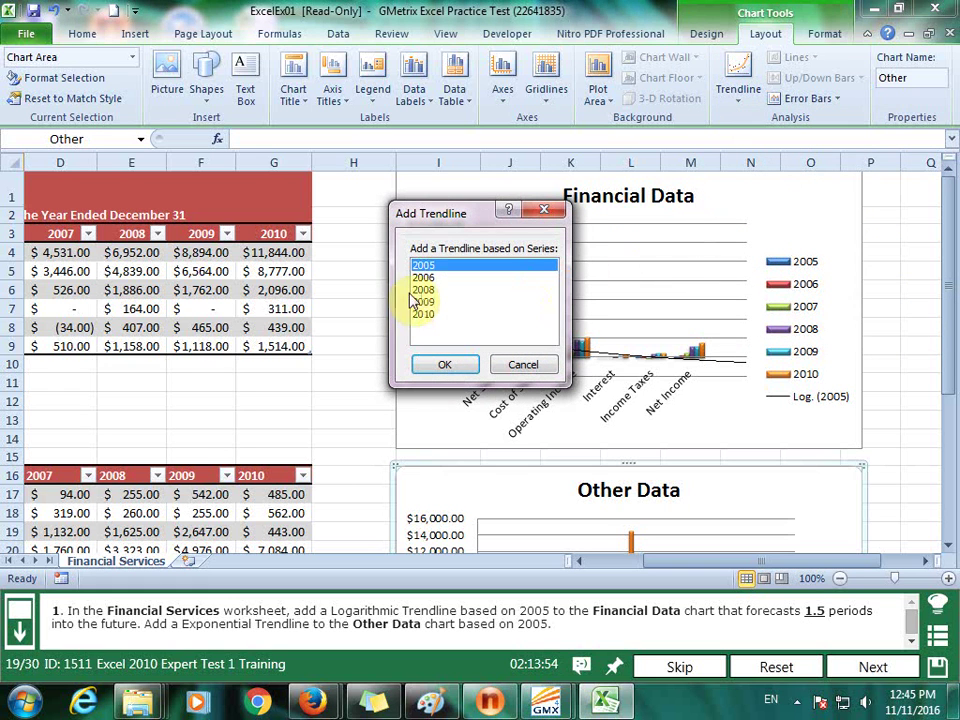
{"action": "left_click", "coordinate": [444, 364]}
{"action": "scroll", "coordinate": [849, 452], "scroll_direction": "down", "scroll_amount": 1}
{"action": "scroll", "coordinate": [851, 454], "scroll_direction": "down", "scroll_amount": 1}
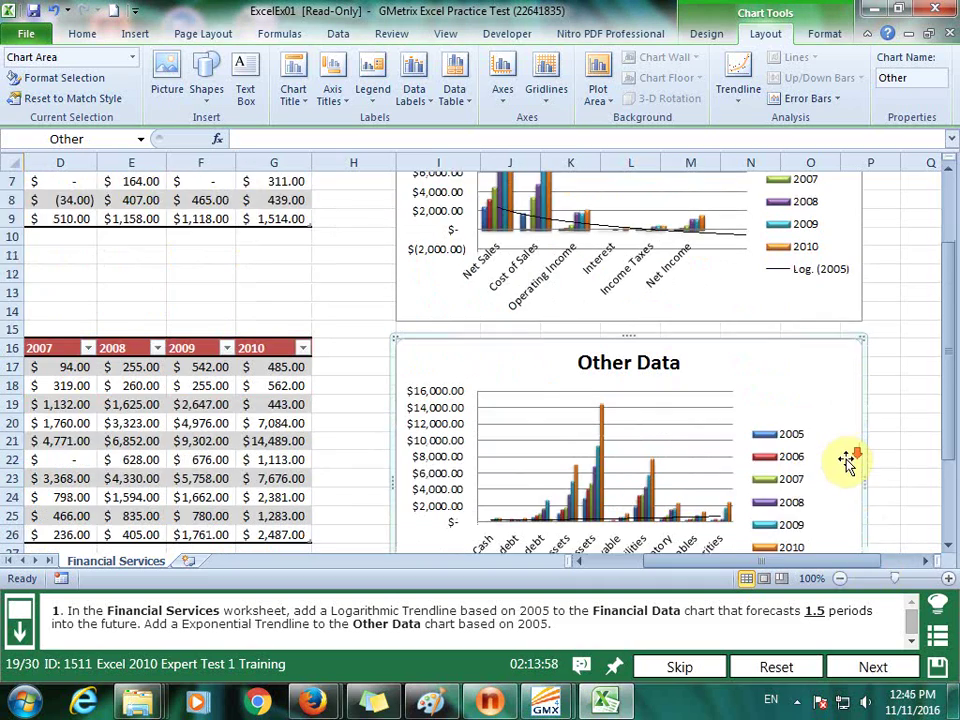
{"action": "scroll", "coordinate": [851, 454], "scroll_direction": "down", "scroll_amount": 1}
{"action": "left_click", "coordinate": [872, 667]}
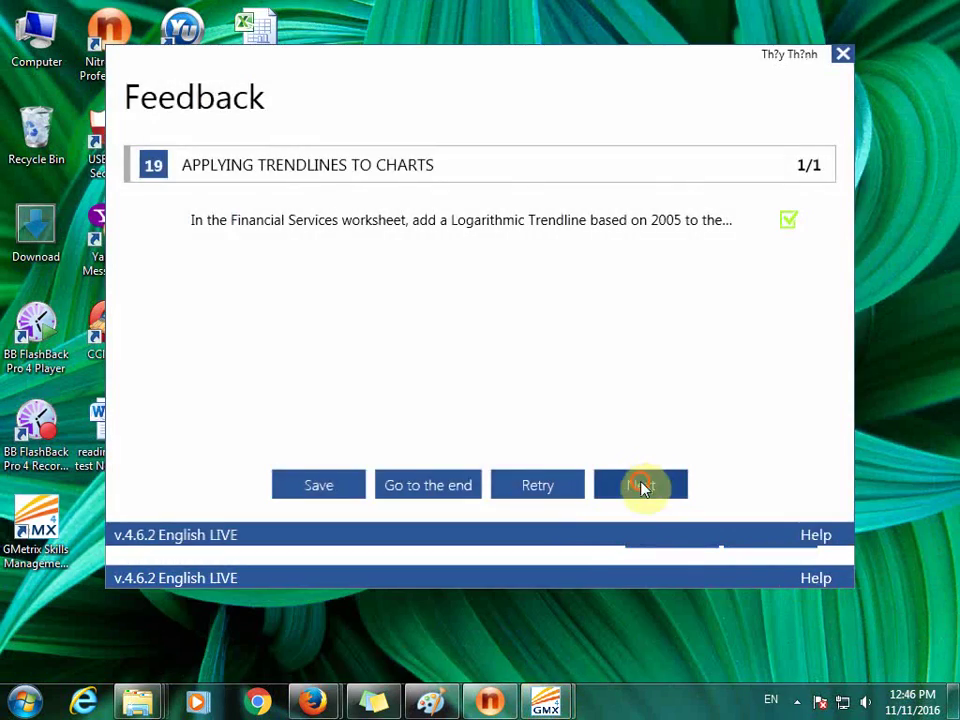
- On question 20, open cell A4's data validation Input Message and select the 'Offices' text
{"action": "left_click", "coordinate": [643, 487]}
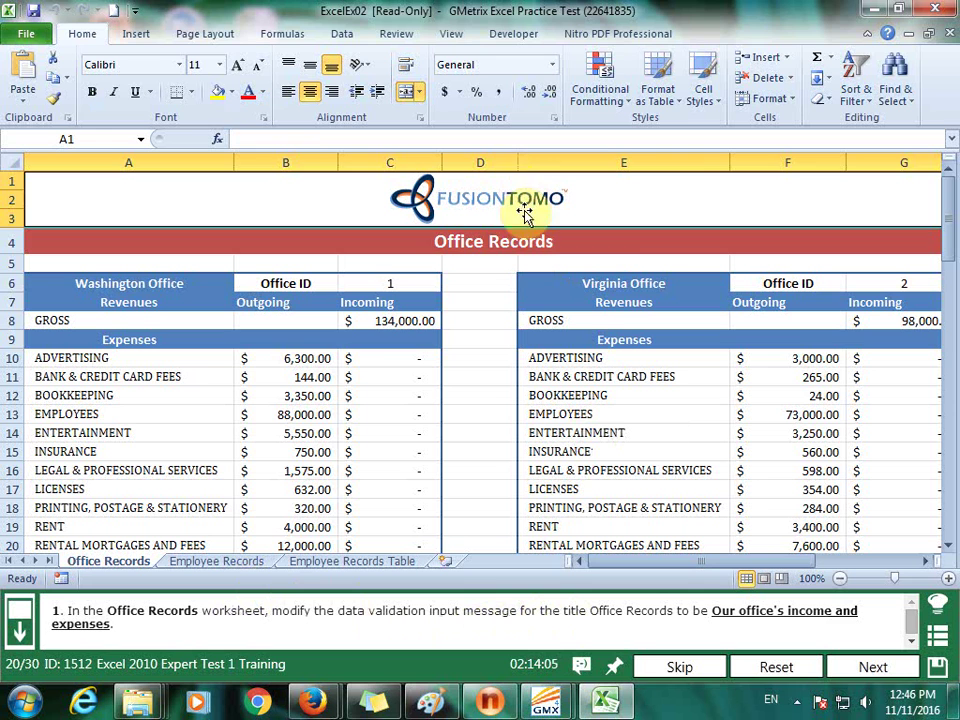
{"action": "left_click", "coordinate": [503, 241]}
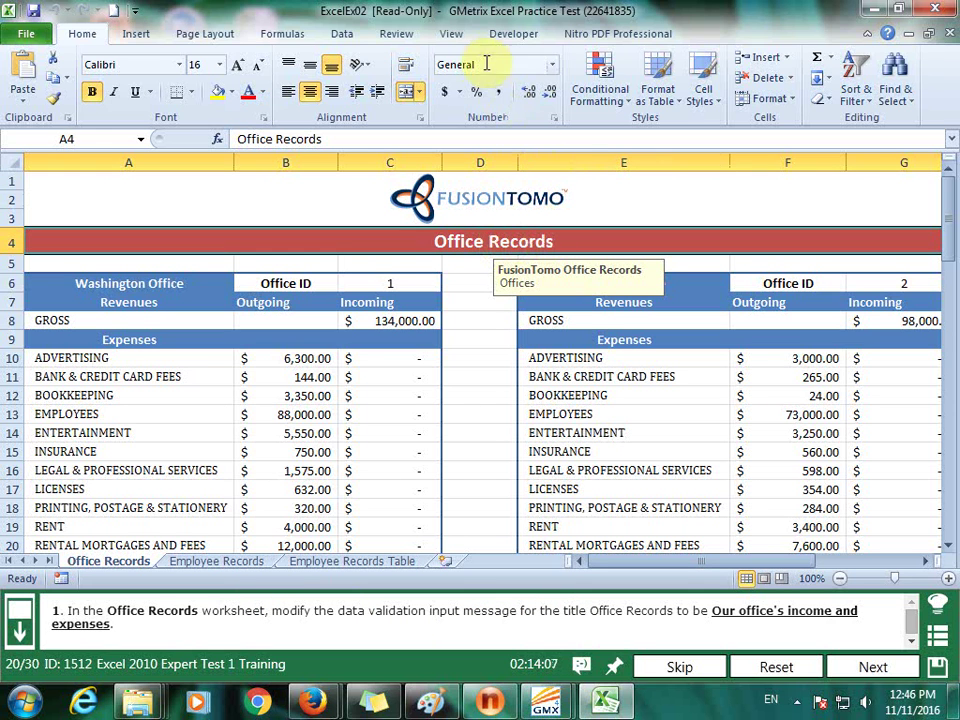
{"action": "left_click", "coordinate": [350, 35]}
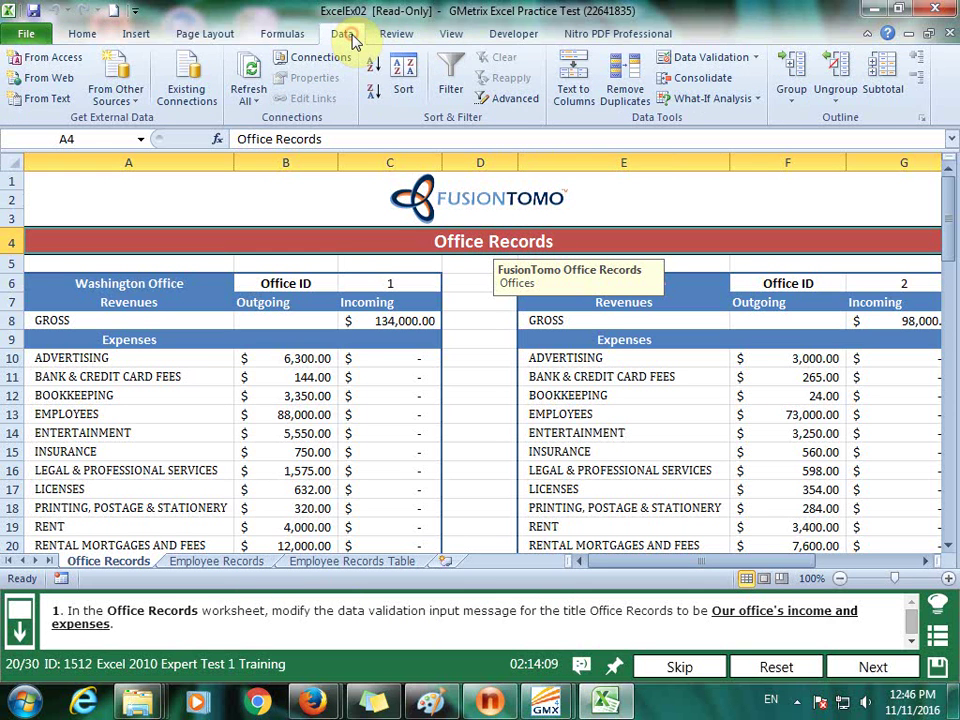
{"action": "left_click", "coordinate": [755, 58]}
{"action": "left_click", "coordinate": [765, 79]}
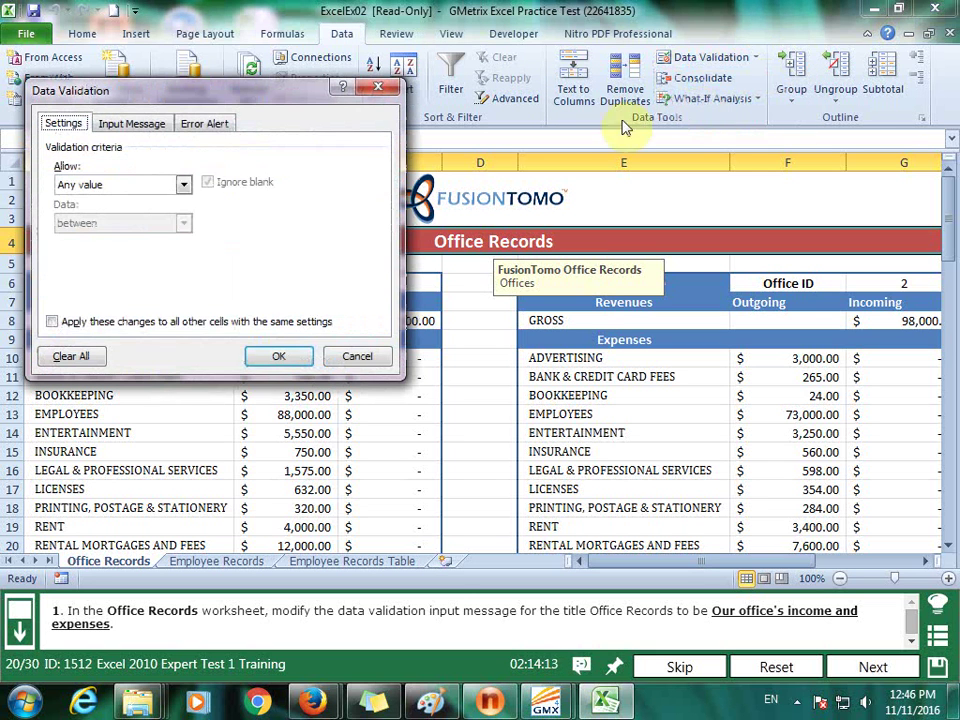
{"action": "left_click", "coordinate": [145, 123]}
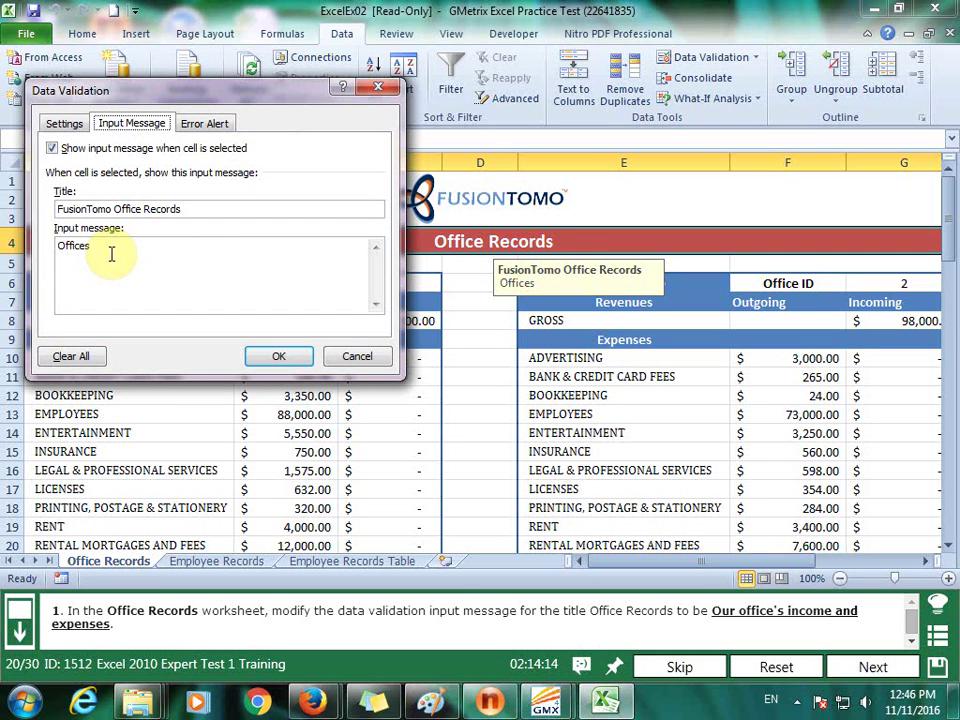
{"action": "left_click_drag", "start_coordinate": [110, 252], "coordinate": [5, 255]}
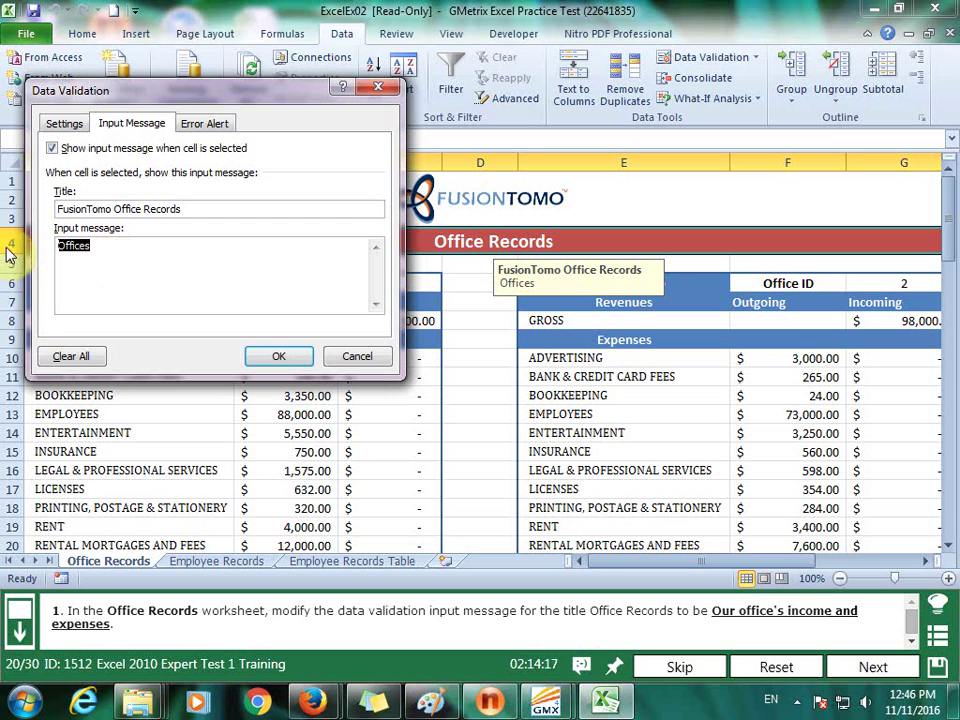
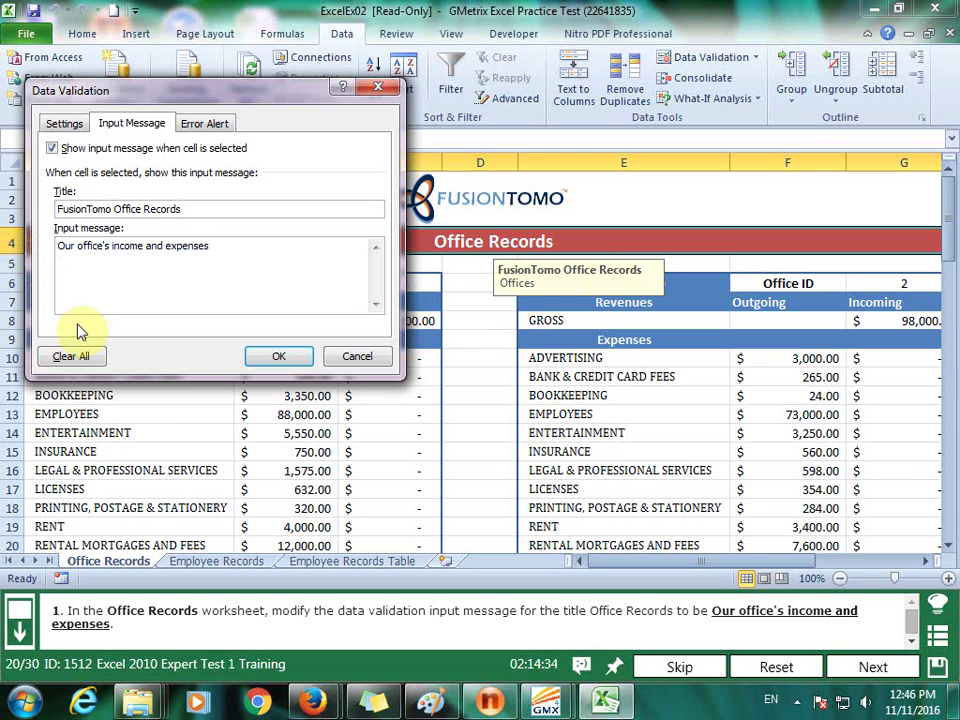
- Confirm the 'Our office's income and expenses' input message and advance to the Family Budget question
{"action": "left_click", "coordinate": [278, 356]}
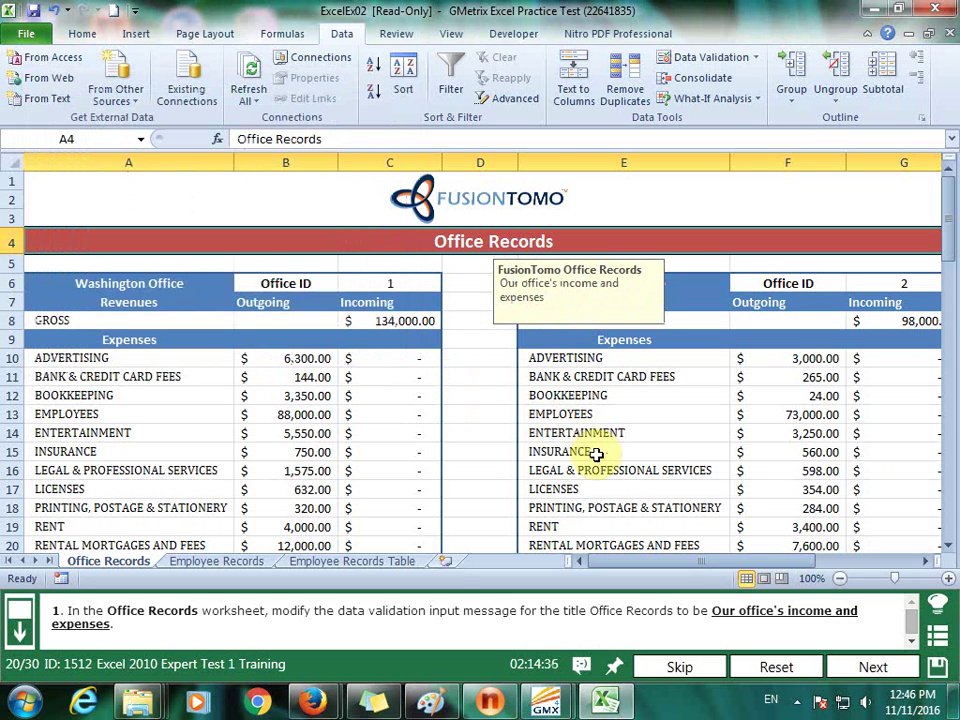
{"action": "left_click", "coordinate": [883, 667]}
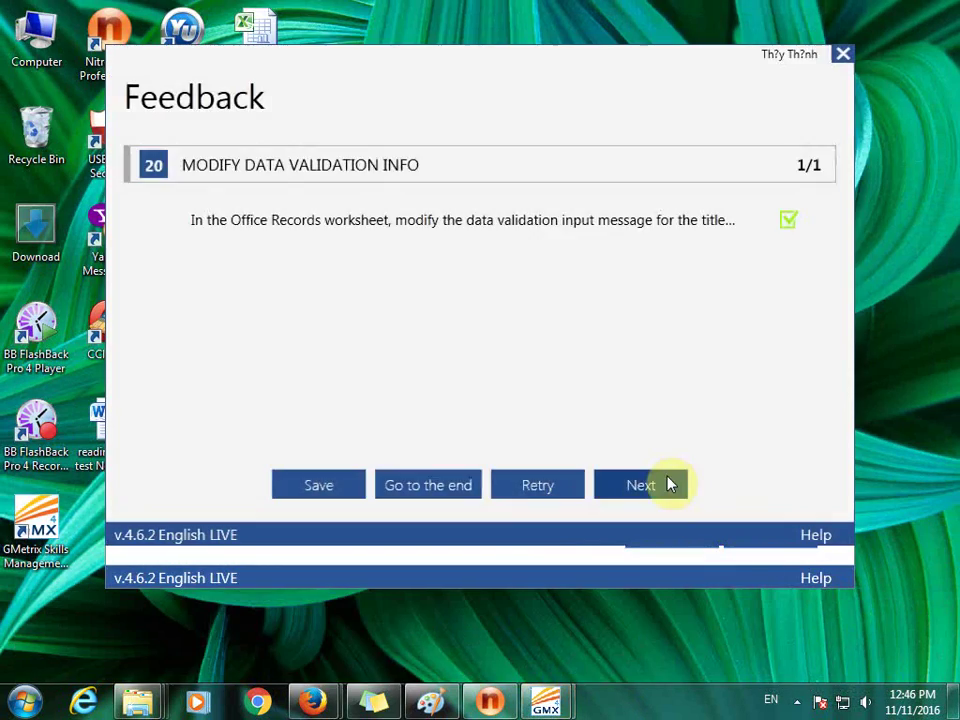
{"action": "left_click", "coordinate": [669, 484]}
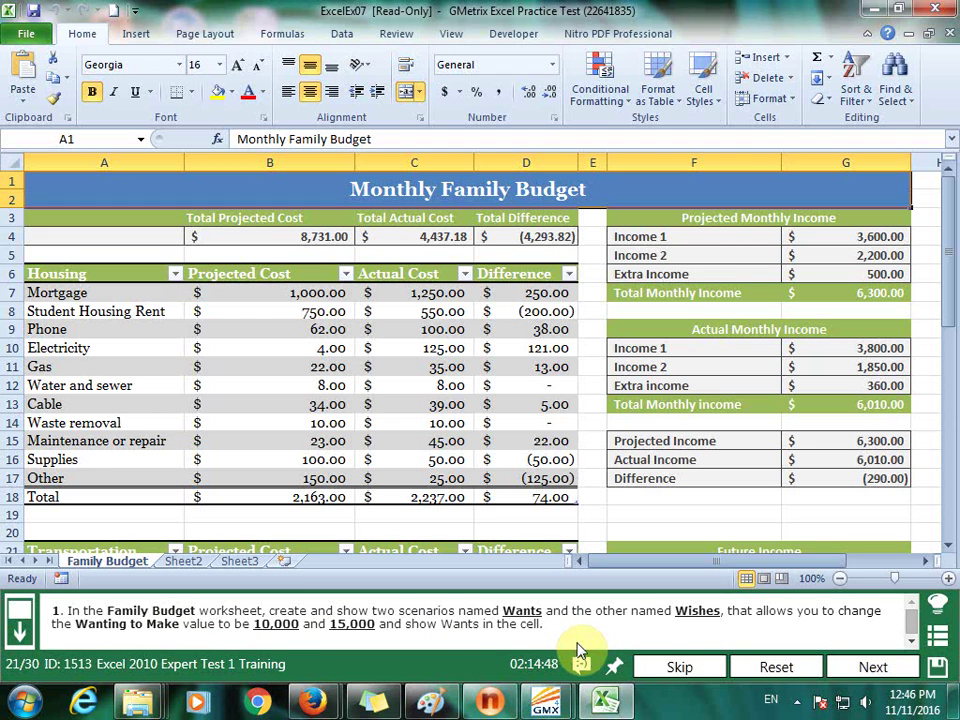
{"action": "left_click_drag", "start_coordinate": [949, 210], "coordinate": [951, 292]}
- Add a scenario named Wants with $G$22 as its changing cell
{"action": "left_click", "coordinate": [872, 457]}
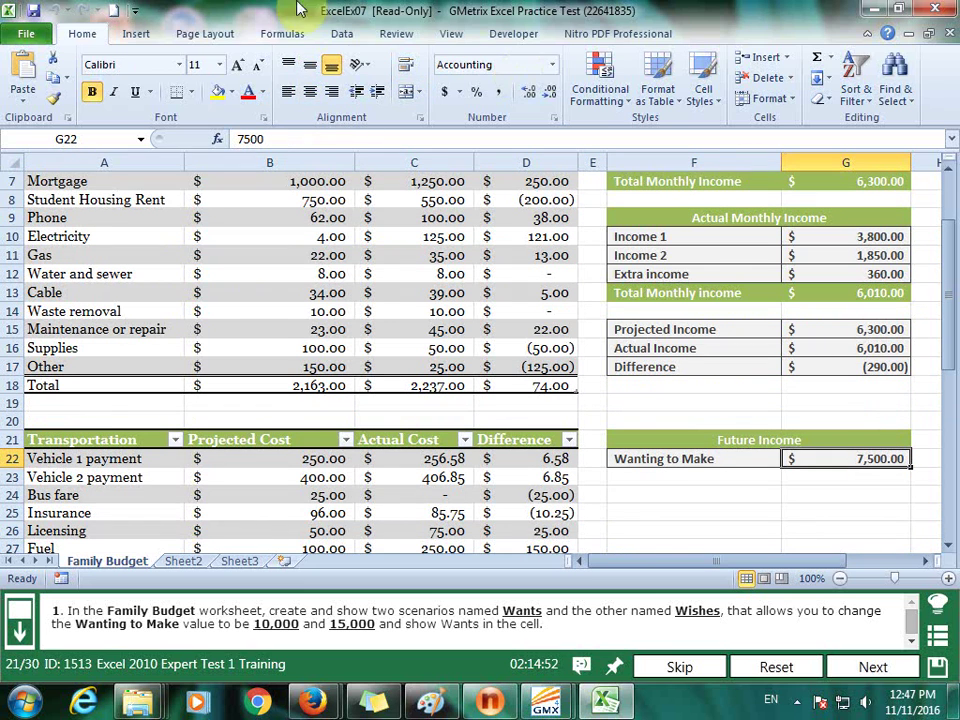
{"action": "left_click", "coordinate": [342, 33]}
{"action": "left_click", "coordinate": [750, 99]}
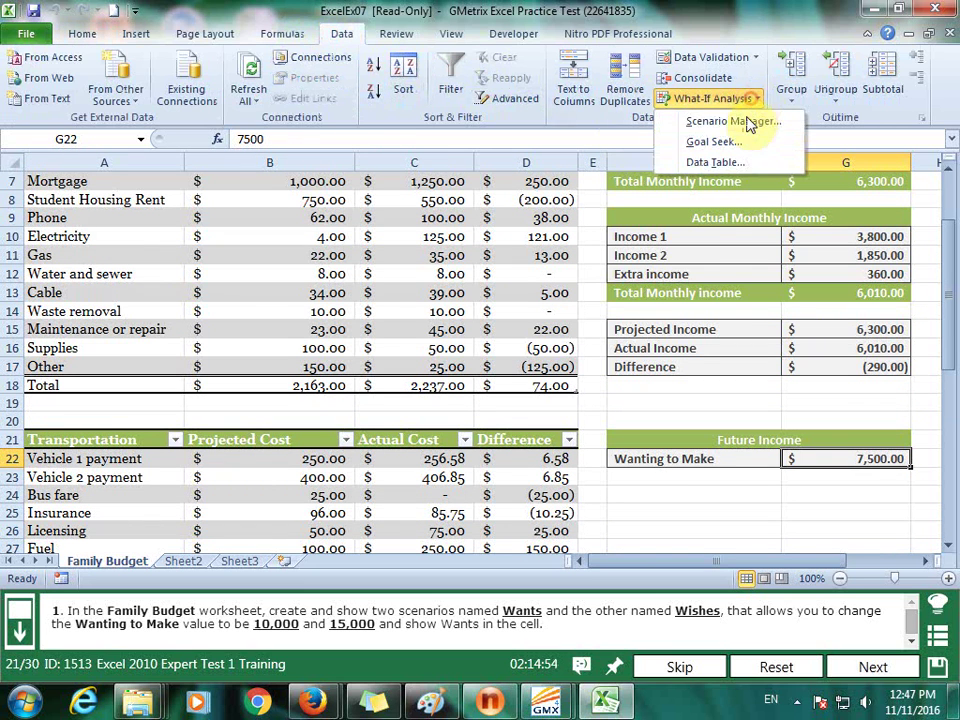
{"action": "left_click", "coordinate": [735, 121]}
{"action": "left_click", "coordinate": [342, 120]}
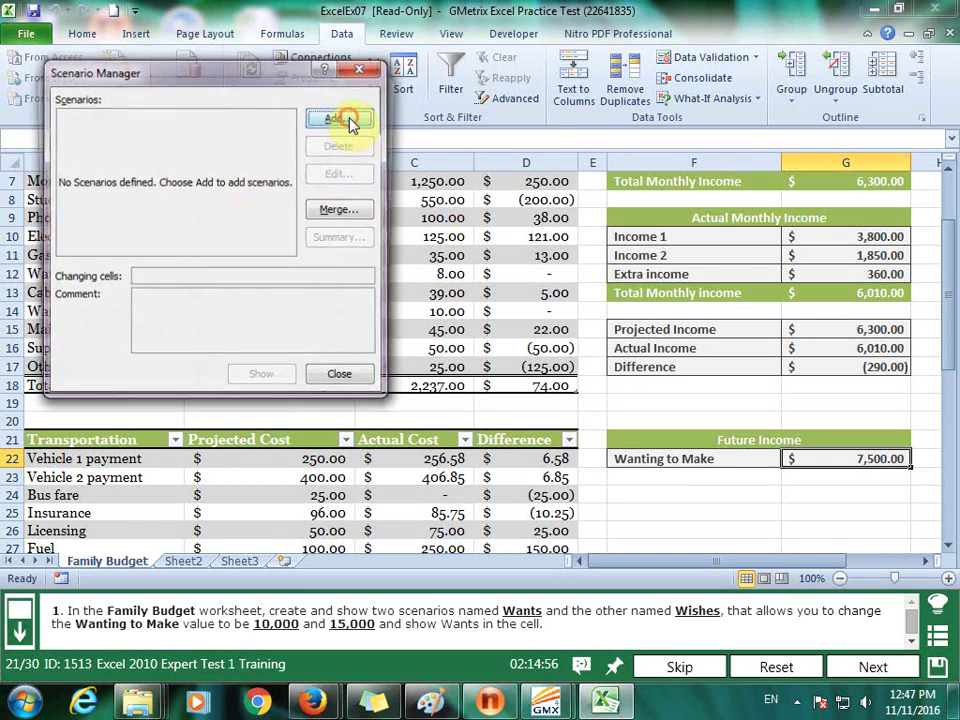
{"action": "type", "text": "Wants"}
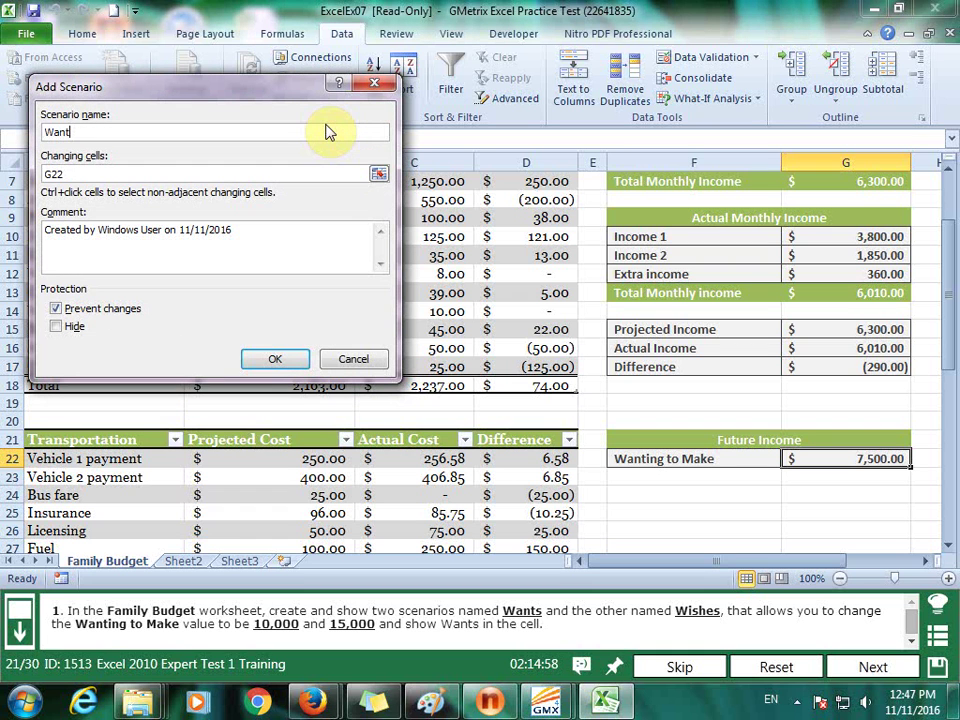
{"action": "left_click", "coordinate": [380, 175]}
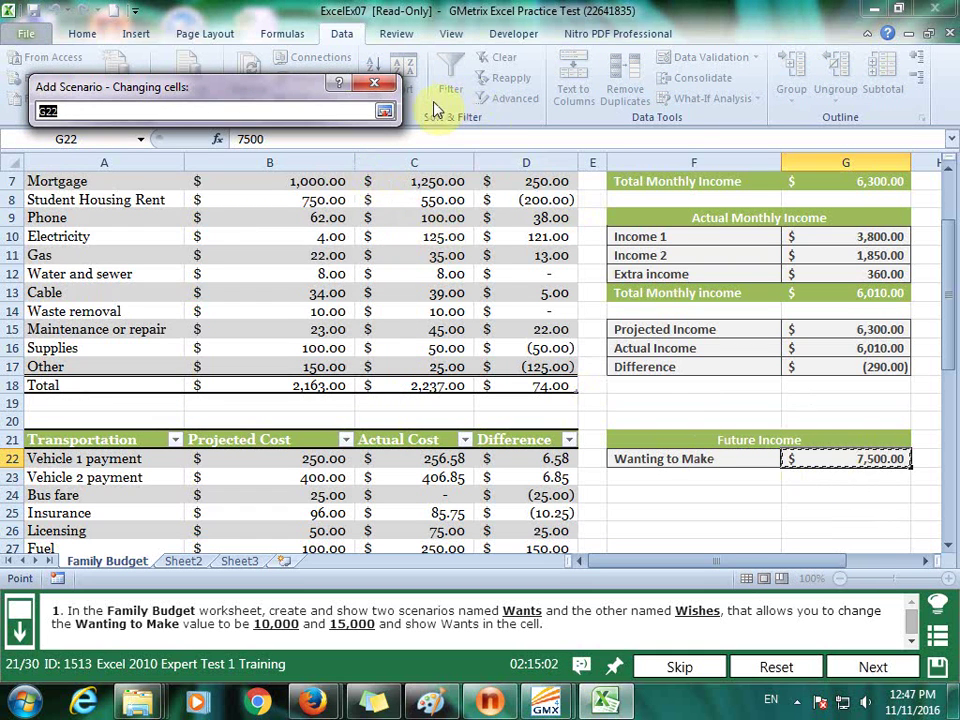
{"action": "left_click", "coordinate": [384, 111]}
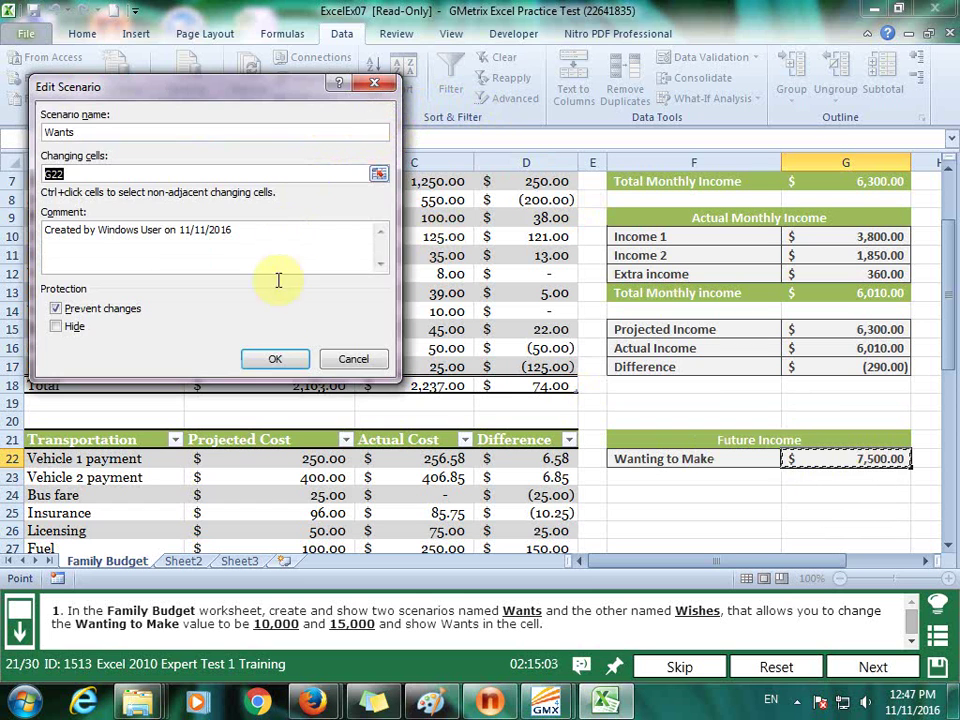
{"action": "left_click", "coordinate": [287, 359]}
{"action": "type", "text": "10000"}
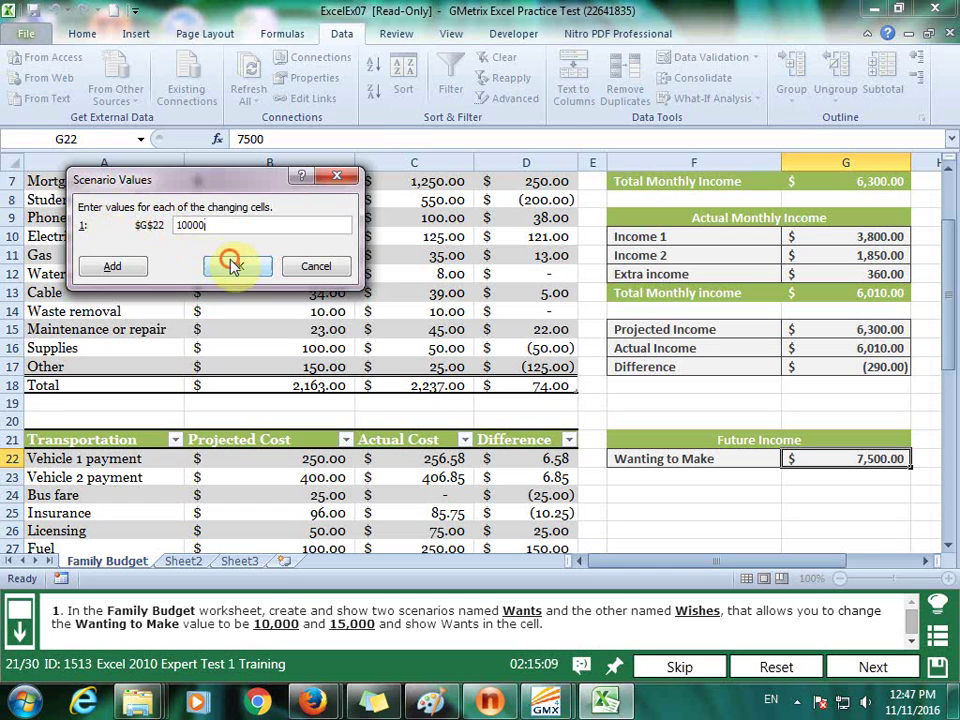
{"action": "left_click", "coordinate": [236, 264]}
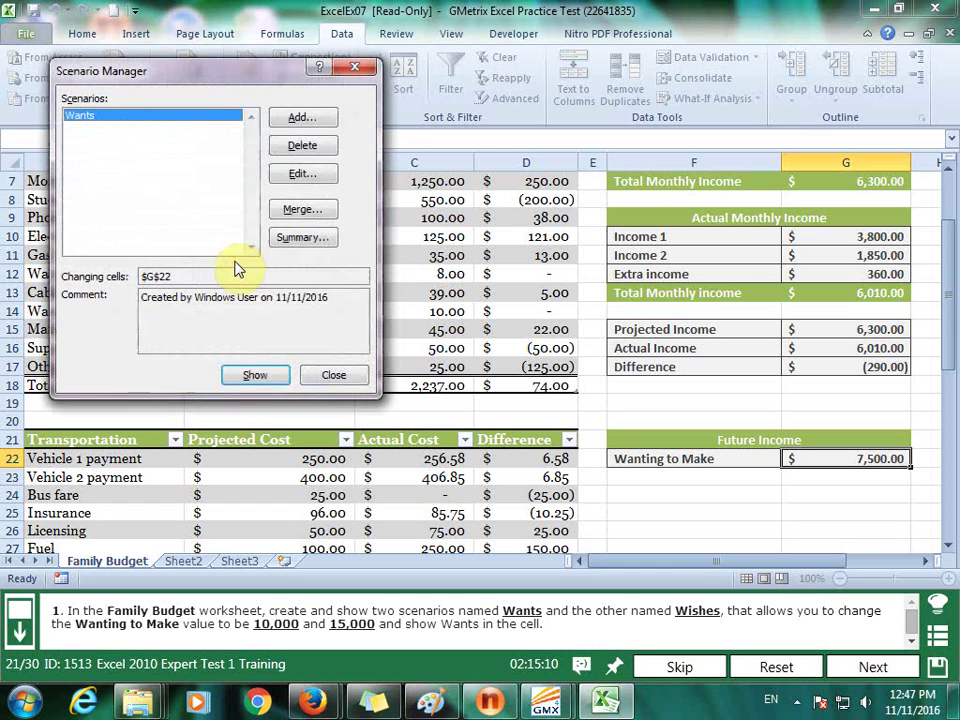
- Add a Wishes scenario that sets G22 to 15000
{"action": "left_click", "coordinate": [292, 120]}
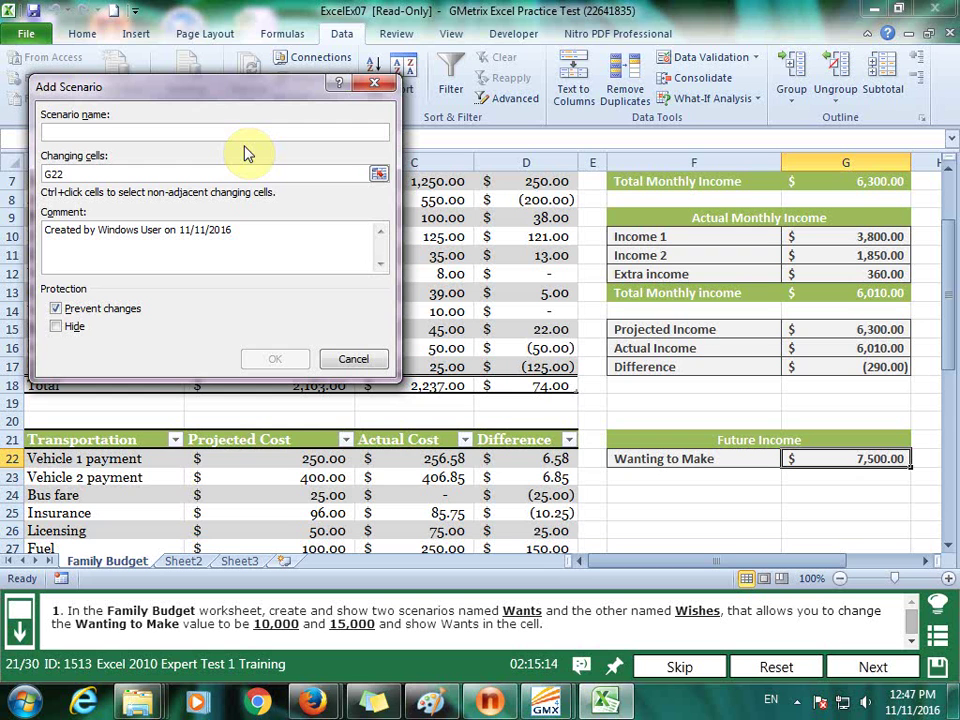
{"action": "type", "text": "Wishes"}
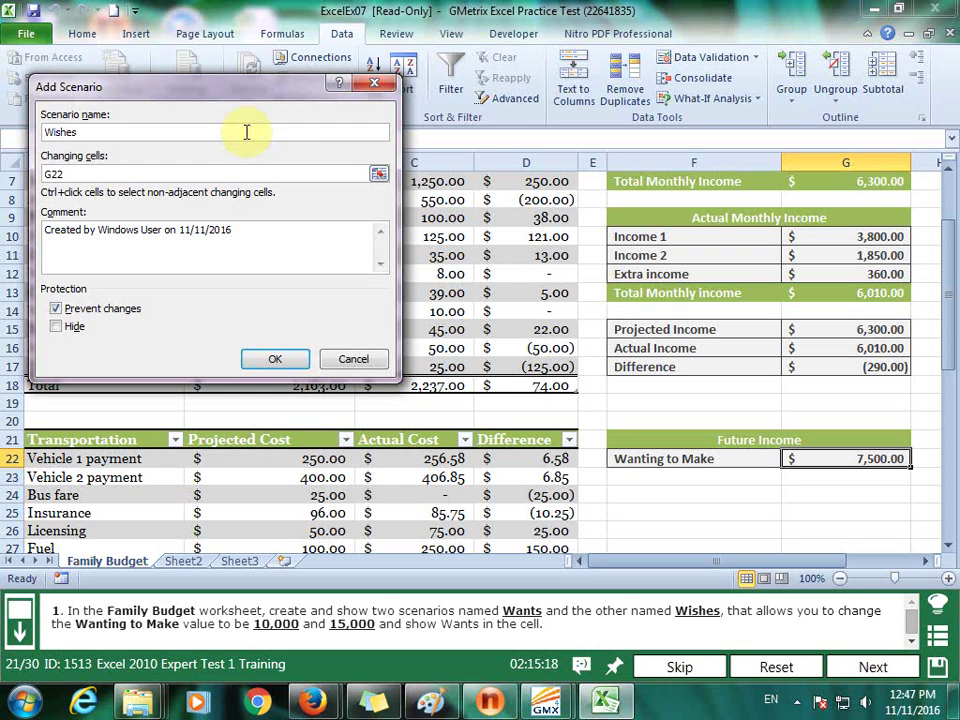
{"action": "left_click", "coordinate": [286, 360]}
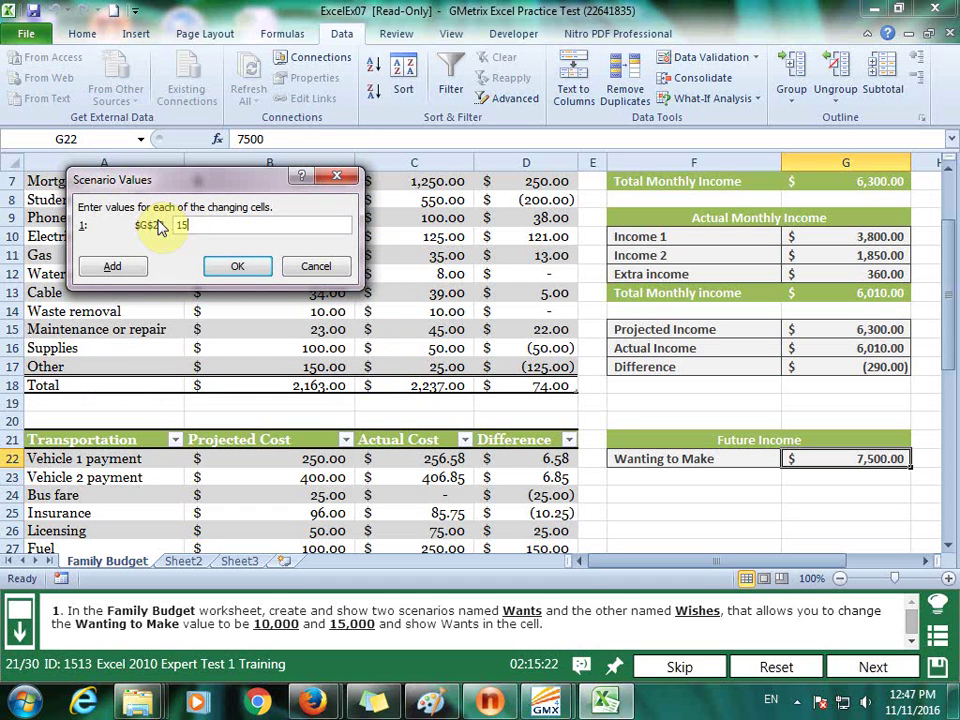
{"action": "left_click", "coordinate": [236, 265]}
- Show the Wants scenario so G22 reads 10,000, then submit the answer
{"action": "left_click", "coordinate": [84, 116]}
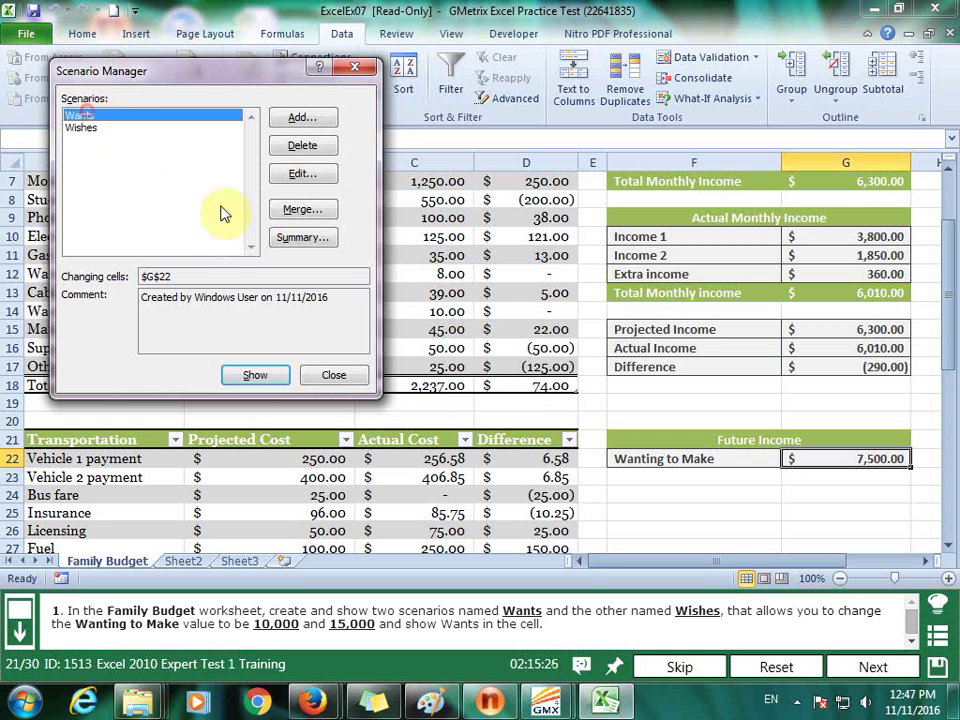
{"action": "left_click", "coordinate": [255, 374]}
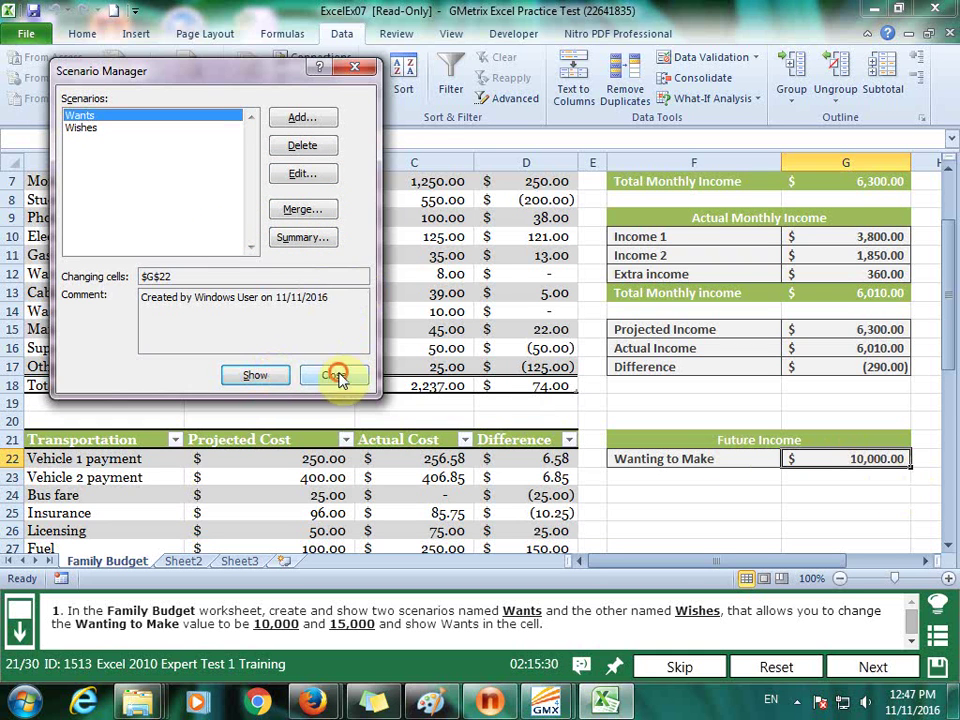
{"action": "left_click", "coordinate": [337, 377]}
{"action": "left_click", "coordinate": [872, 666]}
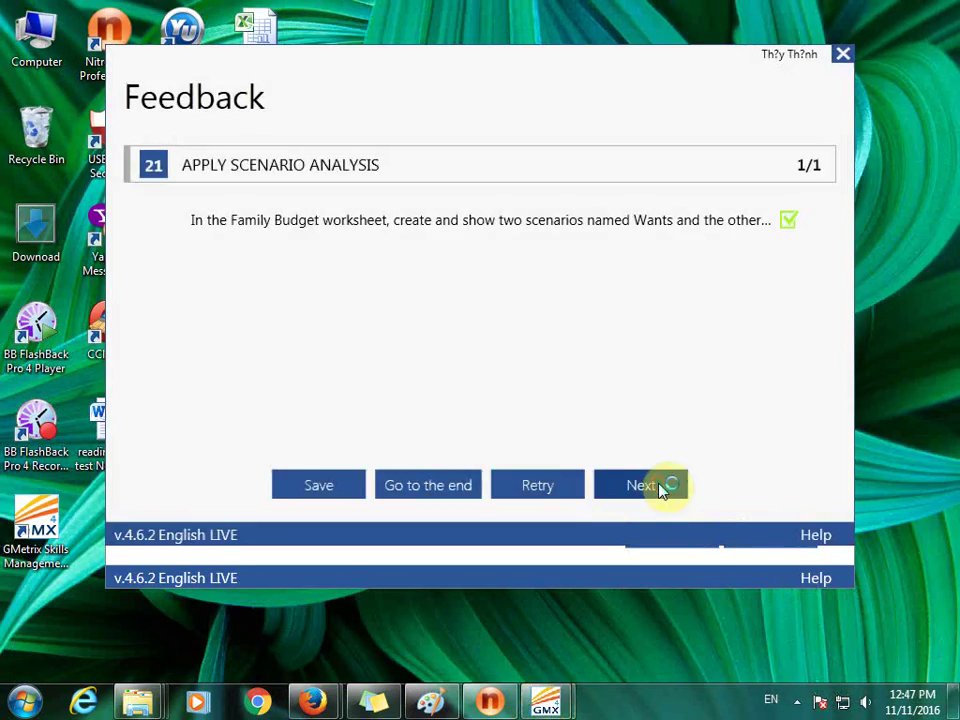
- Go to question 22, insert a new worksheet, and name it Cut Costs
{"action": "left_click", "coordinate": [660, 488]}
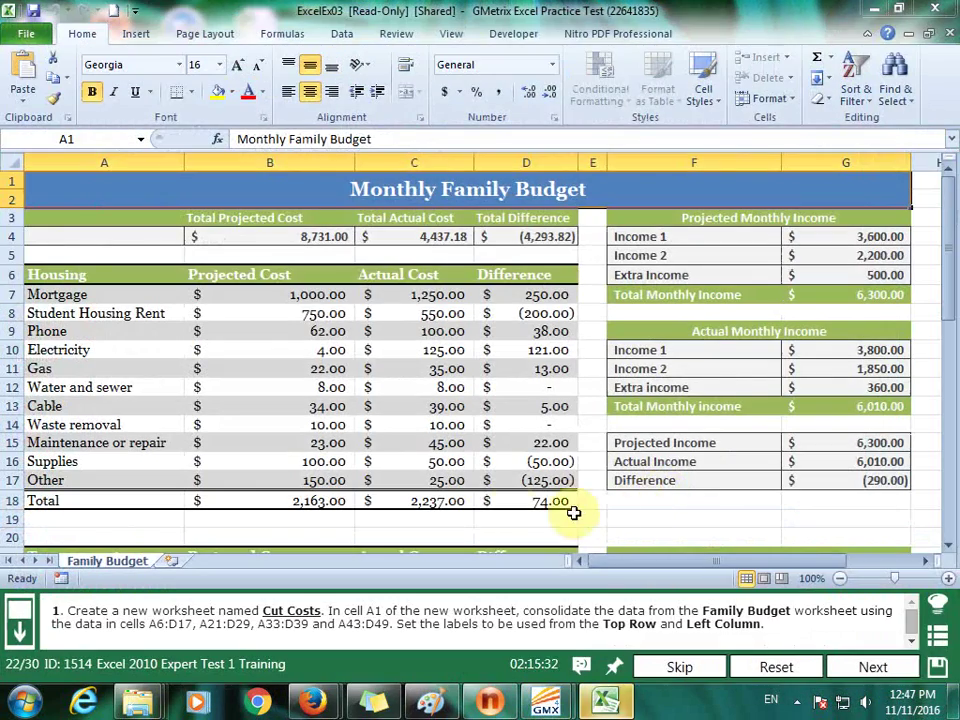
{"action": "left_click", "coordinate": [172, 561]}
{"action": "right_click", "coordinate": [197, 562]}
{"action": "left_click", "coordinate": [236, 401]}
{"action": "type", "text": "Cut Costs"}
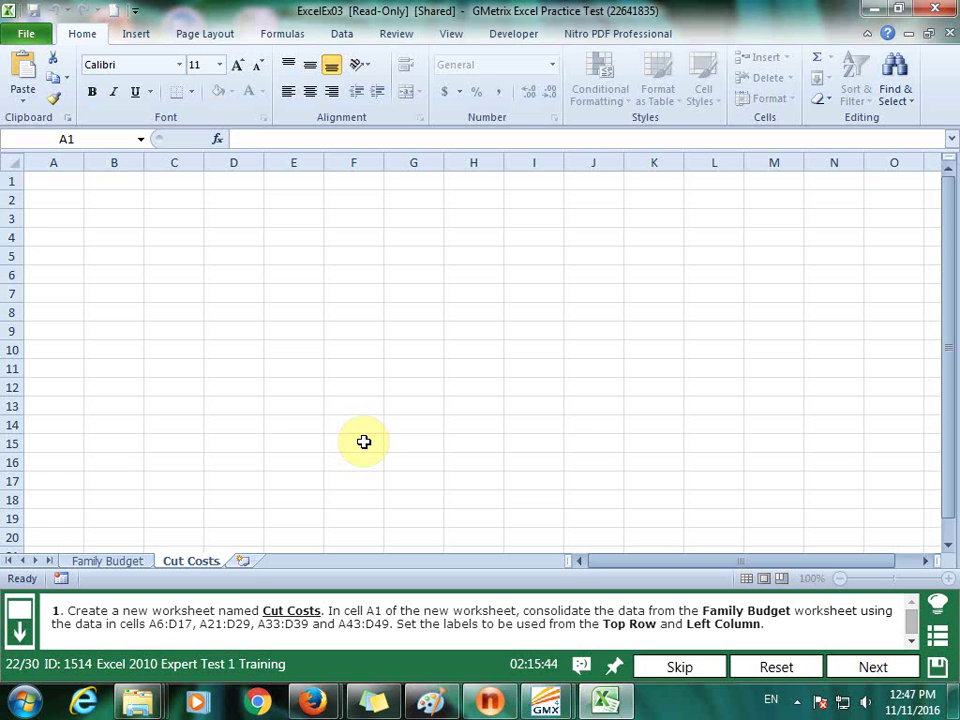
{"action": "key", "text": "Return"}
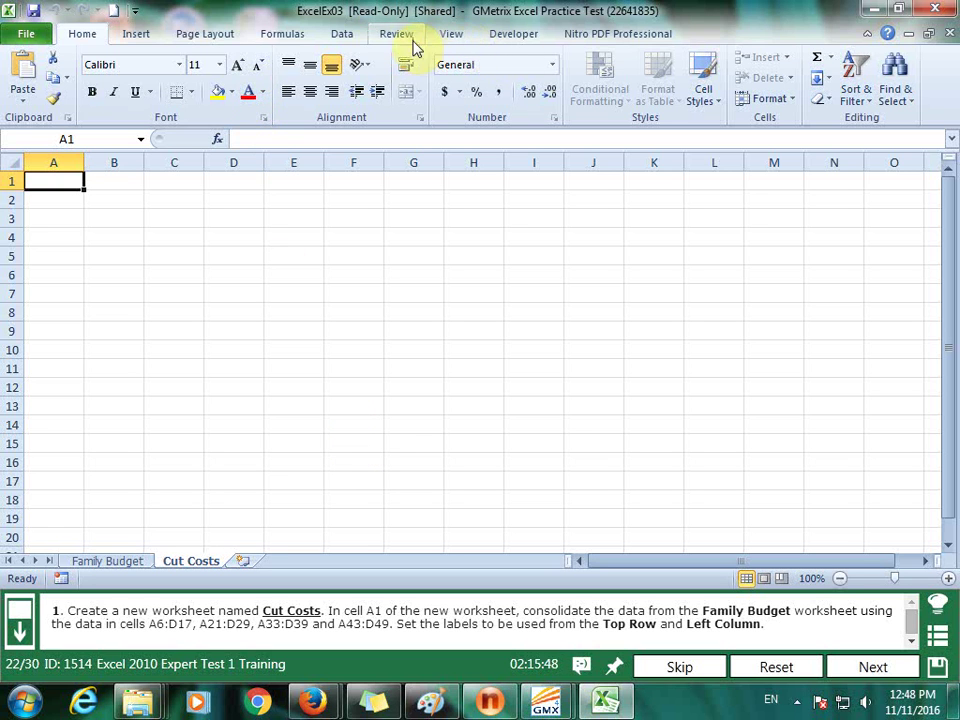
- Start a consolidation and select Family Budget A6:D17 as the reference
{"action": "left_click", "coordinate": [345, 36]}
{"action": "left_click", "coordinate": [690, 79]}
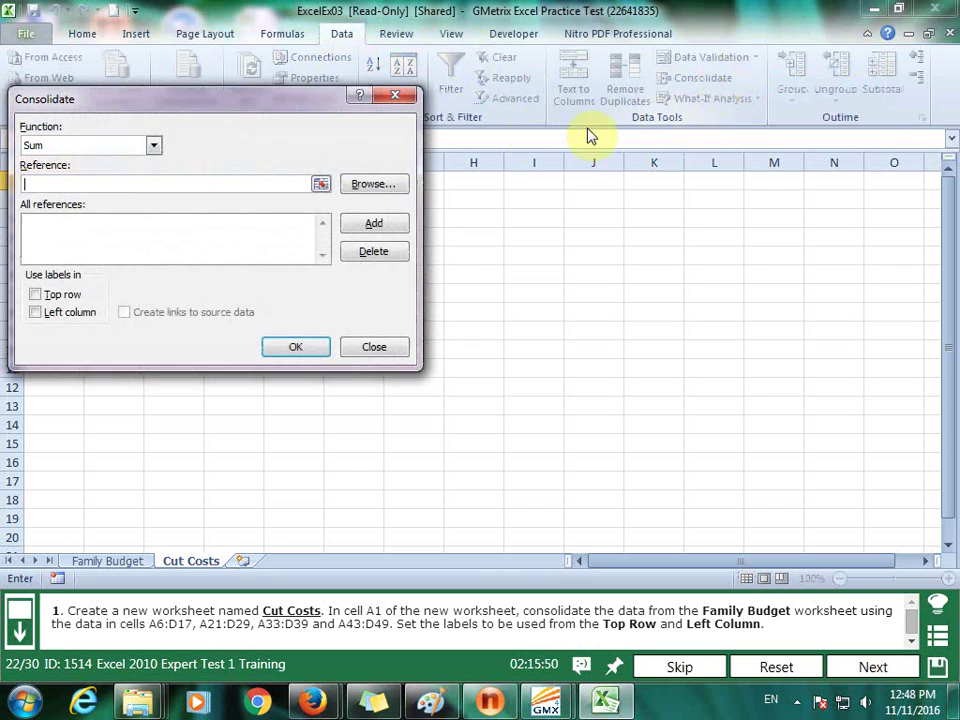
{"action": "left_click", "coordinate": [320, 186]}
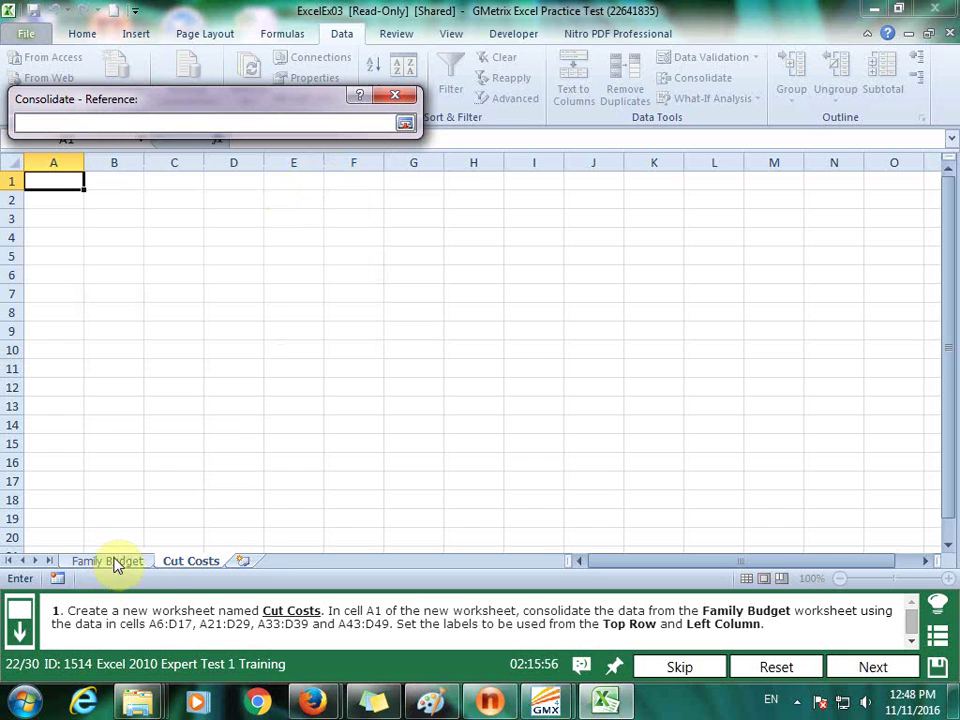
{"action": "left_click", "coordinate": [115, 563]}
{"action": "left_click", "coordinate": [78, 272]}
{"action": "left_click_drag", "start_coordinate": [78, 272], "coordinate": [498, 371]}
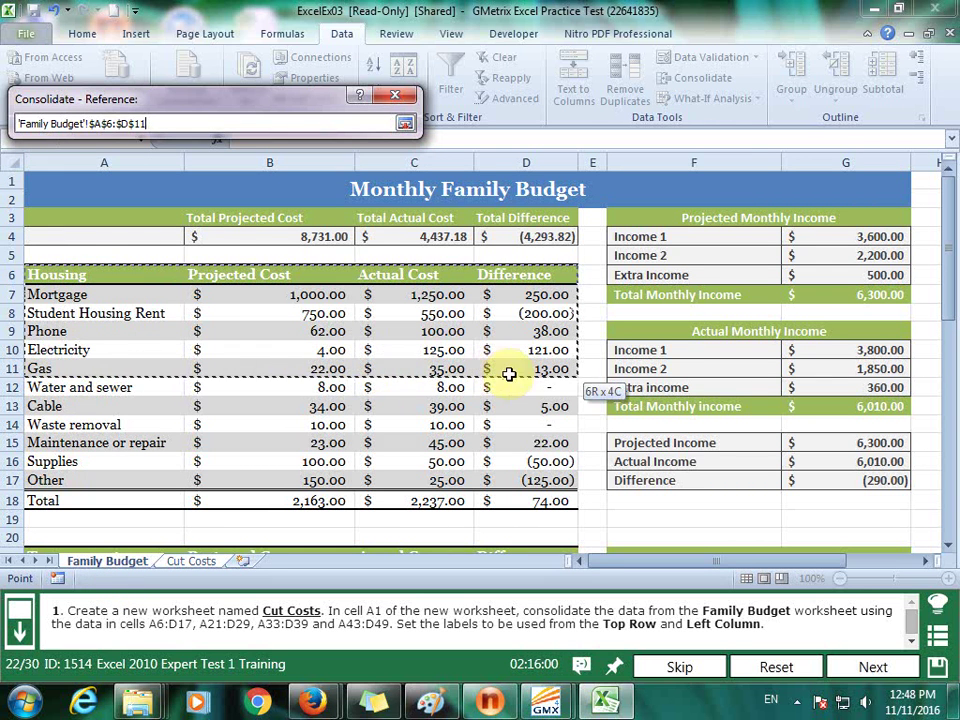
{"action": "left_click_drag", "start_coordinate": [498, 371], "coordinate": [546, 480]}
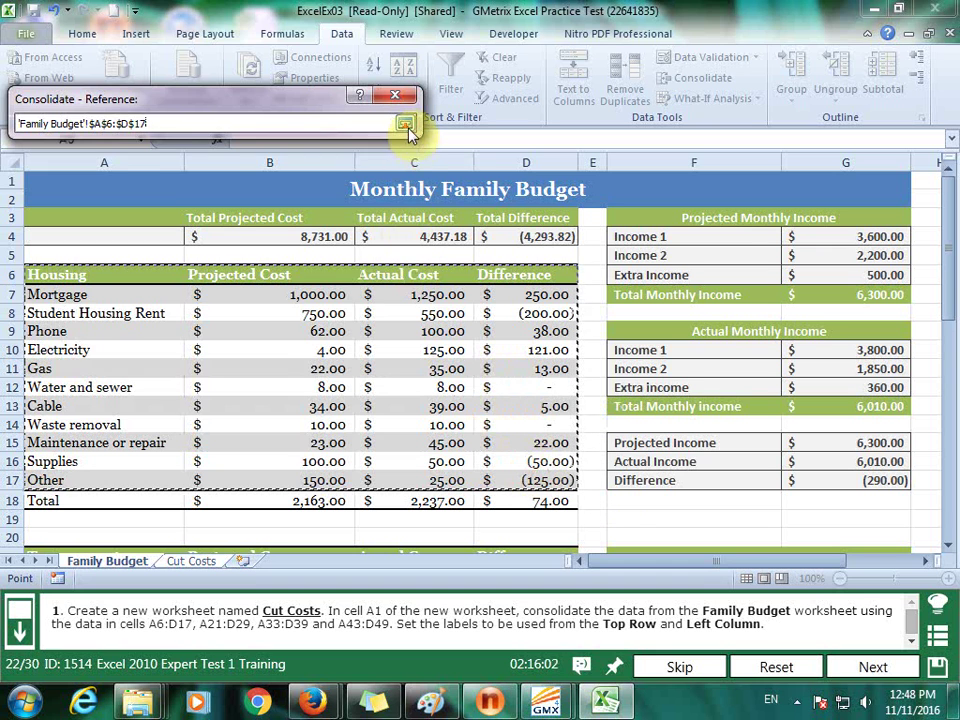
- Add A6:D17 to the sources and change the reference to A21:D29
{"action": "left_click", "coordinate": [405, 124]}
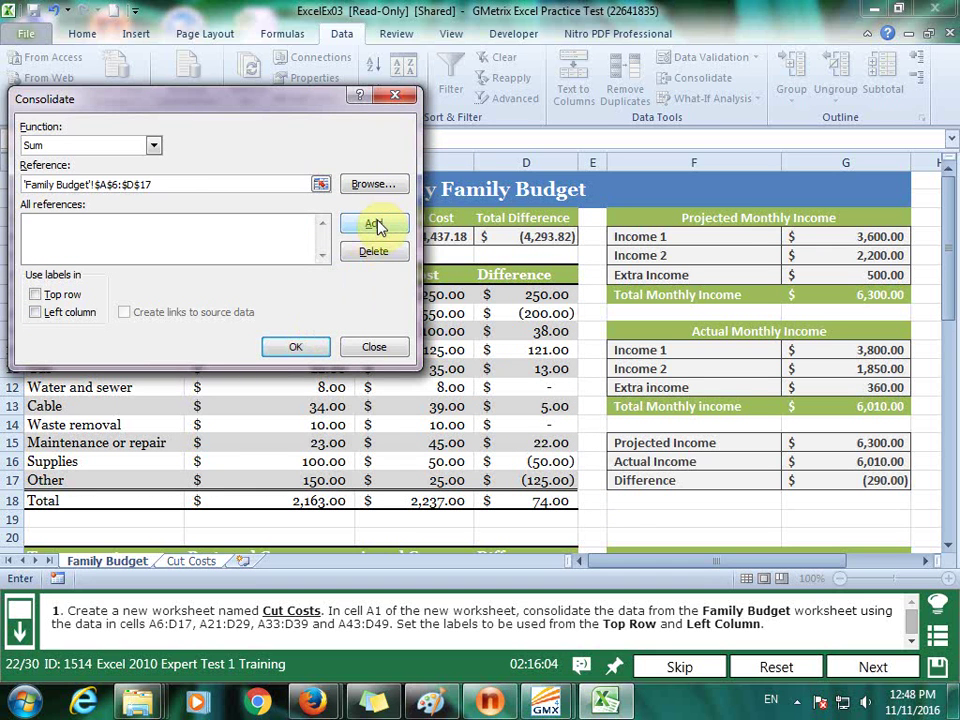
{"action": "left_click", "coordinate": [363, 222]}
{"action": "left_click_drag", "start_coordinate": [175, 184], "coordinate": [97, 184]}
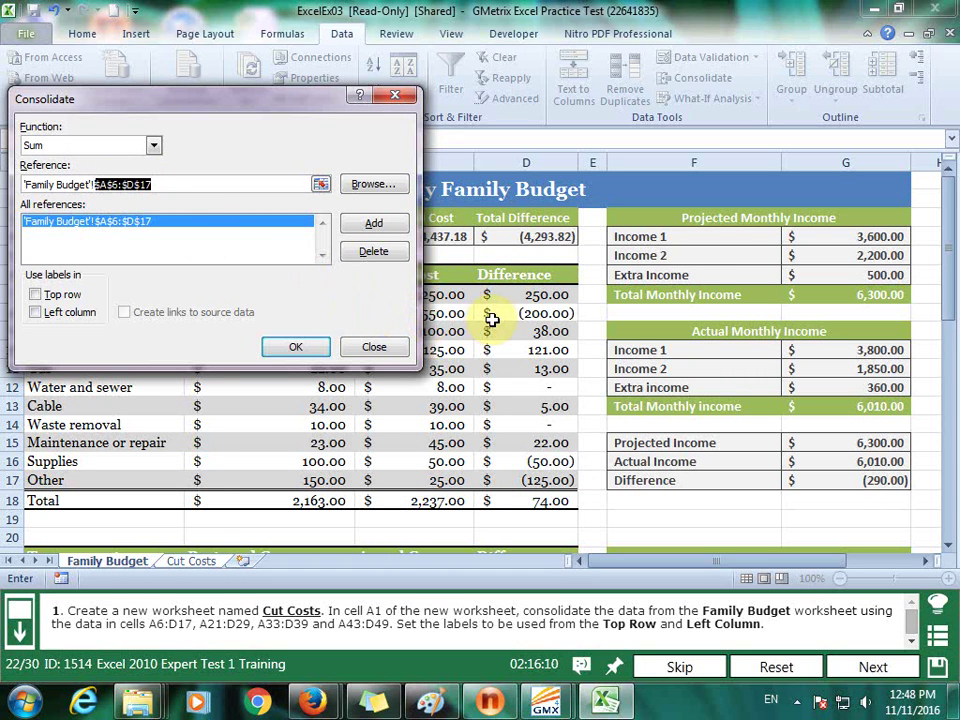
{"action": "type", "text": "21"}
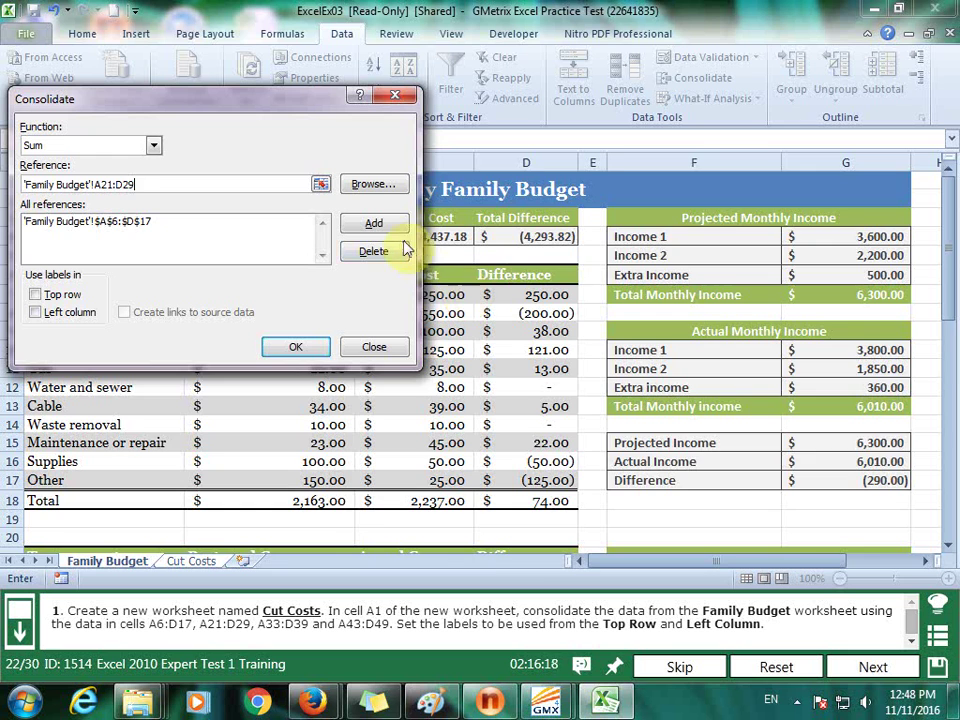
- Add the Family Budget ranges A21:D29, A33:D39 and A43:D49 to the consolidation references
{"action": "left_click", "coordinate": [373, 222]}
{"action": "left_click", "coordinate": [240, 183]}
{"action": "left_click_drag", "start_coordinate": [206, 183], "coordinate": [94, 184]}
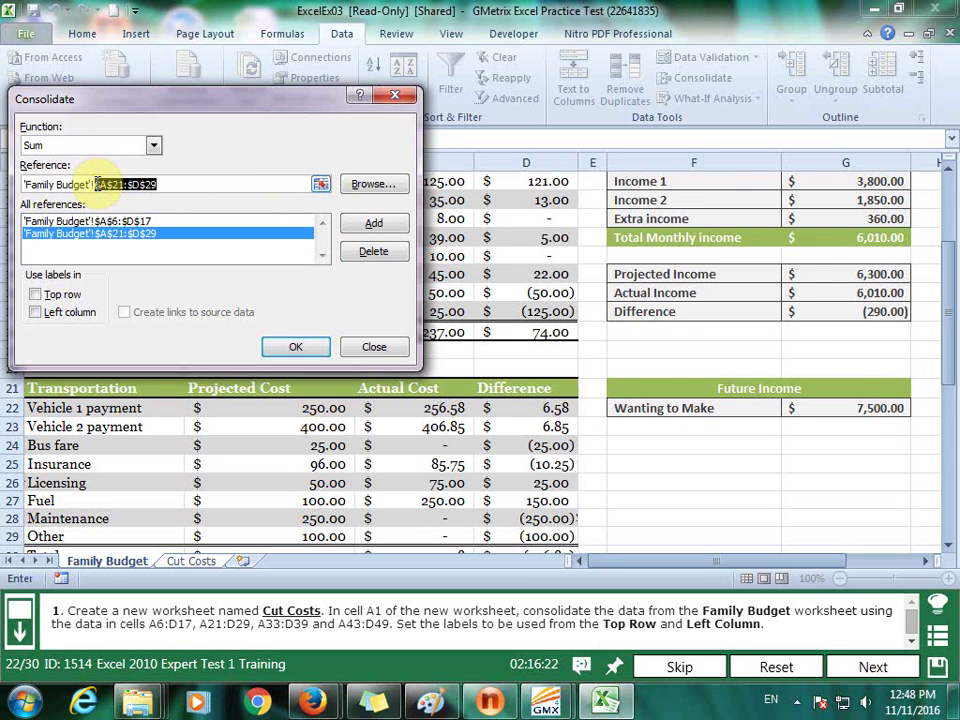
{"action": "key", "text": "BackSpace"}
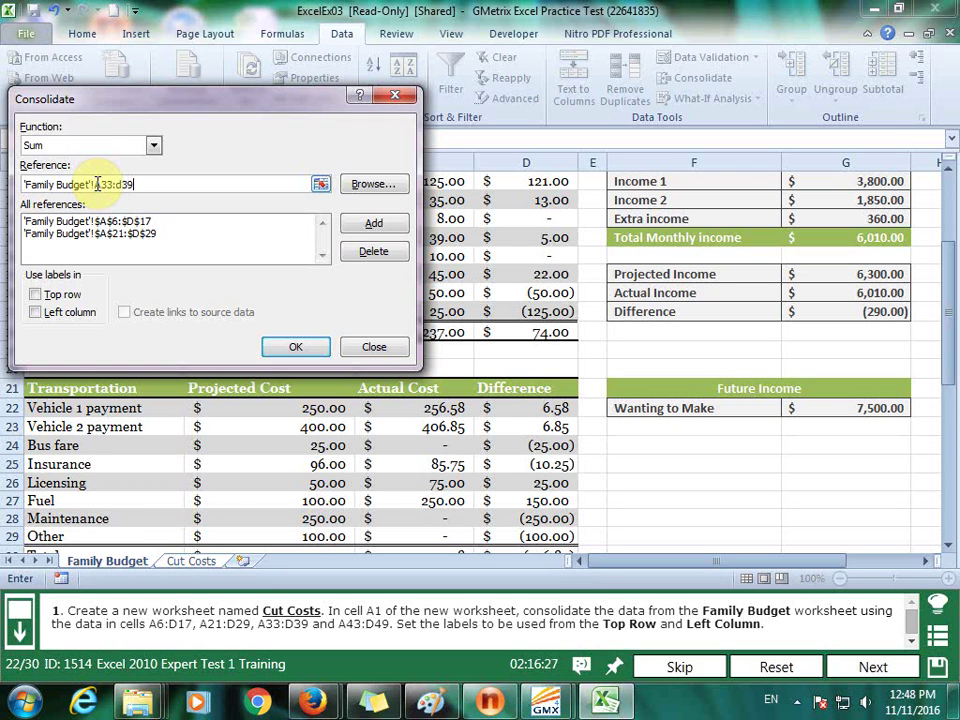
{"action": "left_click", "coordinate": [372, 223]}
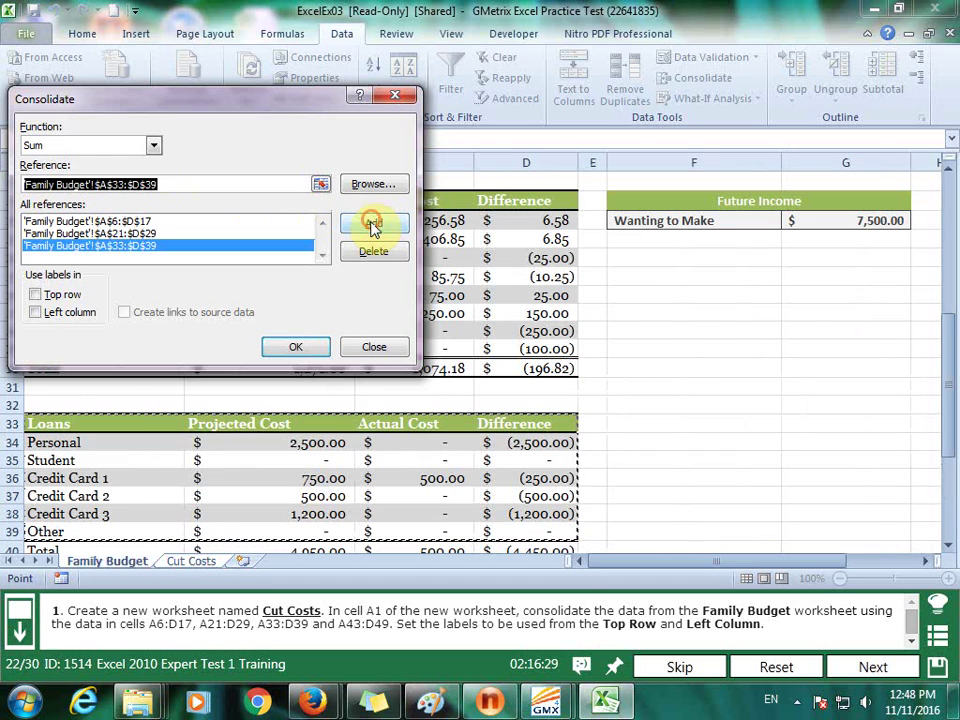
{"action": "left_click", "coordinate": [199, 185]}
{"action": "left_click_drag", "start_coordinate": [155, 187], "coordinate": [112, 188]}
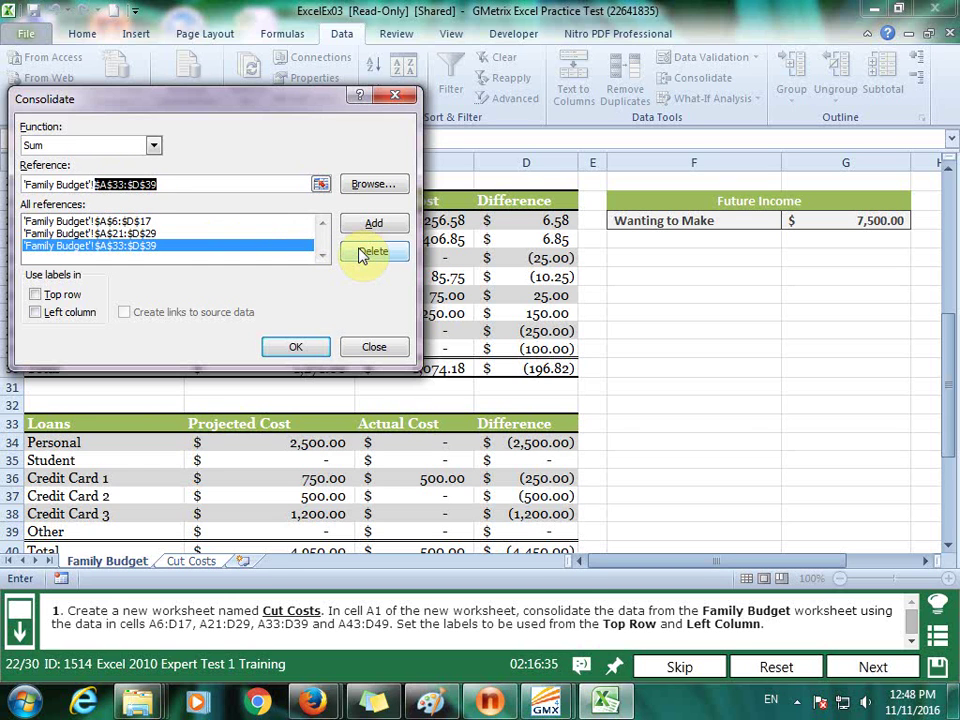
{"action": "type", "text": "A"}
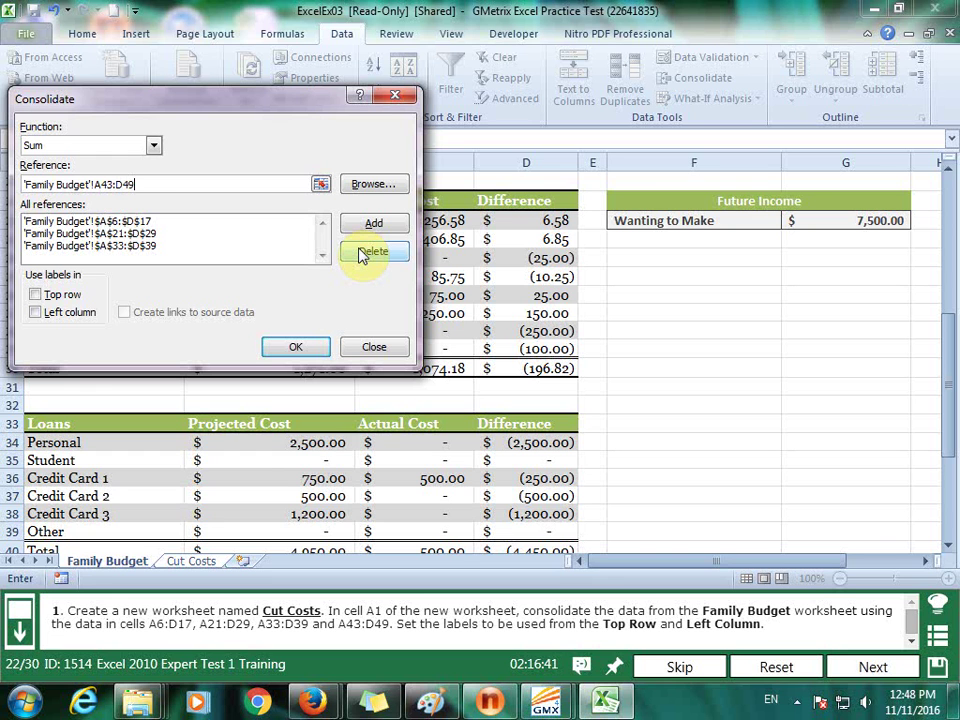
{"action": "left_click", "coordinate": [374, 223]}
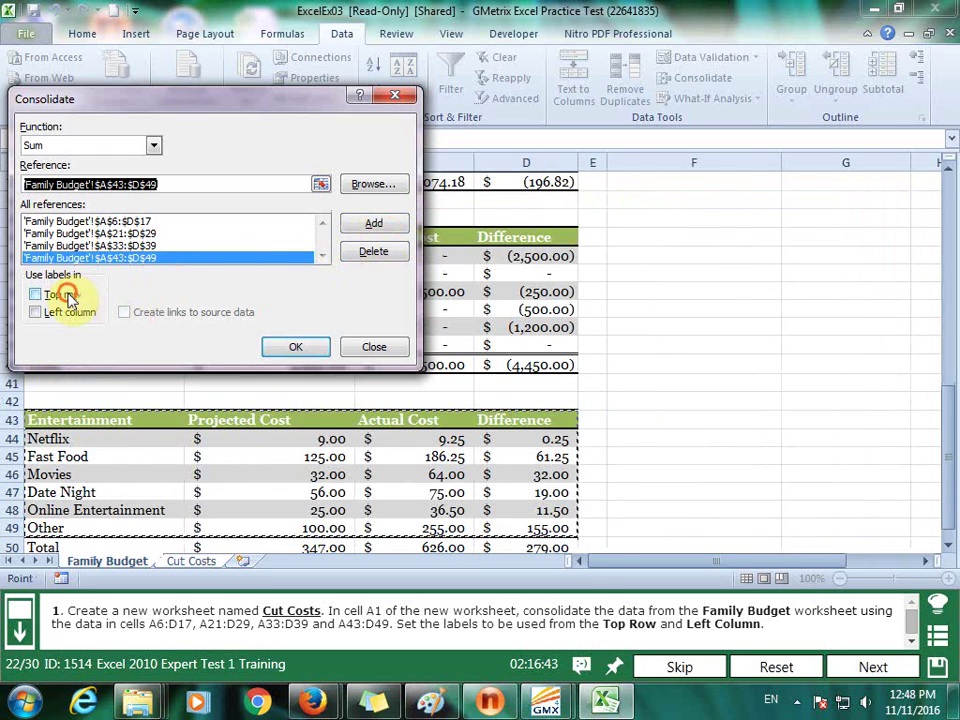
- Use labels from the top row and left column and run the Sum consolidation
{"action": "left_click", "coordinate": [72, 300]}
{"action": "left_click", "coordinate": [69, 313]}
{"action": "left_click", "coordinate": [302, 348]}
{"action": "left_click", "coordinate": [518, 332]}
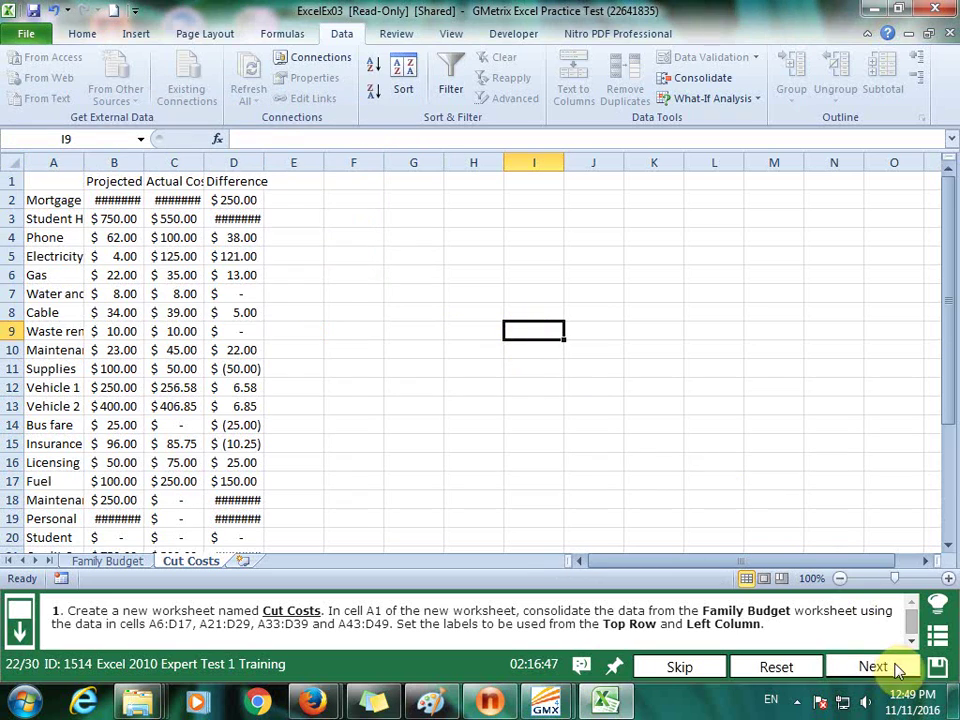
- Submit question 22 and continue to the Employee Records question
{"action": "left_click", "coordinate": [896, 670]}
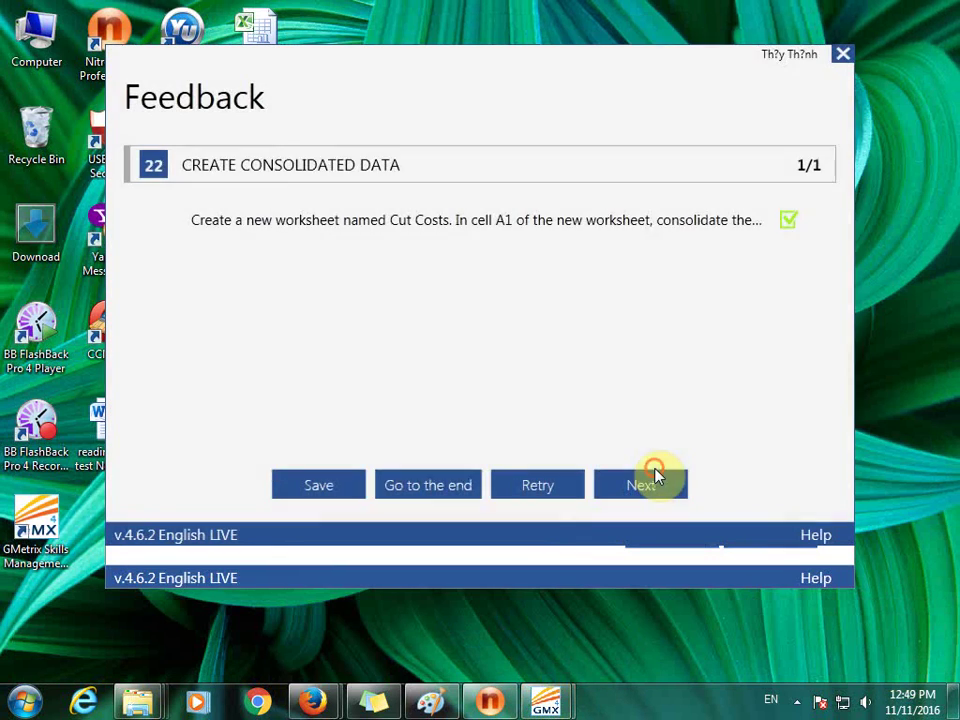
{"action": "left_click", "coordinate": [655, 478]}
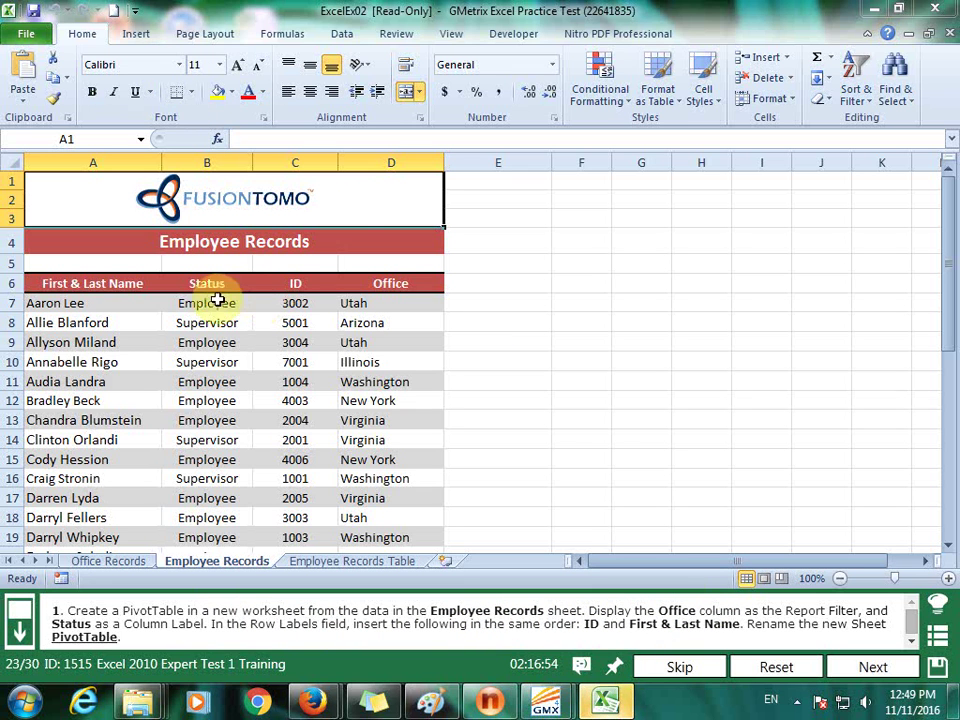
- Create a PivotTable on a new worksheet from A6:D39 and put Office in Report Filter
{"action": "left_click", "coordinate": [136, 33]}
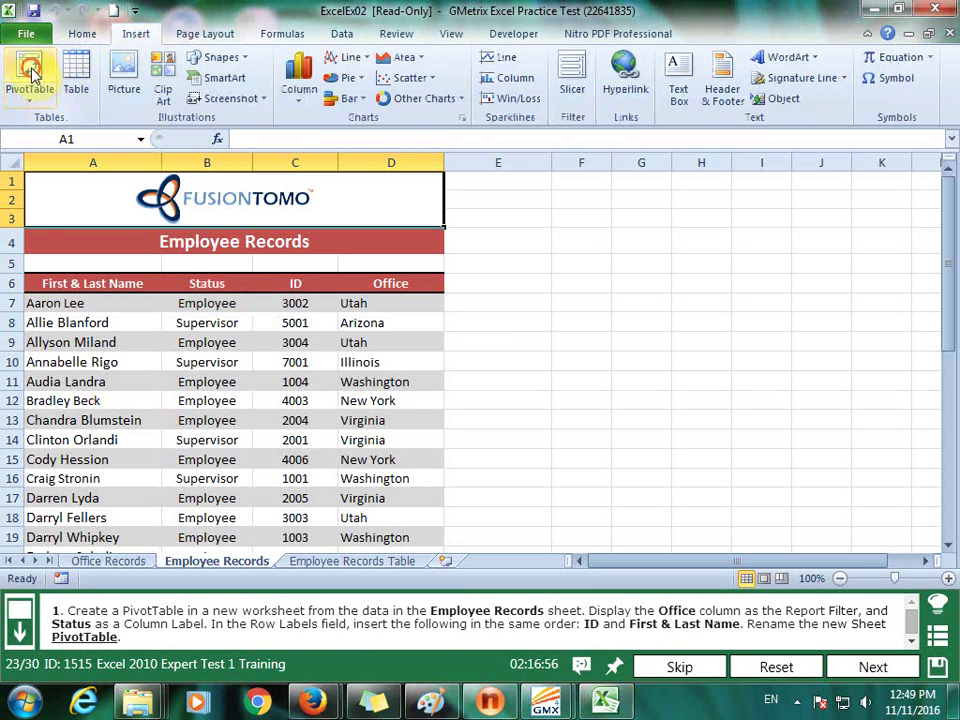
{"action": "left_click", "coordinate": [30, 72]}
{"action": "left_click", "coordinate": [378, 176]}
{"action": "mouse_move", "coordinate": [71, 283]}
{"action": "left_mouse_down"}
{"action": "mouse_move", "coordinate": [424, 610]}
{"action": "mouse_move", "coordinate": [404, 519]}
{"action": "left_mouse_up"}
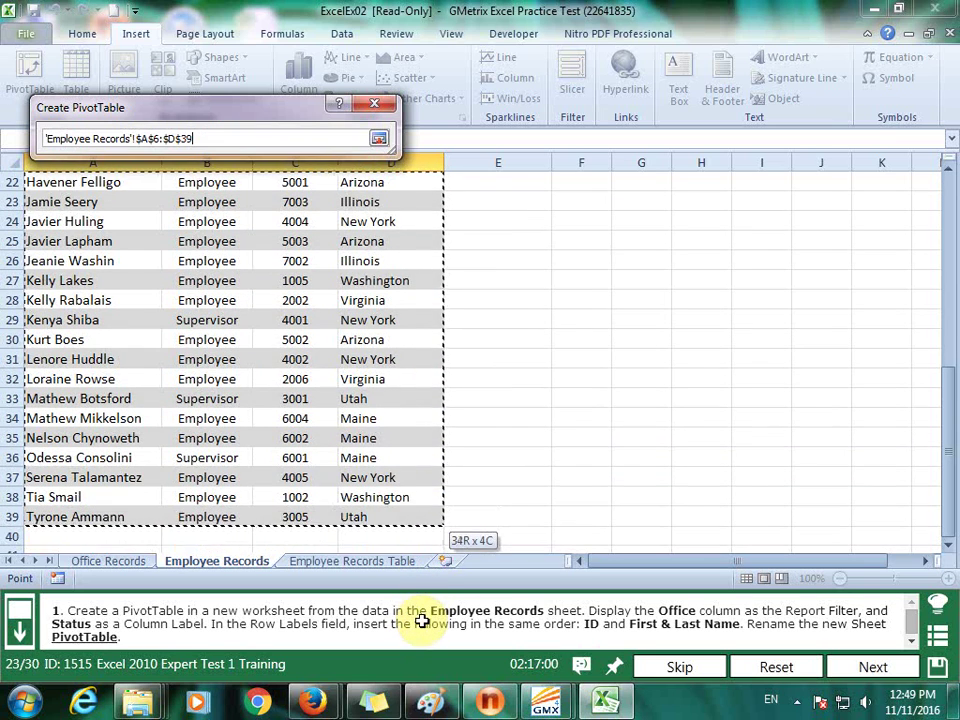
{"action": "left_click", "coordinate": [378, 138]}
{"action": "left_click", "coordinate": [136, 274]}
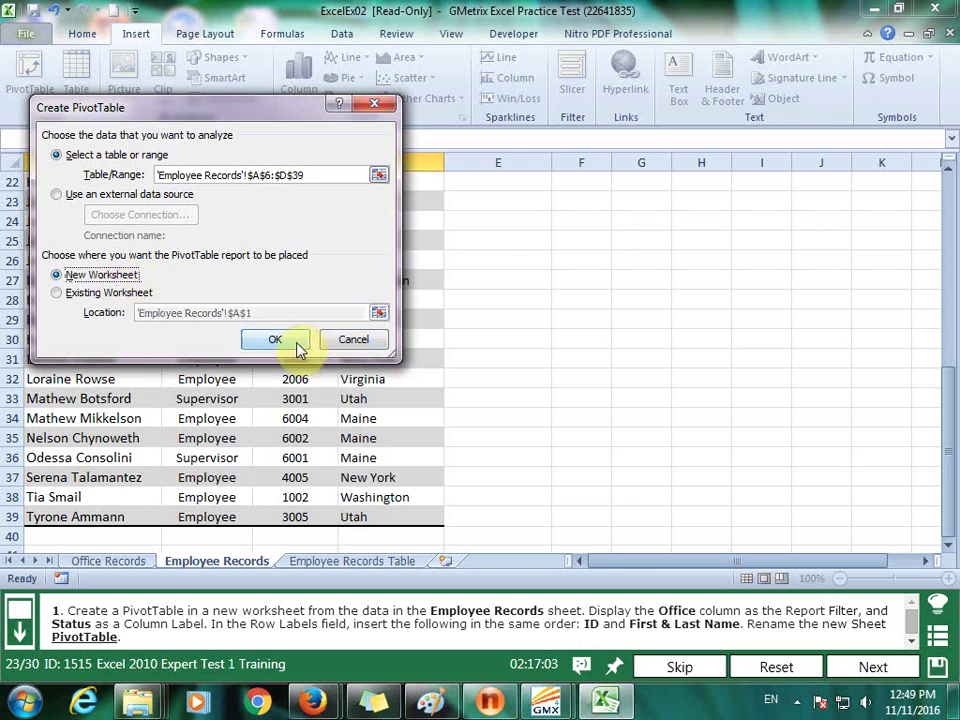
{"action": "left_click", "coordinate": [285, 340]}
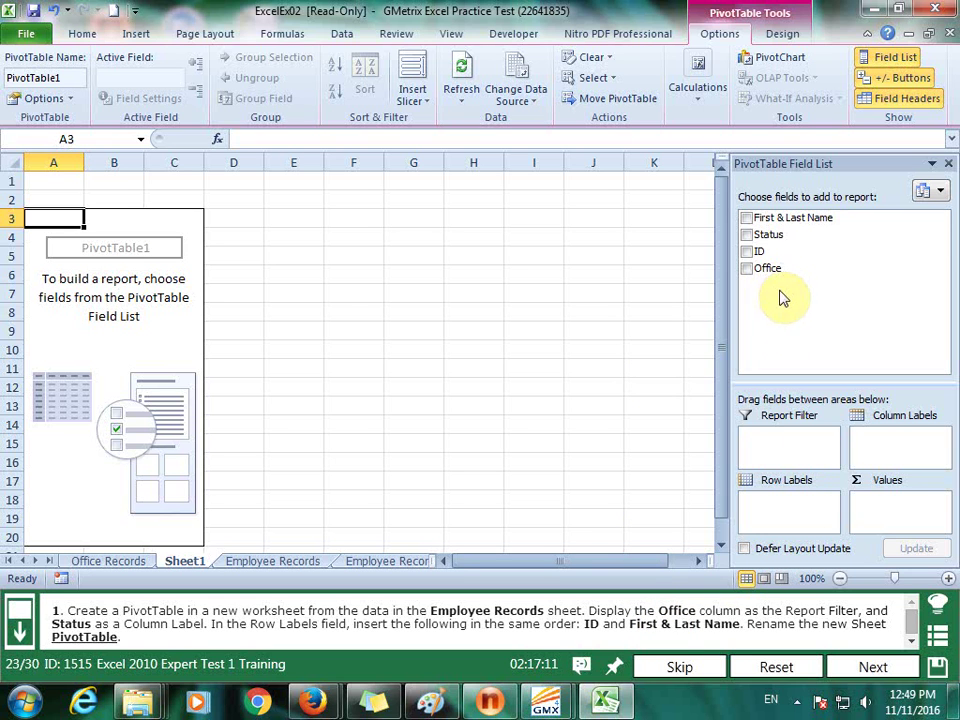
{"action": "mouse_move", "coordinate": [771, 276]}
{"action": "left_mouse_down"}
{"action": "mouse_move", "coordinate": [797, 460]}
{"action": "mouse_move", "coordinate": [791, 445]}
{"action": "left_mouse_up"}
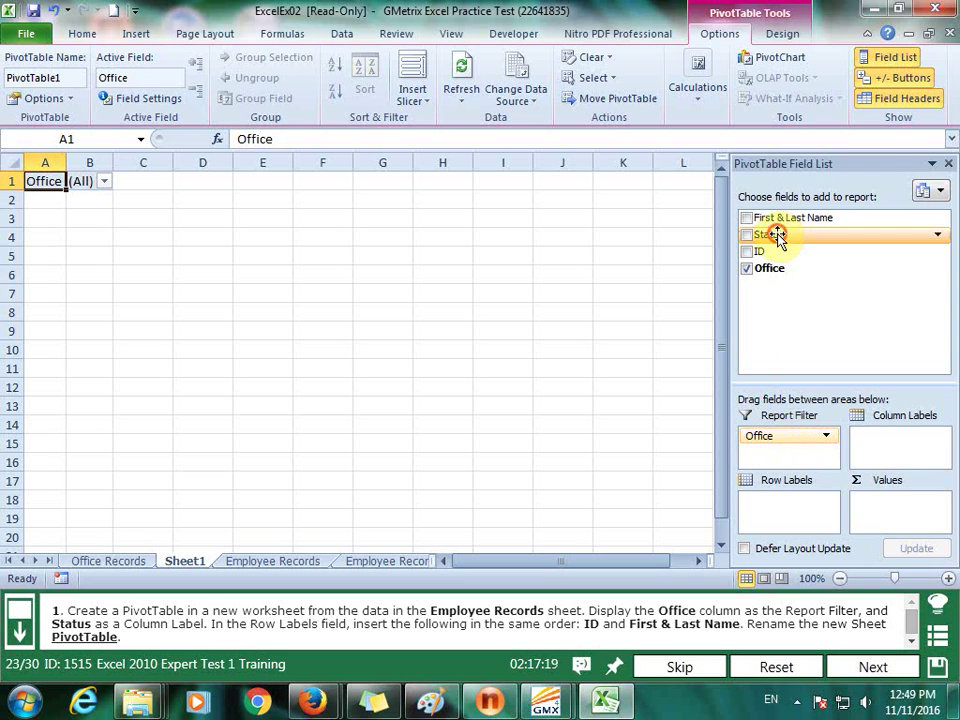
- Put Status in Column Labels, then ID and First & Last Name in Row Labels
{"action": "left_click_drag", "start_coordinate": [777, 237], "coordinate": [903, 438]}
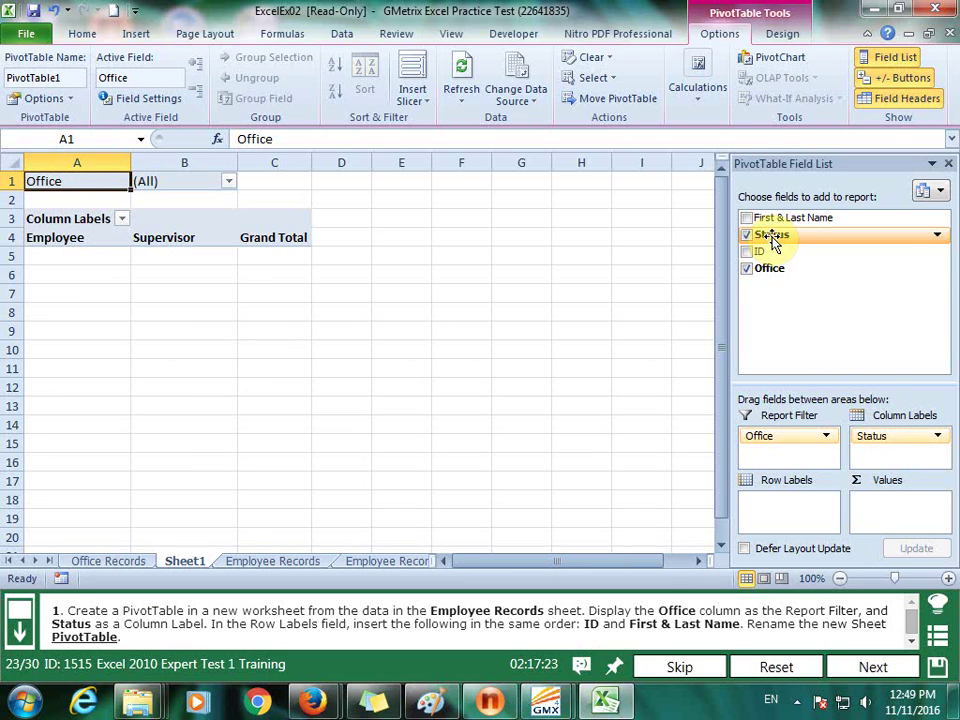
{"action": "left_click_drag", "start_coordinate": [760, 256], "coordinate": [800, 505]}
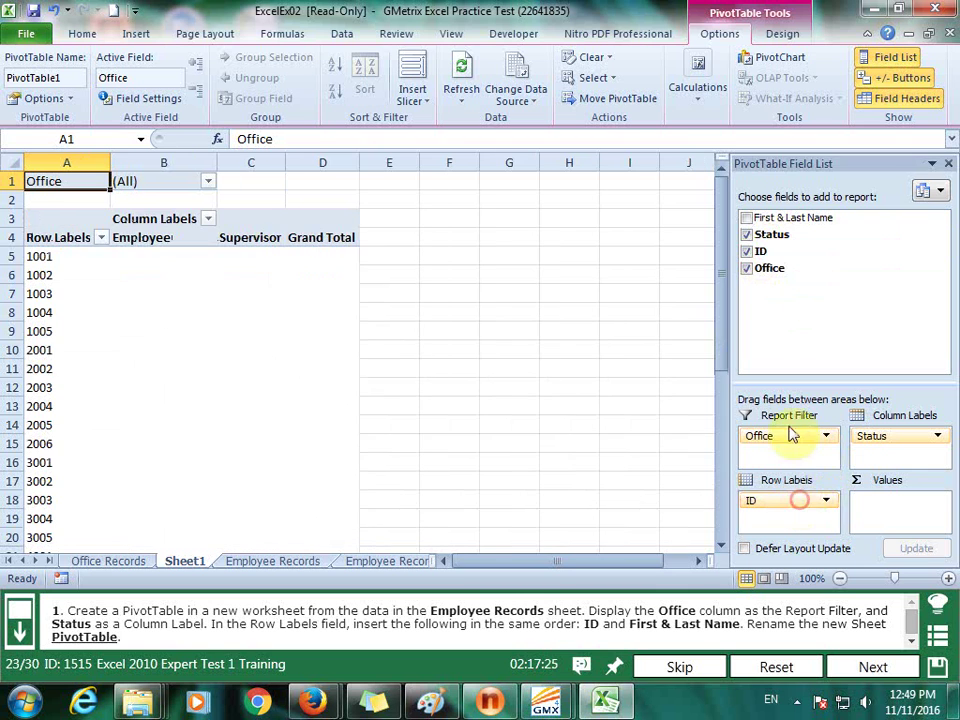
{"action": "left_click_drag", "start_coordinate": [805, 220], "coordinate": [795, 535]}
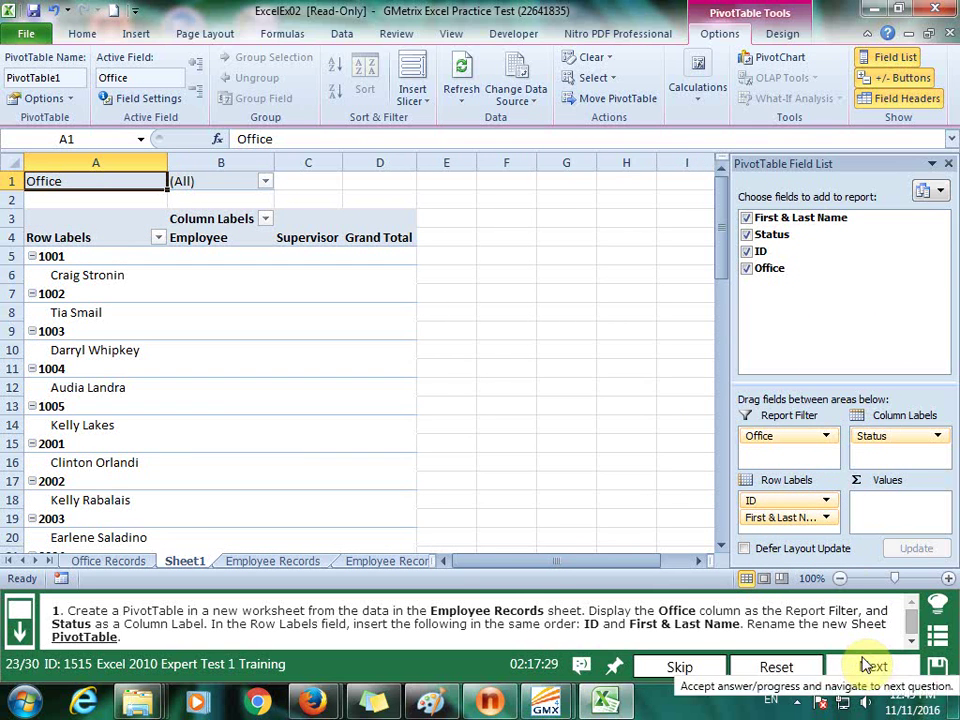
- Rename Sheet1 to PivotTable and submit question 23
{"action": "right_click", "coordinate": [184, 560]}
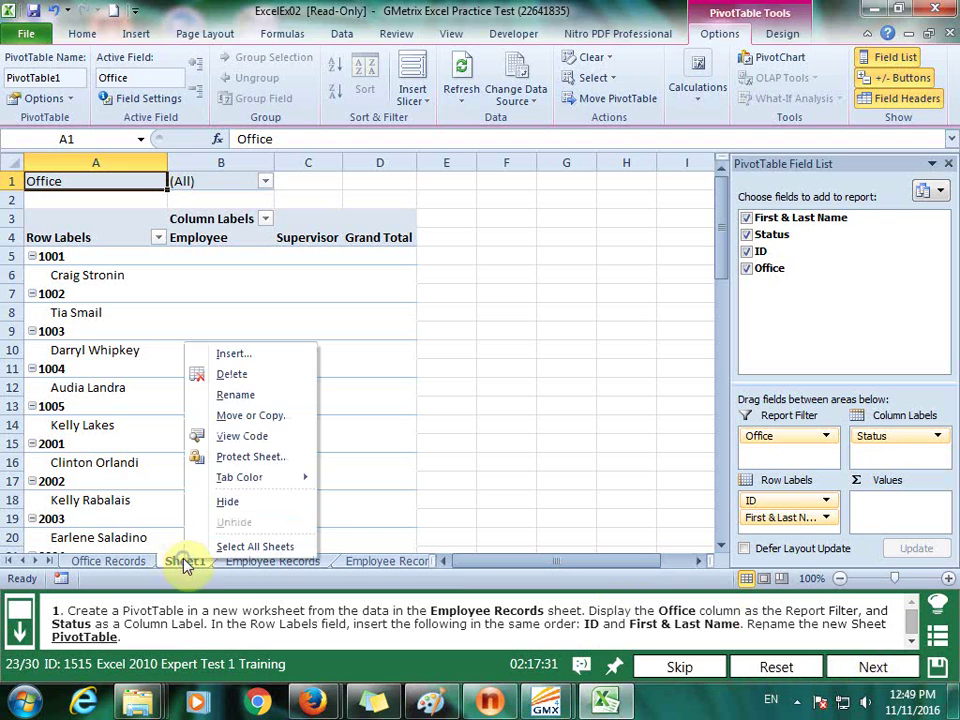
{"action": "left_click", "coordinate": [253, 393]}
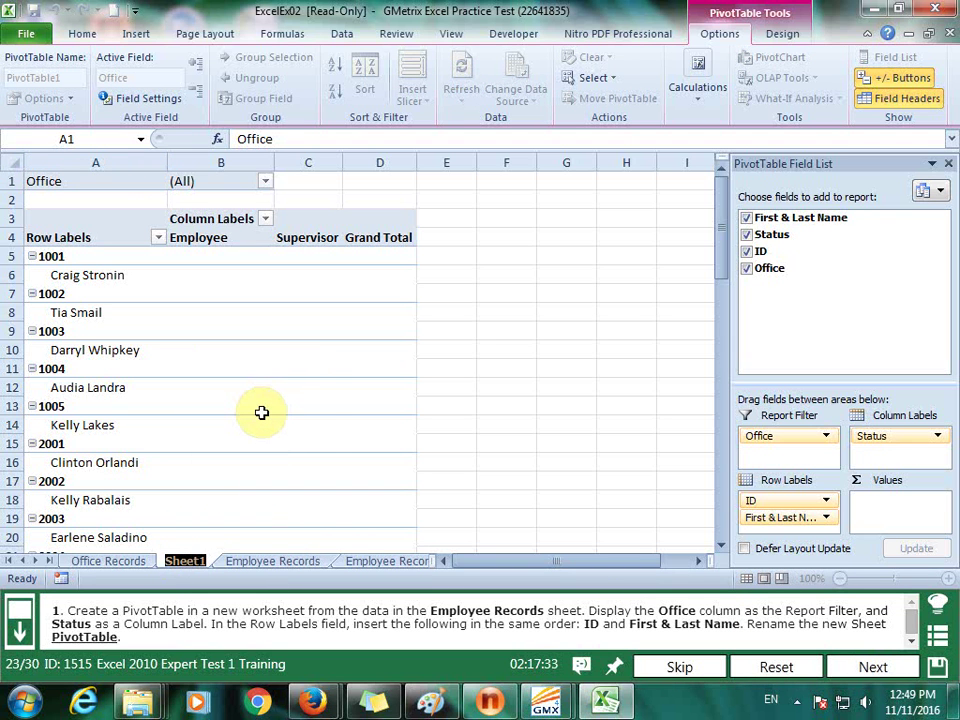
{"action": "type", "text": "PivotTable"}
{"action": "left_click", "coordinate": [358, 463]}
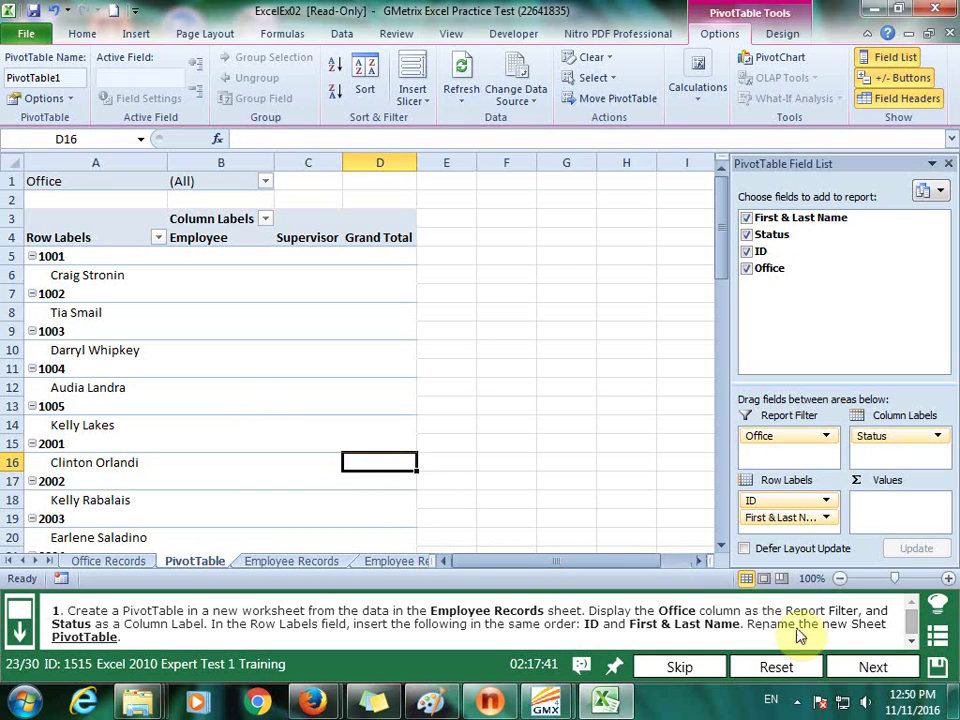
{"action": "left_click", "coordinate": [873, 667]}
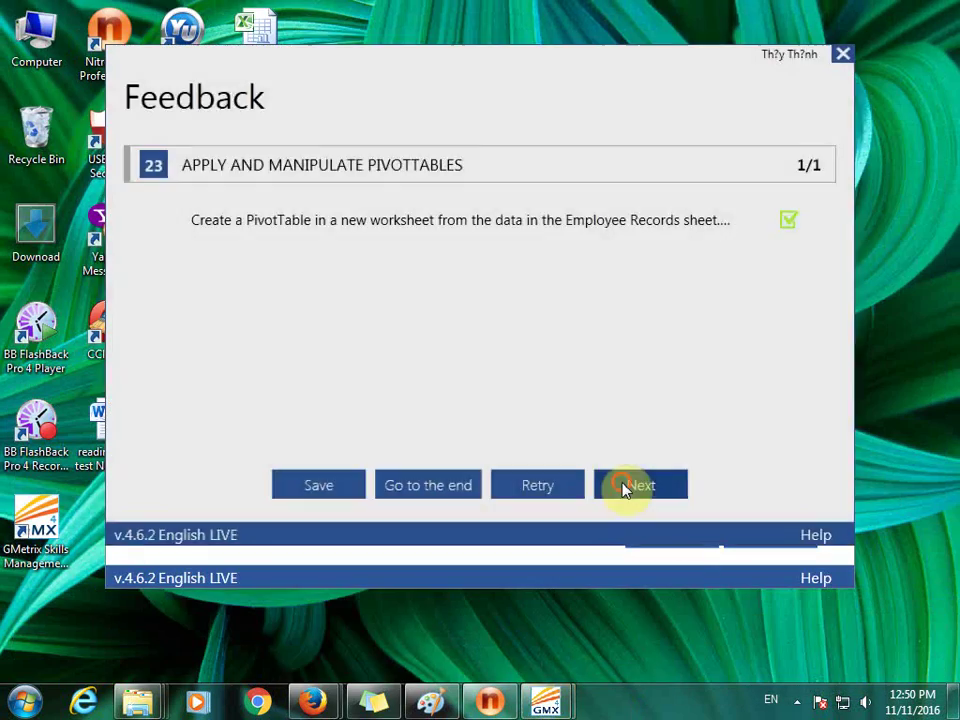
{"action": "left_click", "coordinate": [621, 484]}
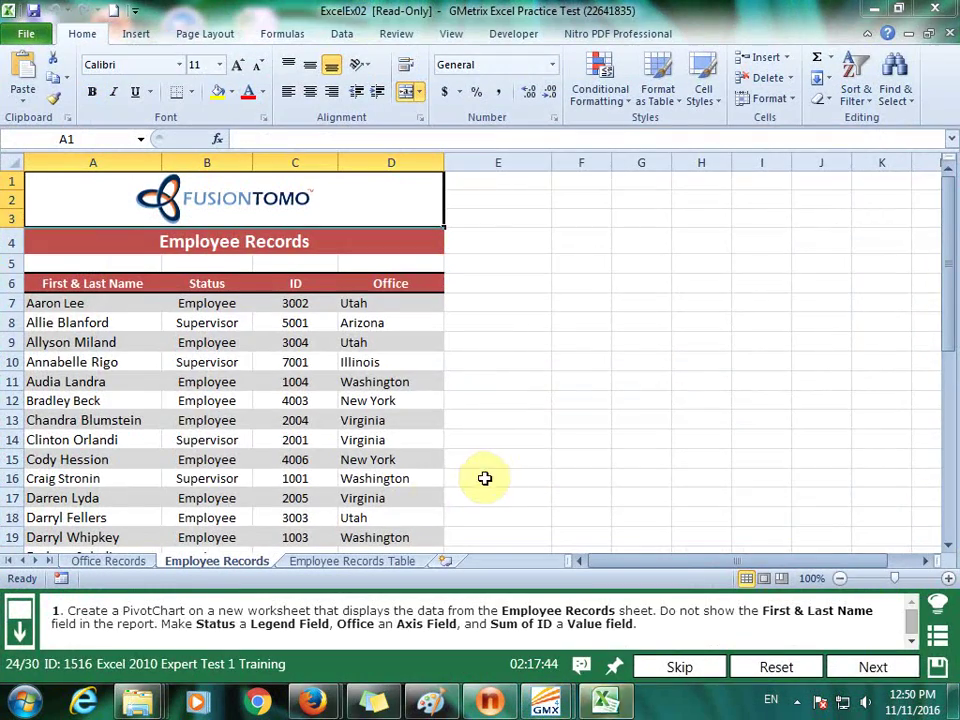
- Insert a PivotTable with PivotChart on a new worksheet from Employee Records A6:D39
{"action": "left_click", "coordinate": [133, 38]}
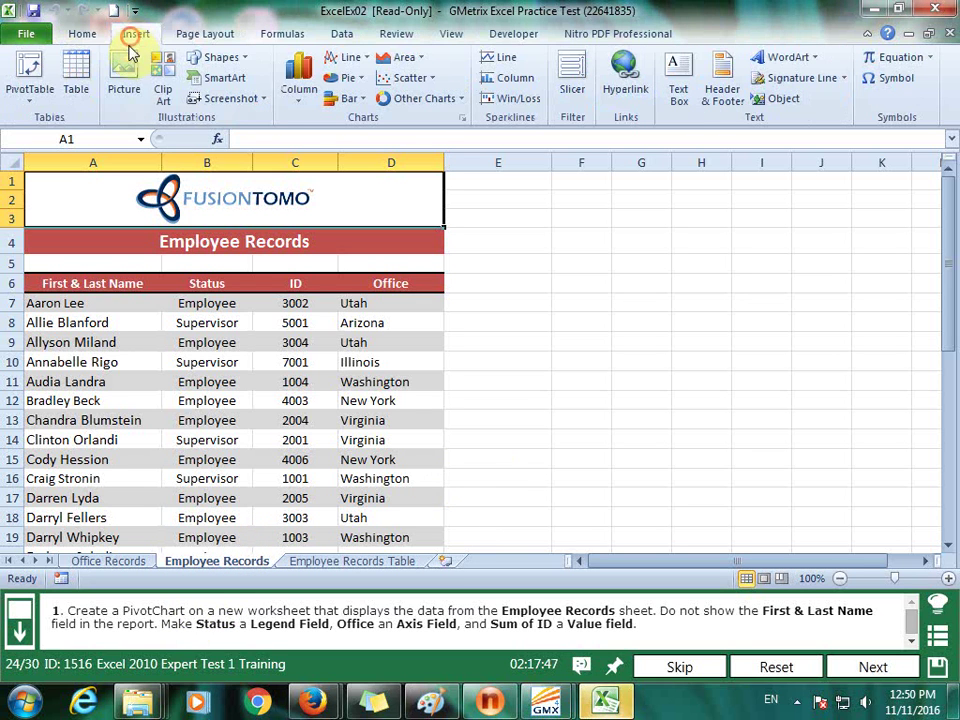
{"action": "left_click", "coordinate": [33, 105]}
{"action": "left_click", "coordinate": [60, 141]}
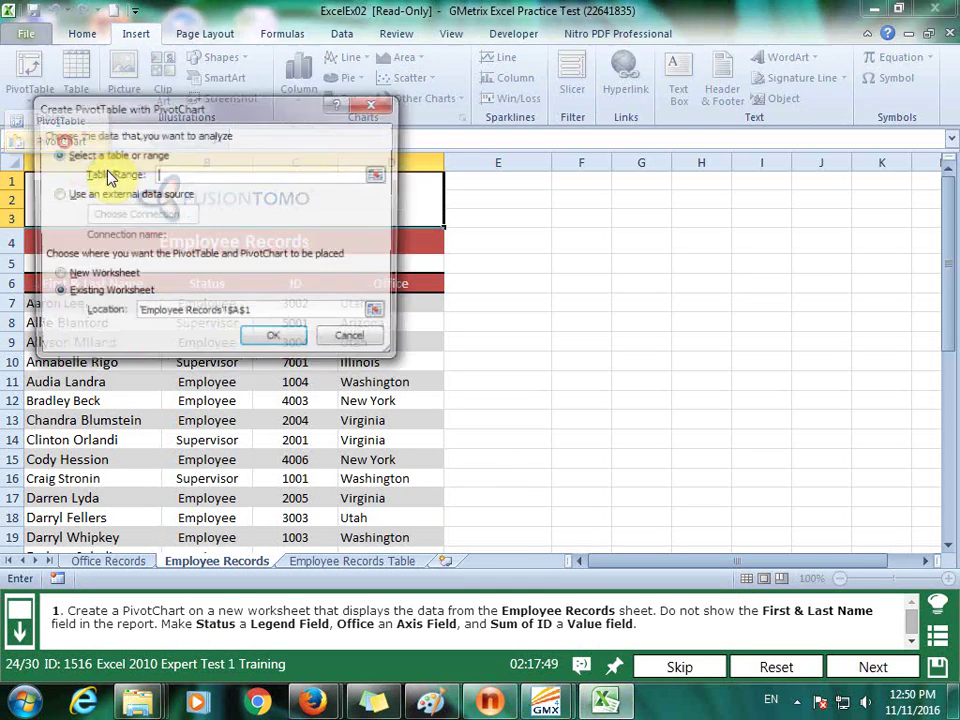
{"action": "mouse_move", "coordinate": [101, 283]}
{"action": "left_mouse_down"}
{"action": "mouse_move", "coordinate": [363, 576]}
{"action": "mouse_move", "coordinate": [377, 497]}
{"action": "left_mouse_up"}
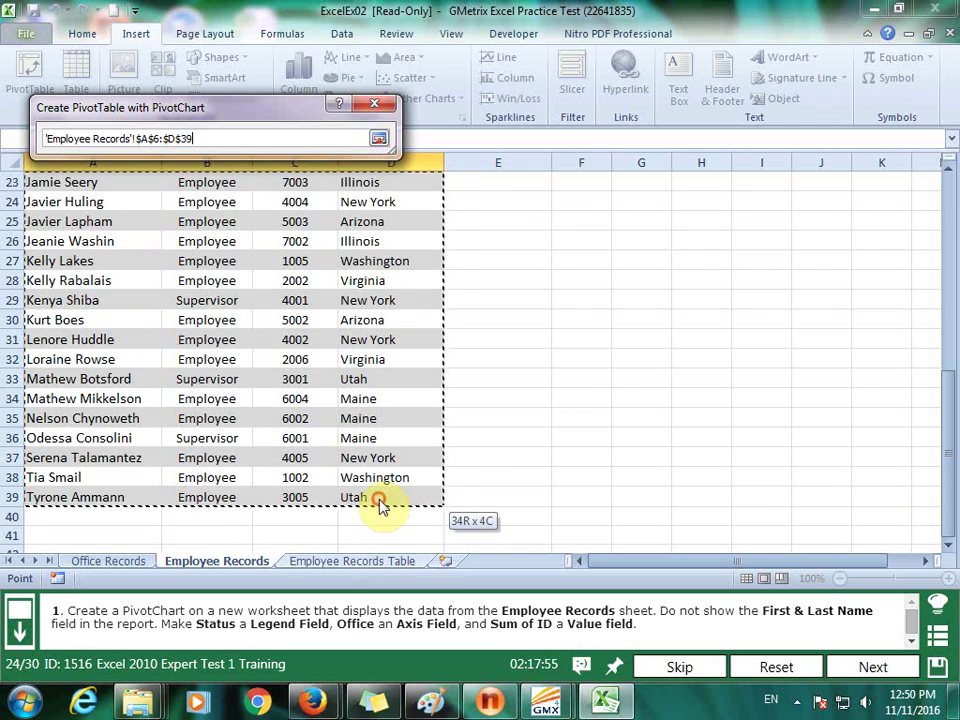
{"action": "left_click", "coordinate": [378, 138]}
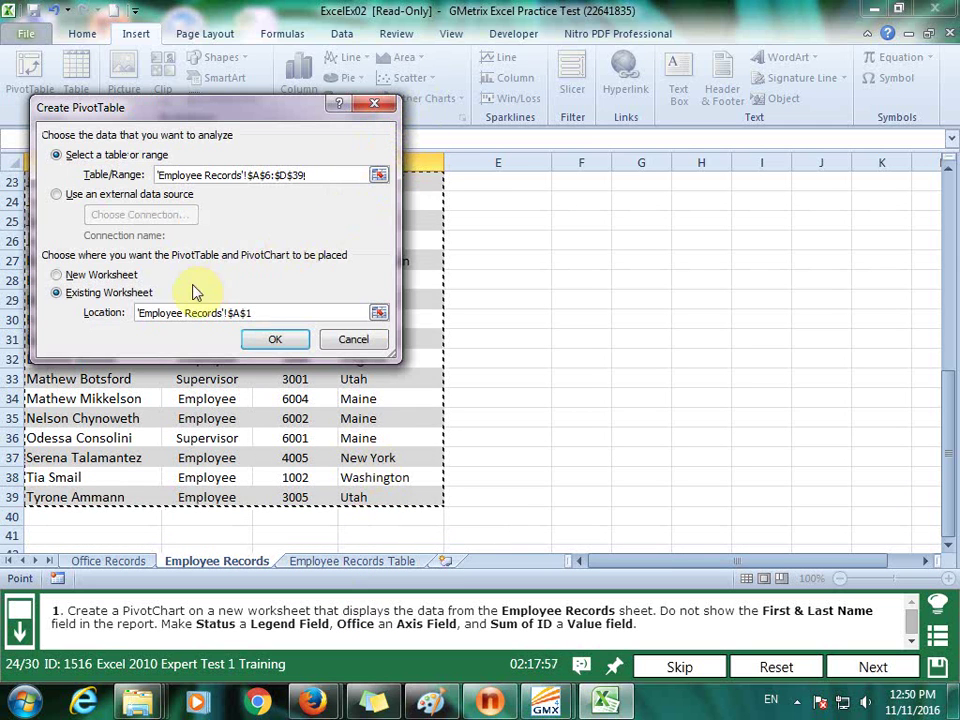
{"action": "left_click", "coordinate": [120, 277]}
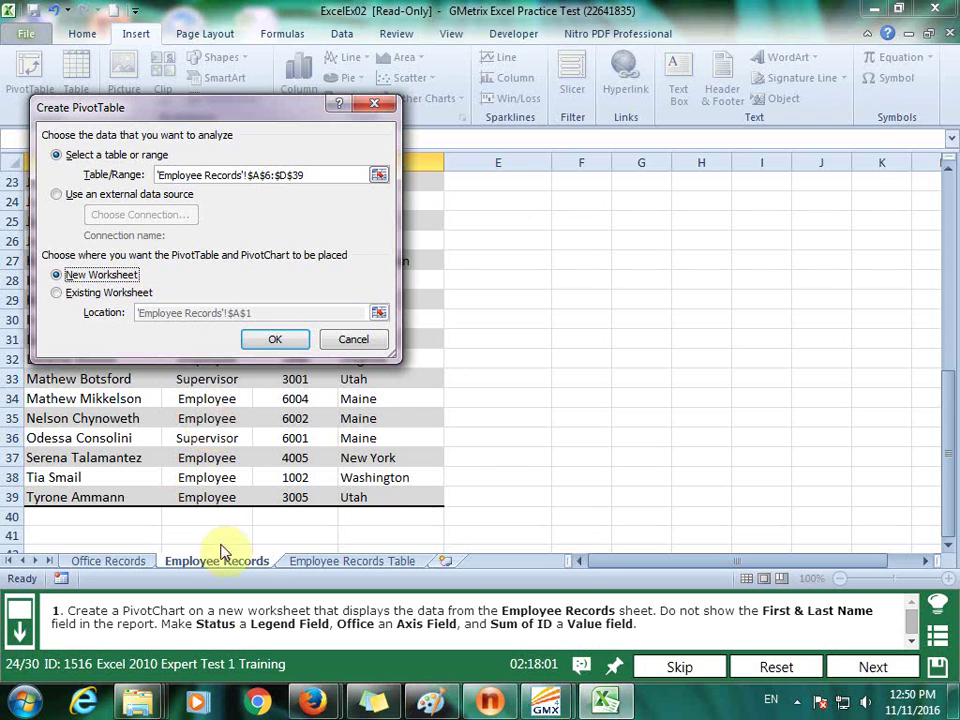
{"action": "left_click", "coordinate": [274, 339]}
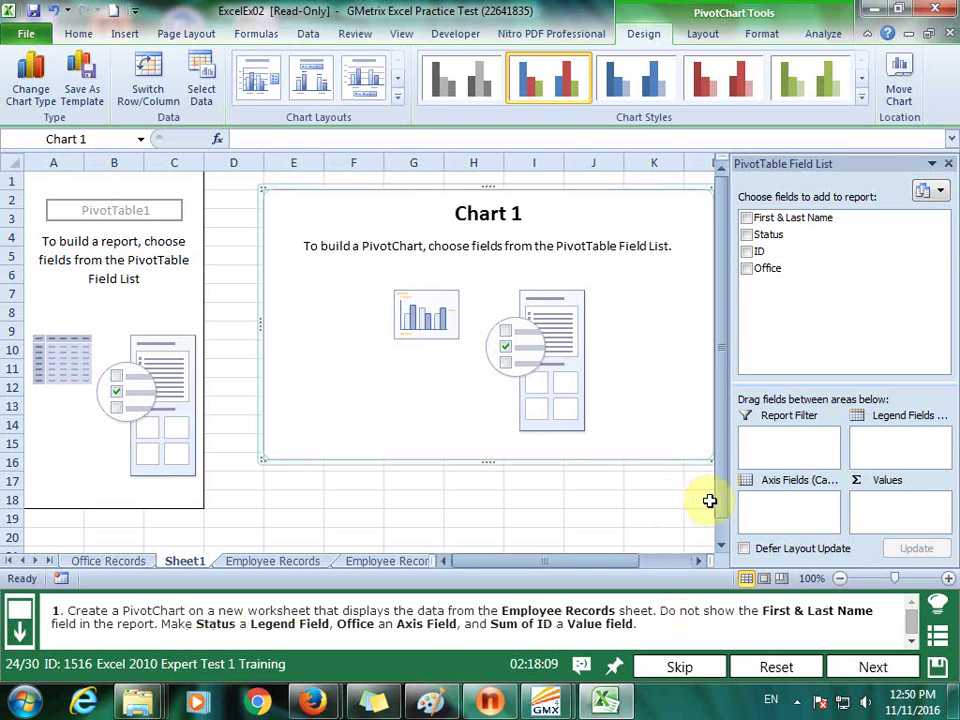
- Place Status in Legend, Office on Axis and Sum of ID in Values, then submit
{"action": "left_click_drag", "start_coordinate": [766, 236], "coordinate": [893, 449]}
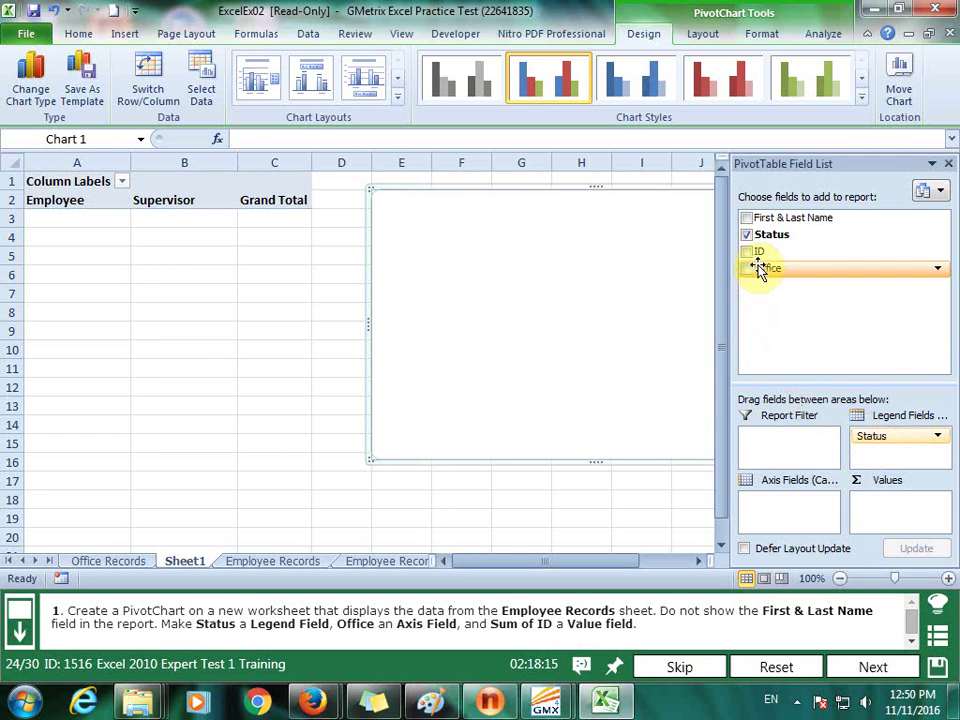
{"action": "left_click_drag", "start_coordinate": [765, 270], "coordinate": [813, 518]}
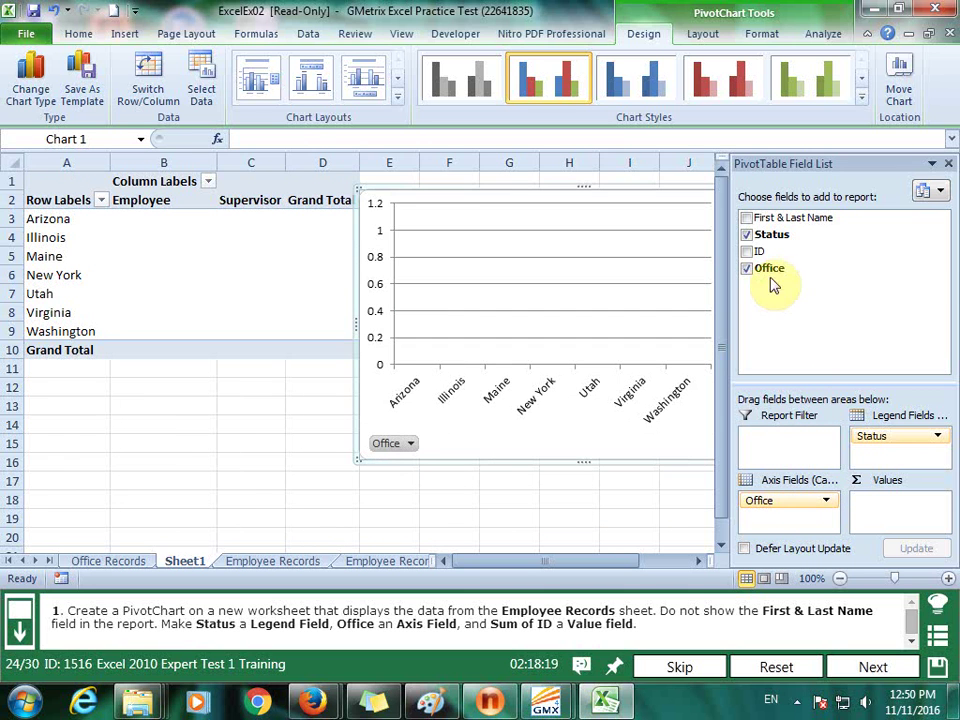
{"action": "left_click_drag", "start_coordinate": [753, 250], "coordinate": [910, 515]}
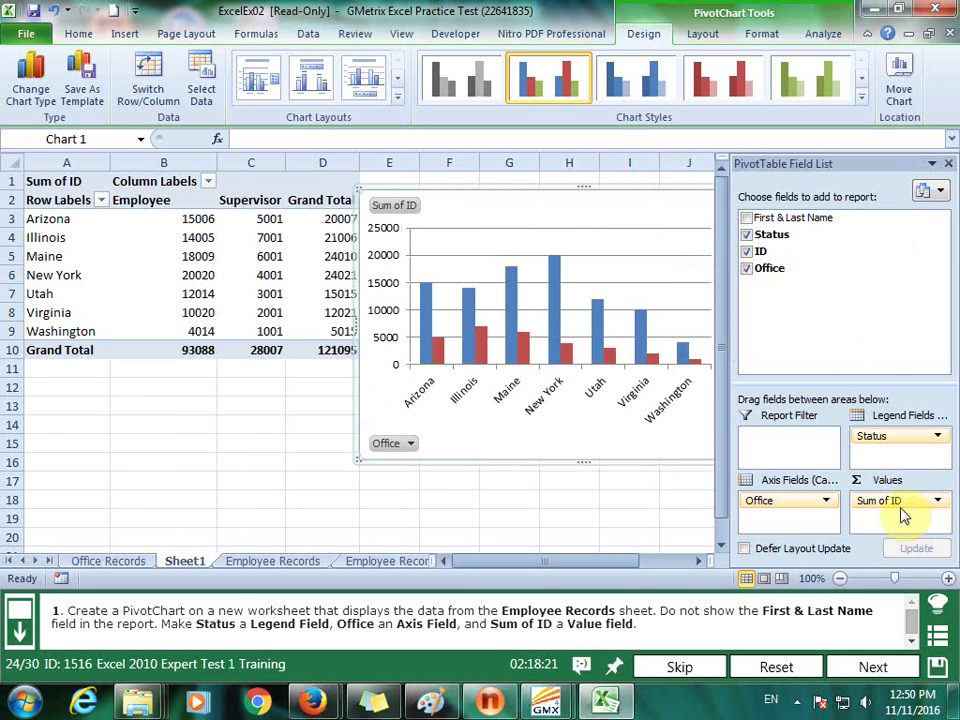
{"action": "left_click", "coordinate": [884, 669]}
{"action": "left_click", "coordinate": [666, 484]}
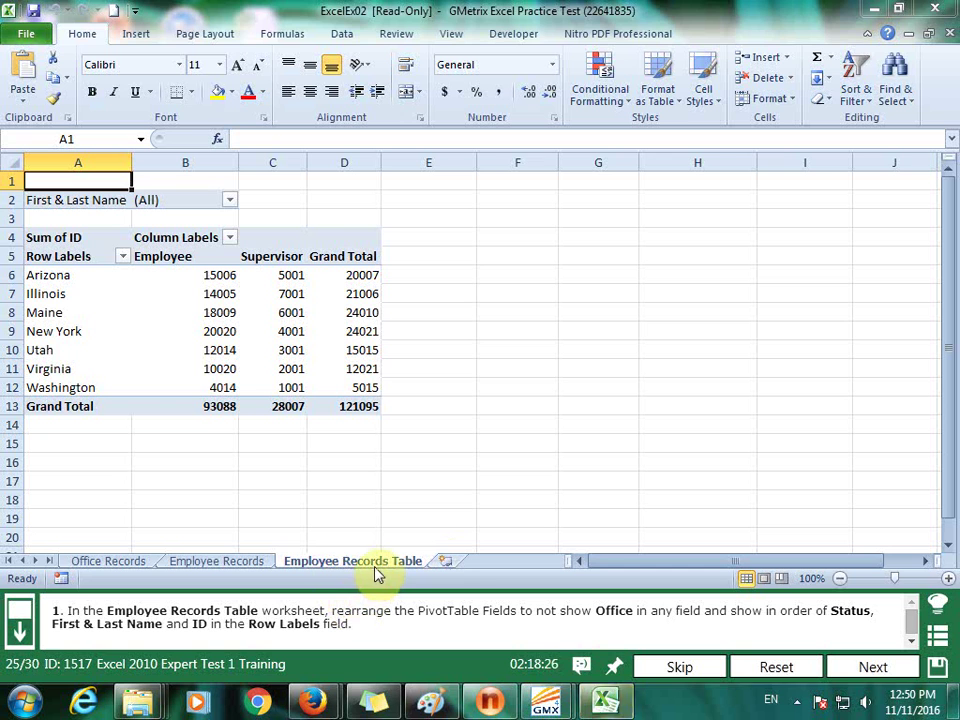
- Remove Office and make the PivotTable rows Status, First & Last Name, then ID; submit
{"action": "left_click", "coordinate": [300, 335]}
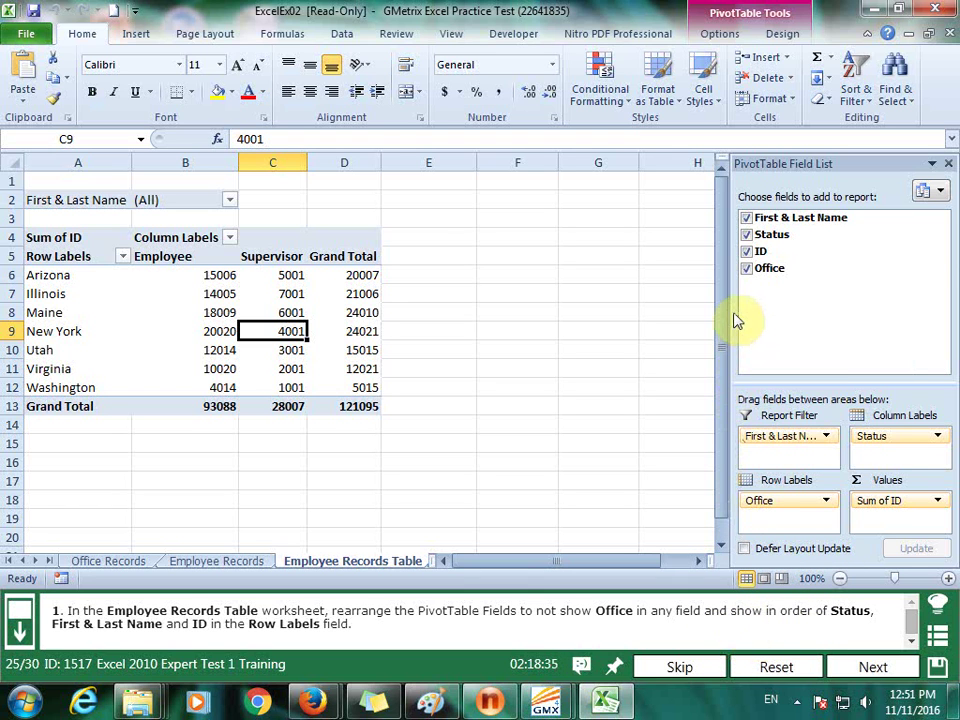
{"action": "left_click", "coordinate": [746, 268]}
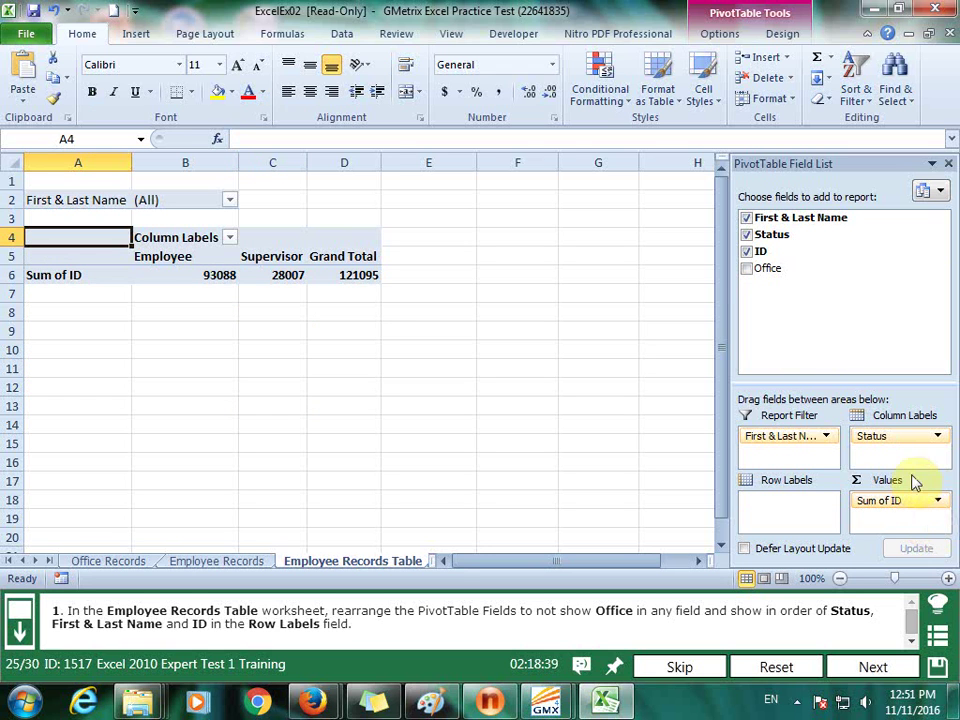
{"action": "left_click_drag", "start_coordinate": [906, 436], "coordinate": [795, 508]}
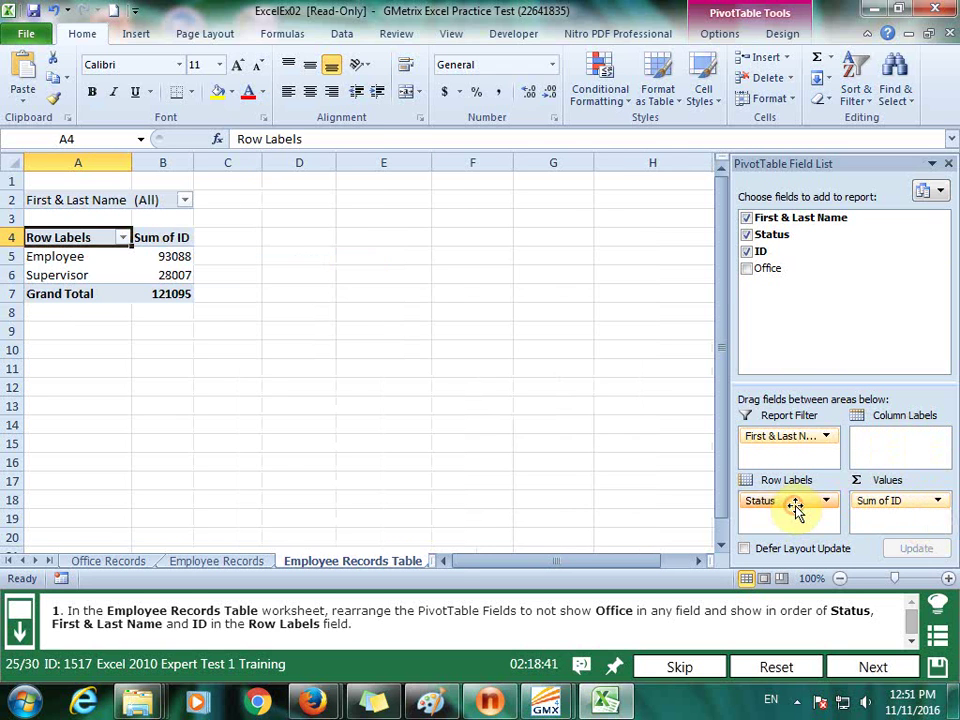
{"action": "left_click_drag", "start_coordinate": [779, 436], "coordinate": [782, 517]}
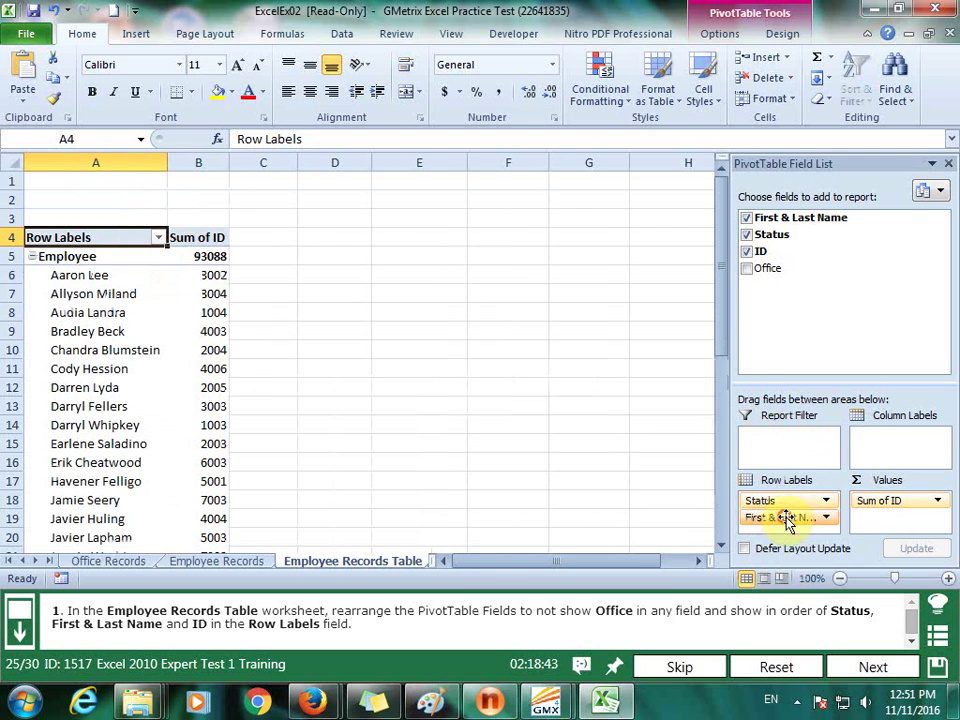
{"action": "left_click_drag", "start_coordinate": [893, 501], "coordinate": [787, 535]}
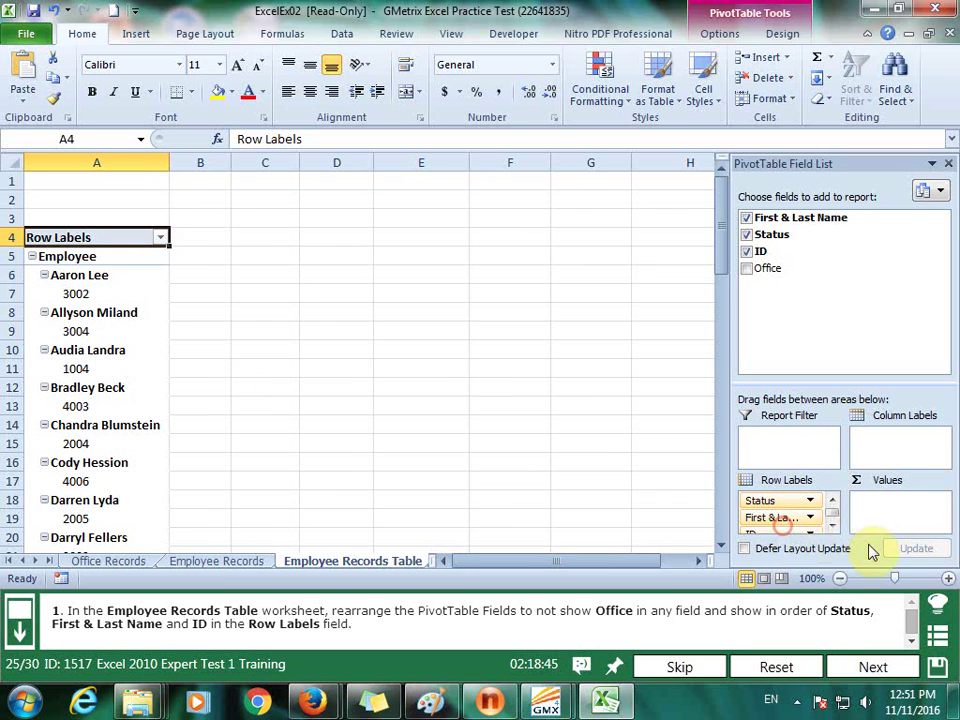
{"action": "left_click", "coordinate": [862, 668]}
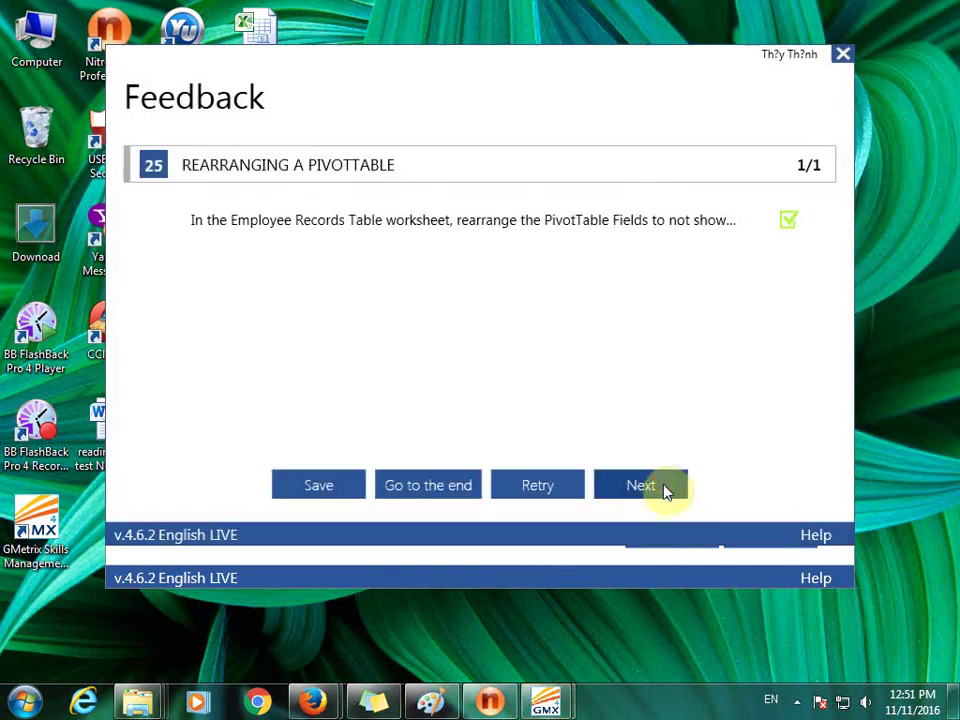
{"action": "left_click", "coordinate": [665, 488]}
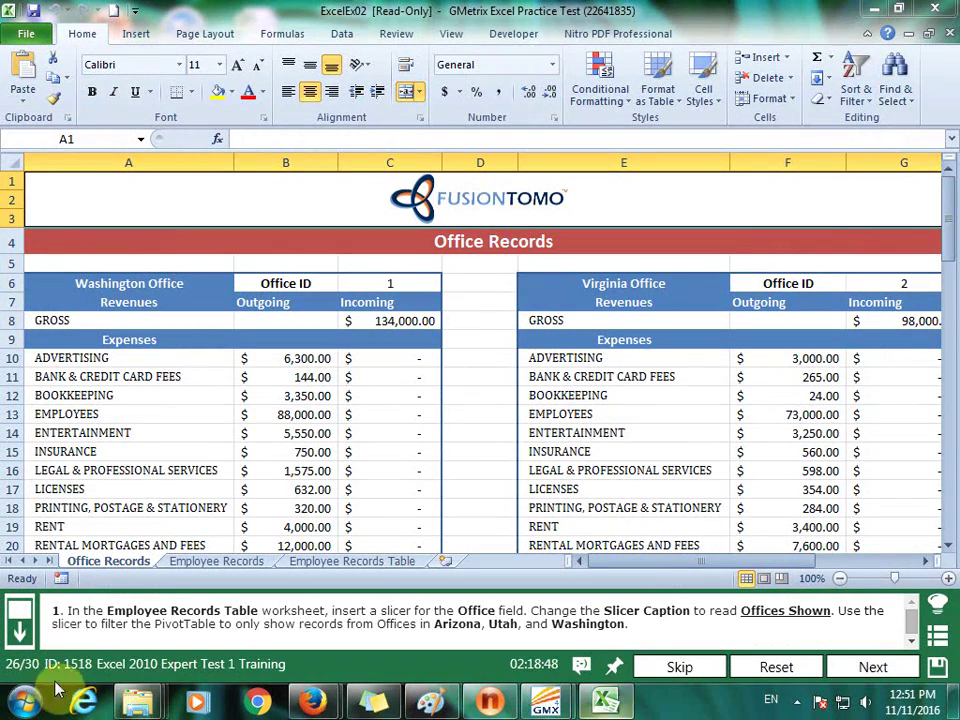
- On the Employee Records Table sheet, insert a slicer for the PivotTable's Office field
{"action": "left_click", "coordinate": [336, 563]}
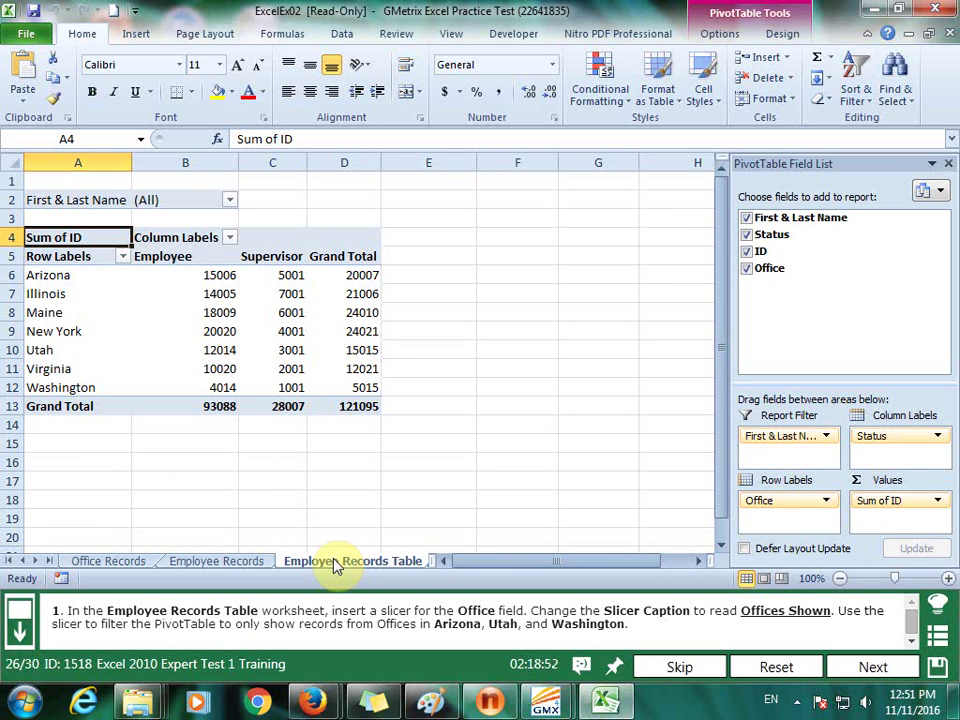
{"action": "left_click", "coordinate": [145, 332]}
{"action": "left_click", "coordinate": [722, 34]}
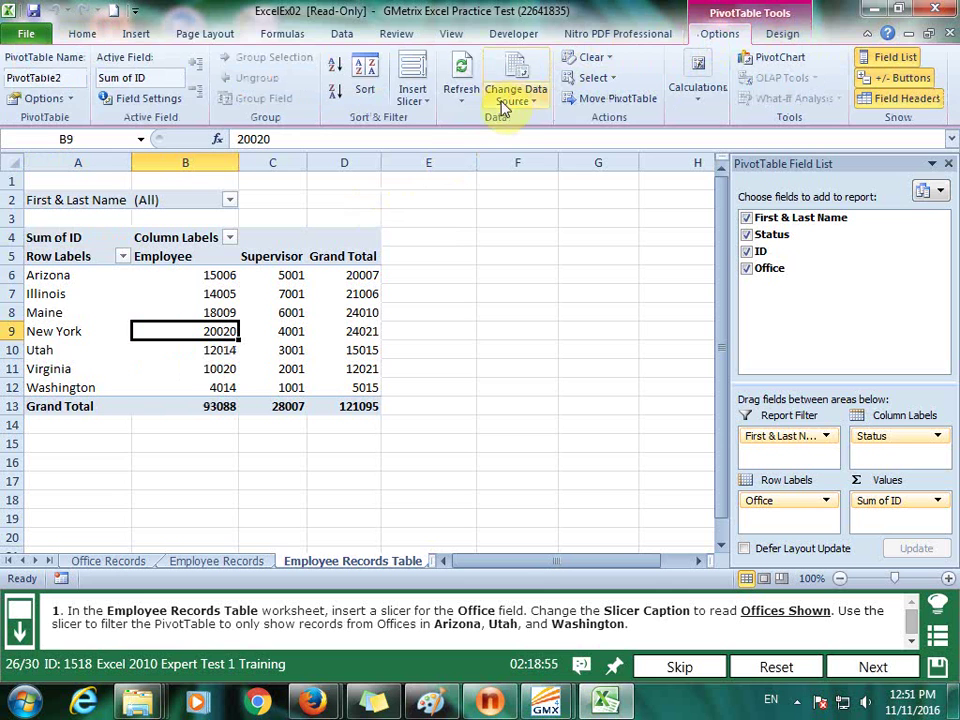
{"action": "left_click", "coordinate": [415, 100]}
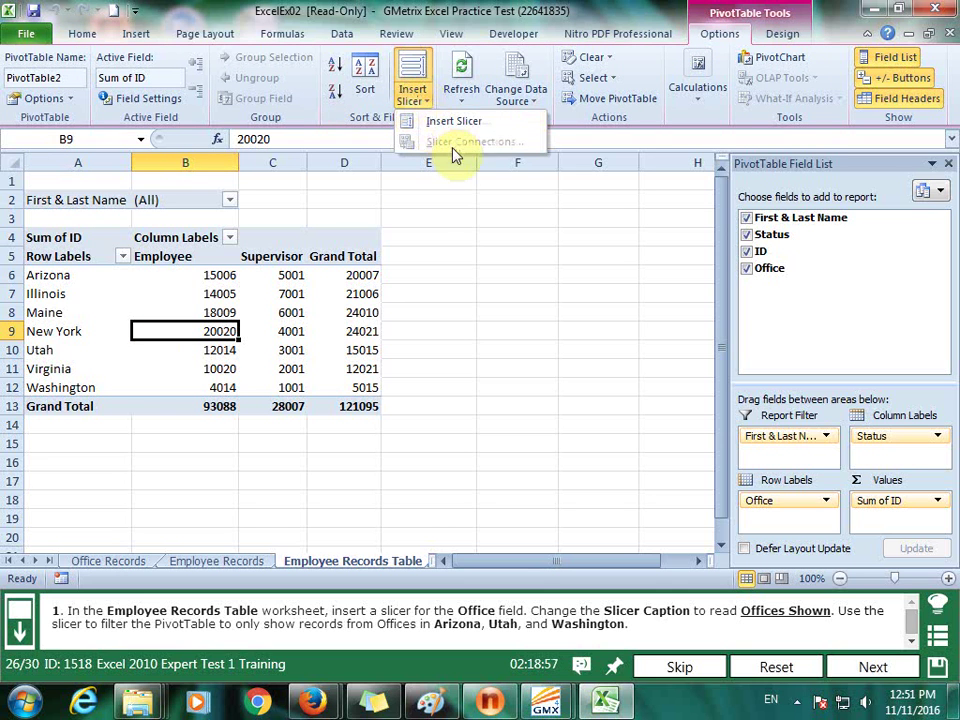
{"action": "left_click", "coordinate": [454, 122]}
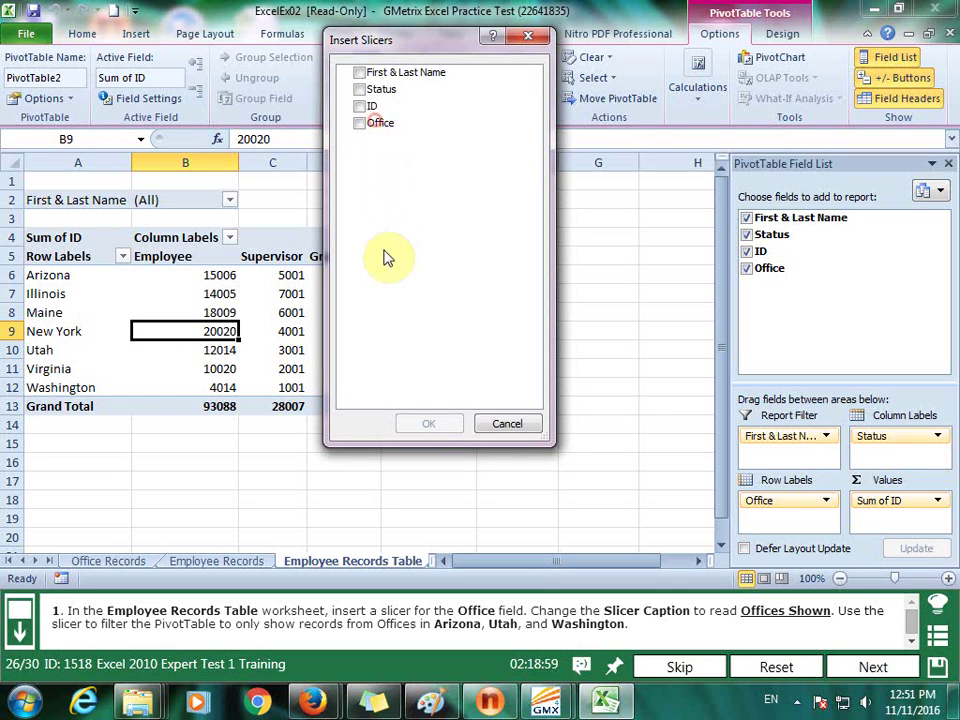
{"action": "left_click", "coordinate": [361, 123]}
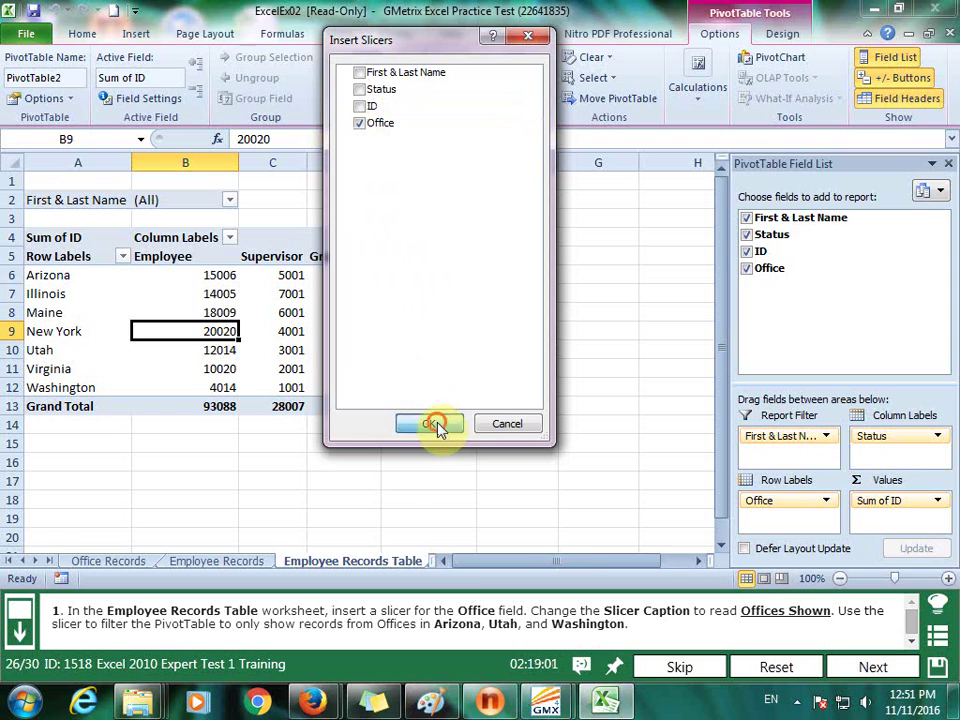
{"action": "left_click", "coordinate": [431, 424]}
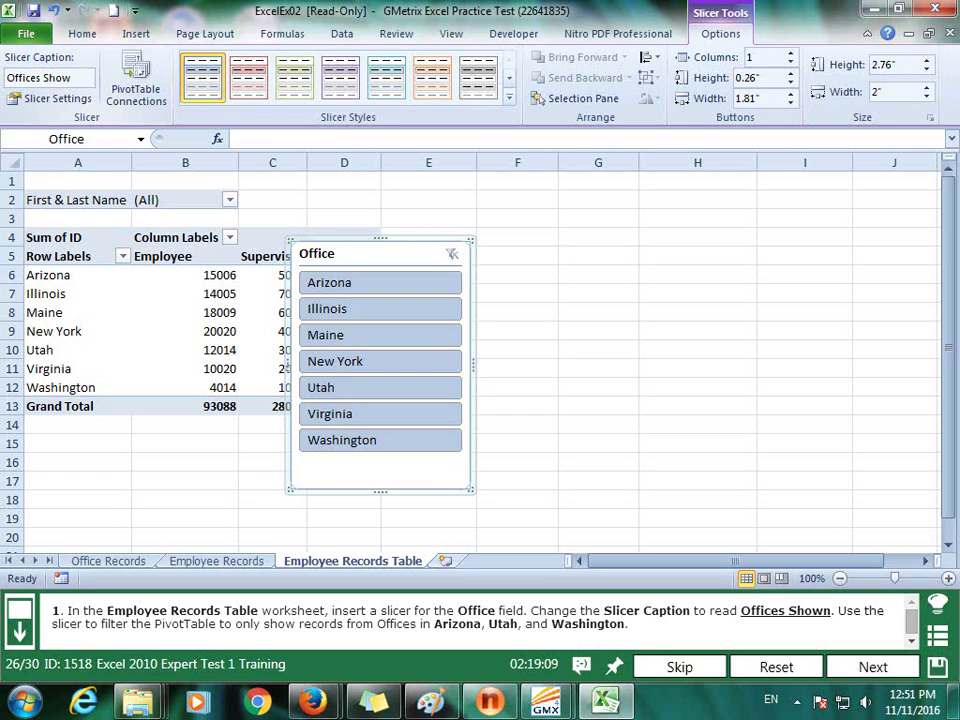
- Filter the Offices Shown slicer to Arizona, Utah and Washington, then submit
{"action": "left_click", "coordinate": [401, 291]}
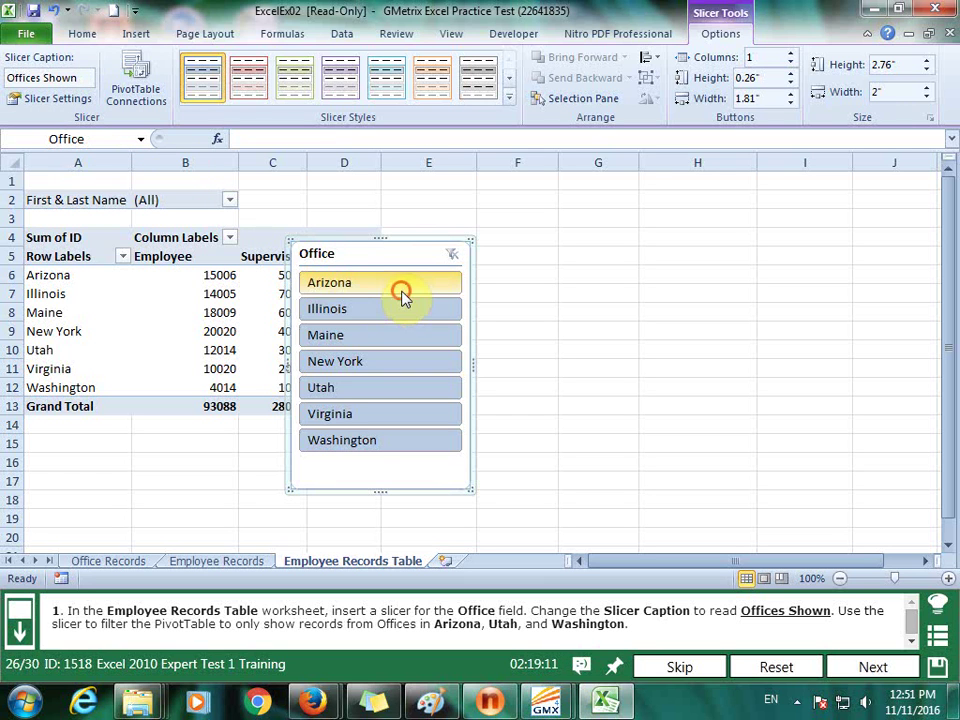
{"action": "left_click", "coordinate": [403, 292]}
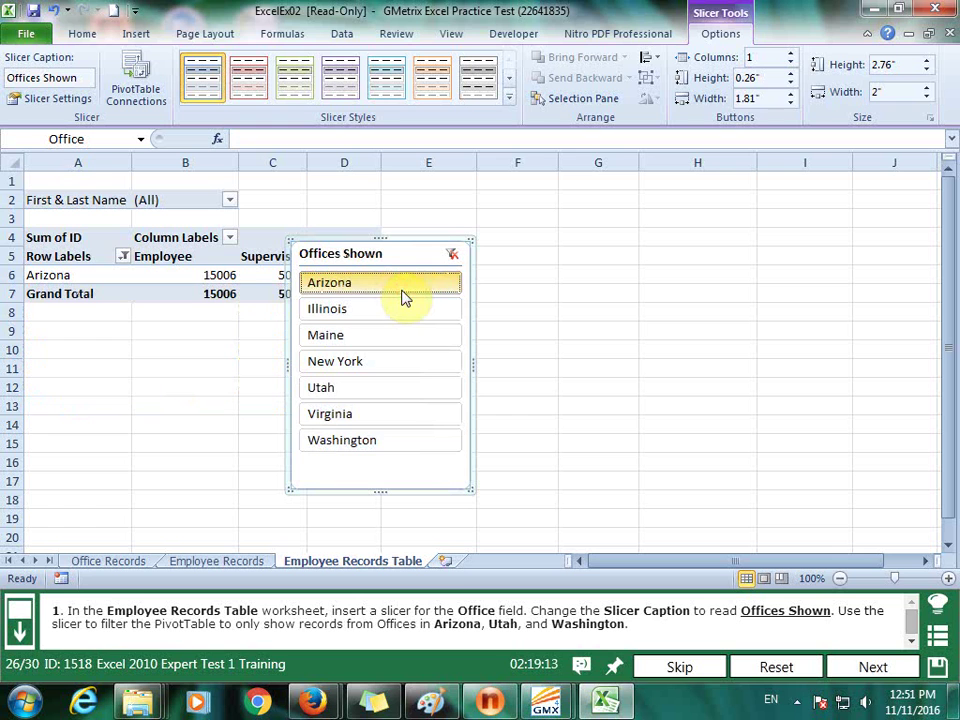
{"action": "left_click", "coordinate": [392, 390], "text": "ctrl"}
{"action": "left_click", "coordinate": [372, 446], "text": "ctrl"}
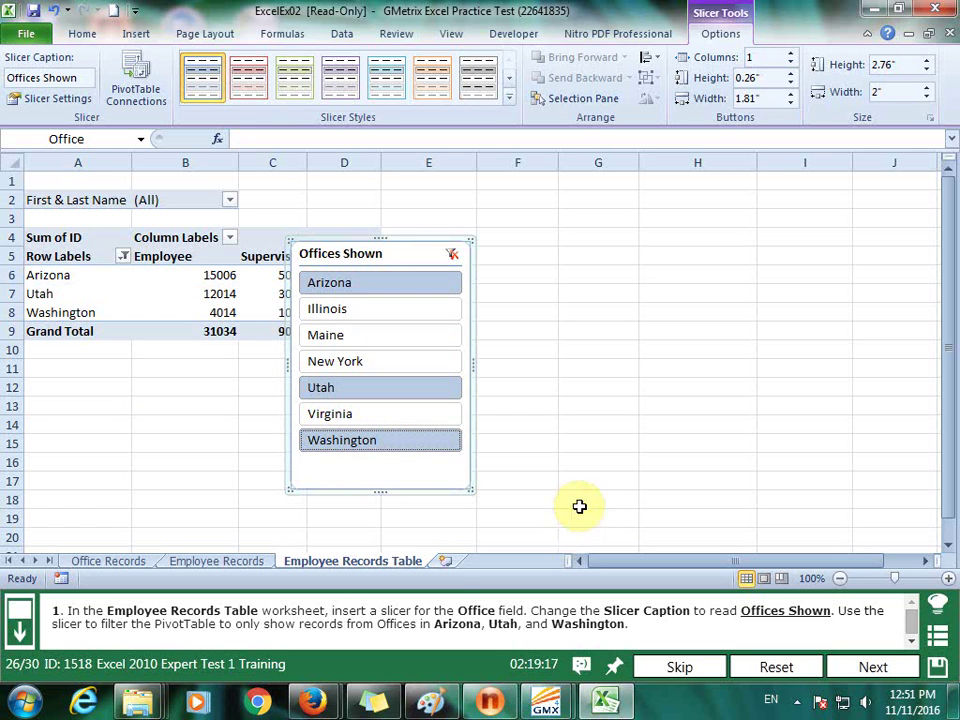
{"action": "left_click", "coordinate": [877, 667]}
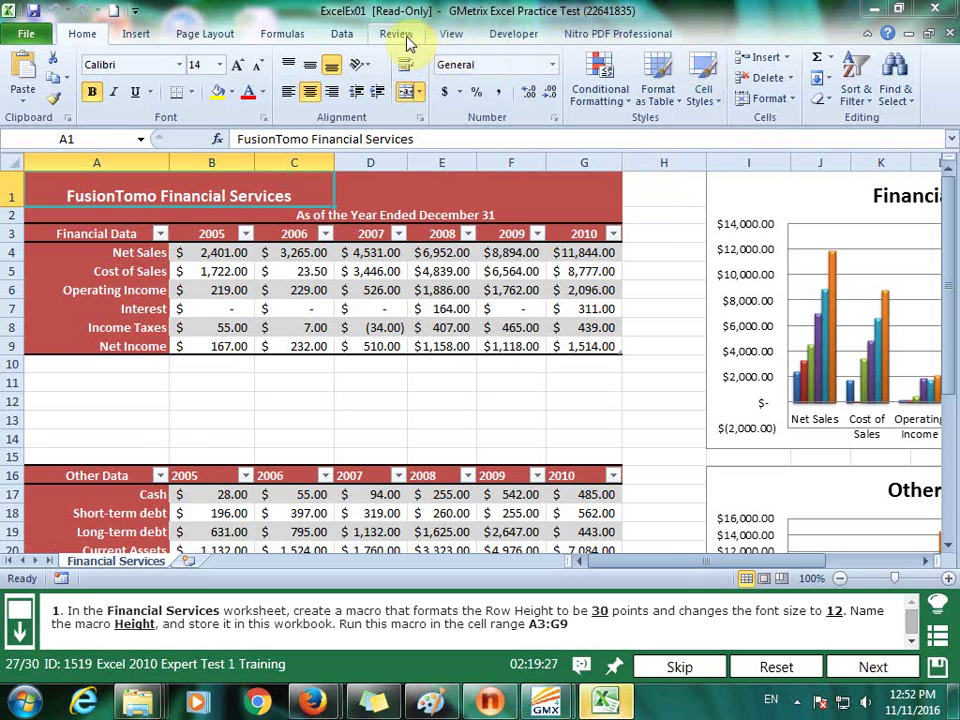
- Start recording a macro named Height stored in this workbook
{"action": "left_click", "coordinate": [449, 34]}
{"action": "left_click", "coordinate": [840, 100]}
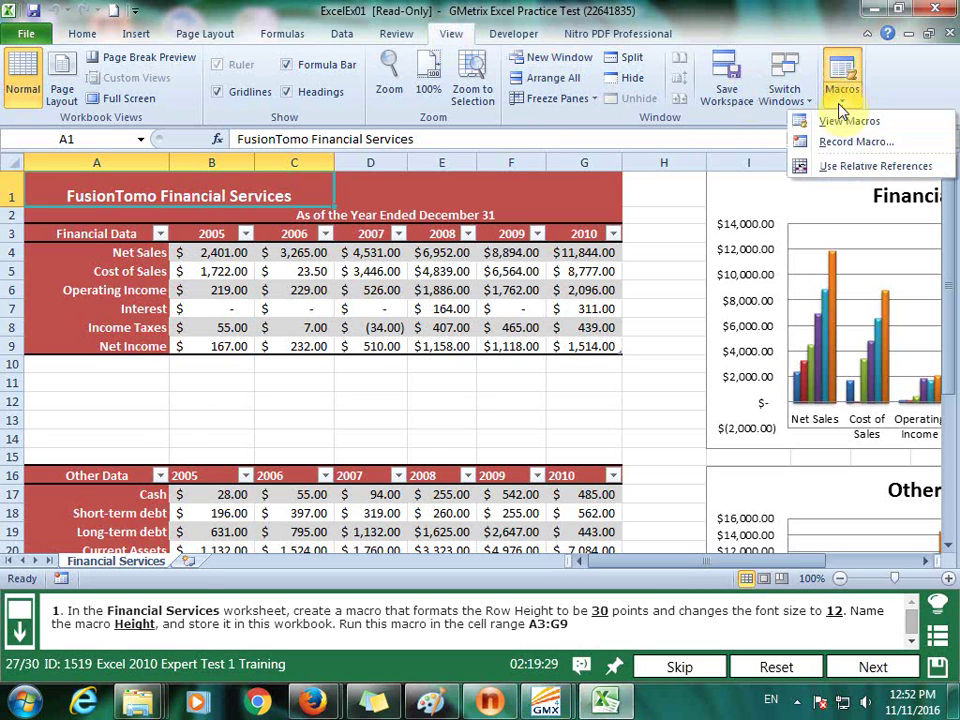
{"action": "left_click", "coordinate": [852, 141]}
{"action": "type", "text": "Height"}
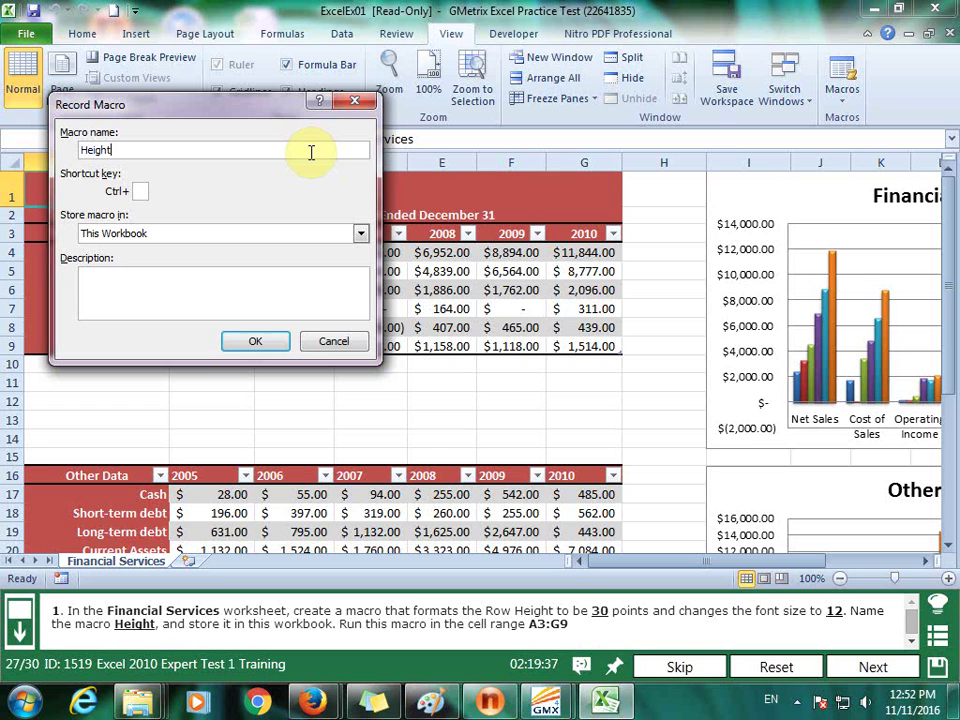
{"action": "left_click", "coordinate": [256, 342]}
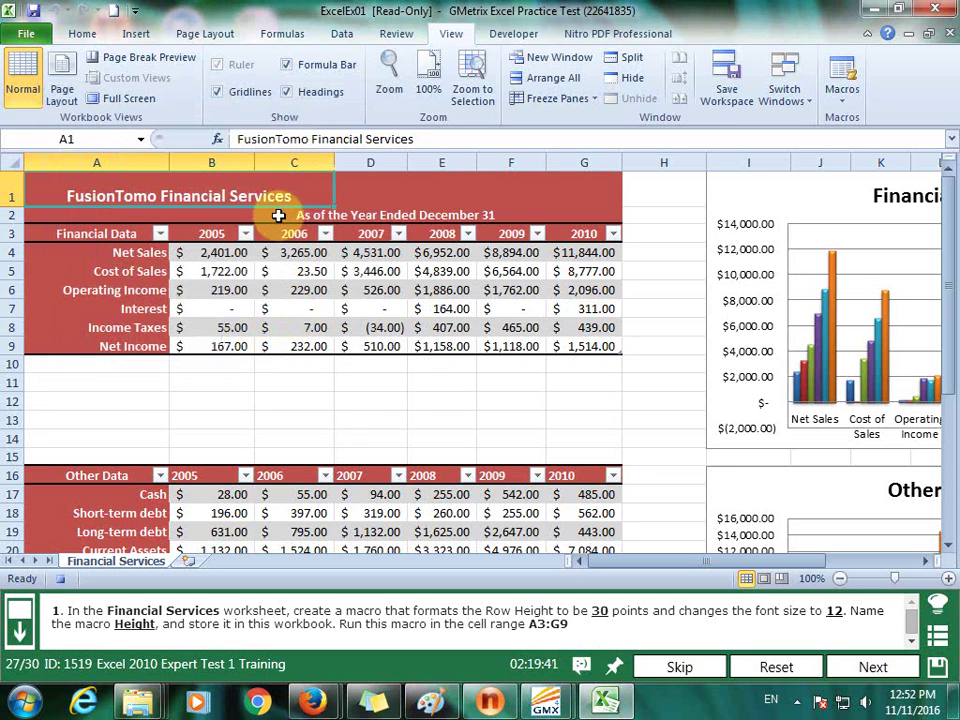
- Record row height 30 and font size 12, then stop recording
{"action": "left_click", "coordinate": [80, 36]}
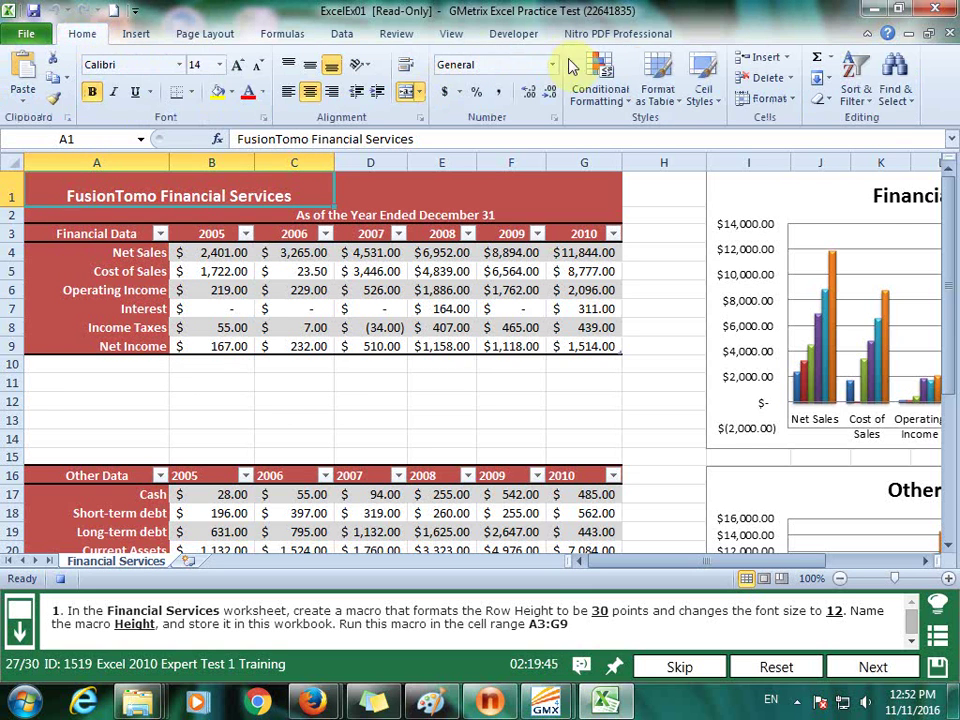
{"action": "left_click", "coordinate": [797, 100]}
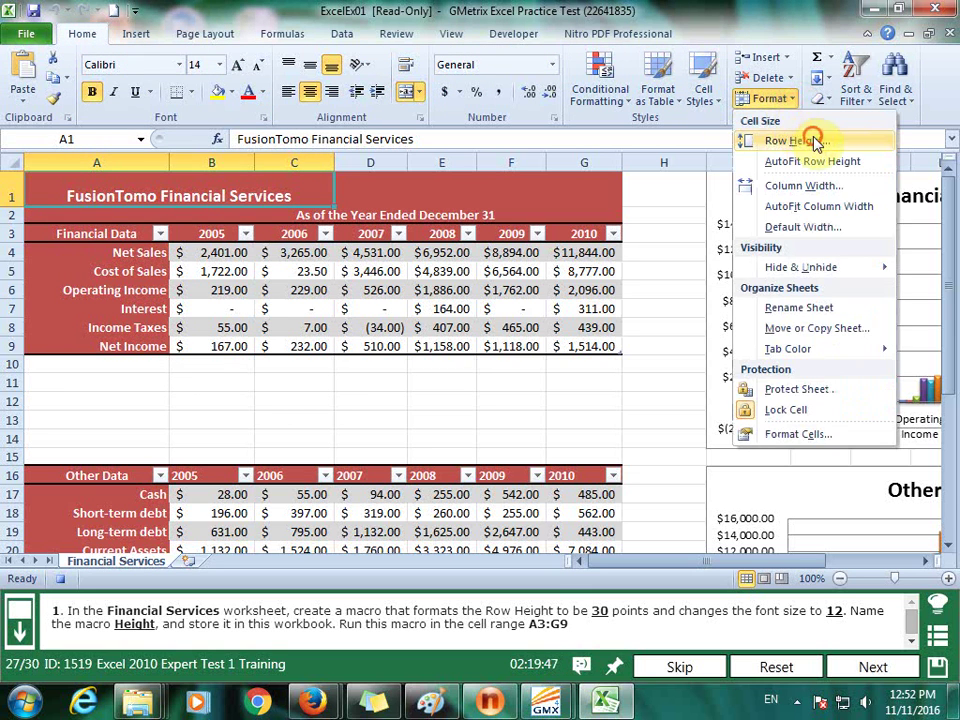
{"action": "left_click", "coordinate": [780, 80]}
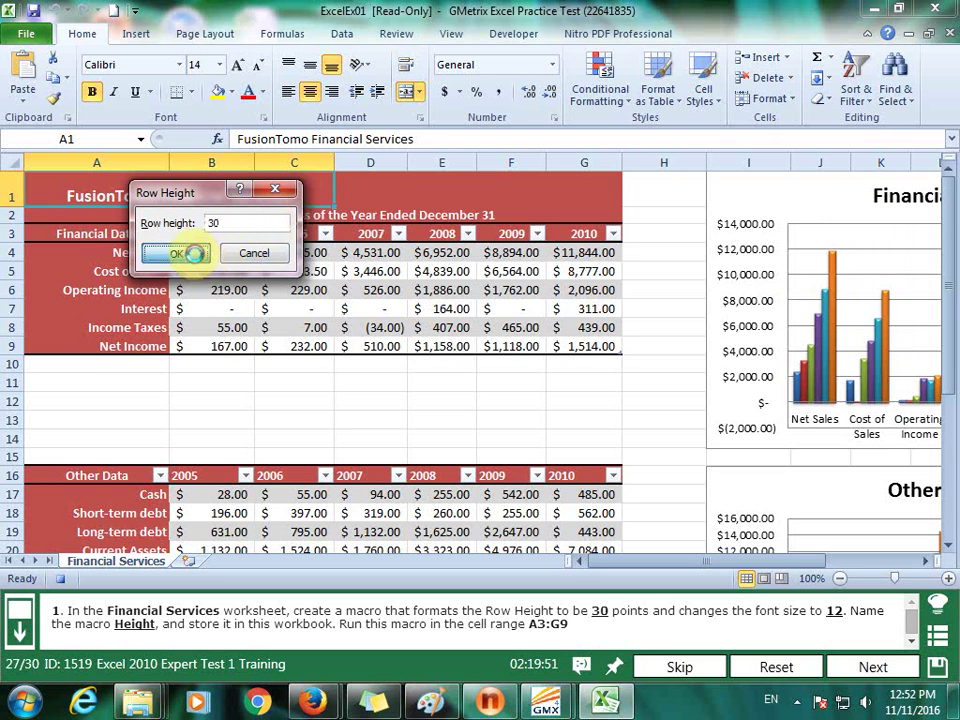
{"action": "left_click", "coordinate": [178, 253]}
{"action": "left_click", "coordinate": [220, 64]}
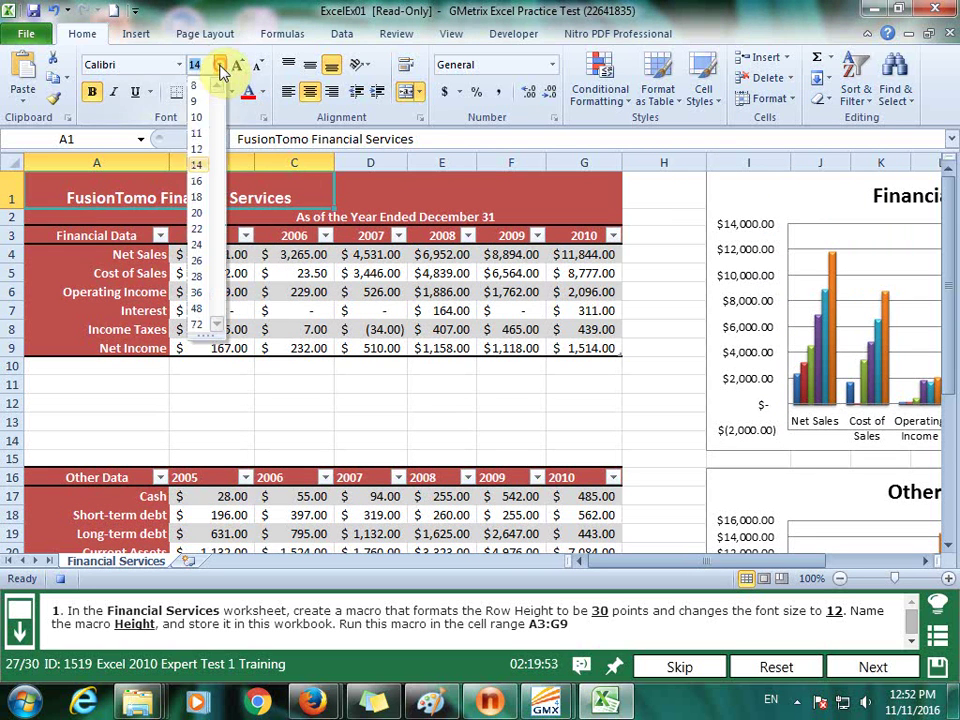
{"action": "left_click", "coordinate": [196, 132]}
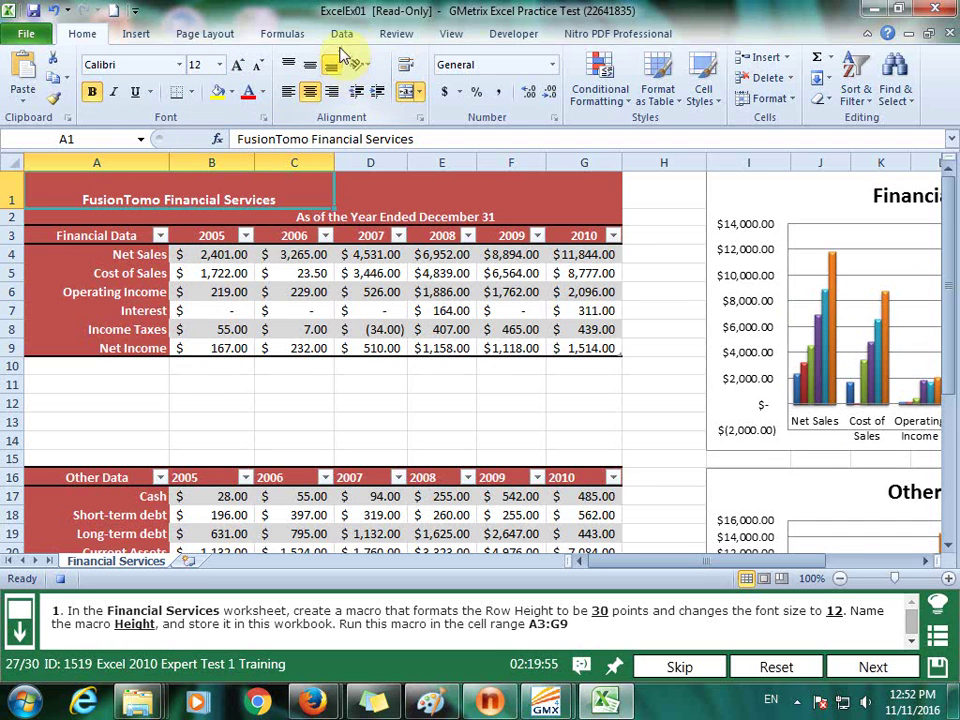
{"action": "left_click", "coordinate": [455, 38]}
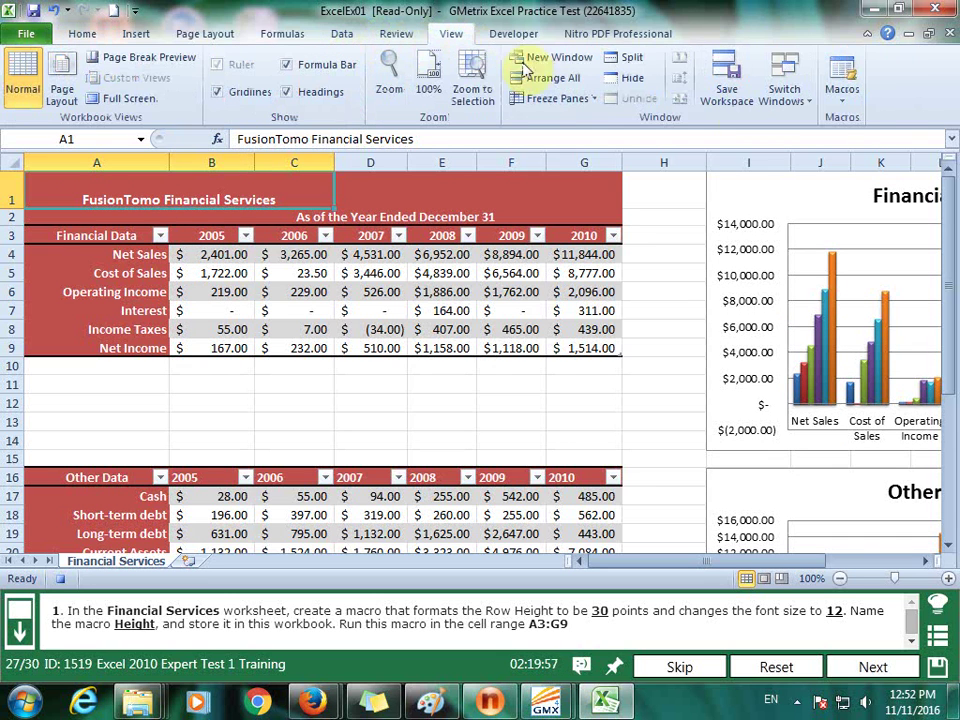
{"action": "left_click", "coordinate": [842, 100]}
{"action": "left_click", "coordinate": [820, 143]}
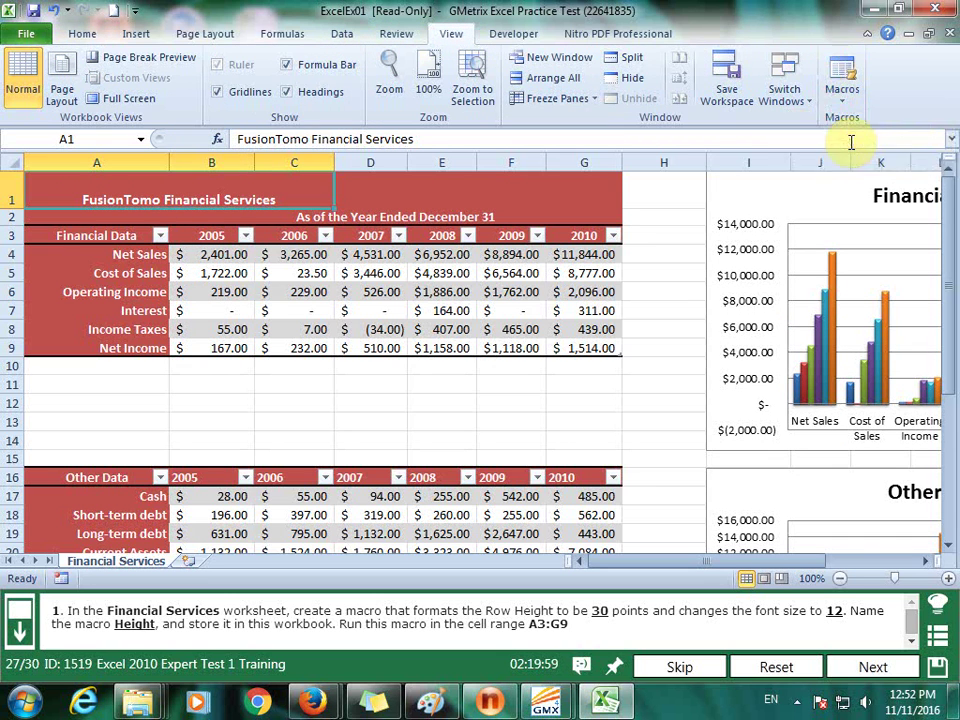
- Run the Height macro on A3:G9 and submit the task
{"action": "mouse_move", "coordinate": [88, 235]}
{"action": "left_mouse_down"}
{"action": "mouse_move", "coordinate": [493, 306]}
{"action": "mouse_move", "coordinate": [581, 332]}
{"action": "mouse_move", "coordinate": [590, 344]}
{"action": "left_mouse_up"}
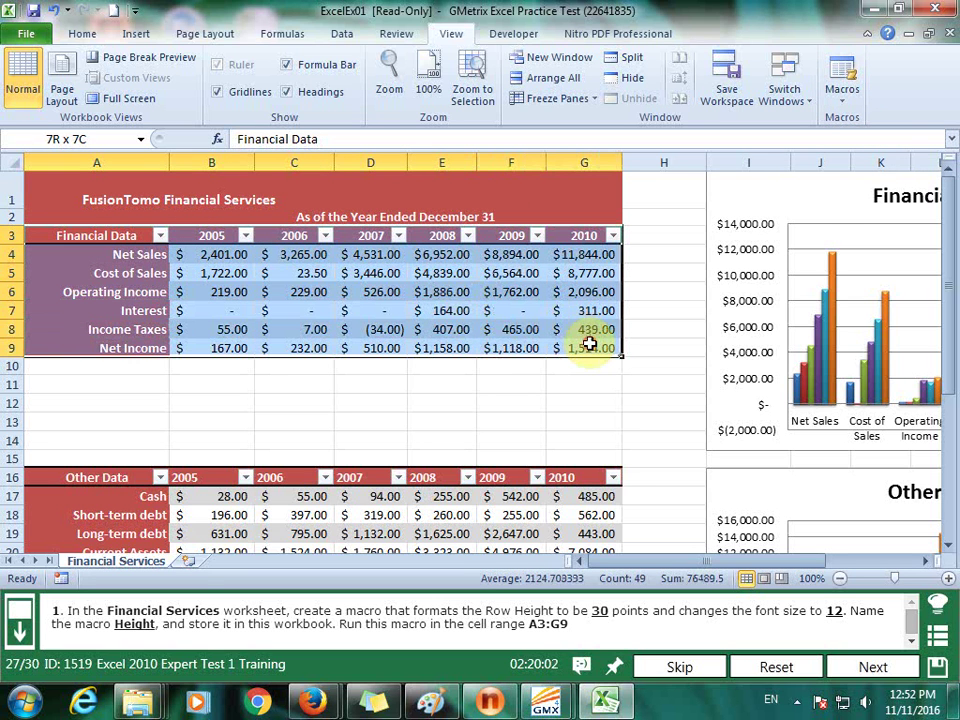
{"action": "left_click", "coordinate": [842, 90]}
{"action": "left_click", "coordinate": [850, 121]}
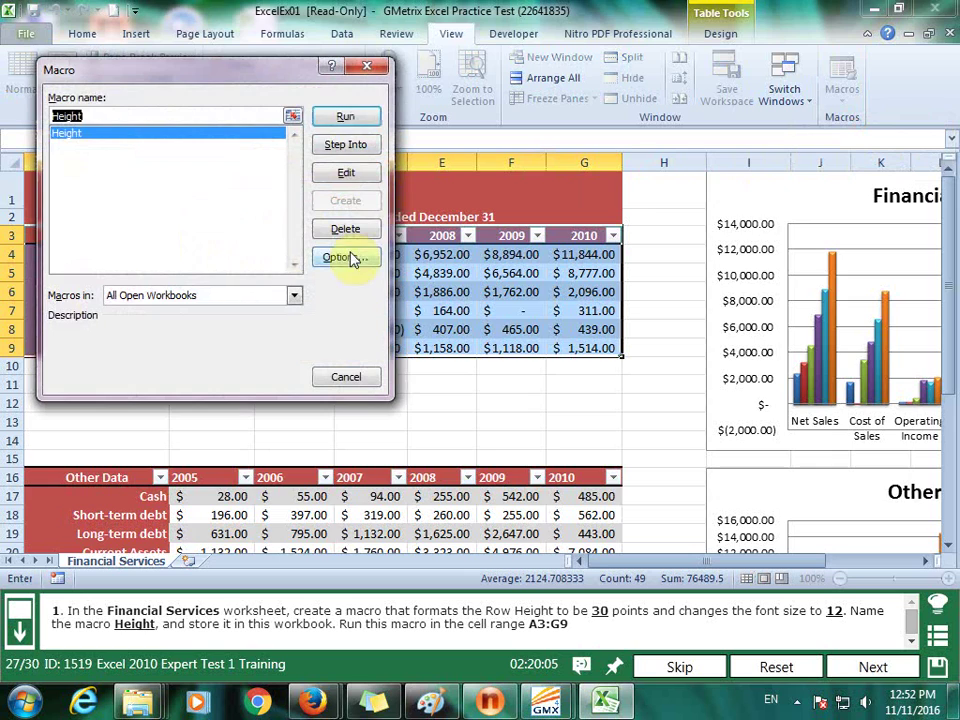
{"action": "left_click", "coordinate": [343, 117]}
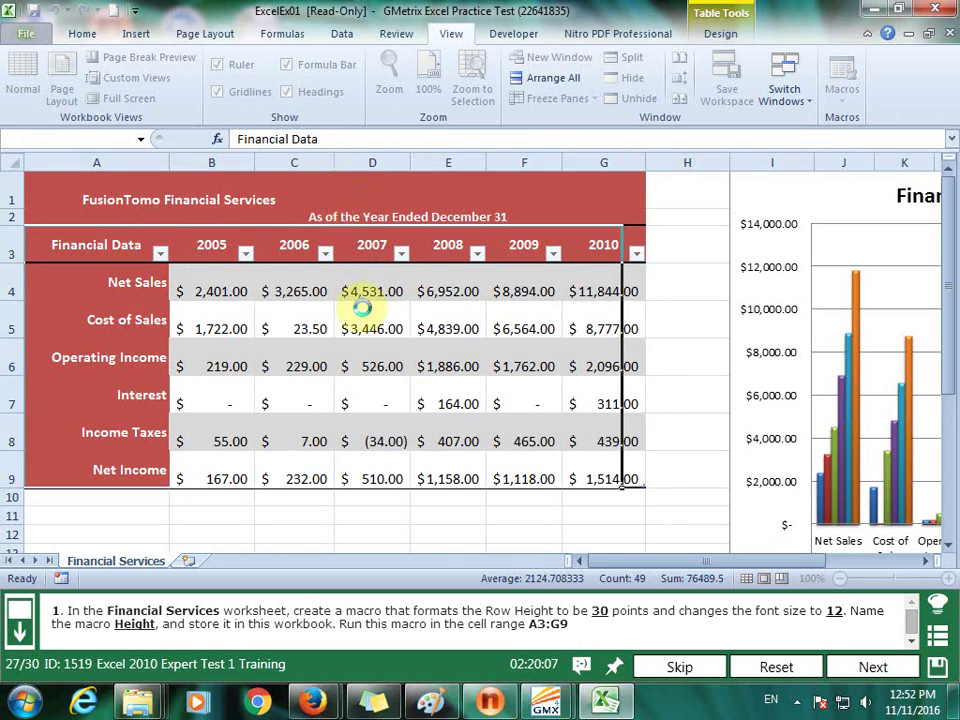
{"action": "left_click", "coordinate": [893, 668]}
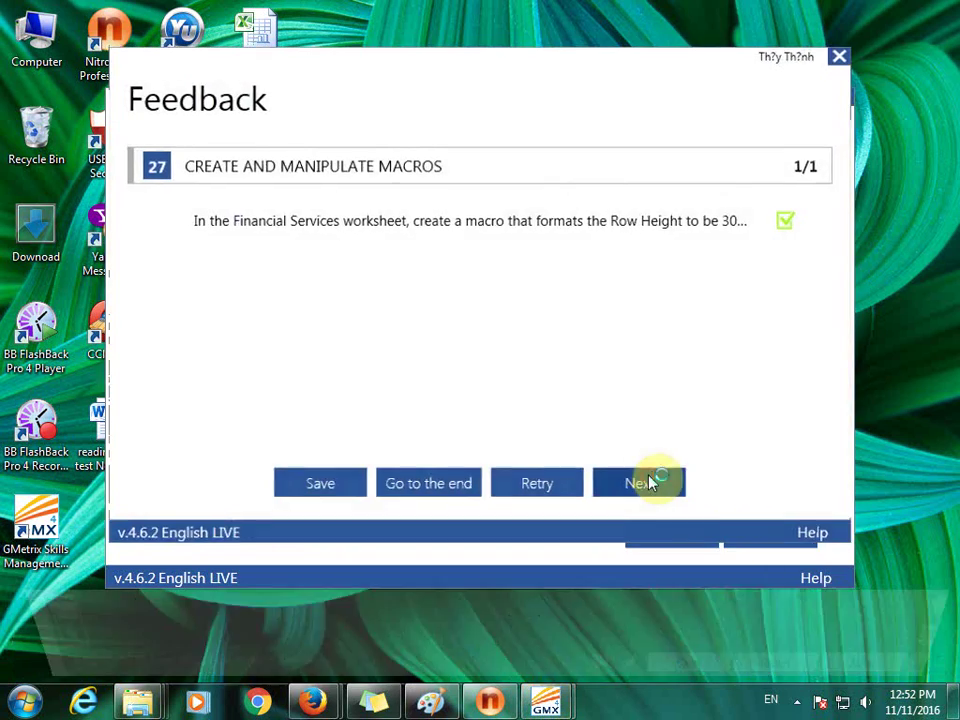
- Begin recording a macro named Formatting, stored in This Workbook
{"action": "left_click", "coordinate": [645, 481]}
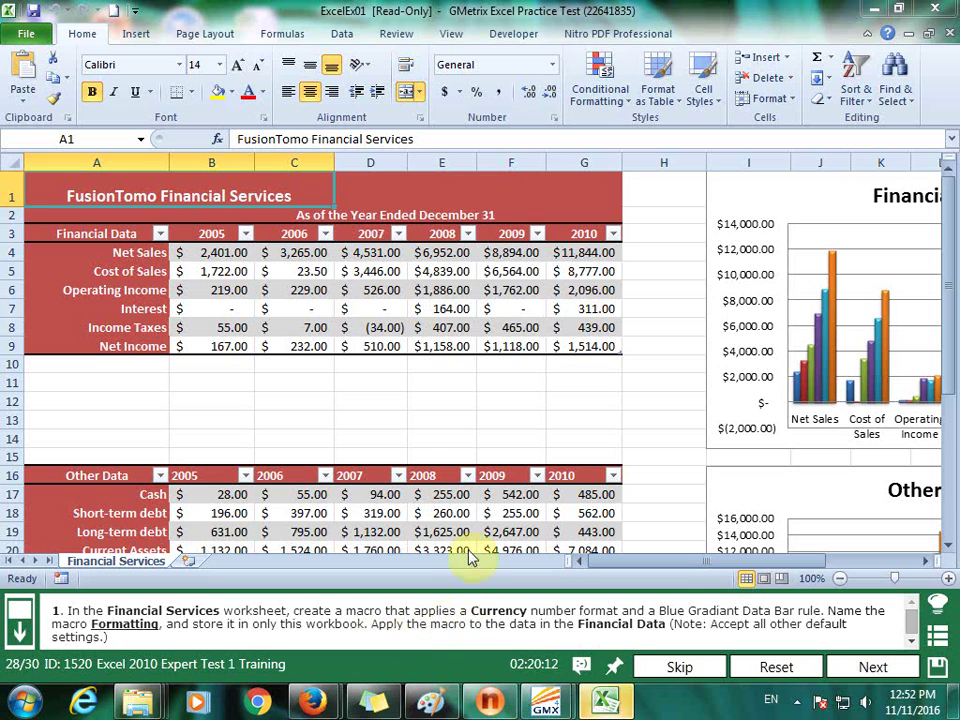
{"action": "left_click", "coordinate": [450, 35]}
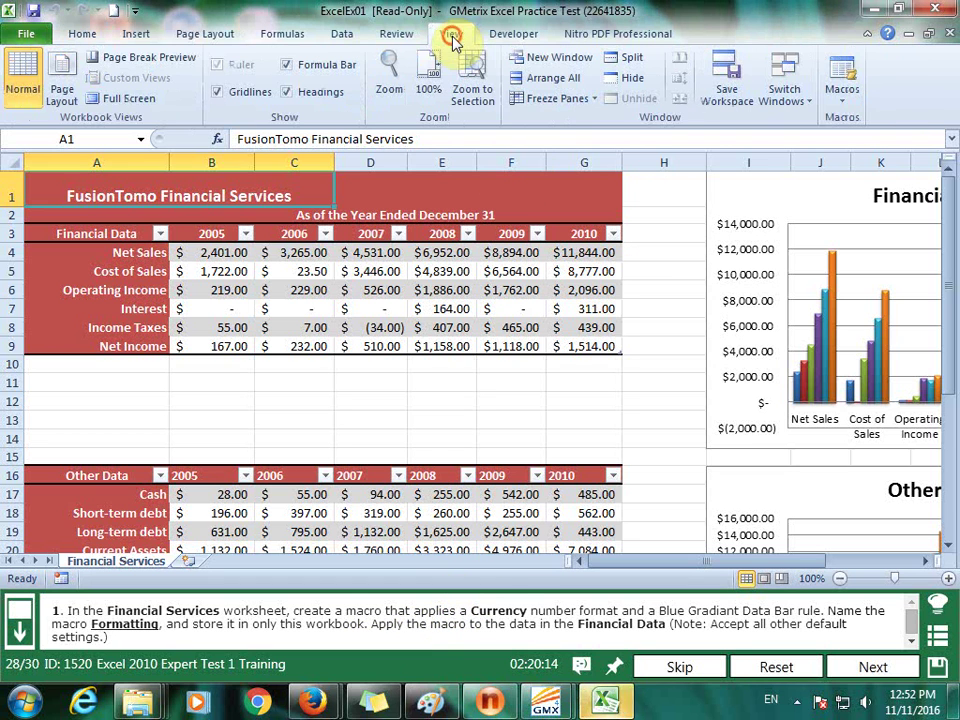
{"action": "left_click", "coordinate": [840, 95]}
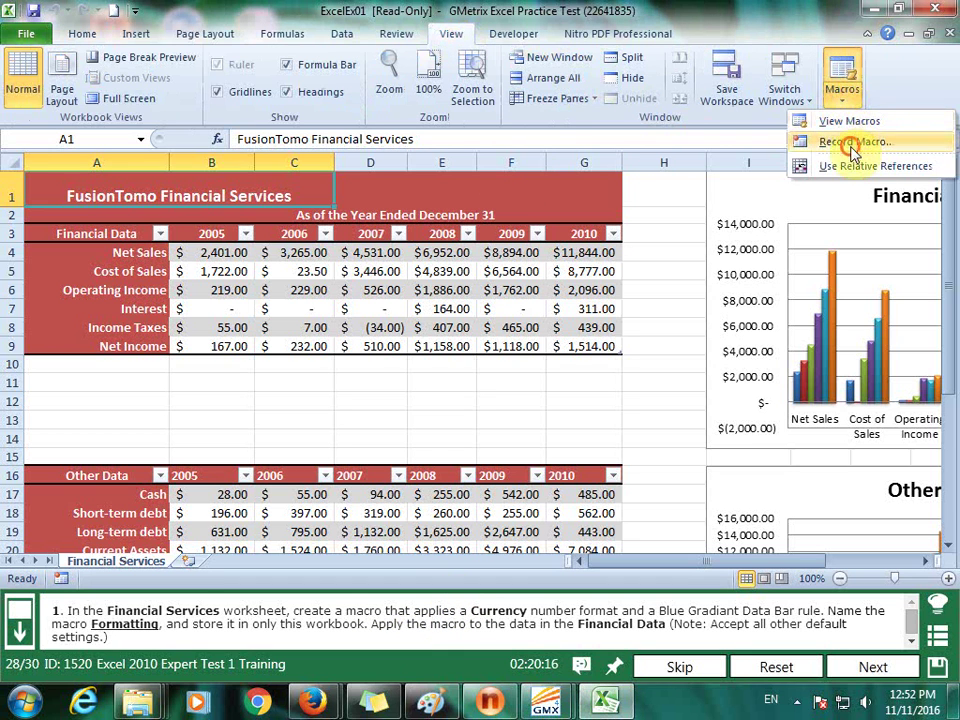
{"action": "left_click", "coordinate": [845, 141]}
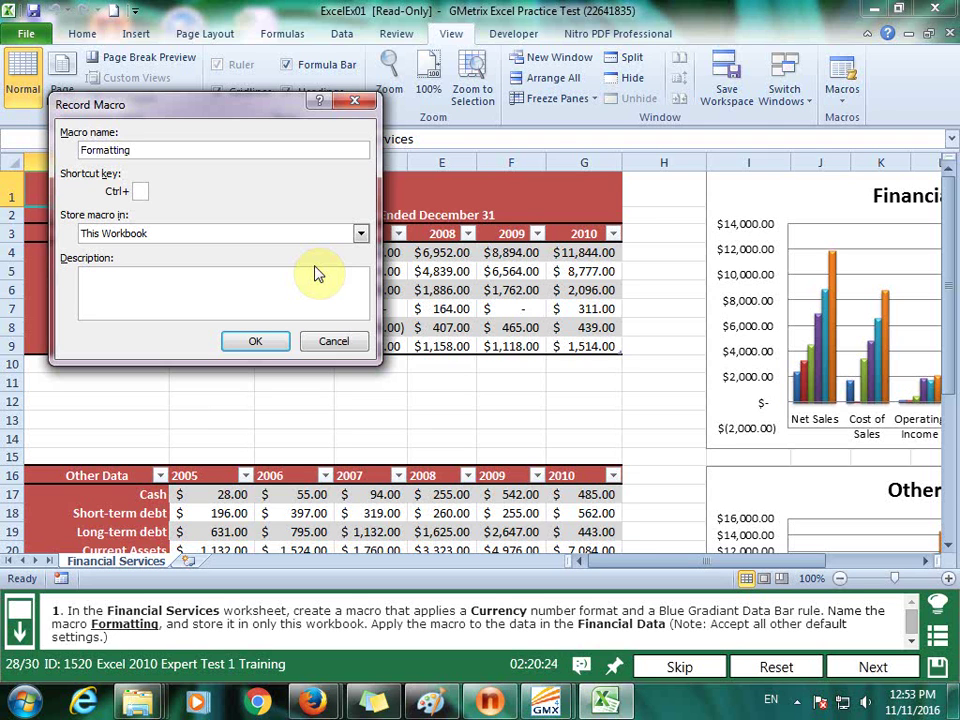
{"action": "left_click", "coordinate": [272, 344]}
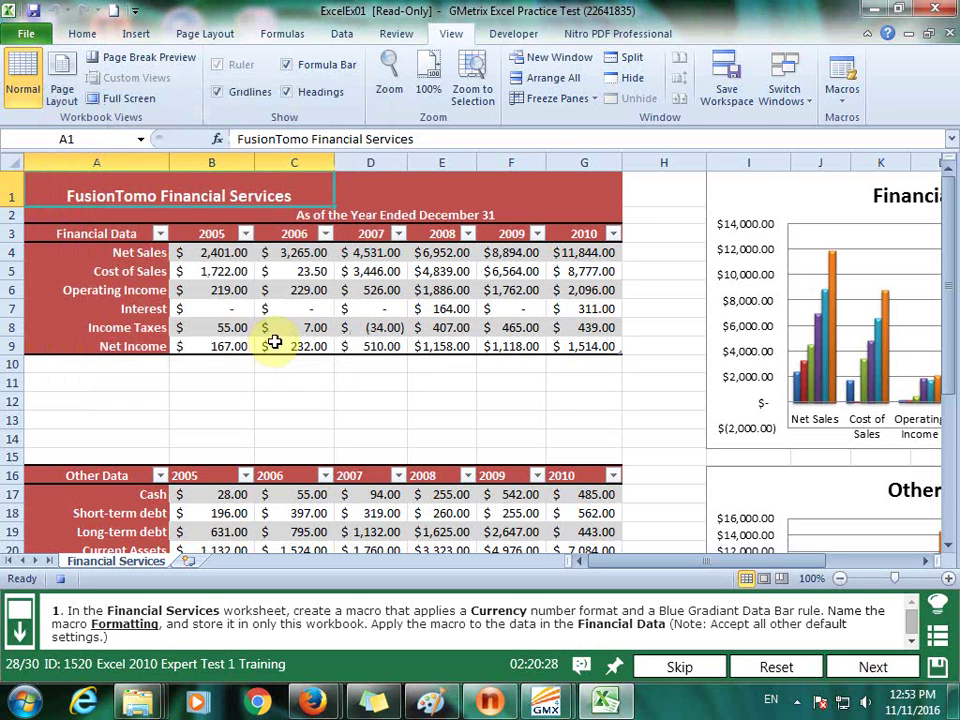
- Record Currency number format and blue gradient data bars, then stop recording
{"action": "left_click", "coordinate": [83, 35]}
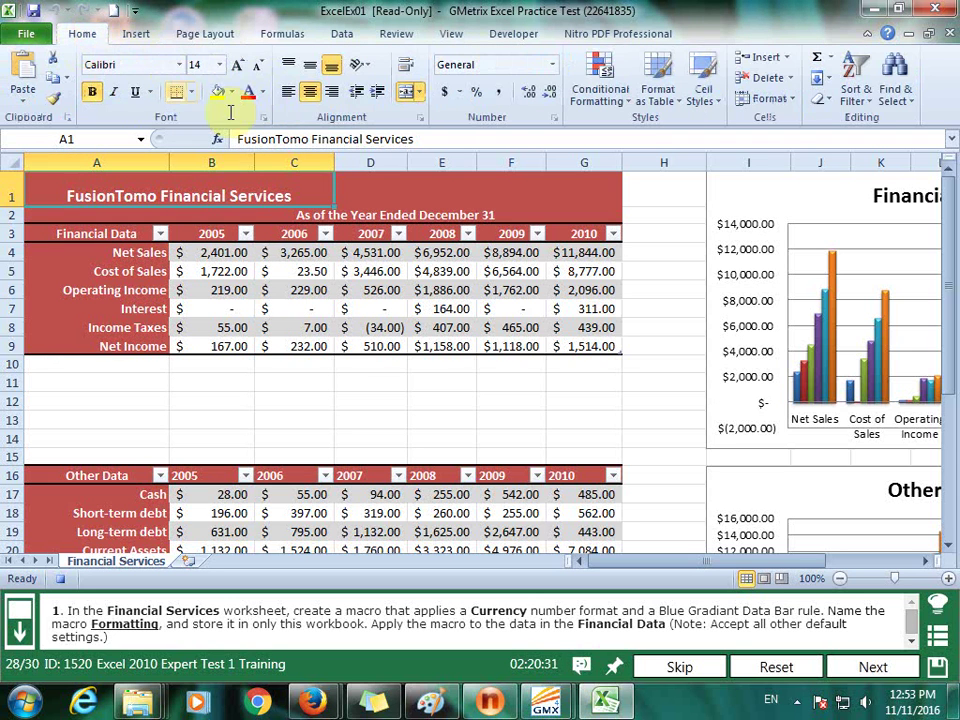
{"action": "left_click", "coordinate": [553, 65]}
{"action": "left_click", "coordinate": [534, 183]}
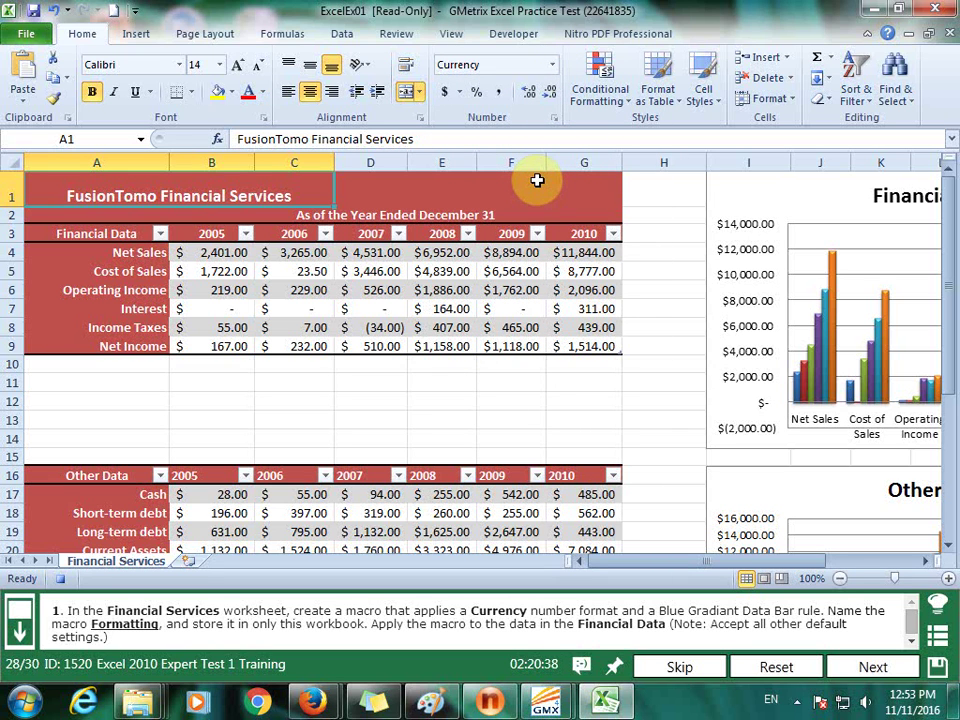
{"action": "left_click", "coordinate": [620, 98]}
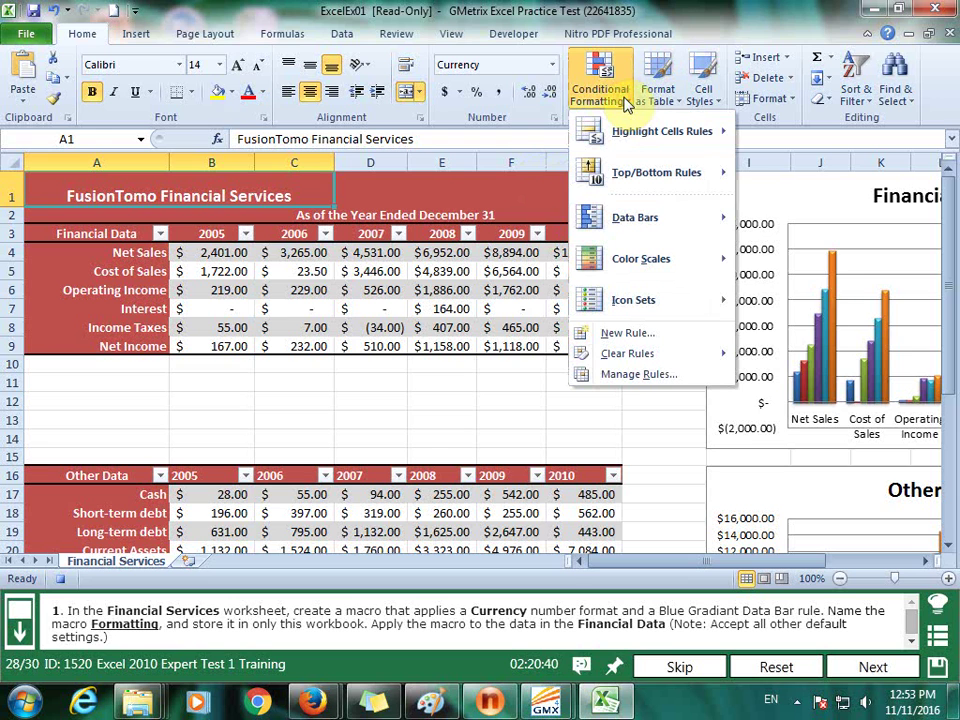
{"action": "mouse_move", "coordinate": [636, 217]}
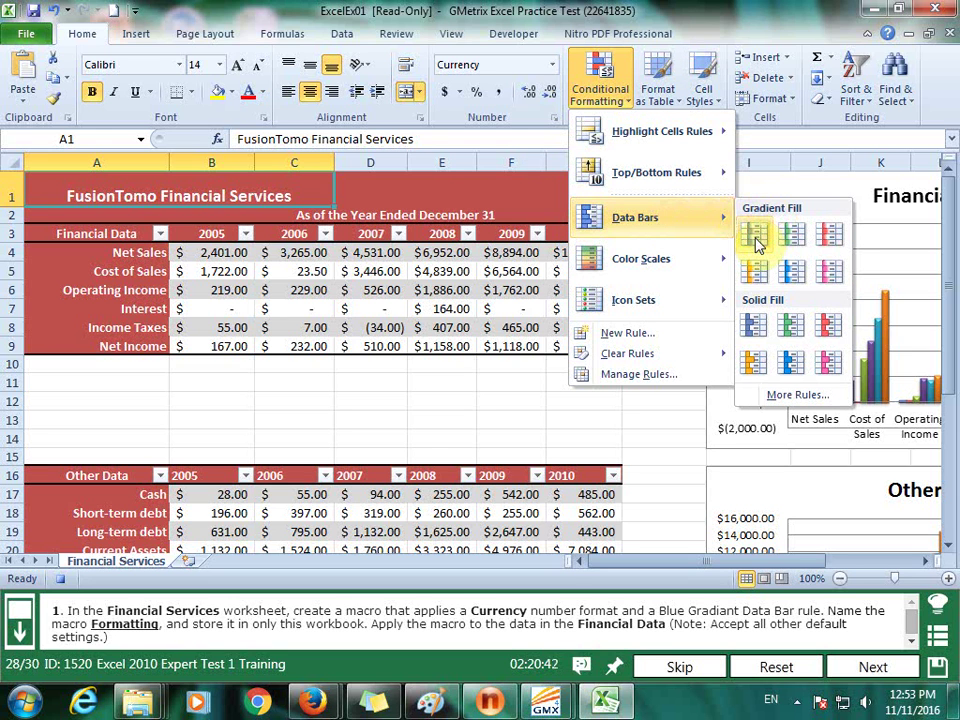
{"action": "left_click", "coordinate": [757, 243]}
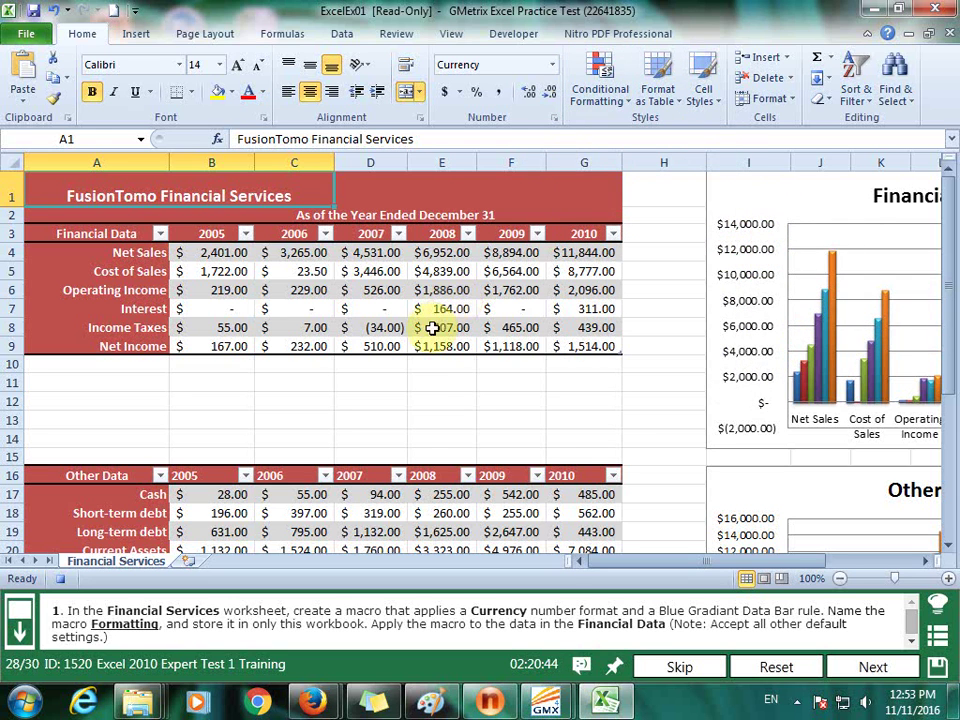
{"action": "left_click", "coordinate": [436, 404]}
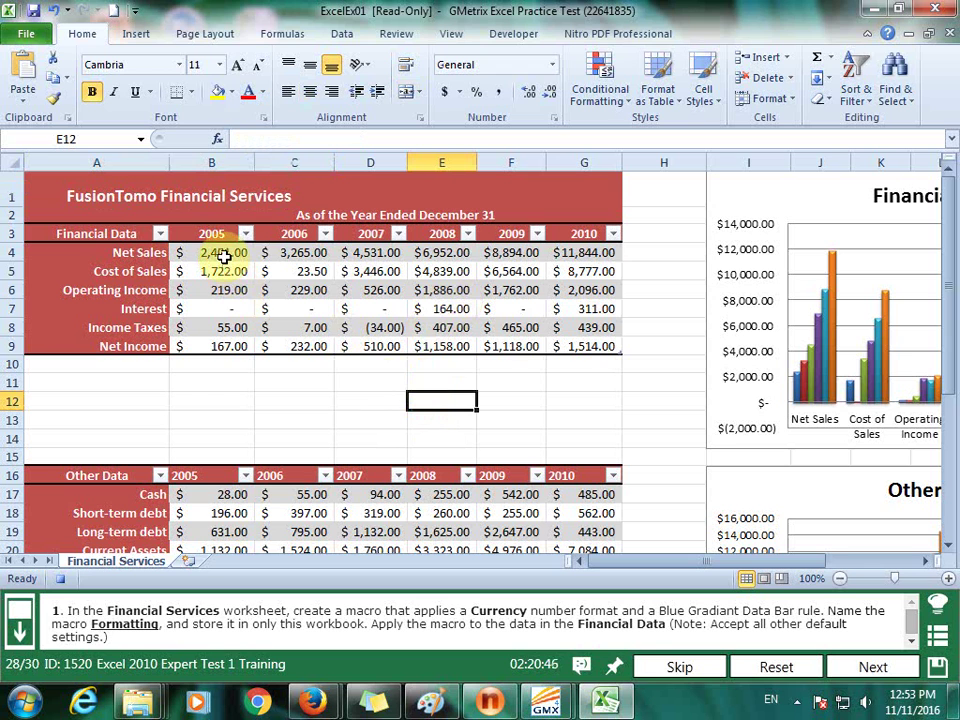
{"action": "left_click", "coordinate": [451, 34]}
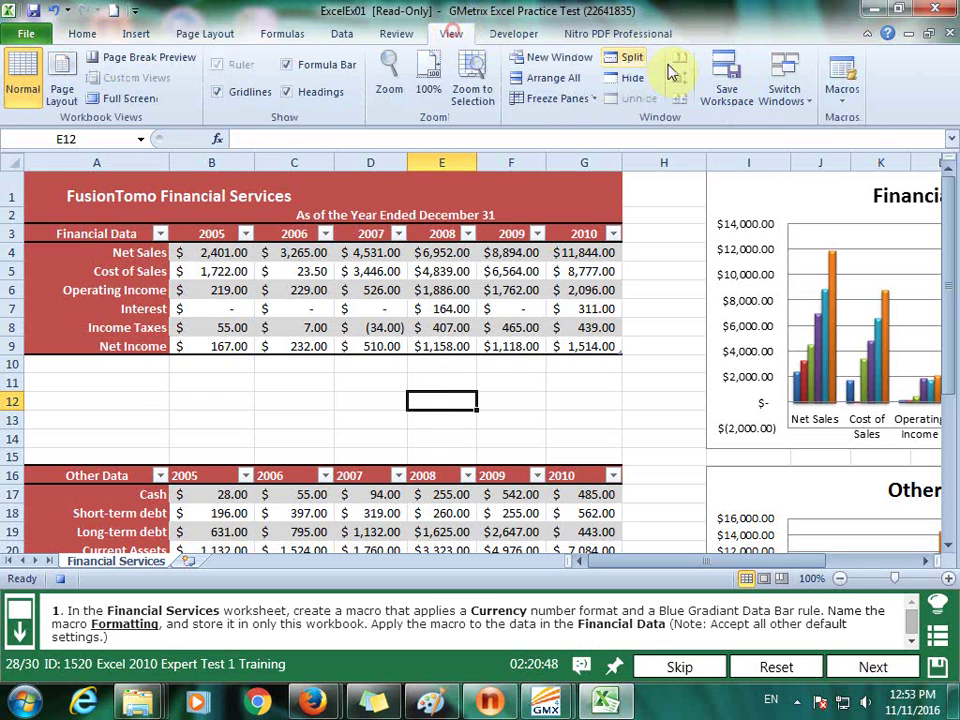
{"action": "left_click", "coordinate": [841, 98]}
{"action": "left_click", "coordinate": [830, 141]}
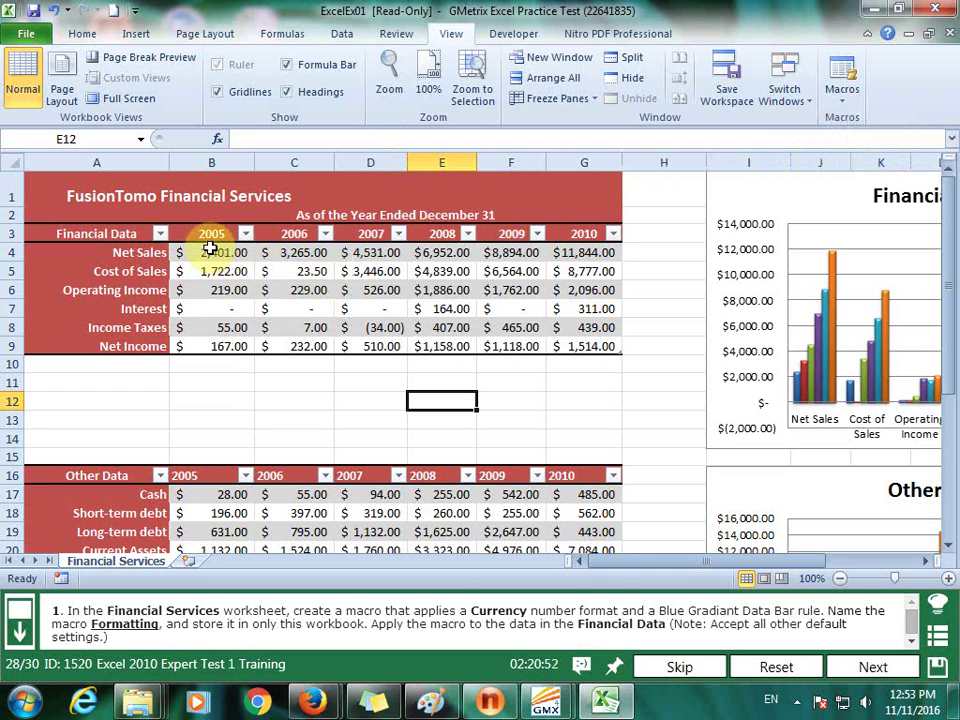
- Run the Formatting macro on B4:G9 and submit the task
{"action": "left_click_drag", "start_coordinate": [210, 250], "coordinate": [600, 336]}
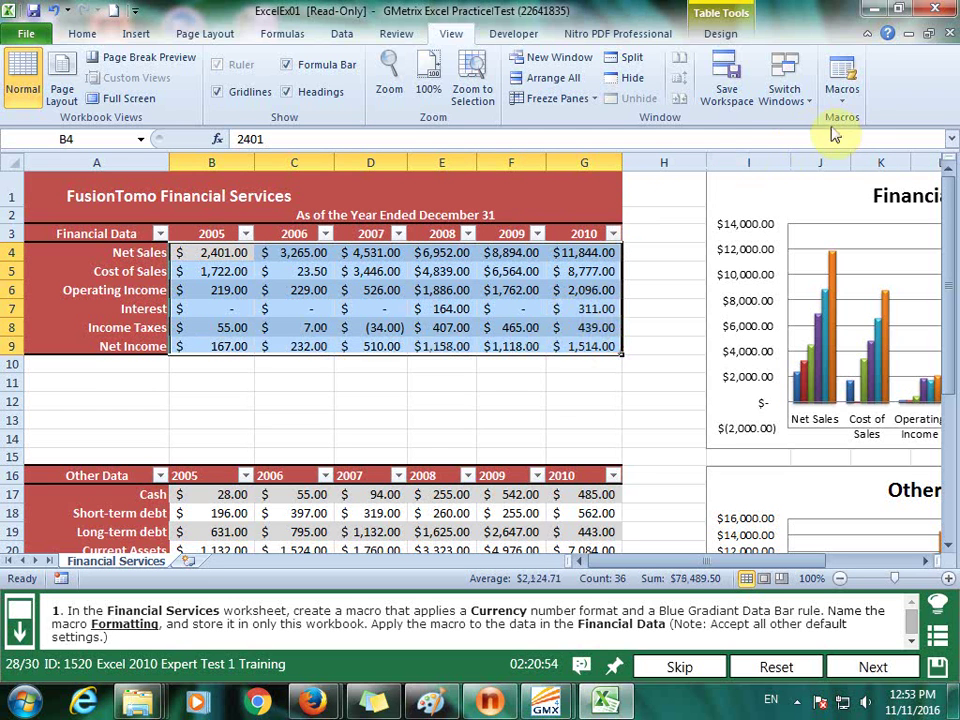
{"action": "left_click", "coordinate": [842, 98]}
{"action": "left_click", "coordinate": [842, 120]}
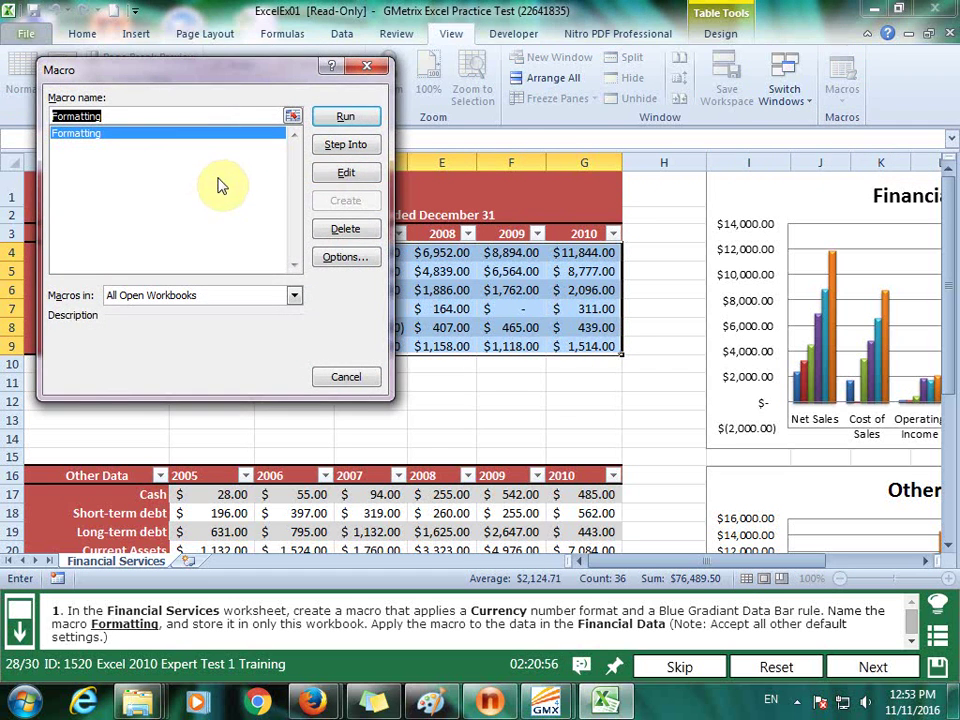
{"action": "left_click", "coordinate": [342, 117]}
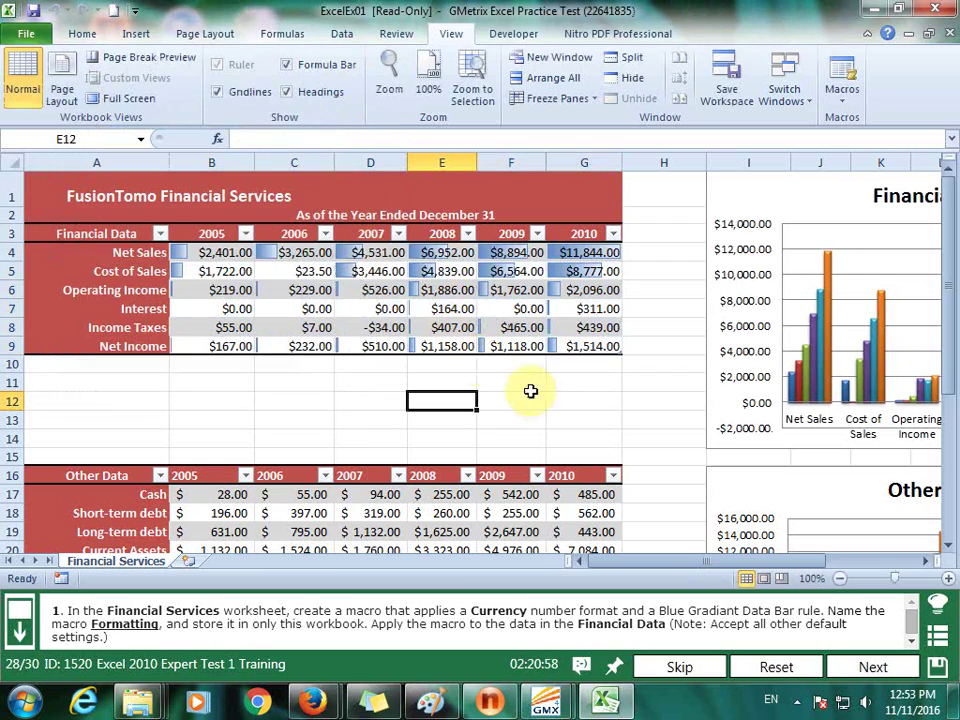
{"action": "left_click", "coordinate": [560, 402]}
{"action": "left_click", "coordinate": [895, 678]}
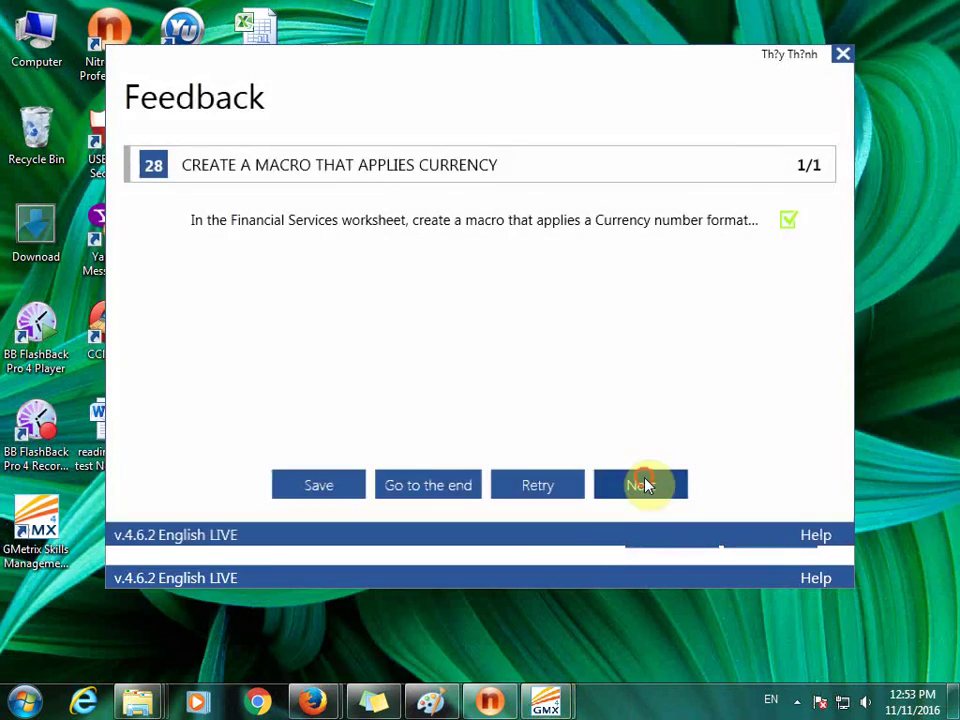
{"action": "left_click", "coordinate": [645, 485]}
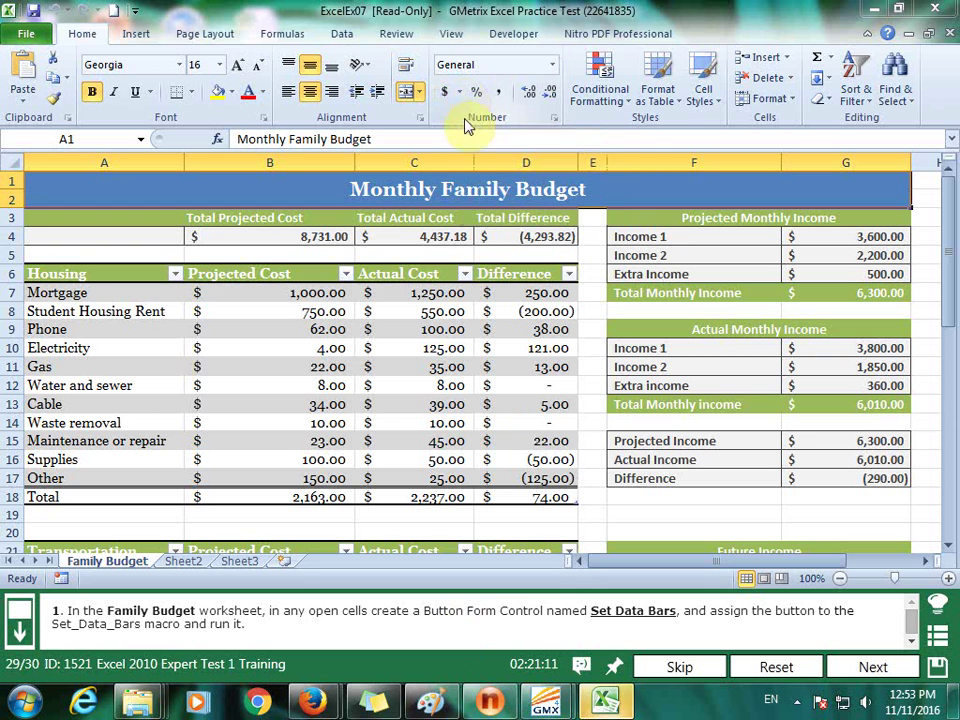
- Draw a Button form control near row 19 and assign it the Set_Data_Bars macro
{"action": "left_click", "coordinate": [505, 34]}
{"action": "left_click", "coordinate": [341, 95]}
{"action": "left_click", "coordinate": [333, 136]}
{"action": "left_click_drag", "start_coordinate": [337, 511], "coordinate": [408, 531]}
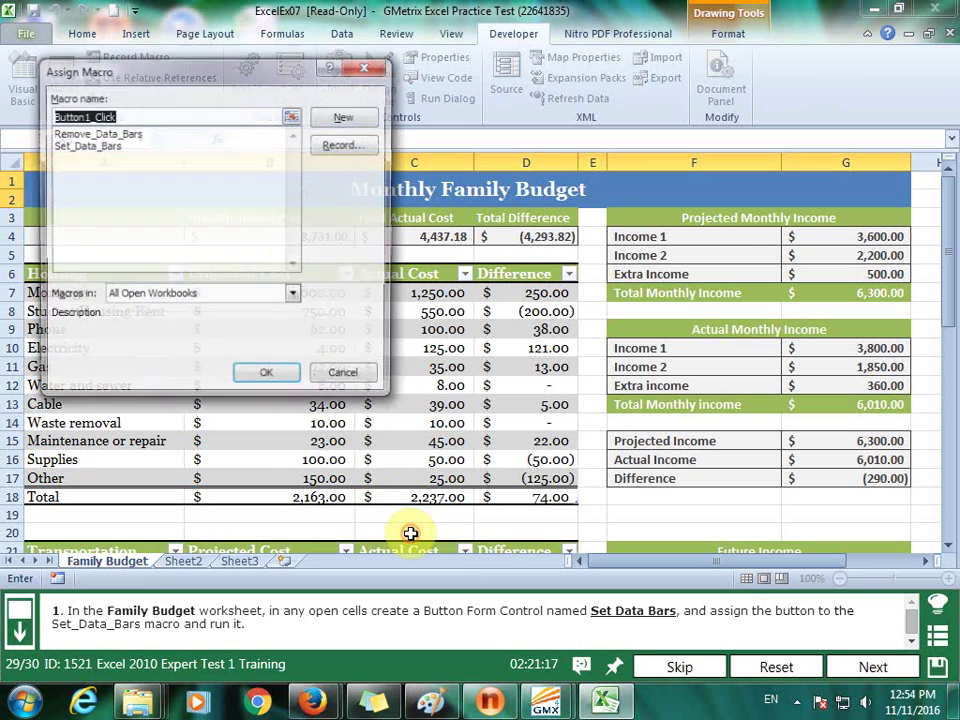
{"action": "left_click", "coordinate": [106, 148]}
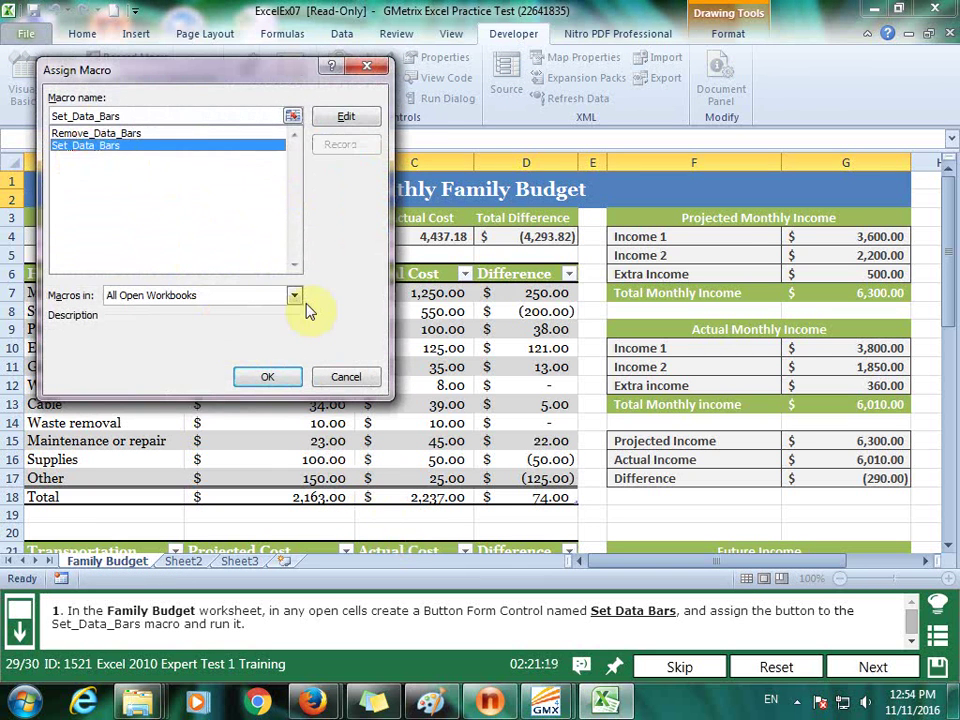
{"action": "left_click", "coordinate": [280, 378]}
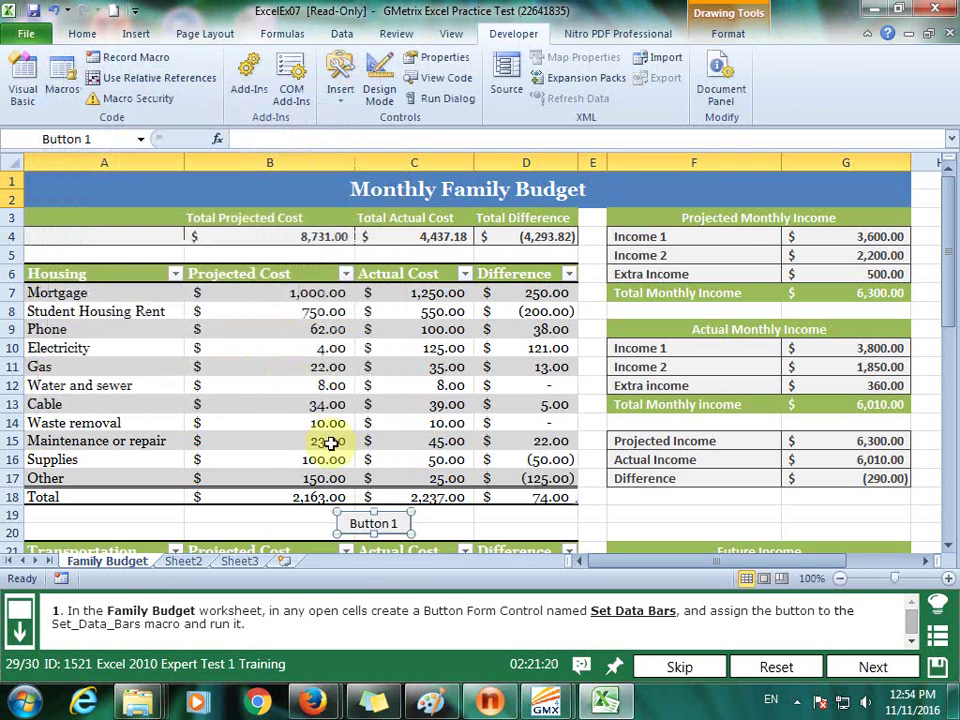
- Relabel the button Set Data Bars, click it to add data bars, and submit
{"action": "left_click", "coordinate": [396, 522]}
{"action": "key", "text": "Delete"}
{"action": "type", "text": "Bars"}
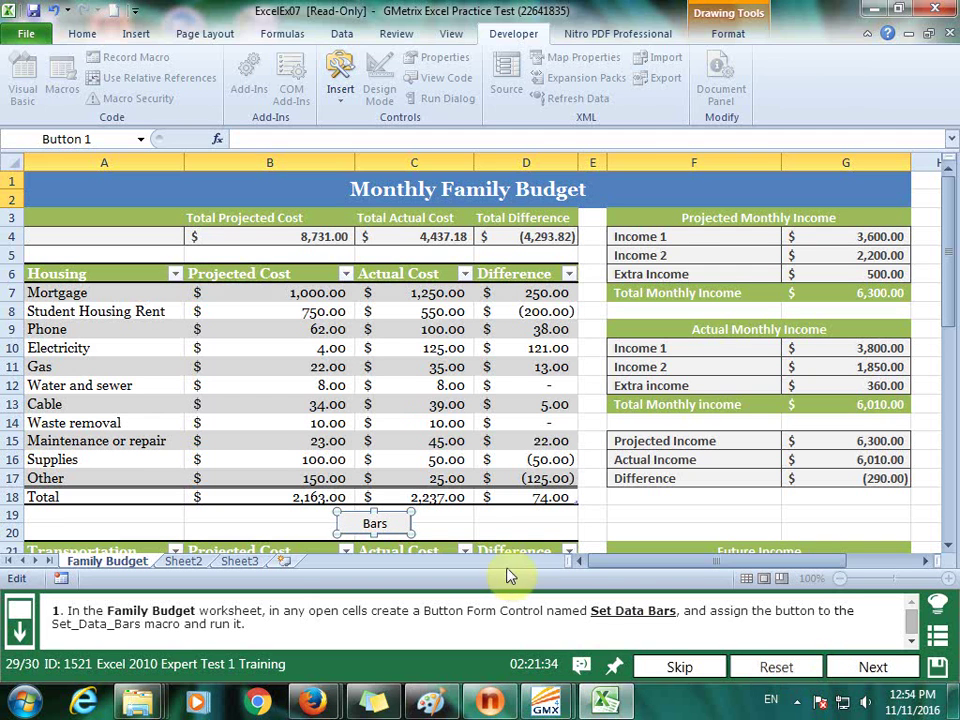
{"action": "left_click", "coordinate": [465, 530]}
{"action": "left_click", "coordinate": [397, 525]}
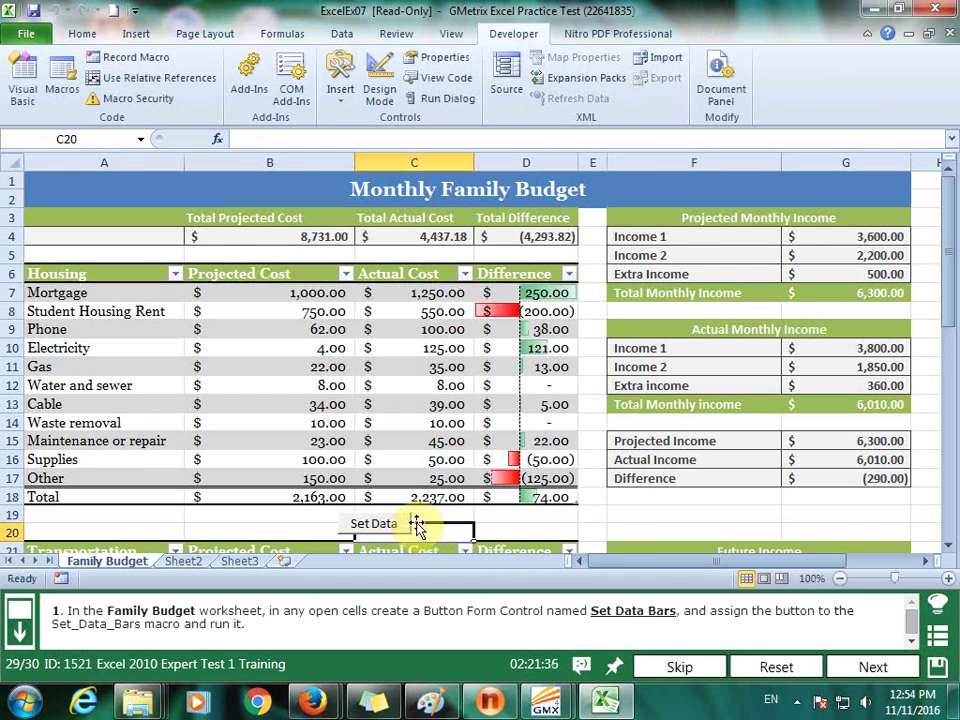
{"action": "left_click", "coordinate": [902, 676]}
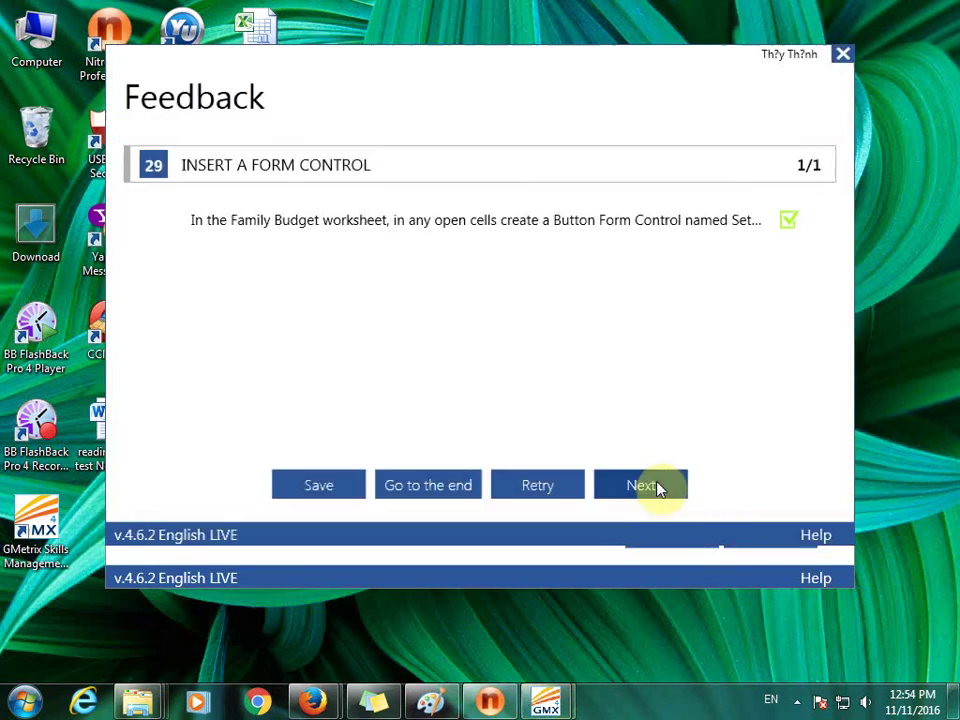
{"action": "left_click", "coordinate": [658, 488]}
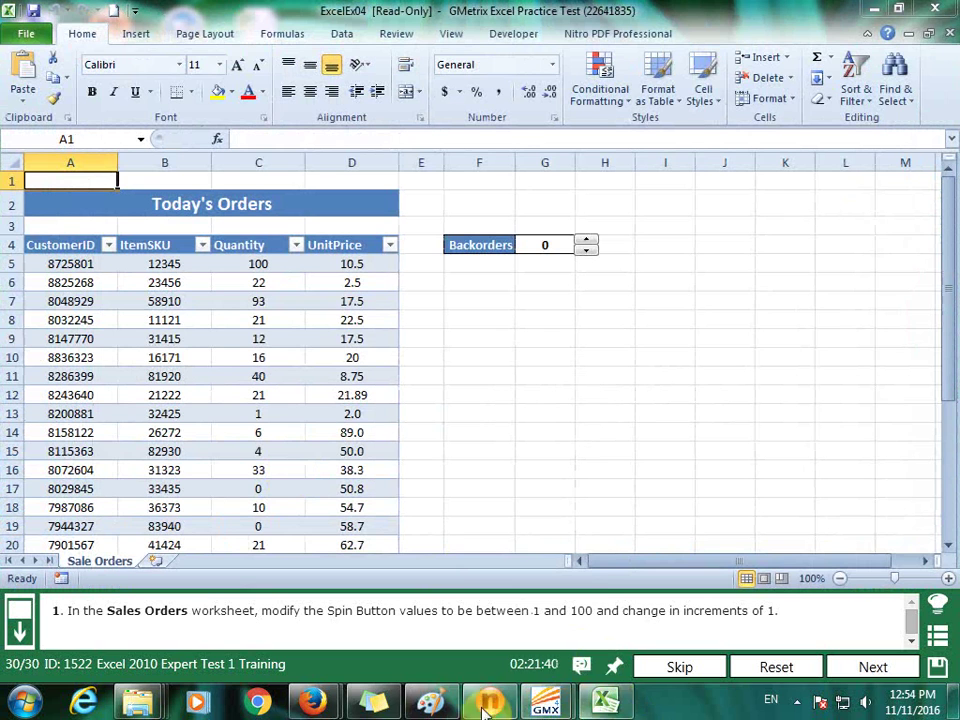
- Set the Backorders spin button to minimum 1, maximum 100, increment 1, then submit
{"action": "left_click", "coordinate": [628, 408]}
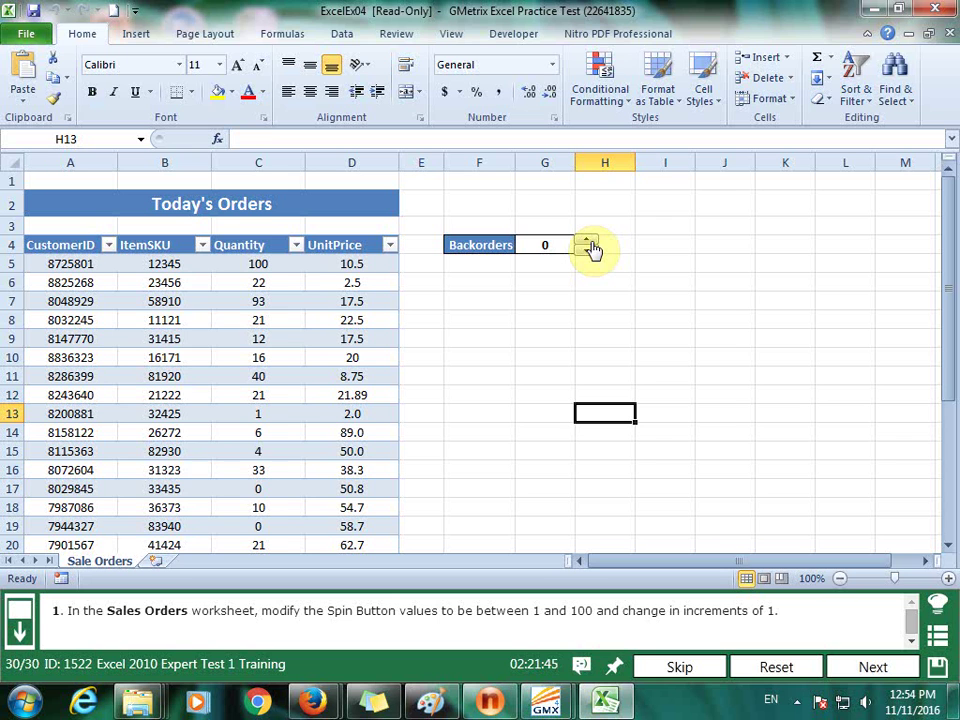
{"action": "right_click", "coordinate": [591, 248]}
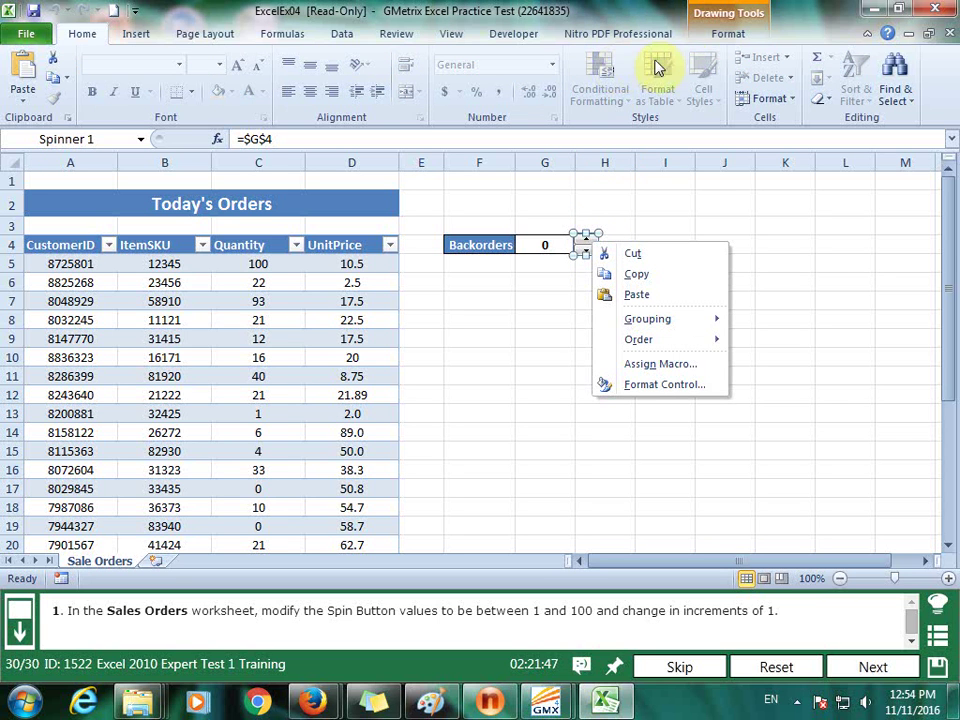
{"action": "left_click", "coordinate": [681, 386]}
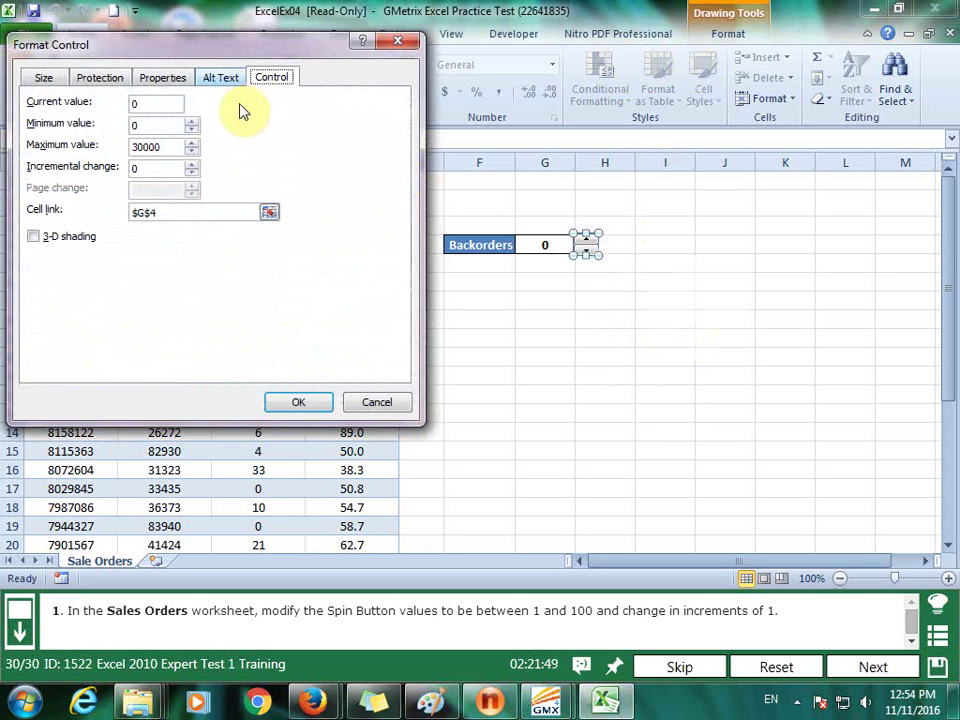
{"action": "double_click", "coordinate": [152, 127]}
{"action": "type", "text": "1"}
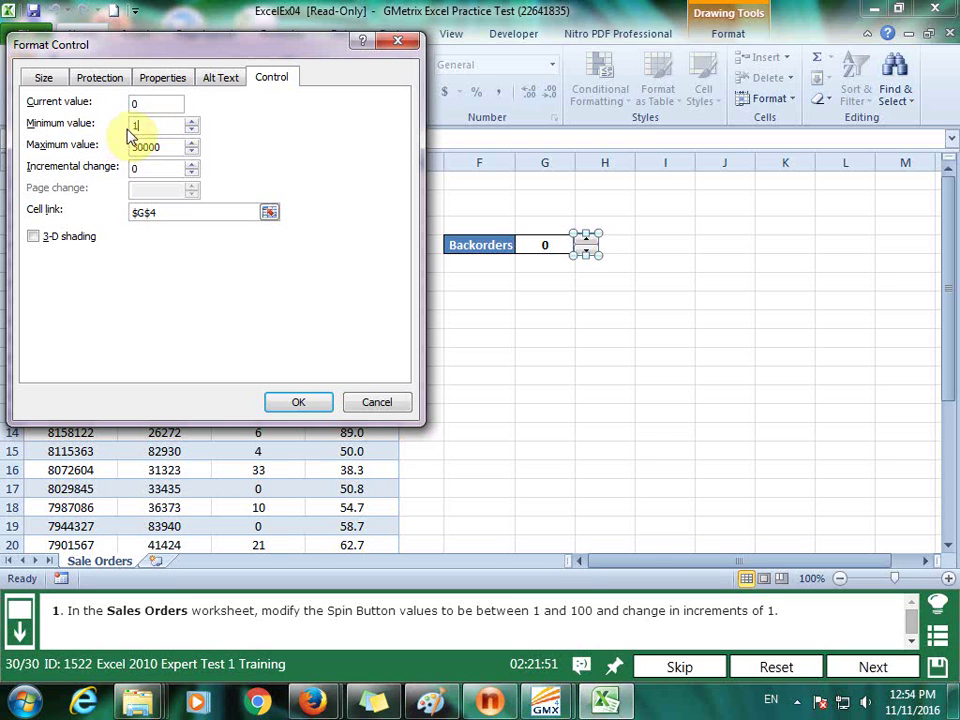
{"action": "double_click", "coordinate": [162, 147]}
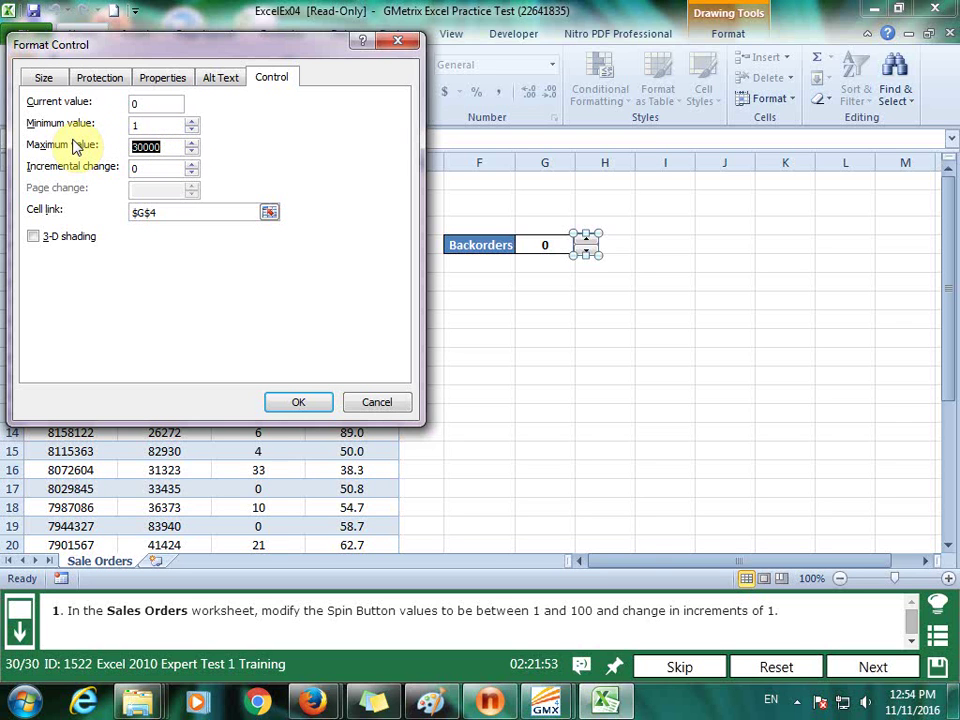
{"action": "type", "text": "100"}
{"action": "double_click", "coordinate": [150, 169]}
{"action": "type", "text": "1"}
{"action": "left_click", "coordinate": [316, 401]}
{"action": "left_click", "coordinate": [637, 440]}
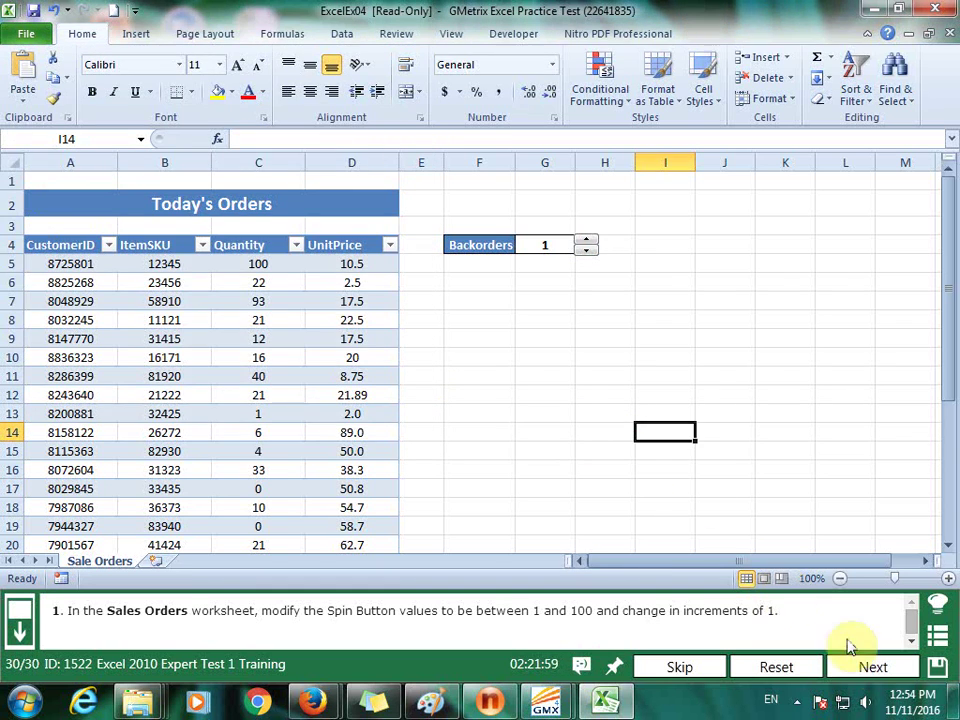
{"action": "left_click", "coordinate": [870, 667]}
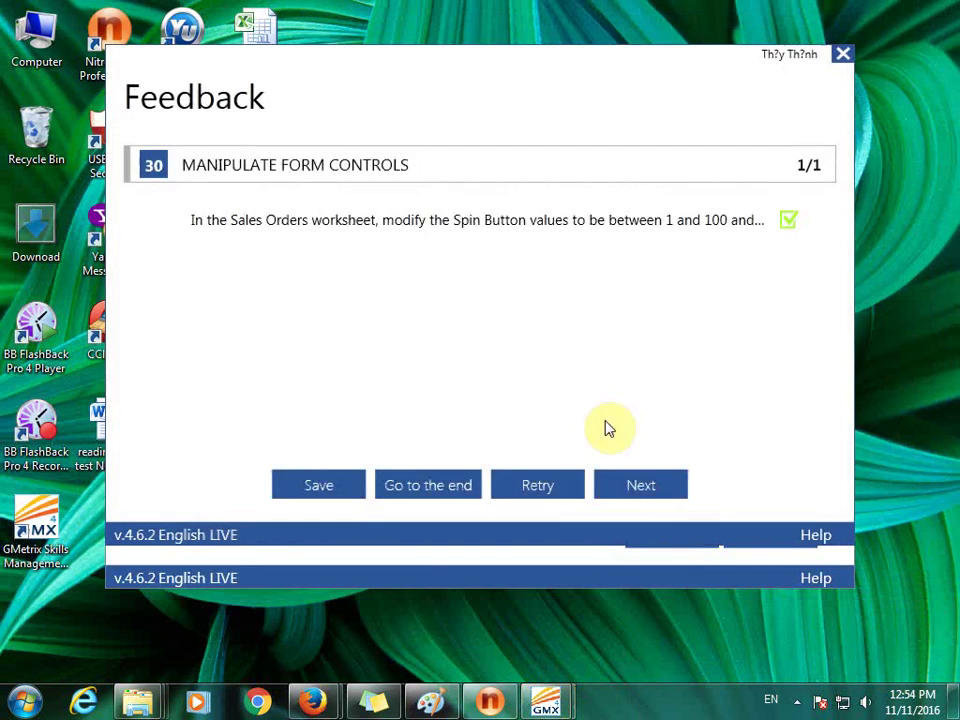
{"action": "left_click", "coordinate": [641, 490]}
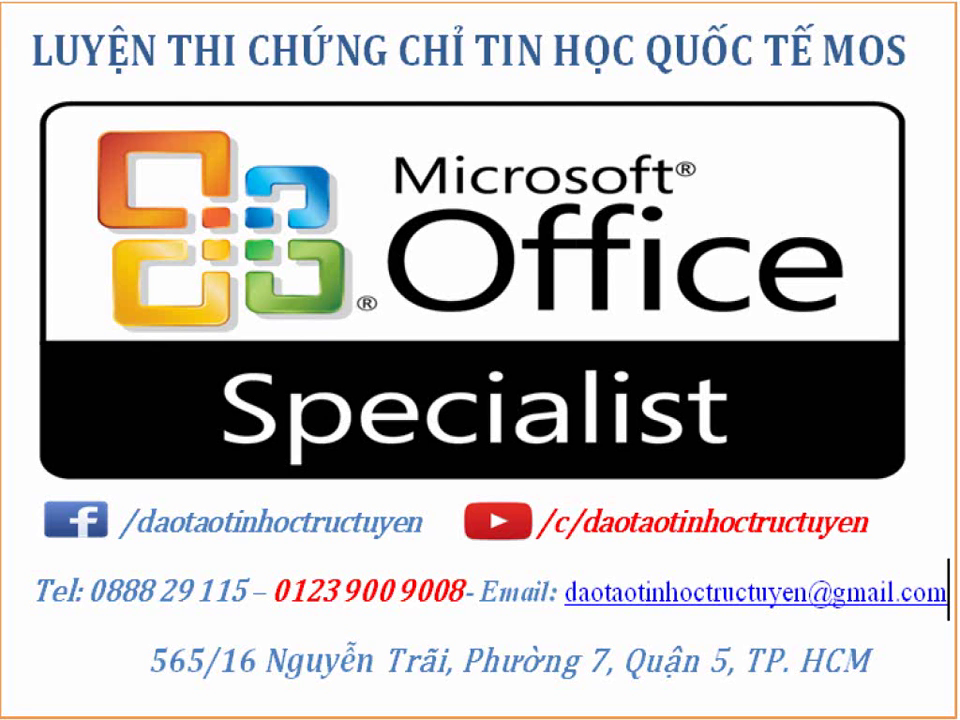